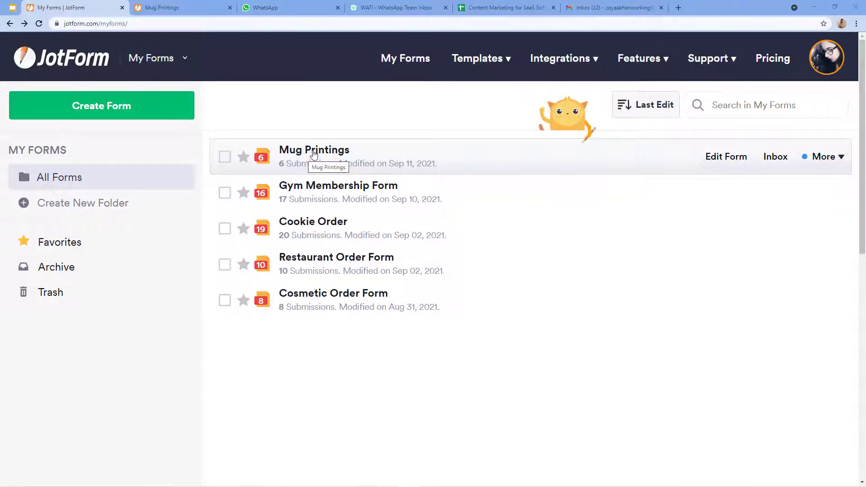
Step: Open the live Mug Printings form and look over its blank fields, with Mugs at 10.00 INR
click(314, 154)
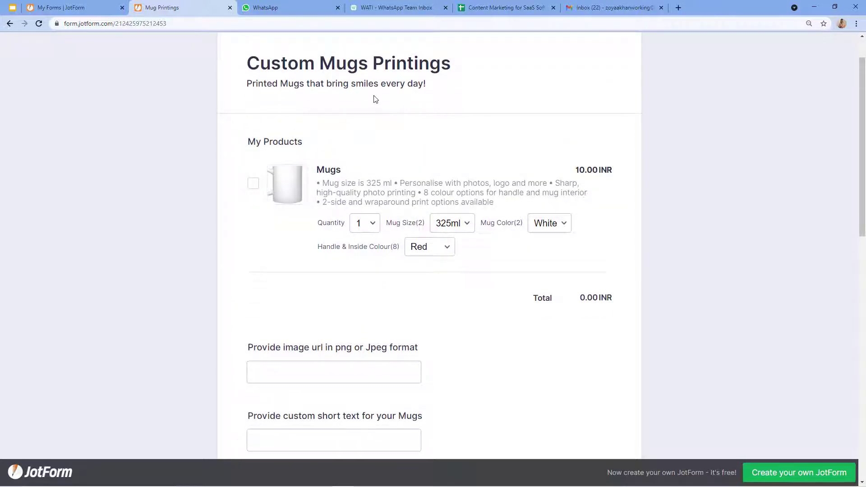
scroll(368, 153, down, 1)
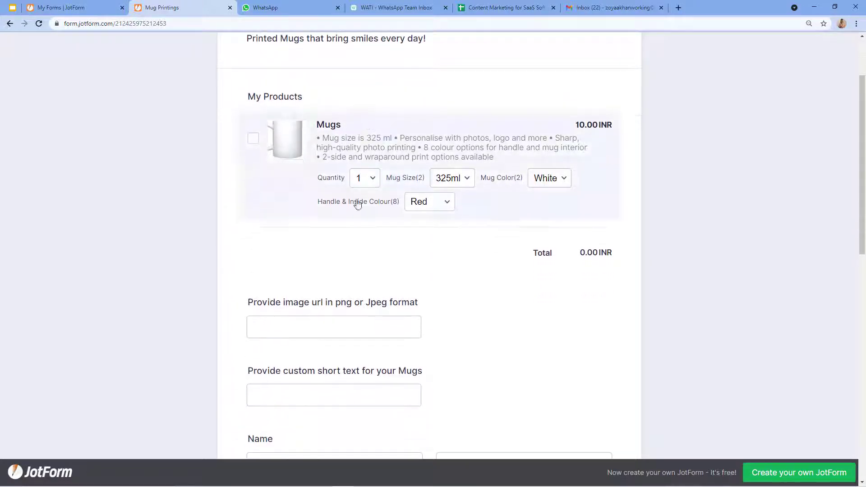
scroll(338, 201, up, 2)
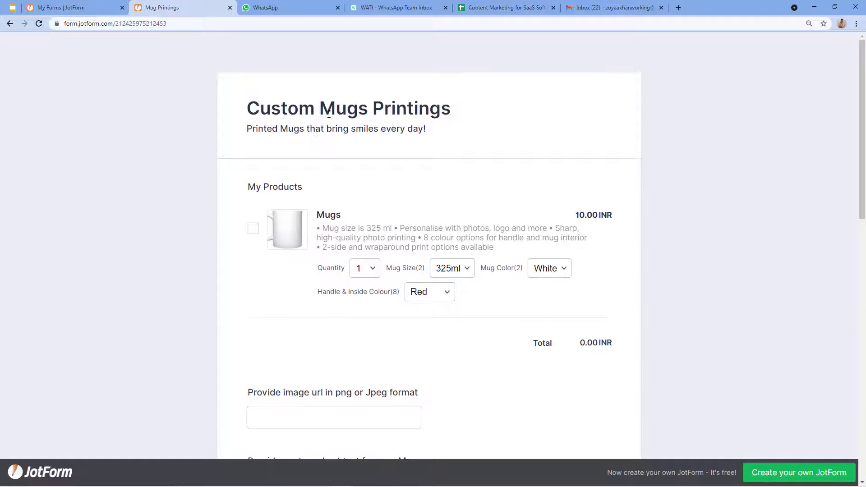
scroll(381, 126, down, 3)
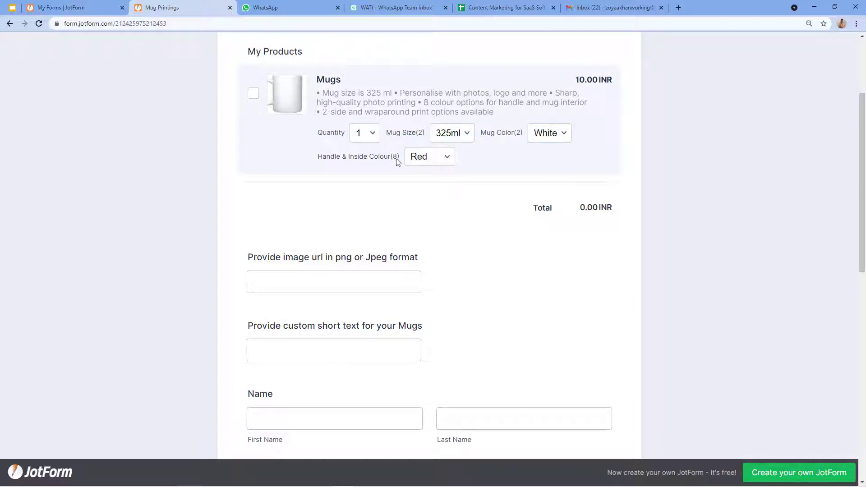
scroll(385, 124, down, 3)
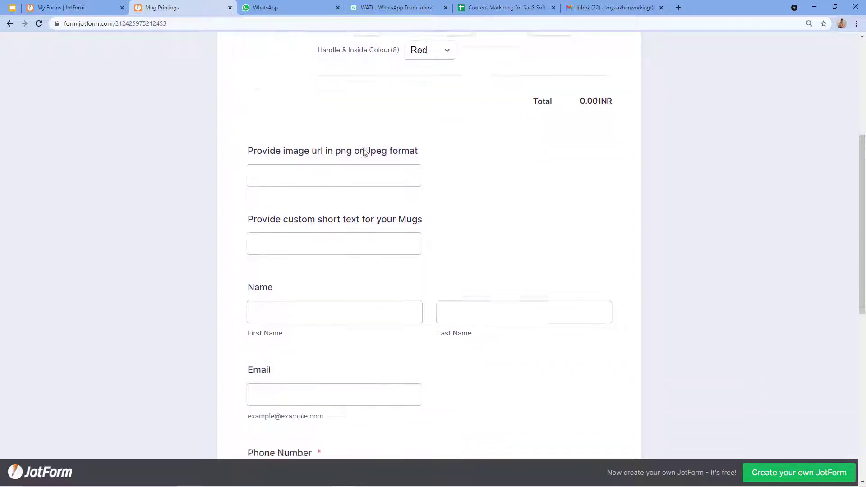
scroll(376, 126, down, 2)
scroll(296, 57, up, 1)
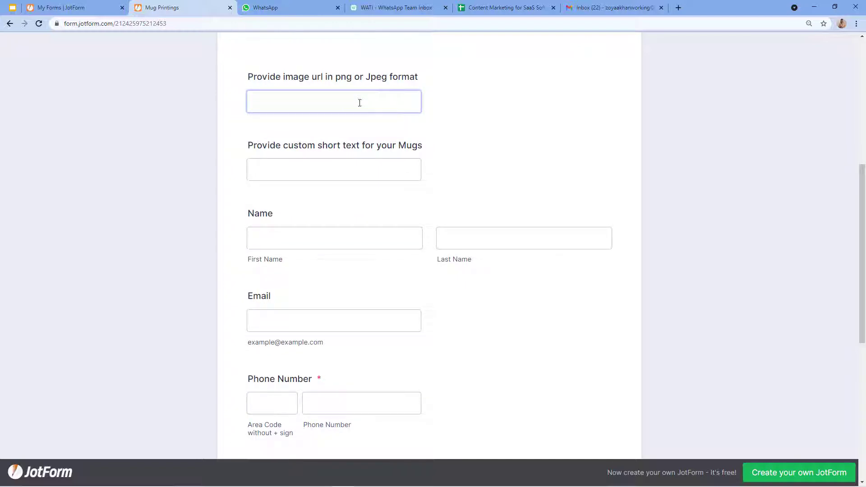
scroll(359, 106, up, 4)
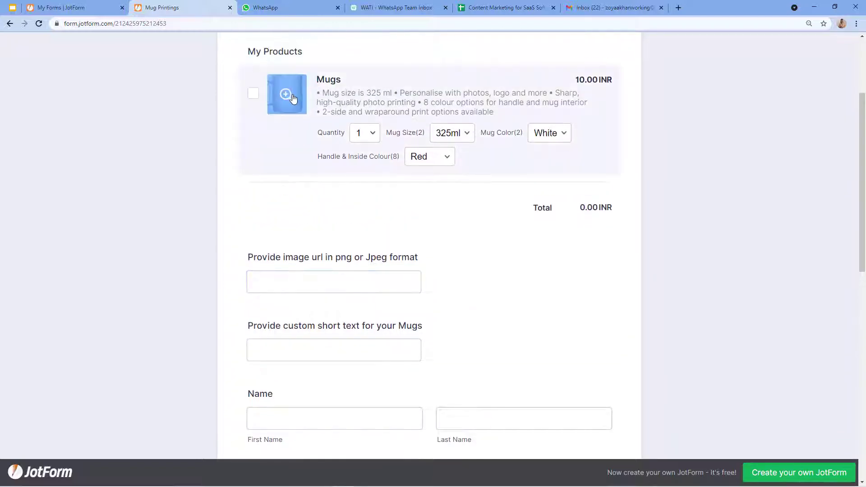
scroll(296, 128, down, 2)
scroll(342, 193, down, 3)
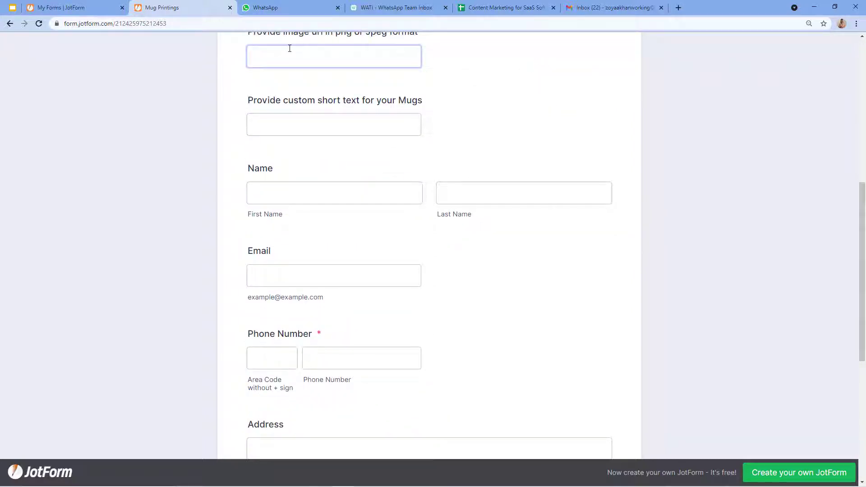
scroll(318, 168, down, 7)
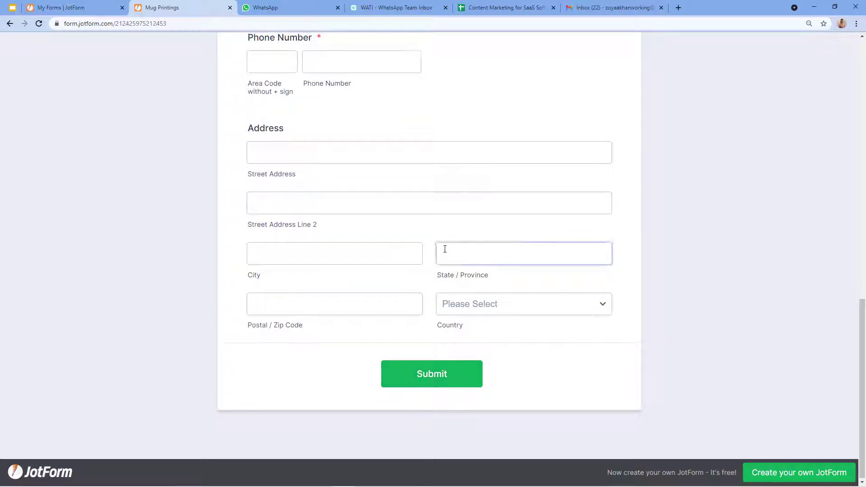
scroll(432, 250, up, 6)
scroll(413, 249, up, 4)
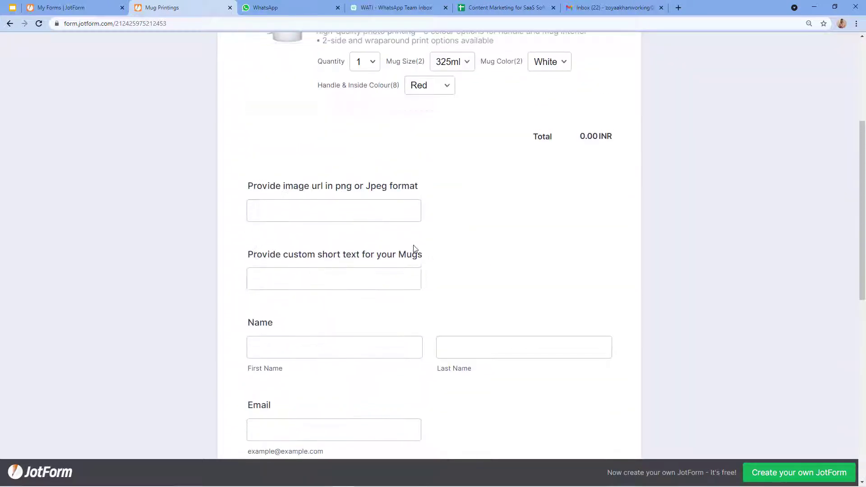
scroll(399, 221, up, 2)
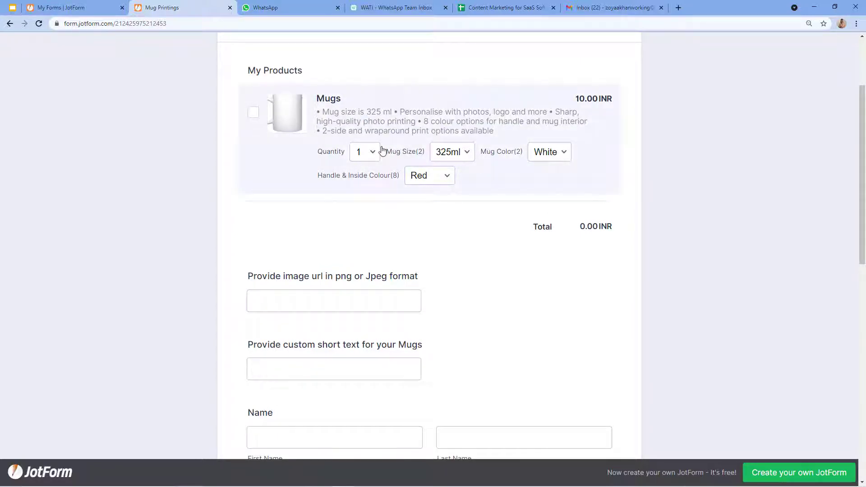
scroll(374, 153, up, 2)
scroll(342, 128, down, 2)
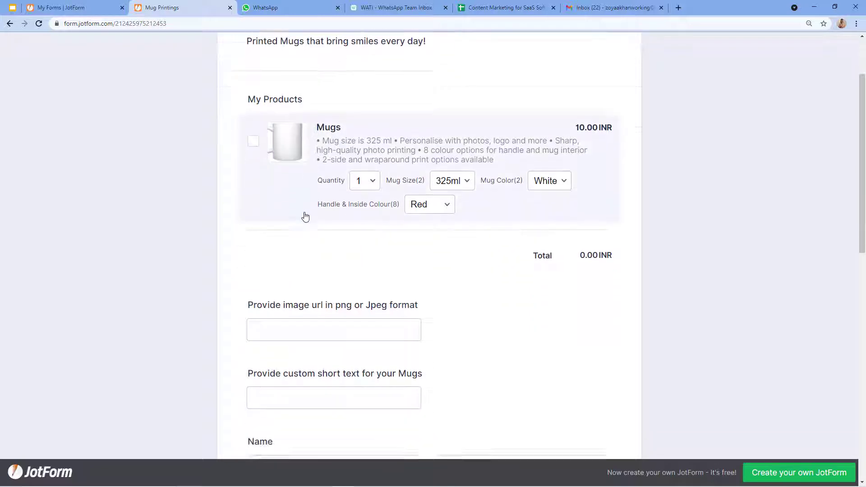
Step: Check the WhatsApp tab and the incognito WhatsApp window, then minimize the incognito window
click(272, 6)
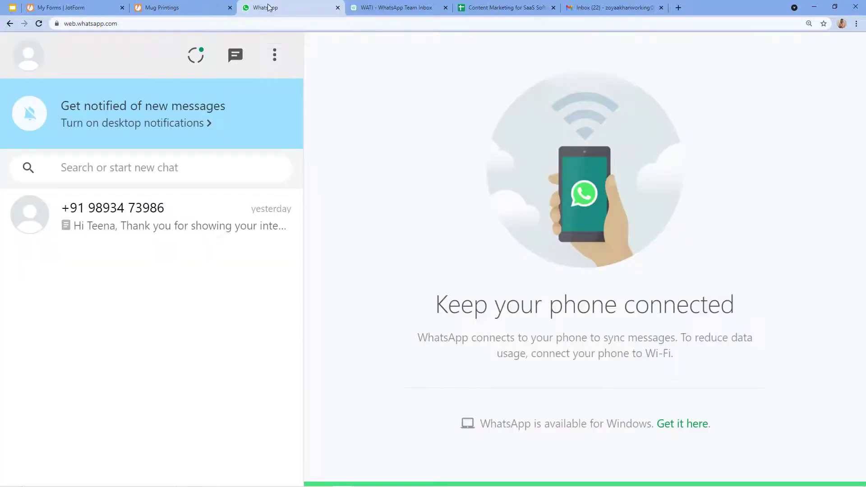
click(138, 6)
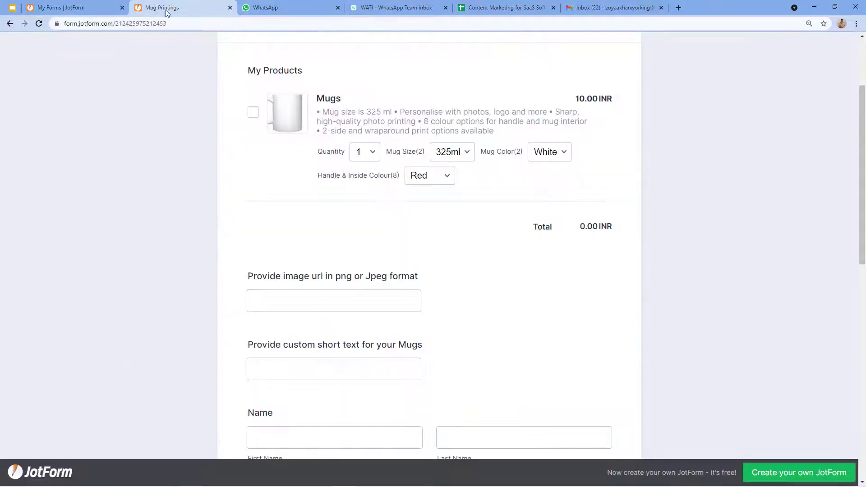
mouse_move(342, 481)
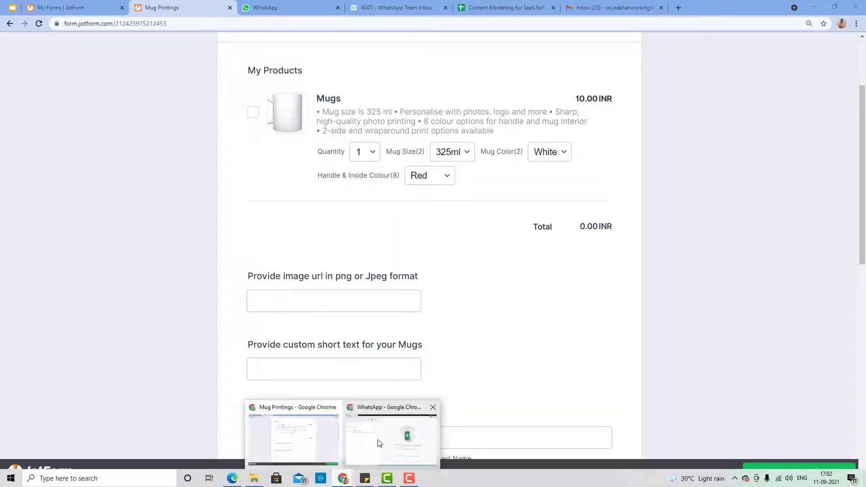
click(378, 440)
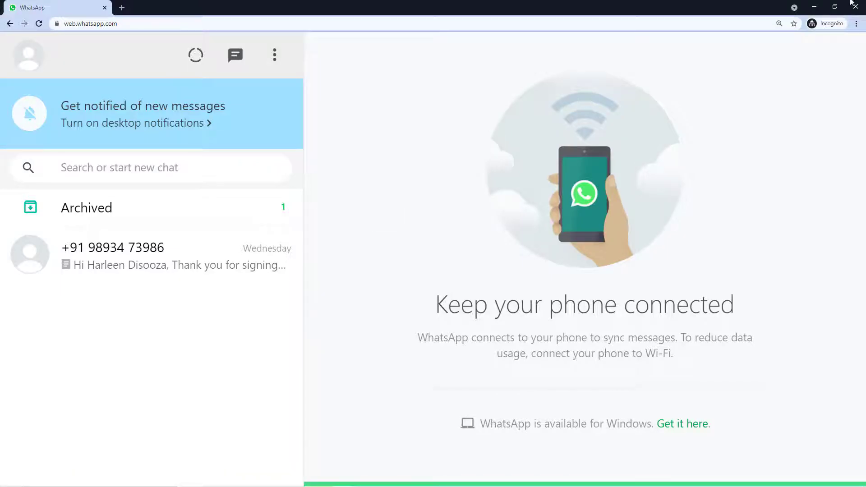
click(813, 6)
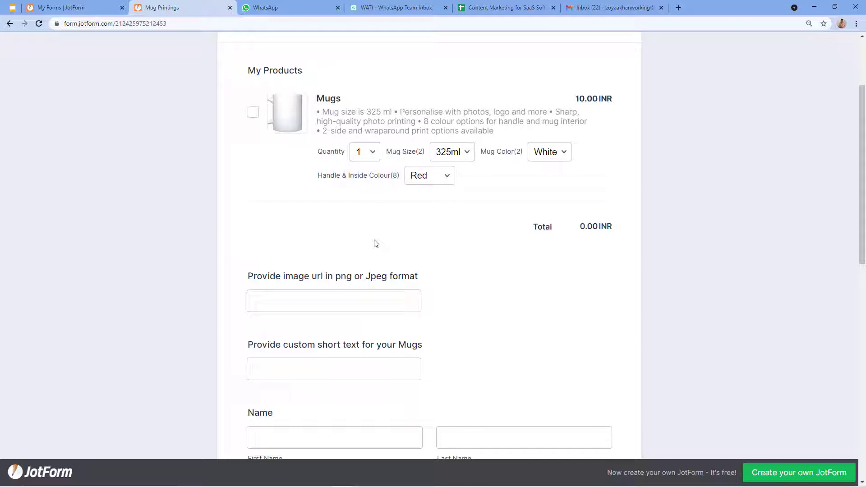
scroll(374, 244, up, 2)
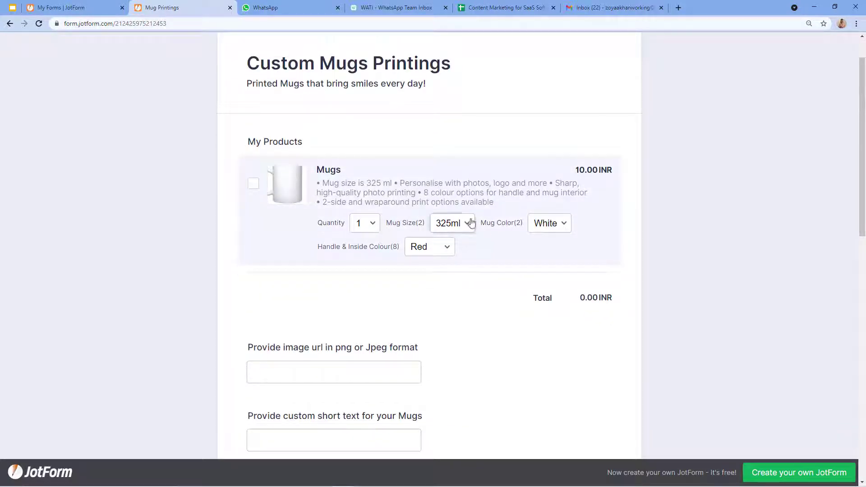
Step: Recheck the WhatsApp chats and return to the blank mug order form at 0.00 INR
click(301, 5)
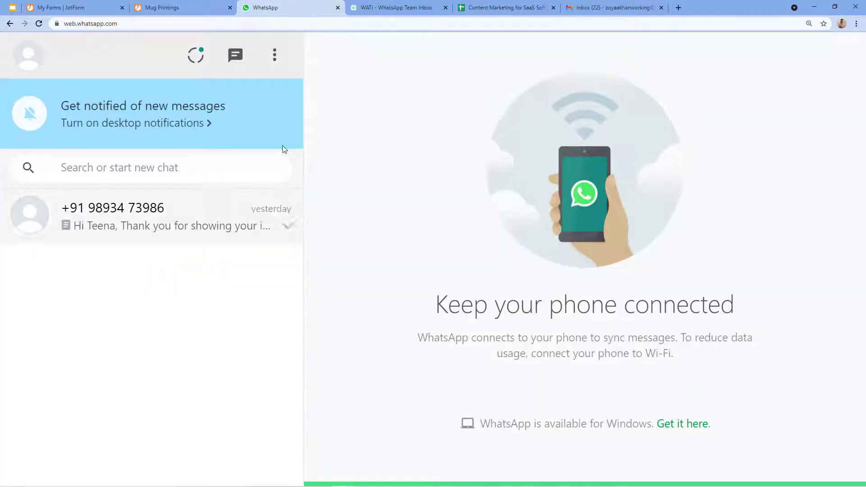
click(183, 4)
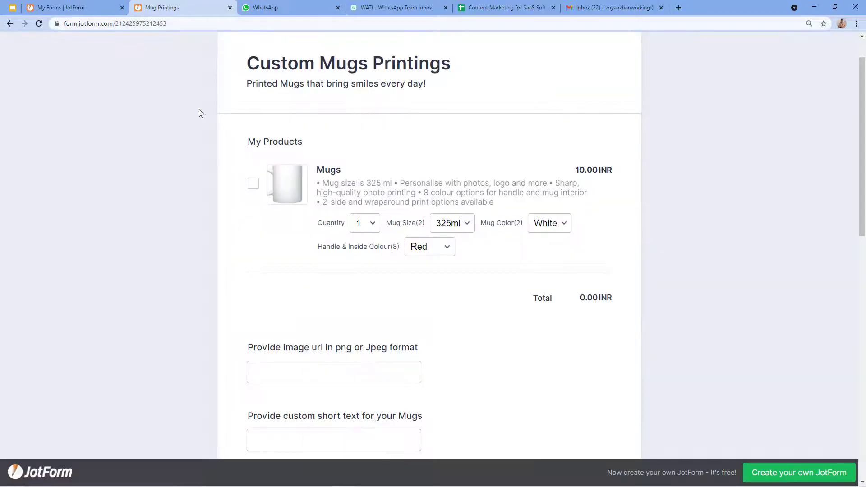
scroll(314, 232, down, 1)
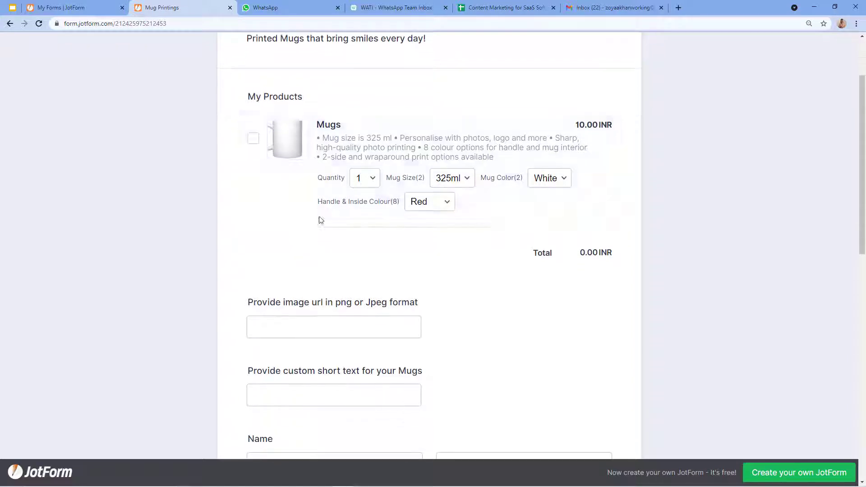
scroll(496, 235, down, 1)
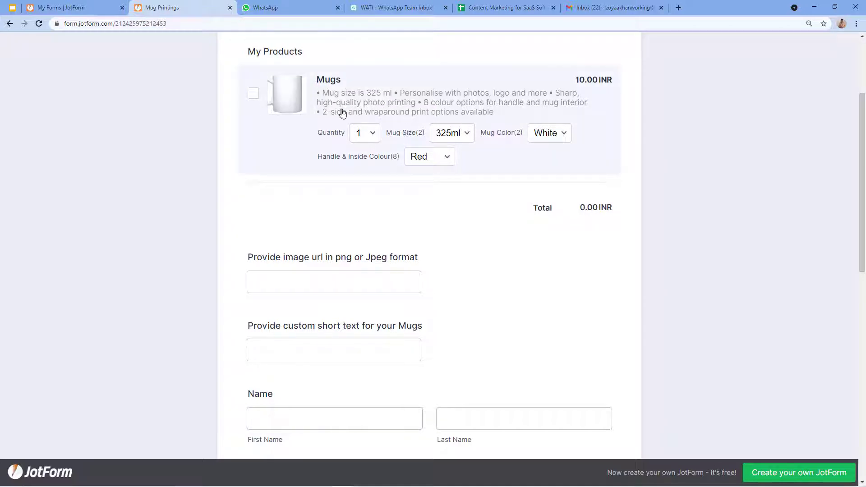
Step: Order 2 Black 450ml mugs with Green handle and inside, totalling 600.00 INR
click(363, 132)
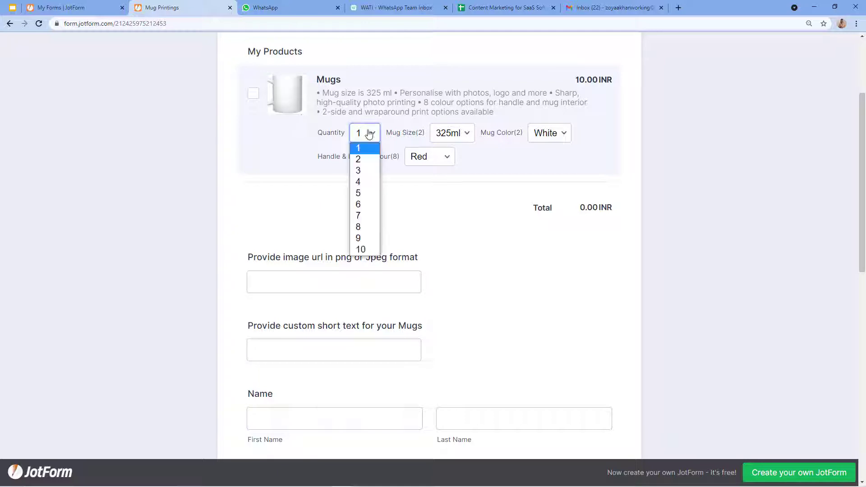
click(364, 160)
click(448, 136)
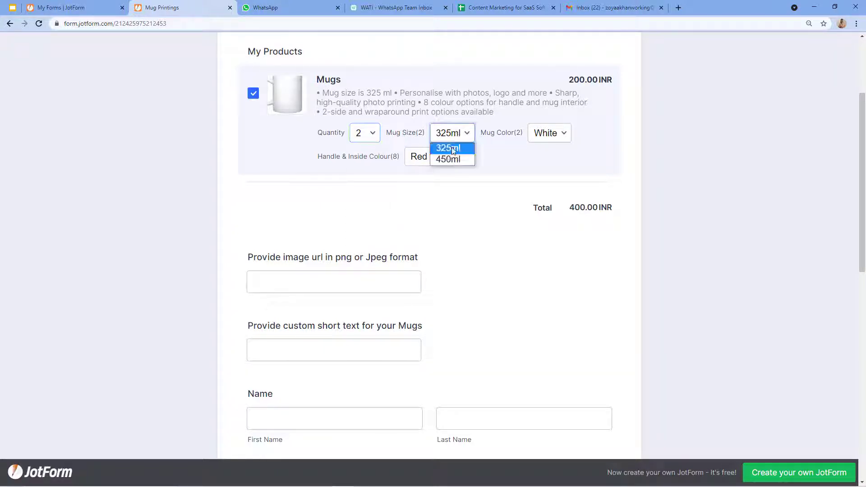
click(447, 160)
click(543, 134)
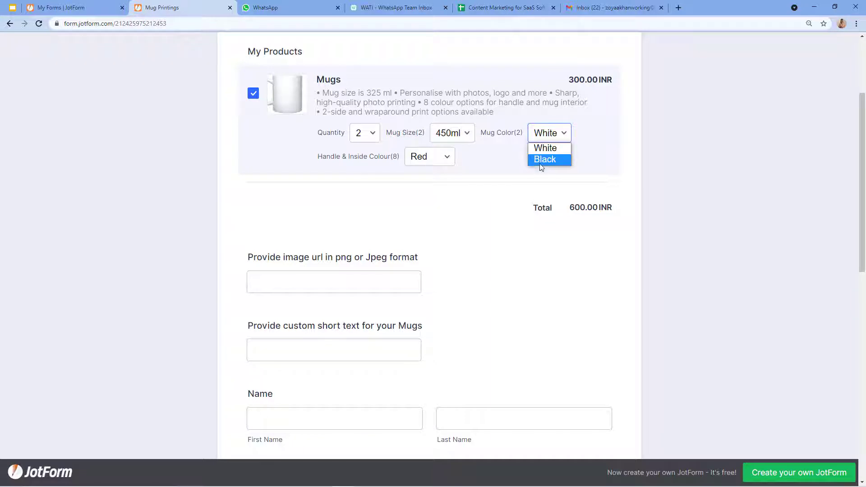
click(543, 160)
click(421, 157)
click(427, 182)
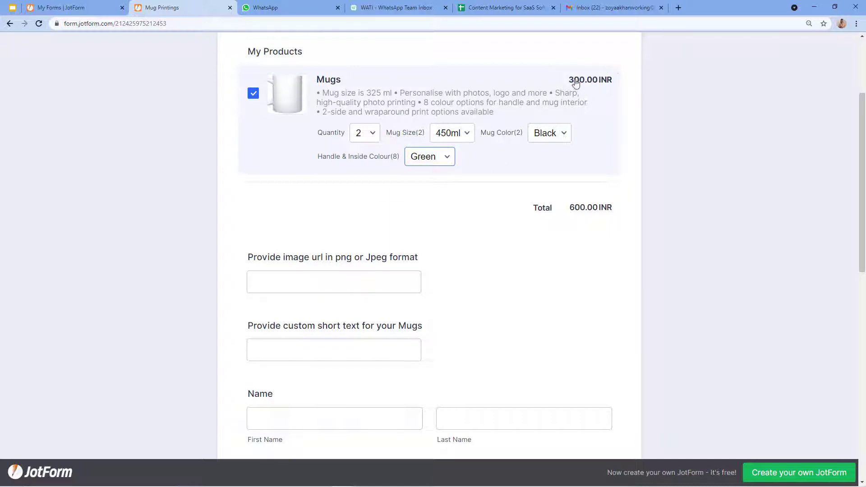
Step: Autofill the image URL and enter 'Happy Birthday' as the custom mug text
scroll(559, 110, down, 2)
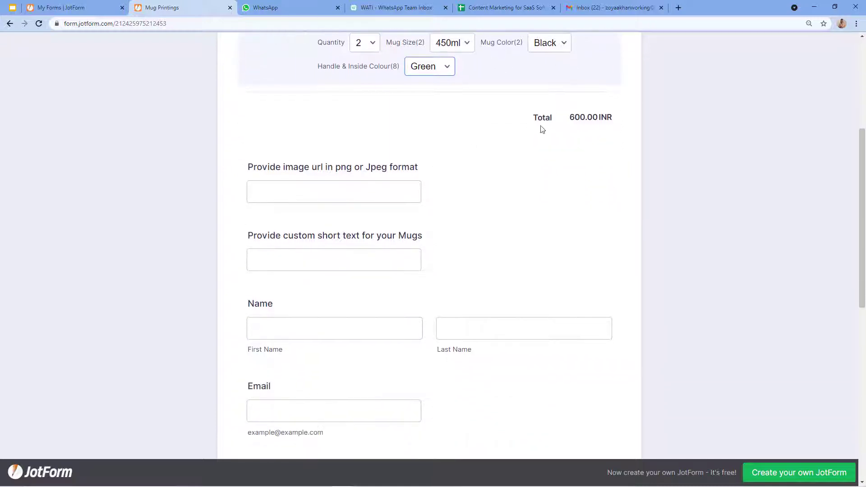
scroll(451, 135, down, 1)
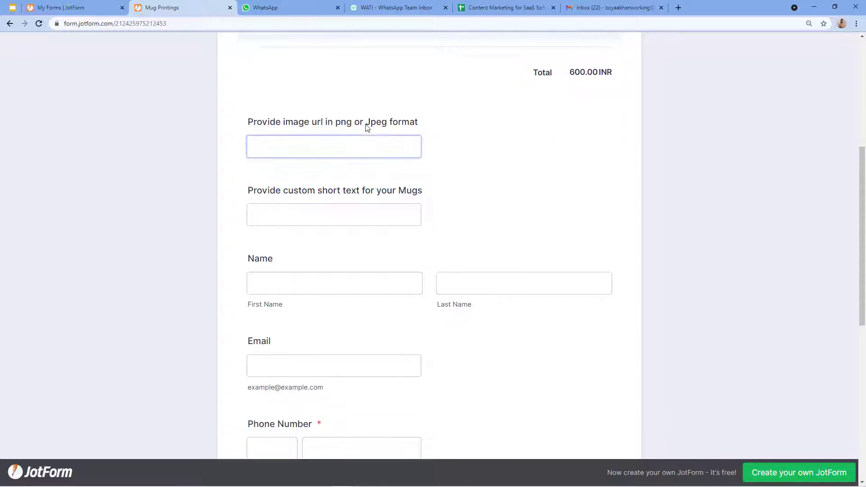
click(353, 147)
click(344, 171)
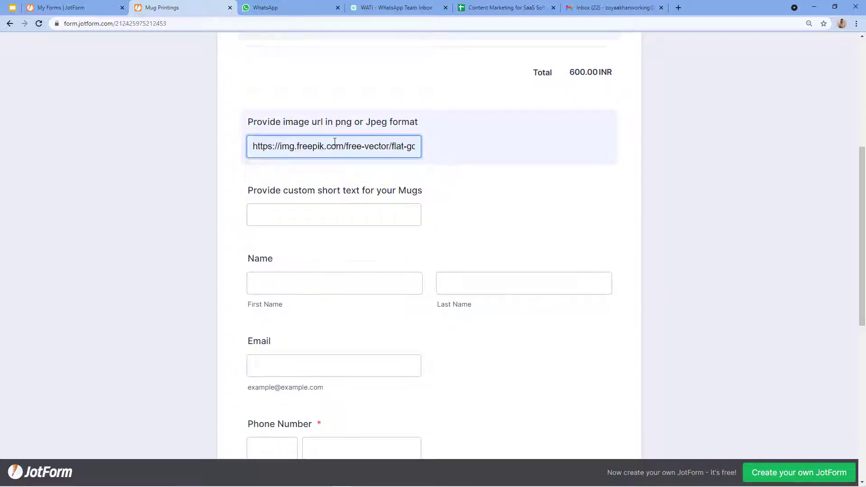
scroll(285, 100, down, 1)
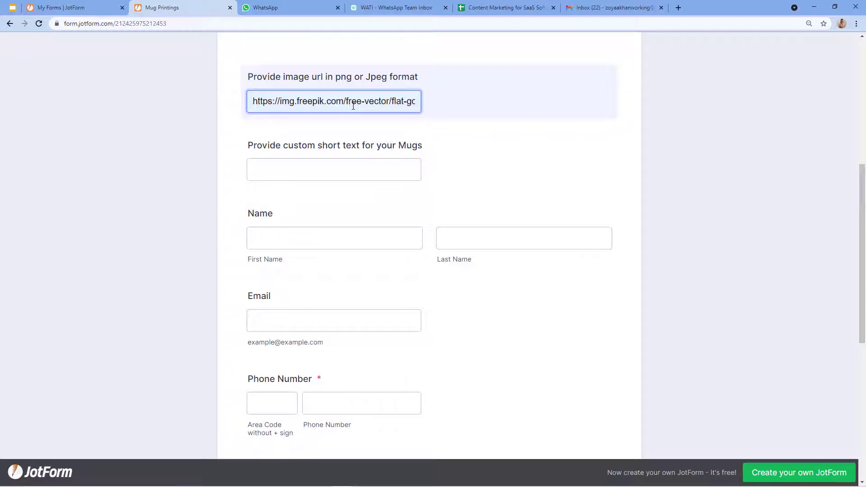
click(331, 167)
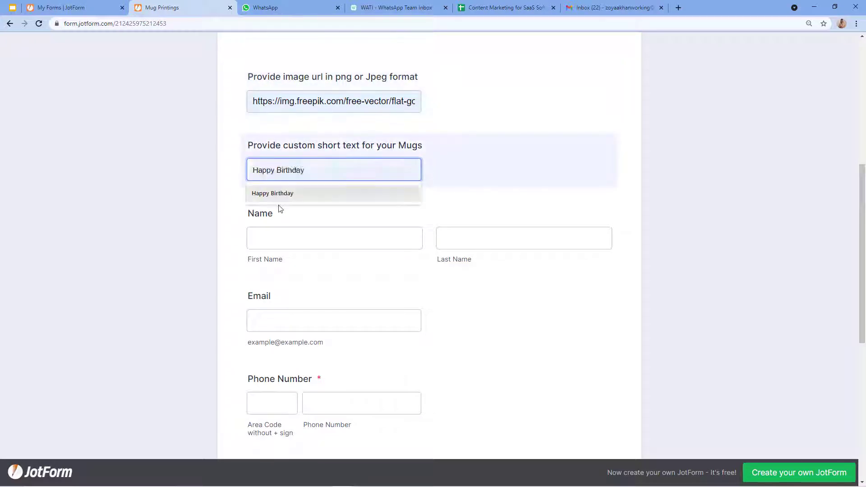
click(272, 193)
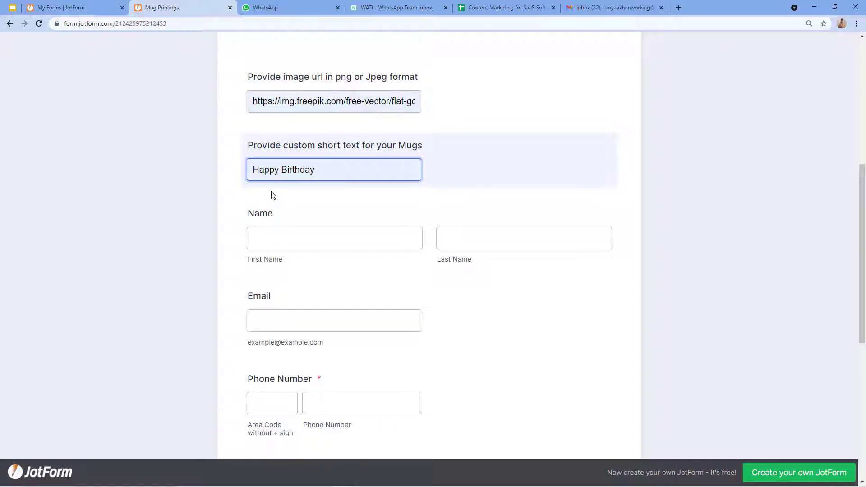
Step: Autofill the customer's name, e-mail, phone and address from a saved Chrome entry
click(280, 234)
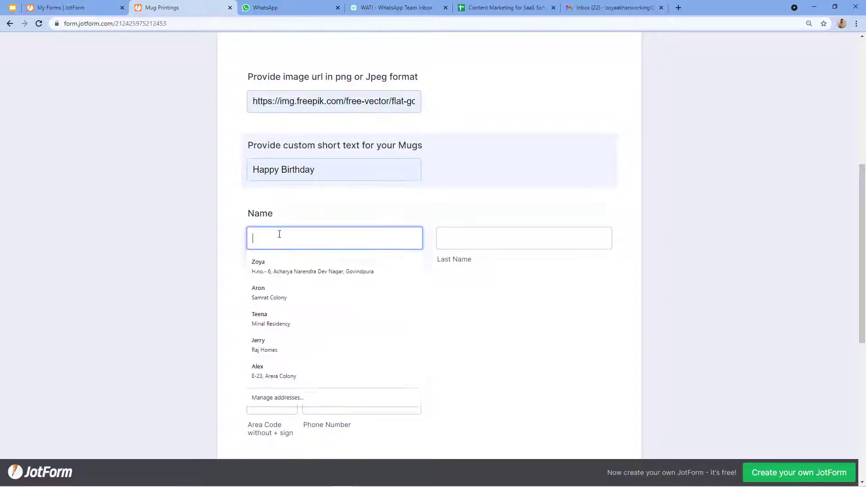
click(298, 259)
scroll(470, 139, down, 3)
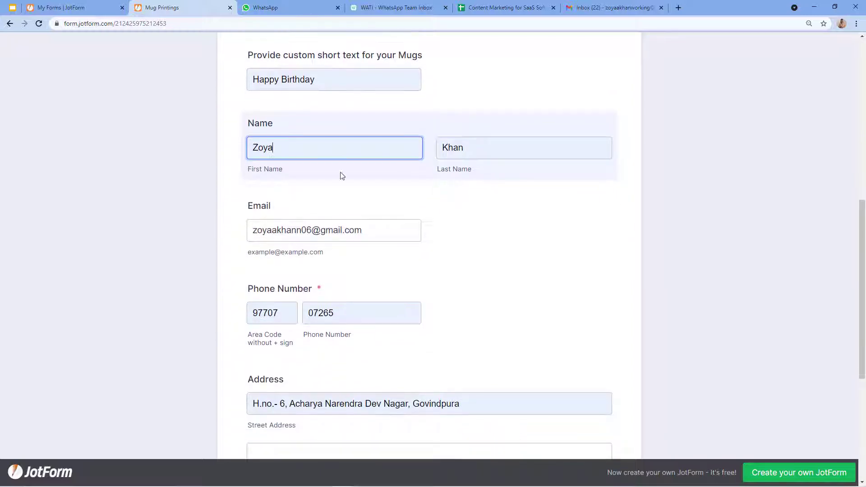
Step: Correct the phone number and set the area code to 91
double_click(359, 270)
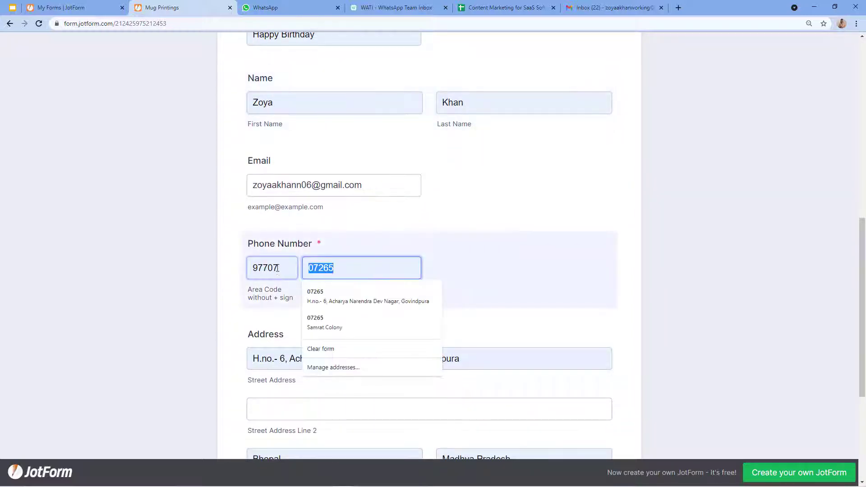
drag(277, 267, 242, 268)
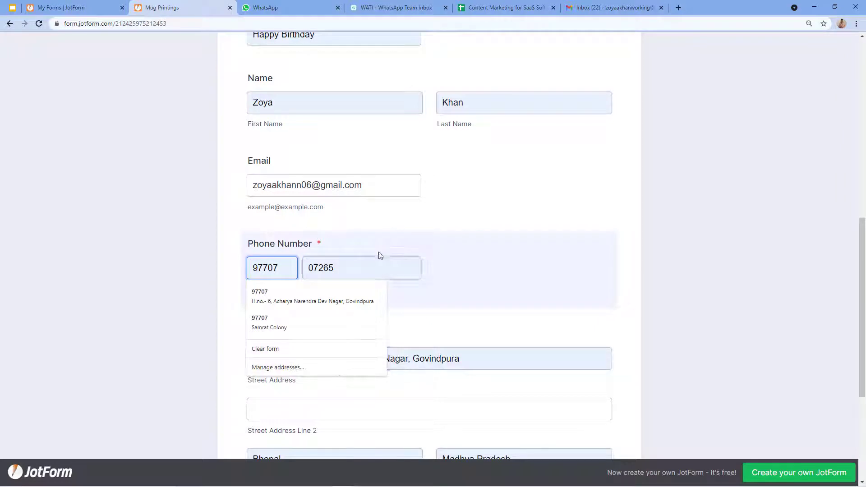
click(369, 276)
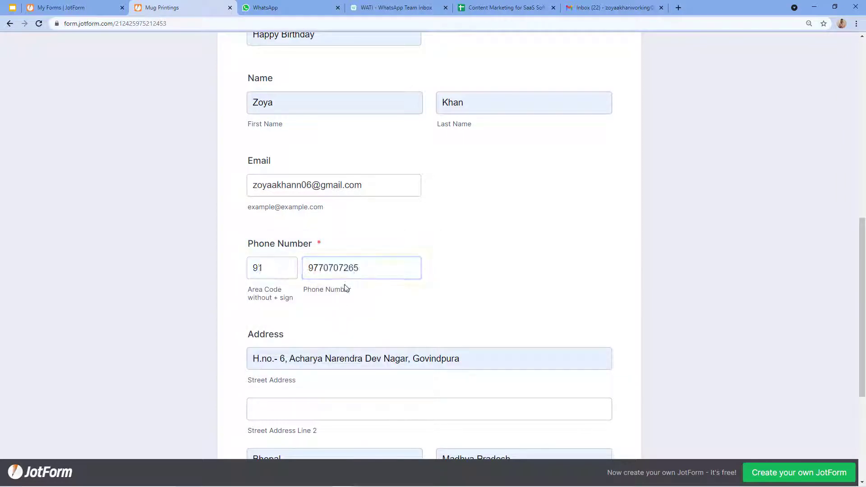
scroll(344, 286, down, 1)
click(289, 246)
click(266, 264)
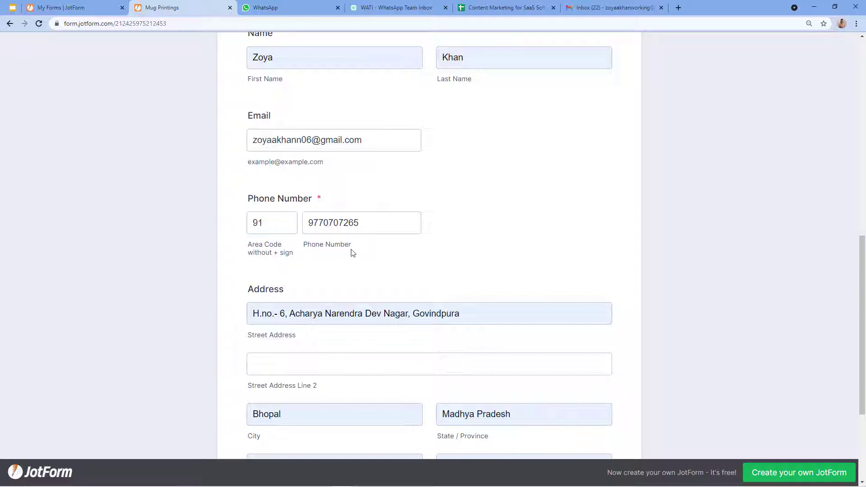
scroll(353, 253, down, 4)
Step: Cut the locality from Street Address into Street Address Line 2 and remove its leading comma
click(416, 152)
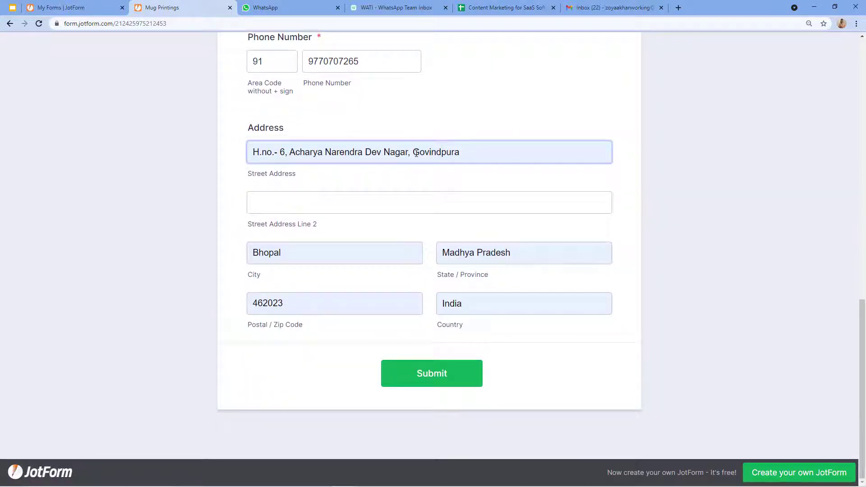
drag(409, 152, 462, 156)
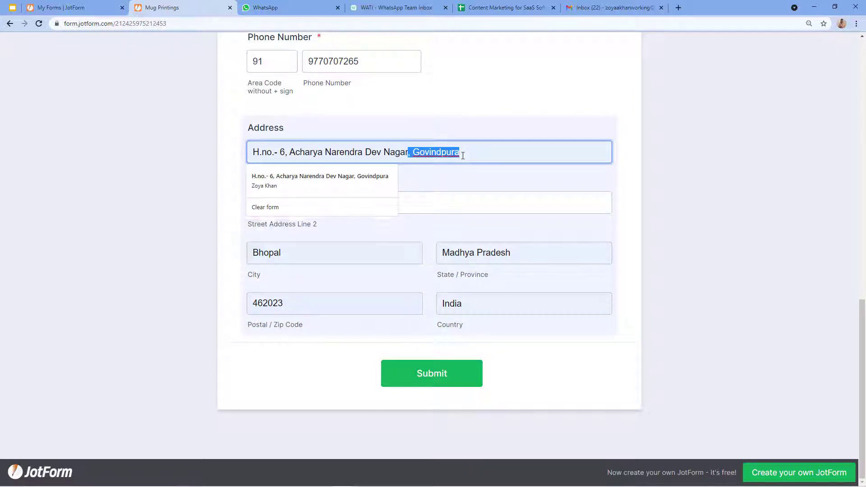
key(ctrl+x)
click(415, 200)
key(ctrl+v)
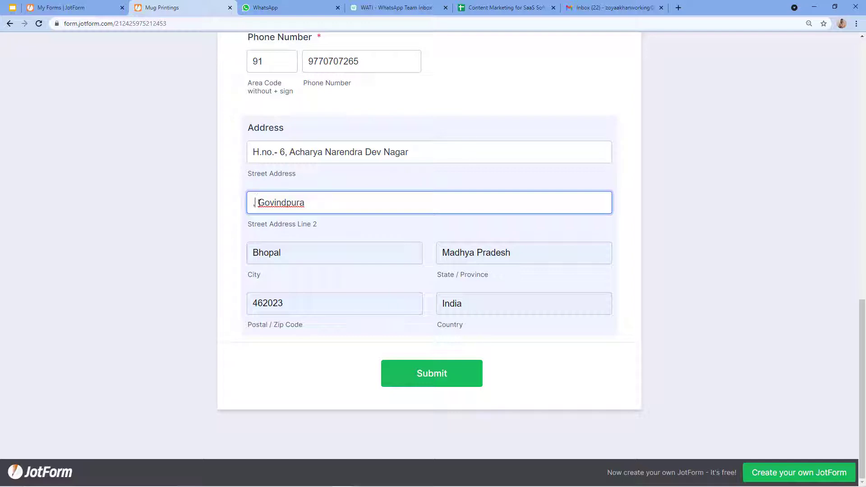
key(BackSpace)
key(BackSpace)
scroll(460, 197, up, 8)
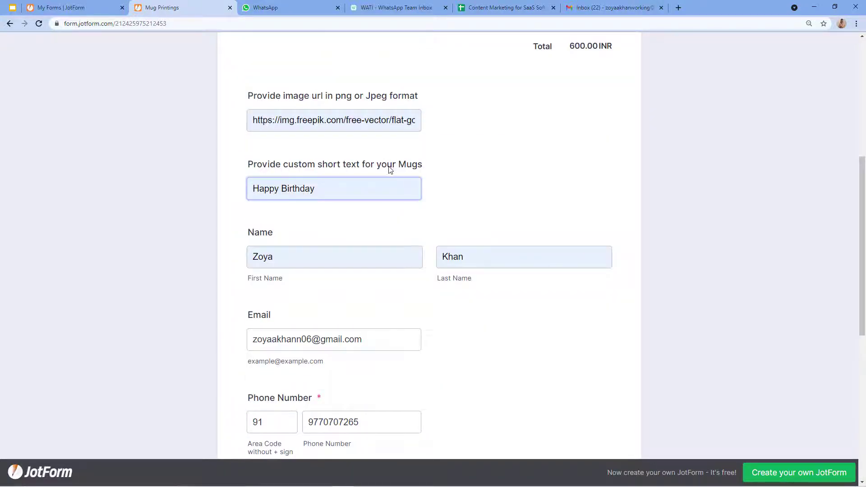
scroll(389, 167, up, 6)
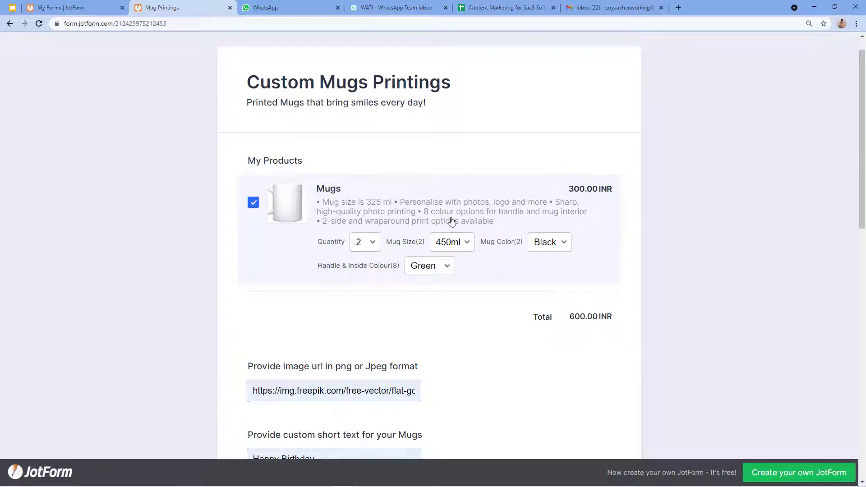
scroll(394, 252, down, 6)
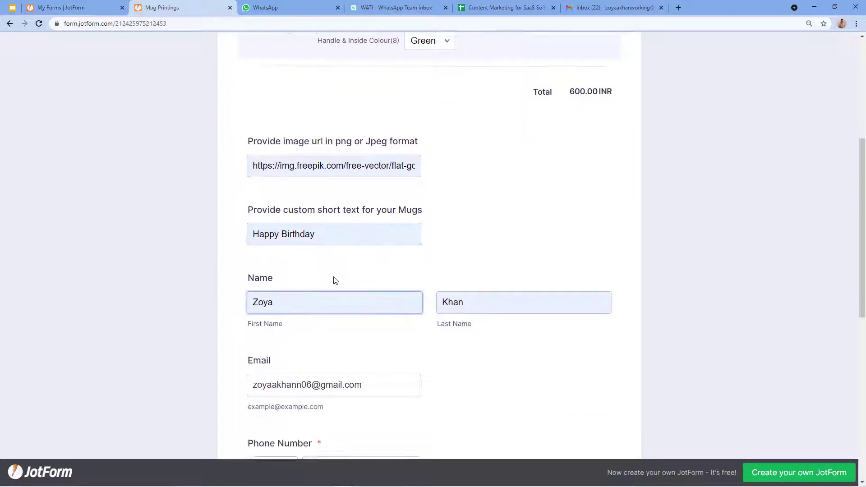
scroll(263, 221, down, 8)
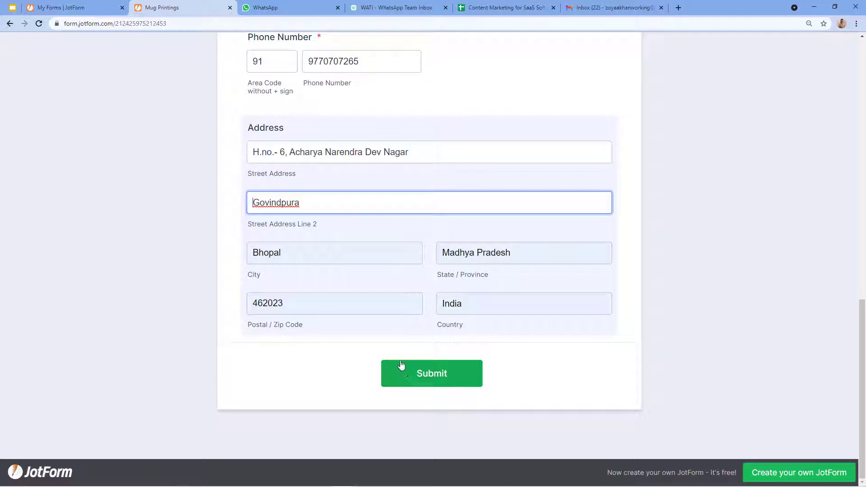
Step: Check both WhatsApp windows, then submit the mug order to reach the Cash on Delivery Thank You page
click(311, 7)
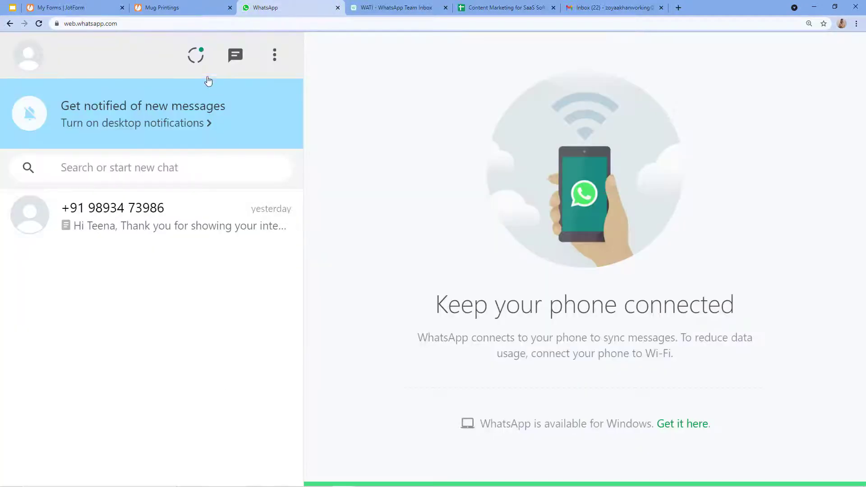
click(180, 7)
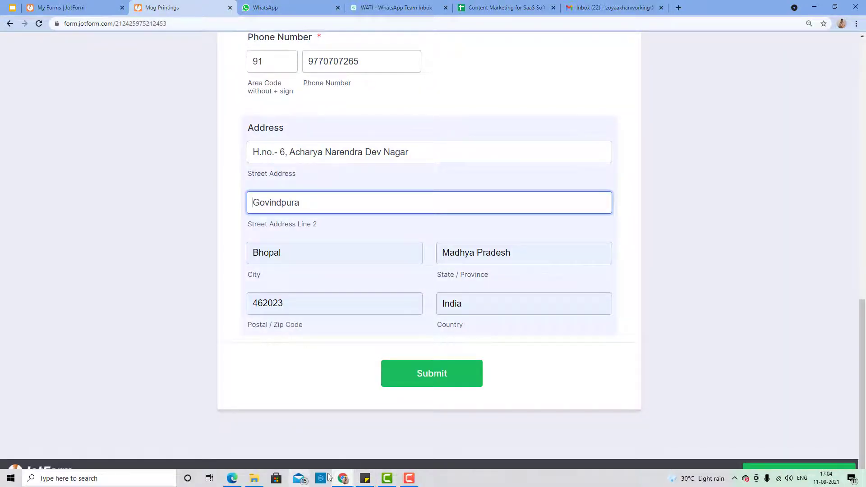
click(343, 478)
click(375, 426)
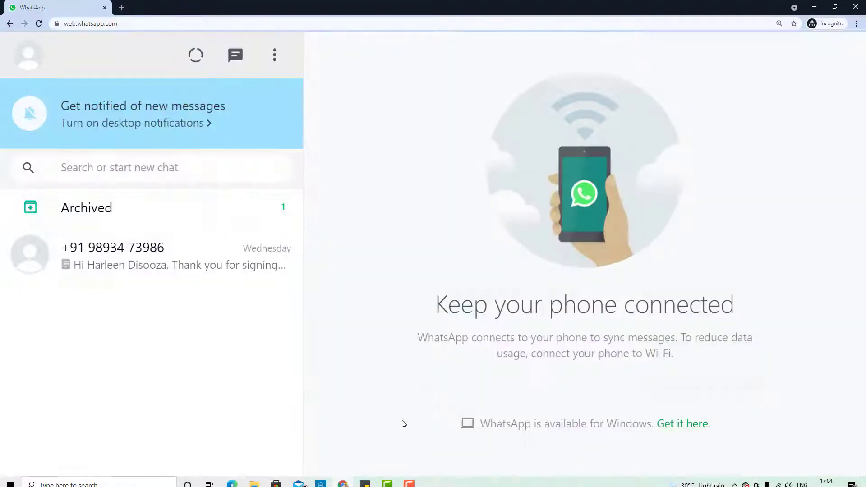
click(814, 6)
click(440, 386)
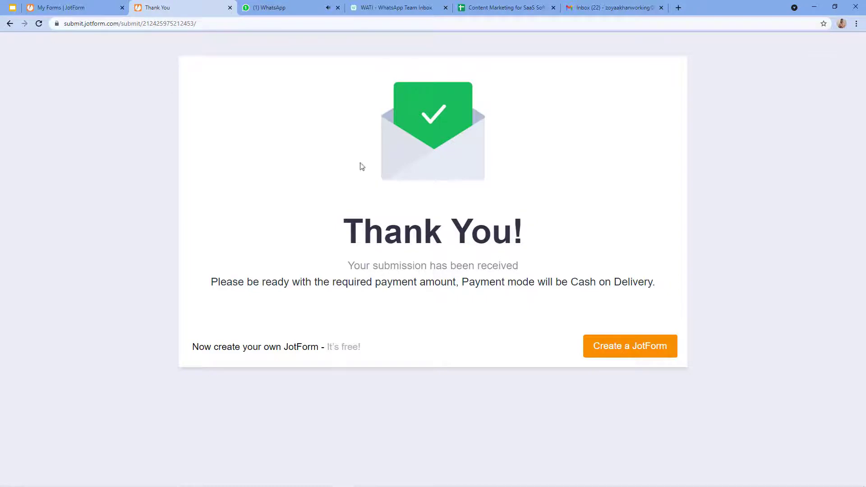
Step: Open the customer's WhatsApp chat and read the Order Confirmed message details
click(279, 8)
click(91, 235)
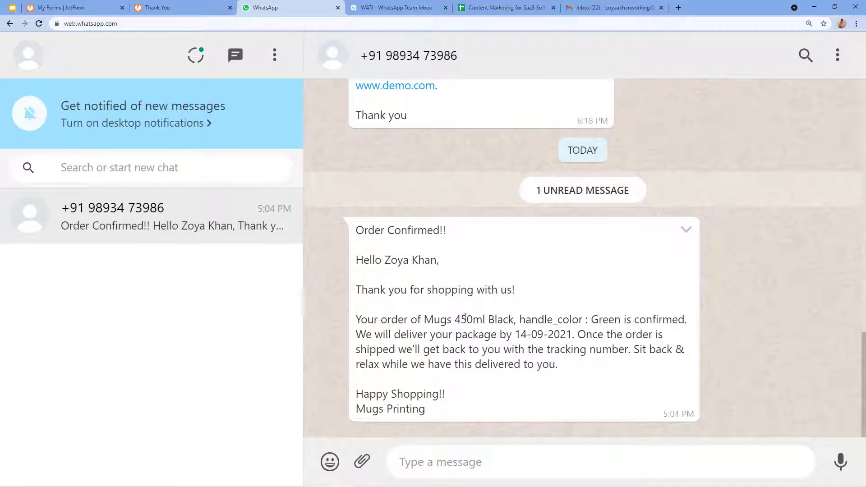
drag(458, 319, 560, 365)
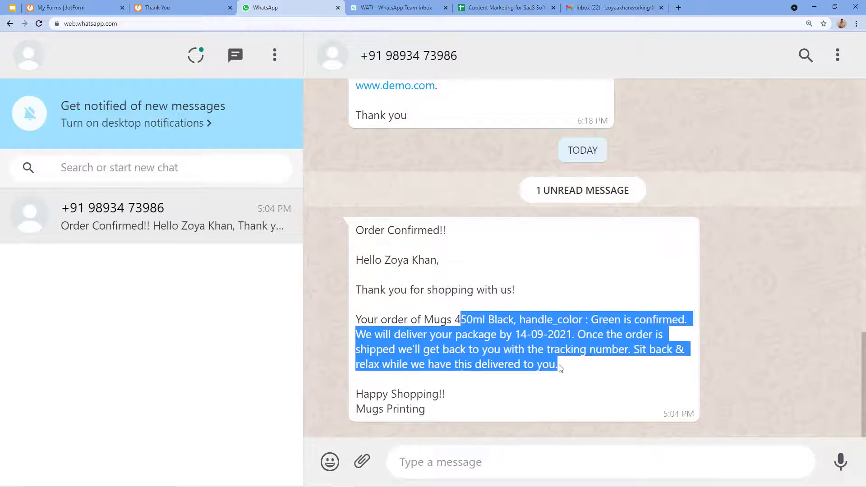
click(524, 389)
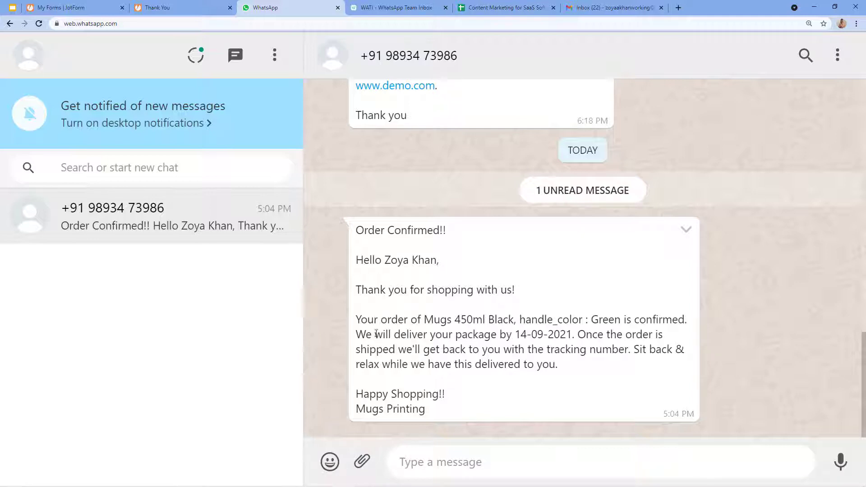
Step: In the owner's incognito WhatsApp window, open the New Order Received chat showing 2 Black 450ml mugs
mouse_move(343, 478)
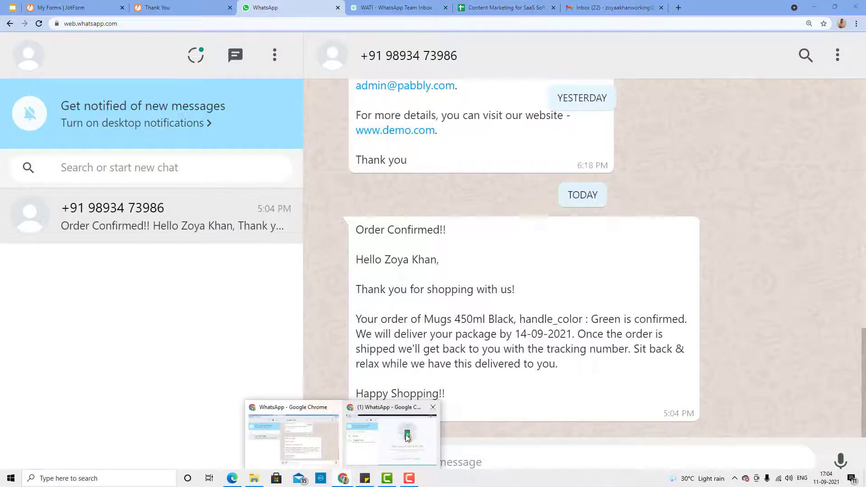
click(361, 433)
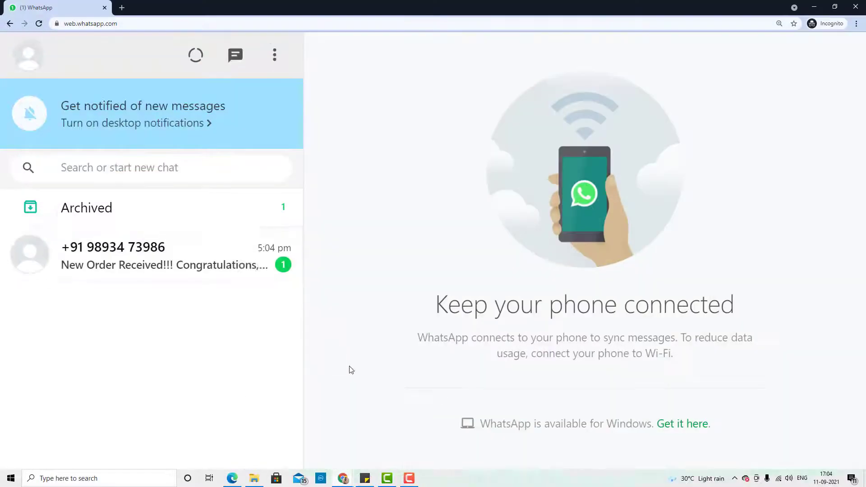
click(189, 250)
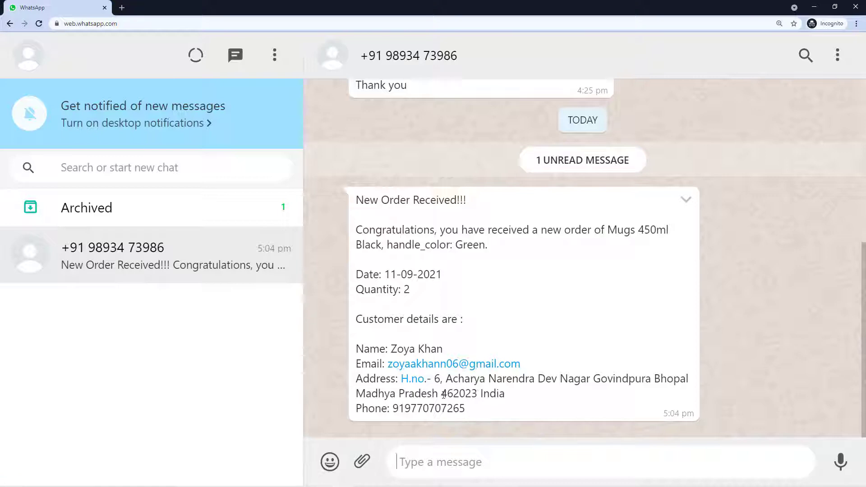
Step: Minimize the owner's WhatsApp window and go back from the Thank You page to the filled form
click(814, 7)
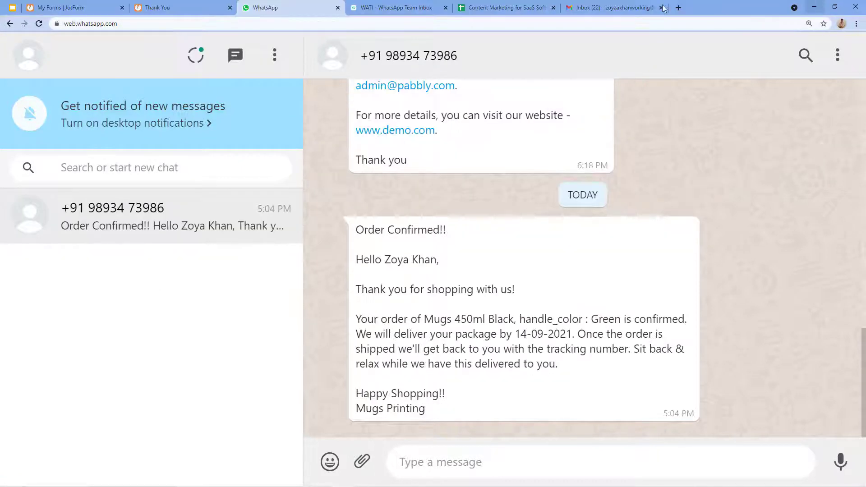
click(155, 8)
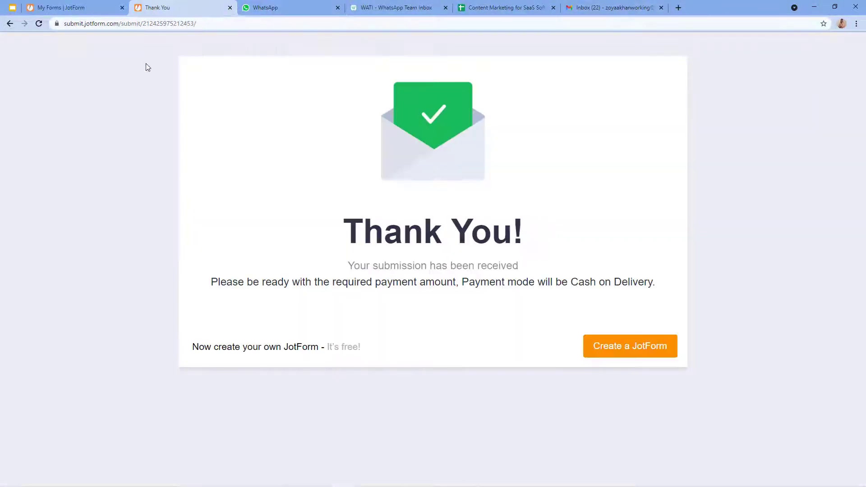
click(10, 23)
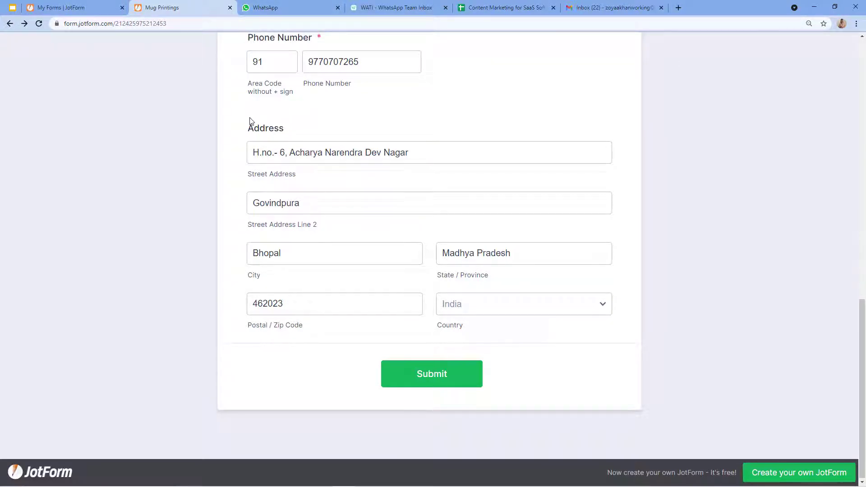
Step: Review the area code field, then switch to My Forms, where Mug Printings shows 6 submissions
scroll(251, 121, up, 1)
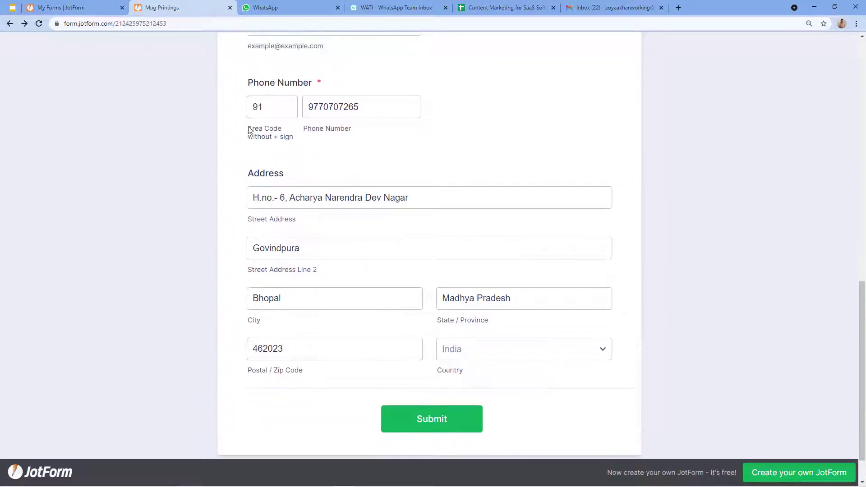
click(250, 132)
scroll(250, 132, down, 1)
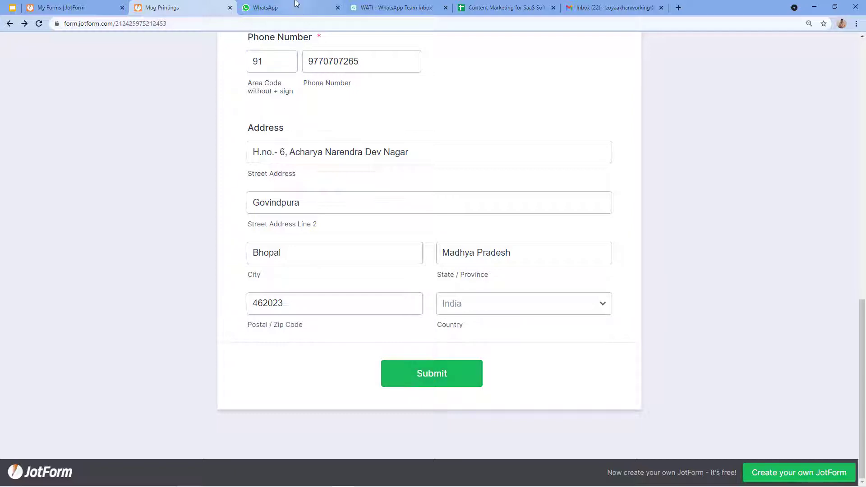
click(270, 7)
click(108, 3)
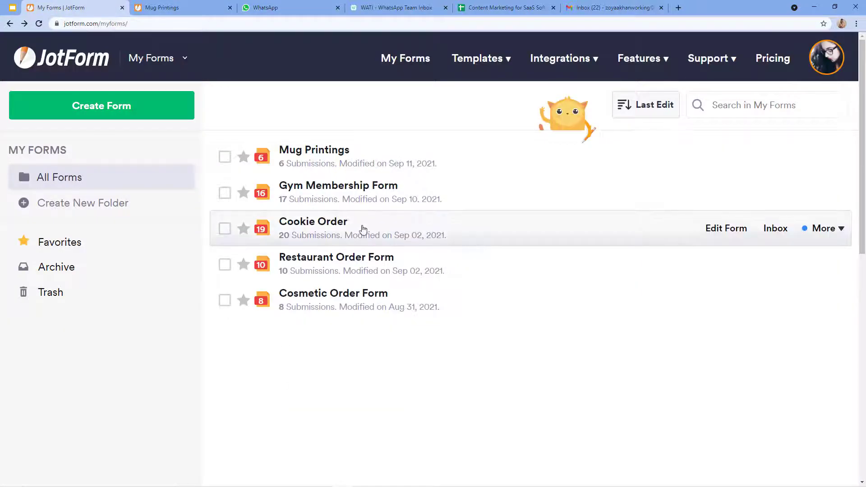
Step: Switch from the Mug Printings tab to the full-screen JotForm–Pabbly Connect–WATI integration overview slide
click(164, 4)
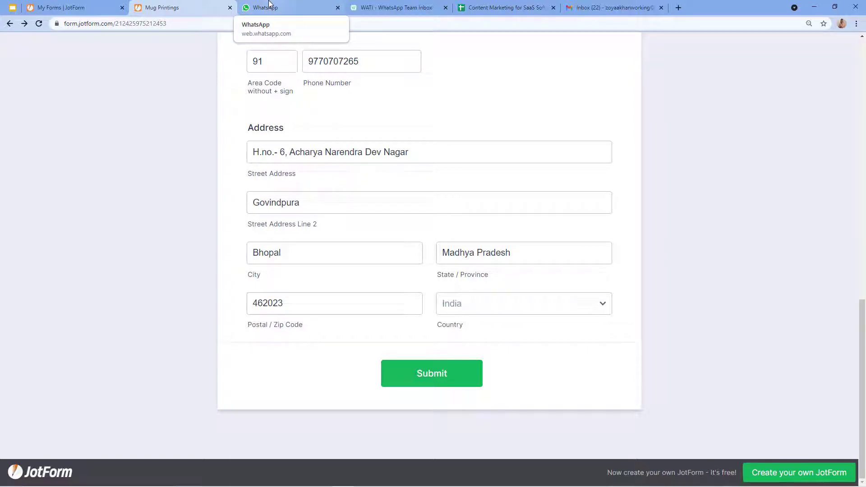
key(alt+Tab)
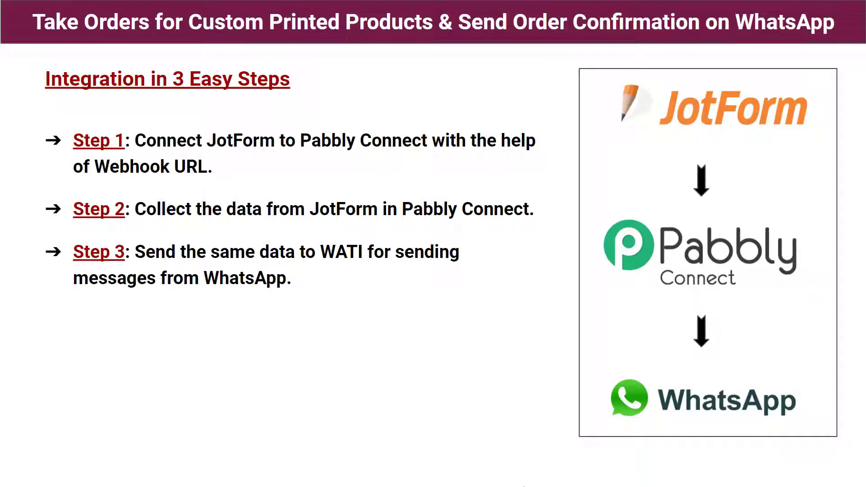
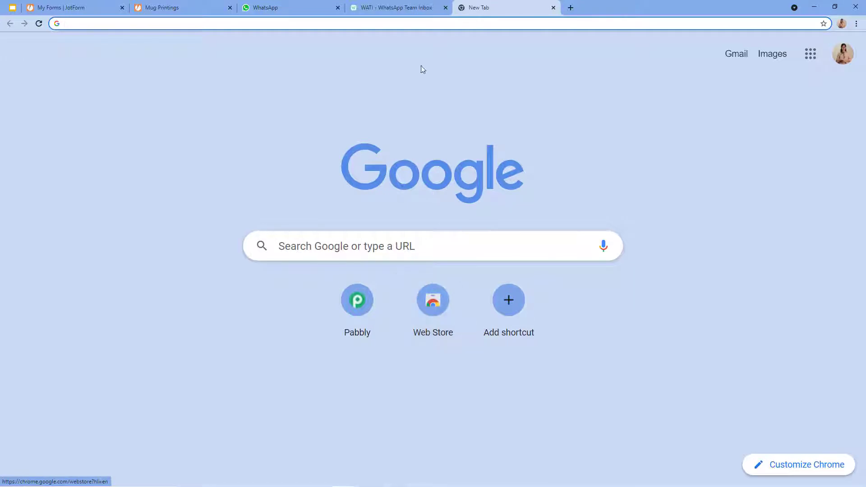
Step: Visit pabbly.com in a new tab and go to the Connect product page under Products
click(436, 24)
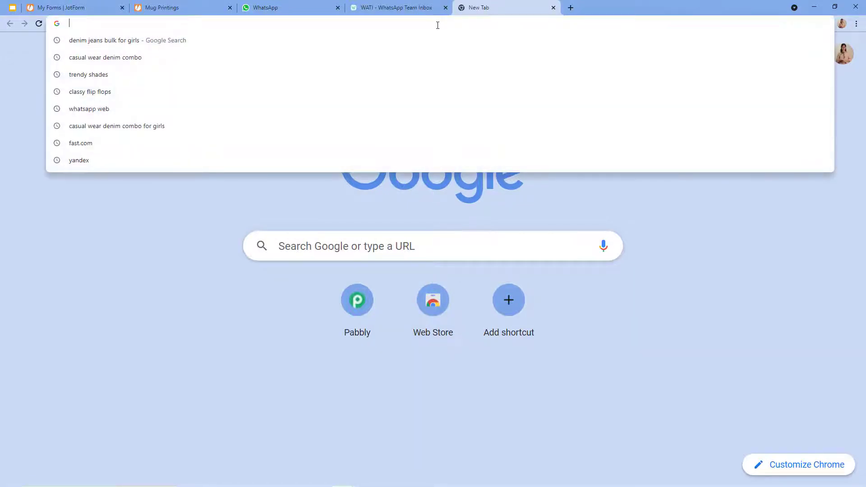
text(pabbly.com)
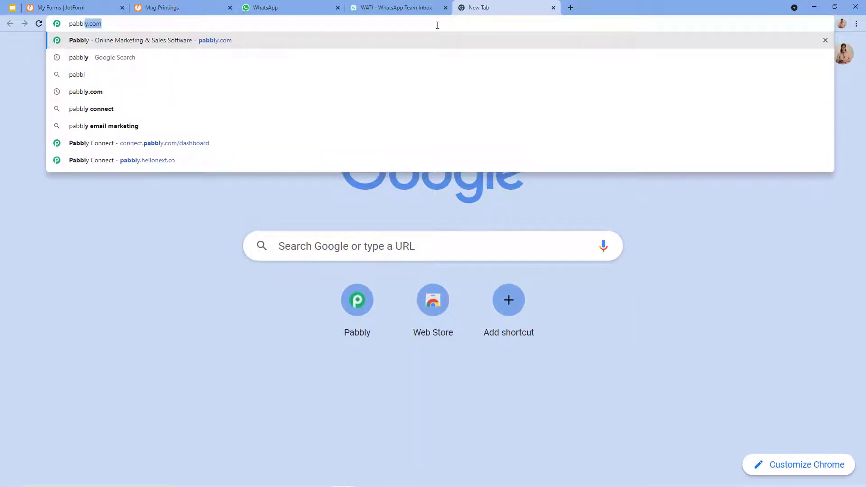
click(331, 40)
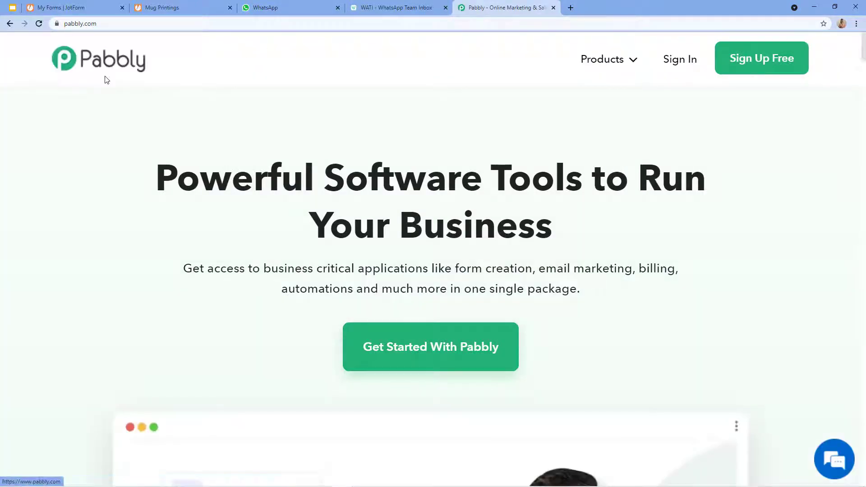
click(602, 59)
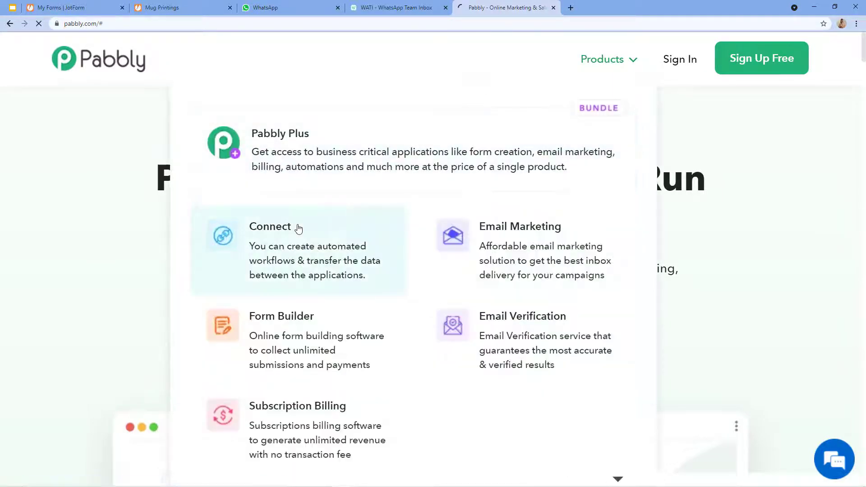
click(298, 229)
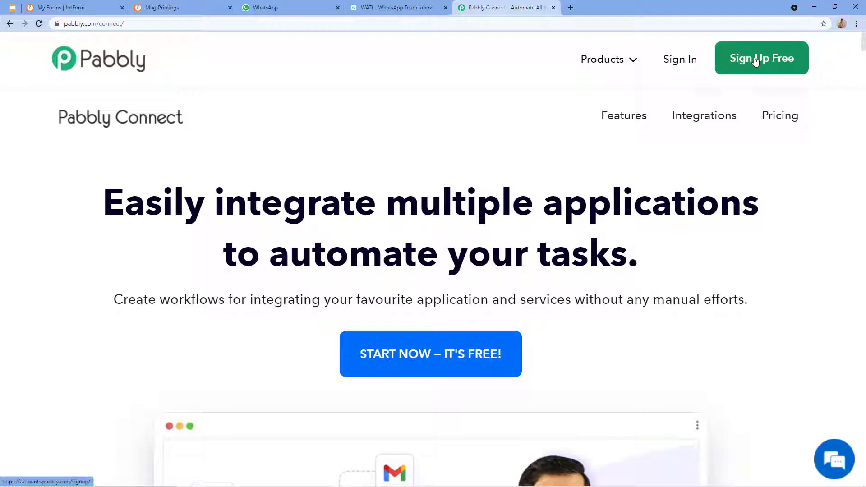
Step: Sign in to the Pabbly account with the saved credentials and launch Connect from the apps list
click(671, 63)
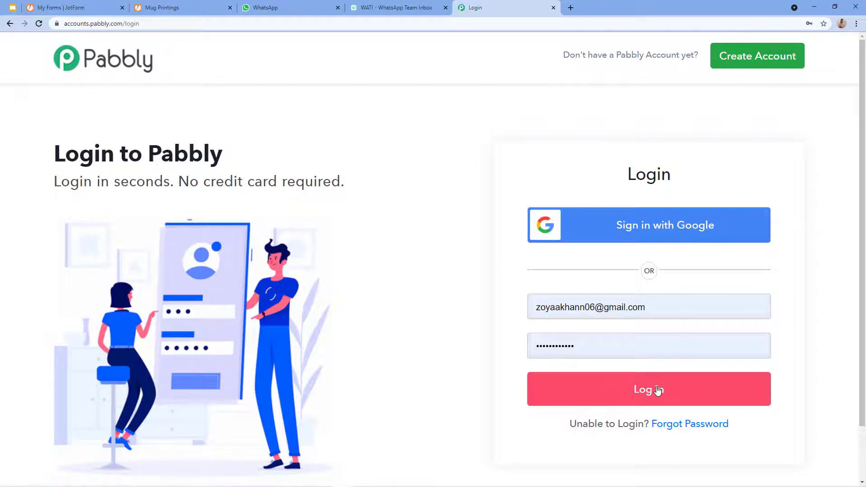
click(655, 390)
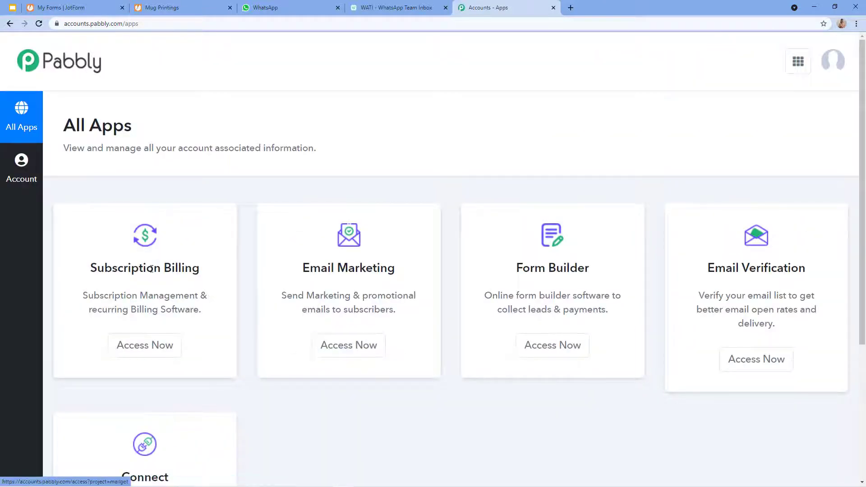
scroll(122, 244, down, 1)
scroll(95, 133, down, 2)
scroll(276, 178, up, 1)
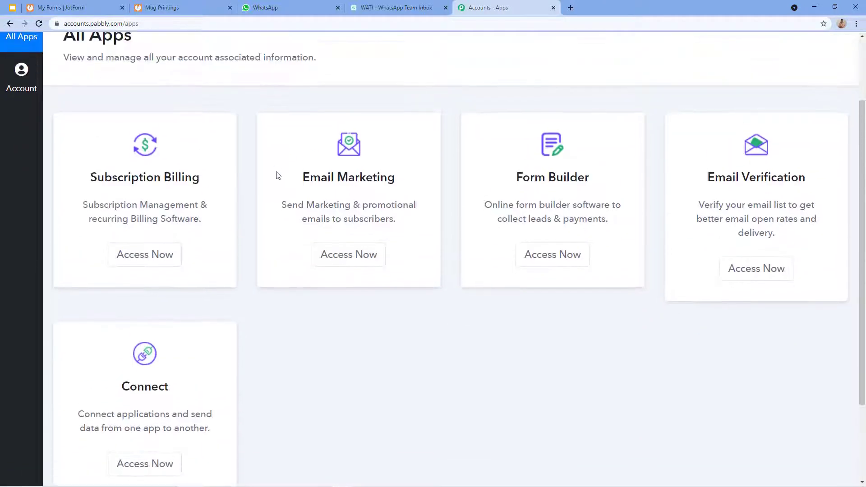
scroll(261, 166, down, 1)
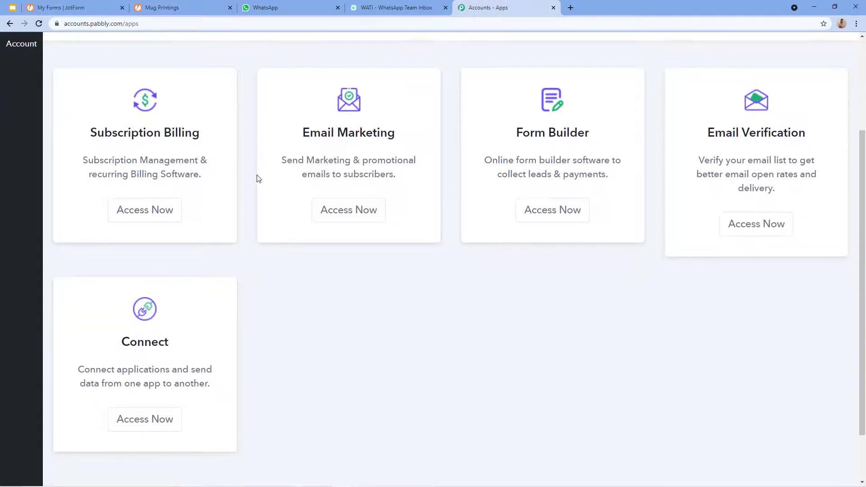
scroll(213, 226, down, 1)
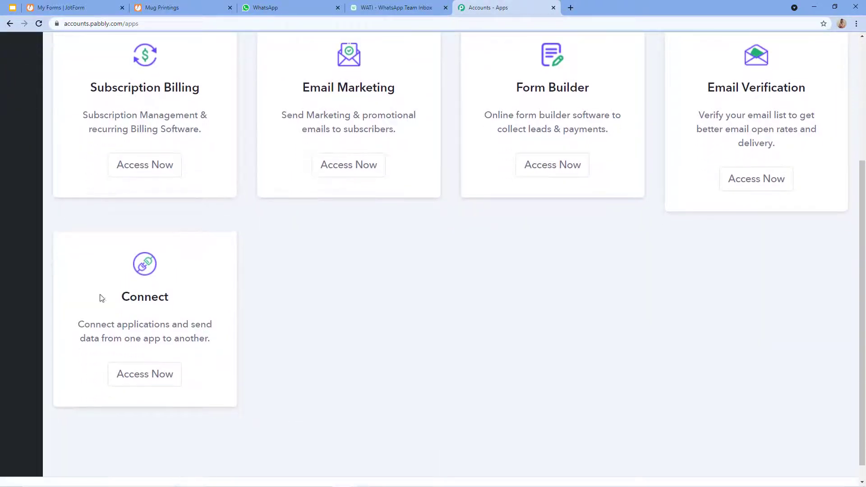
click(138, 383)
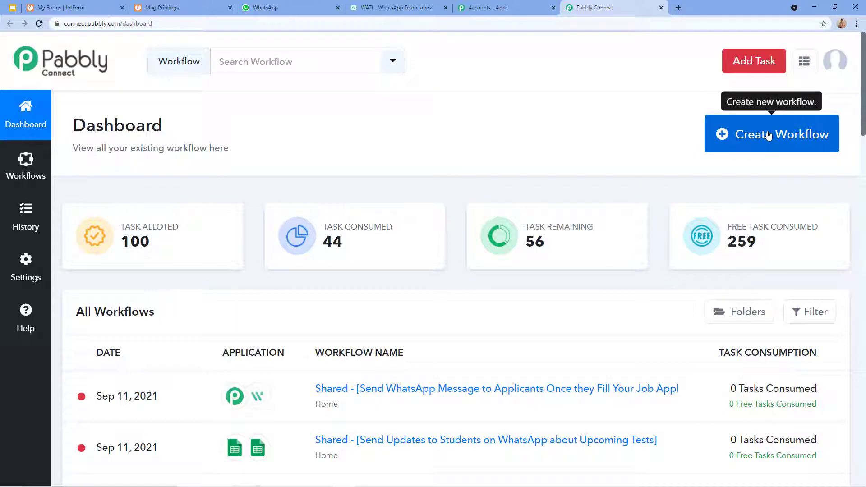
Step: Create a workflow named 'JotForm To WhatsApp' and collapse the trigger step's app choices
click(768, 136)
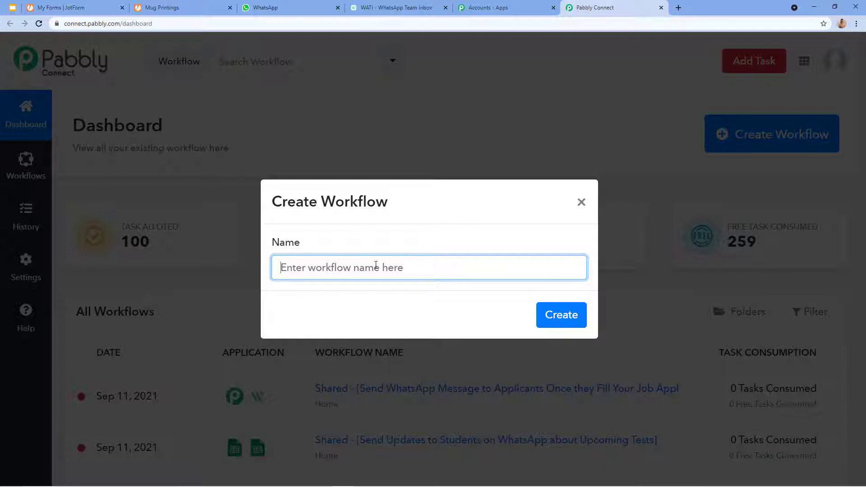
text(Jot)
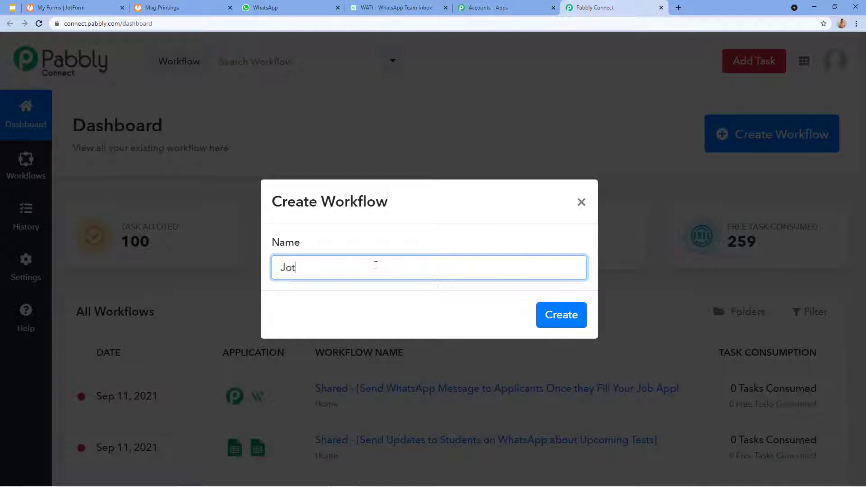
text(Form To WhatsApp)
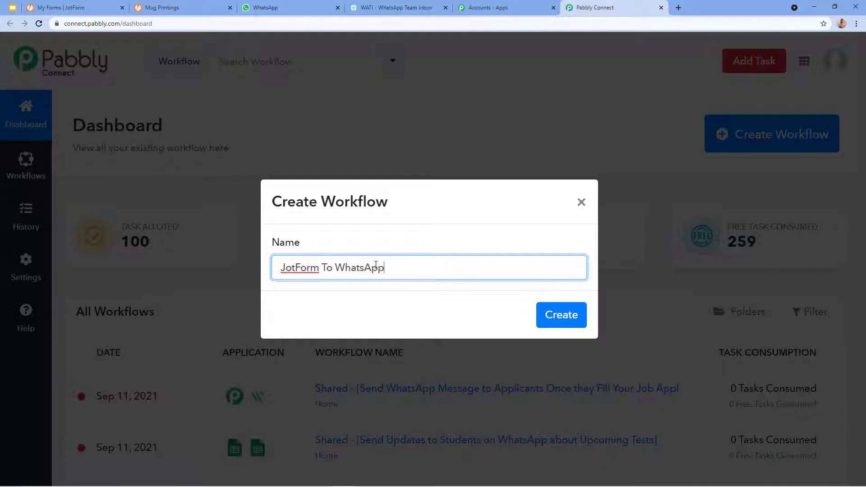
click(561, 315)
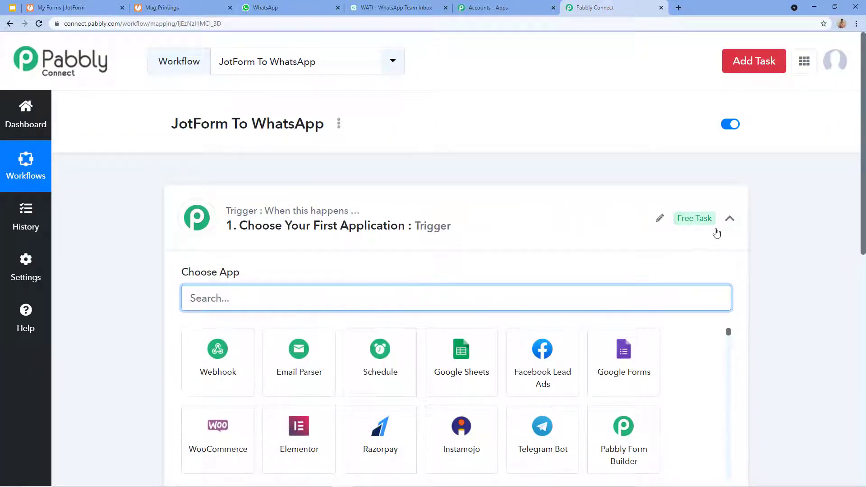
click(729, 219)
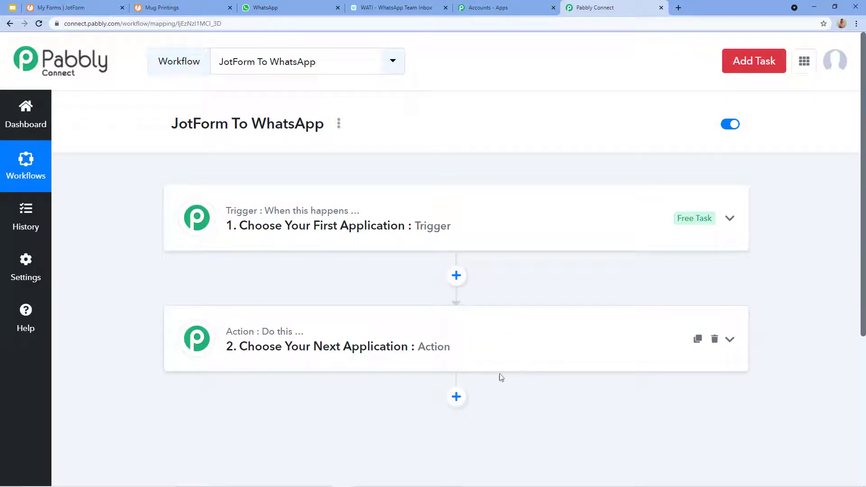
scroll(450, 207, down, 2)
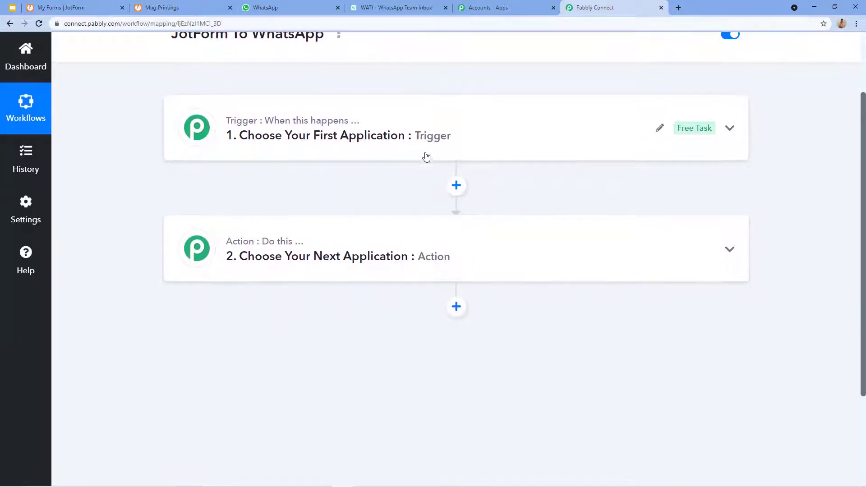
Step: Set the trigger app to JotForm with the New Response trigger event
click(478, 141)
click(280, 210)
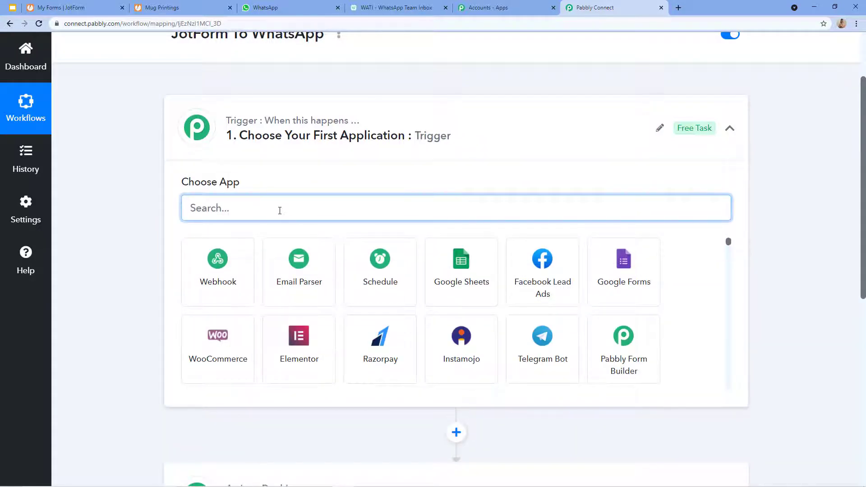
text(jo)
click(289, 270)
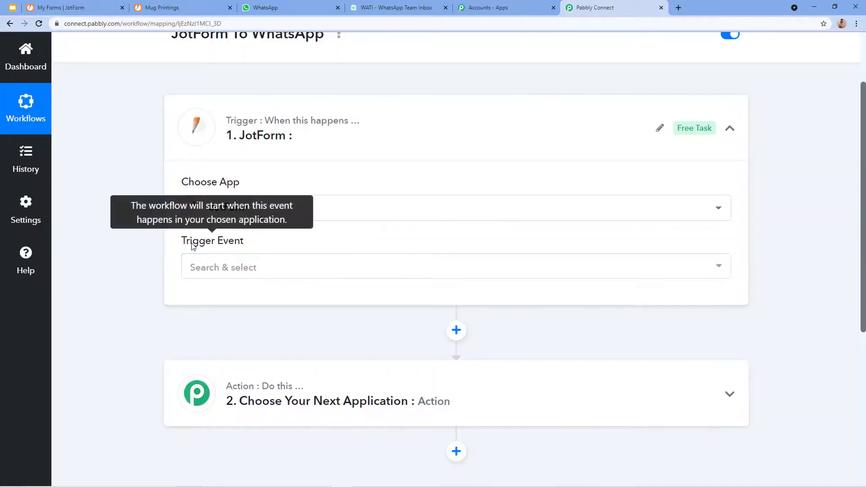
click(212, 269)
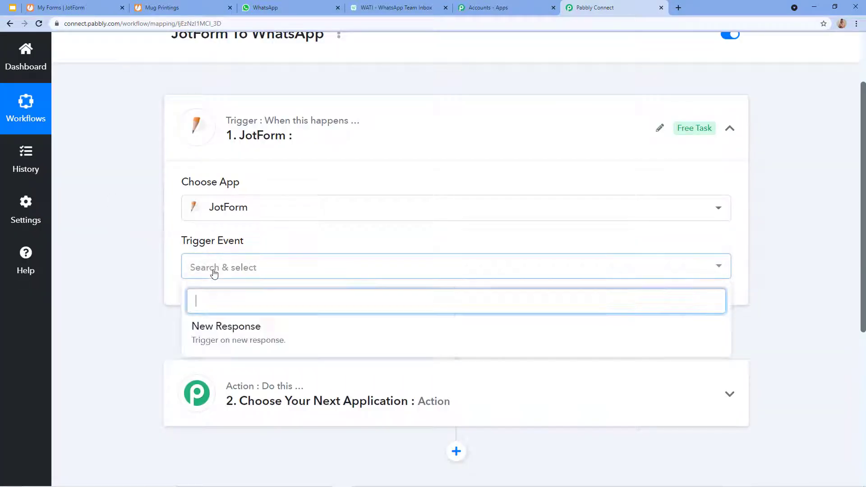
click(201, 333)
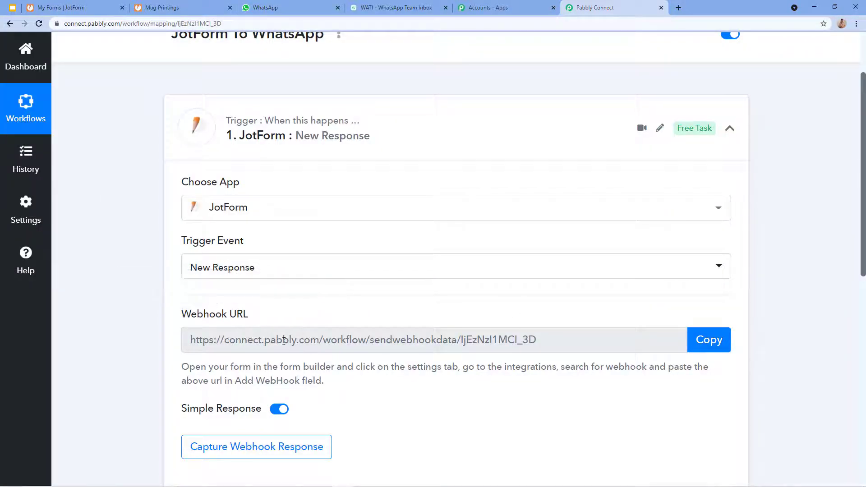
scroll(207, 318, down, 1)
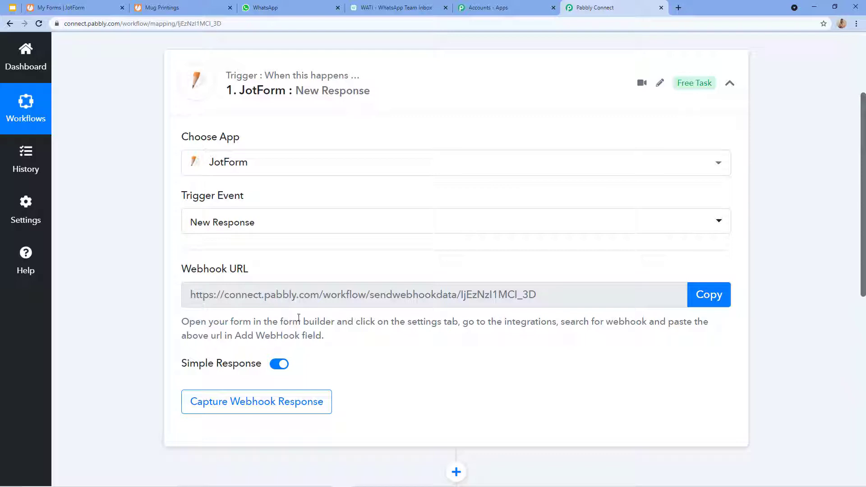
Step: Switch to the JotForm forms list and dismiss the form-limit warning
click(44, 4)
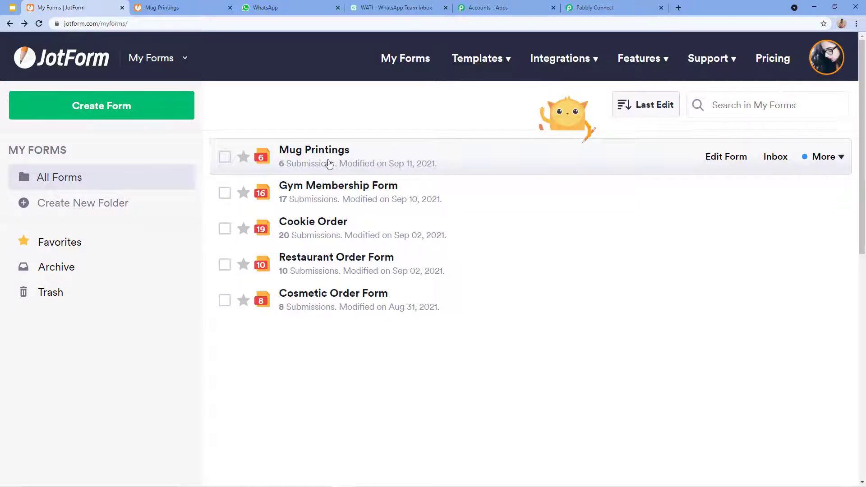
click(89, 104)
click(589, 66)
mouse_move(594, 76)
Step: Edit the Mug Printings form in the builder and close the Form Elements panel
click(726, 157)
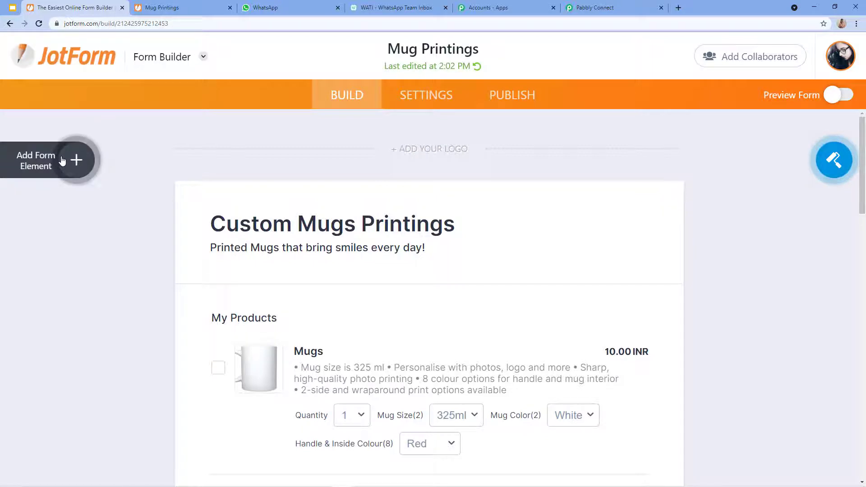
click(76, 160)
scroll(410, 276, down, 8)
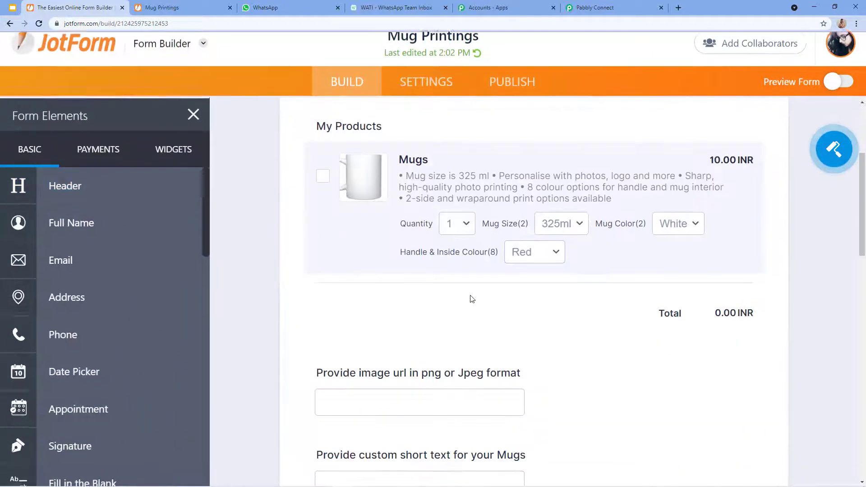
scroll(409, 203, down, 7)
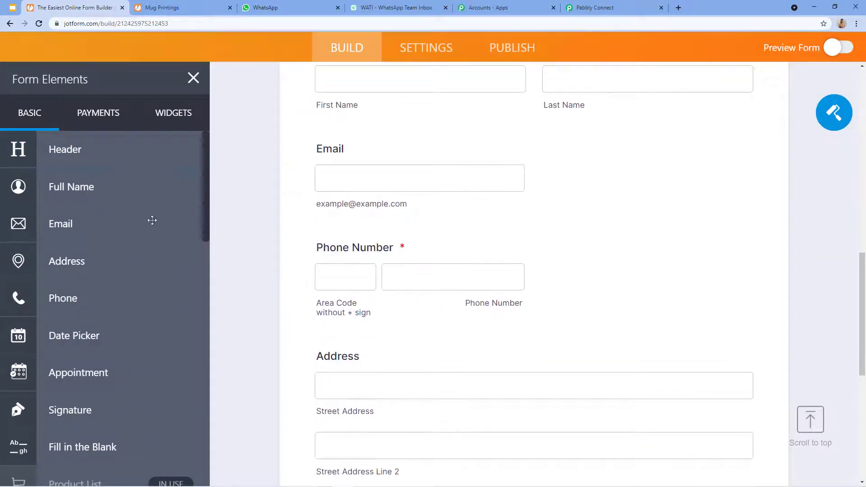
scroll(93, 153, down, 3)
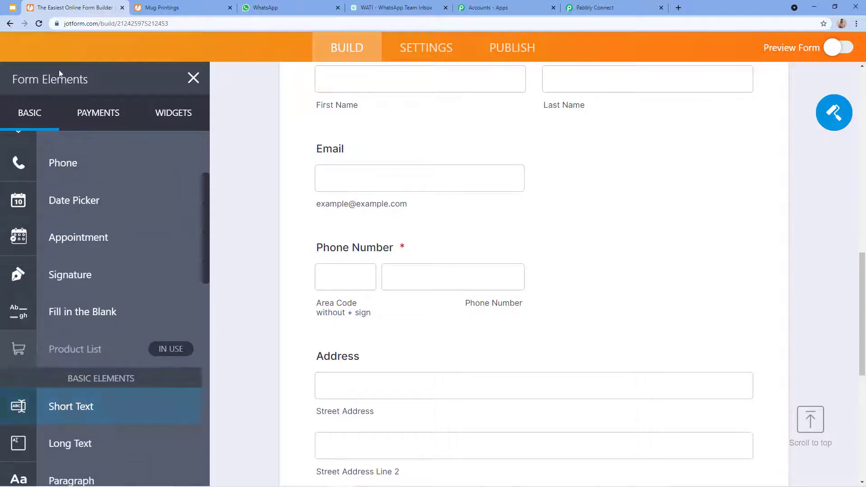
click(192, 79)
scroll(361, 197, up, 7)
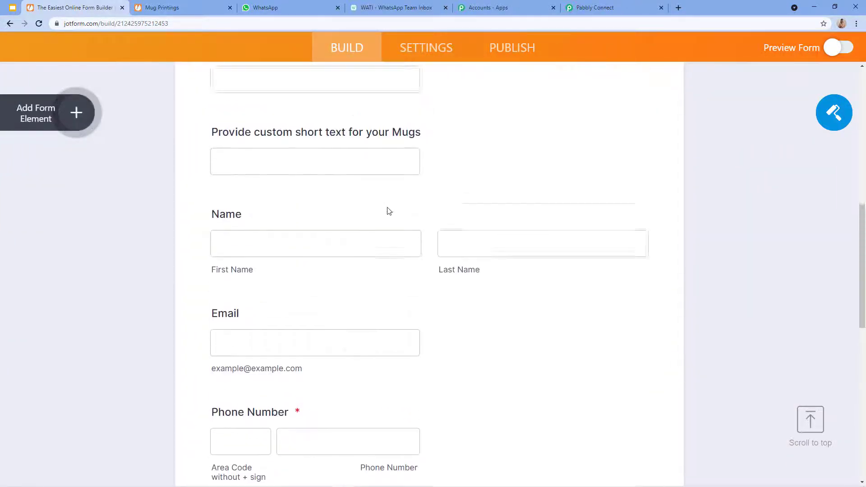
scroll(391, 159, up, 4)
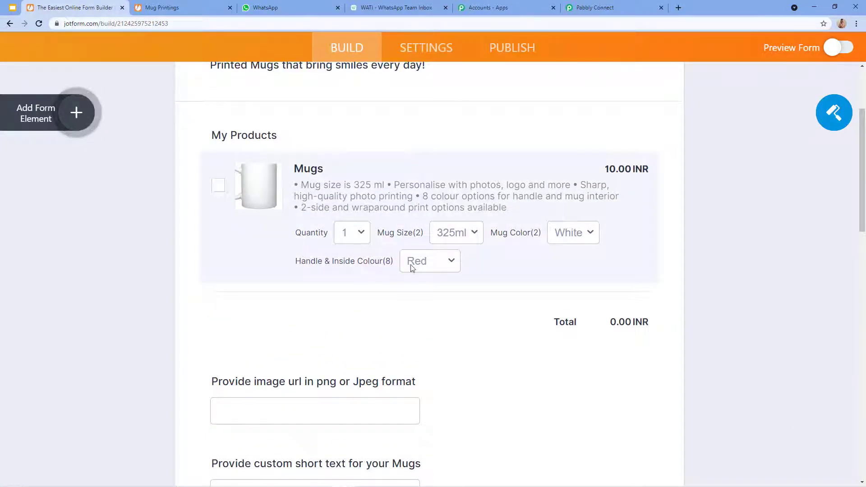
Step: Open the form's WebHooks integration for editing and delete the old webhook URL
click(412, 48)
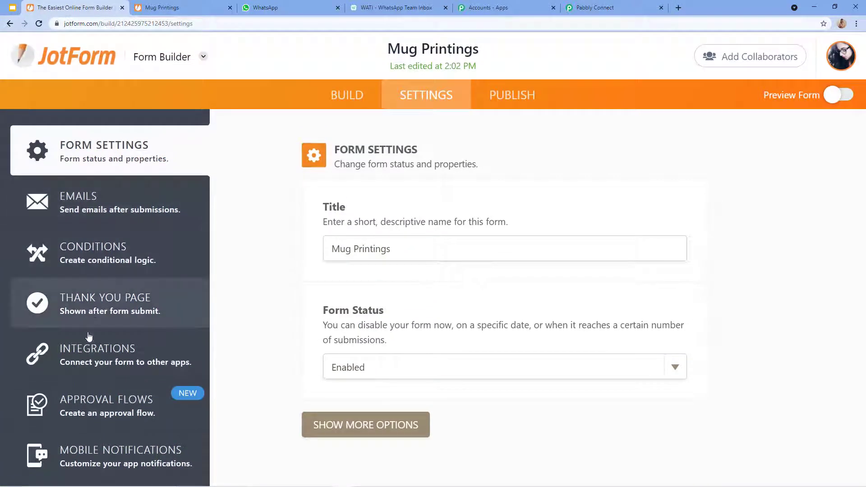
click(88, 353)
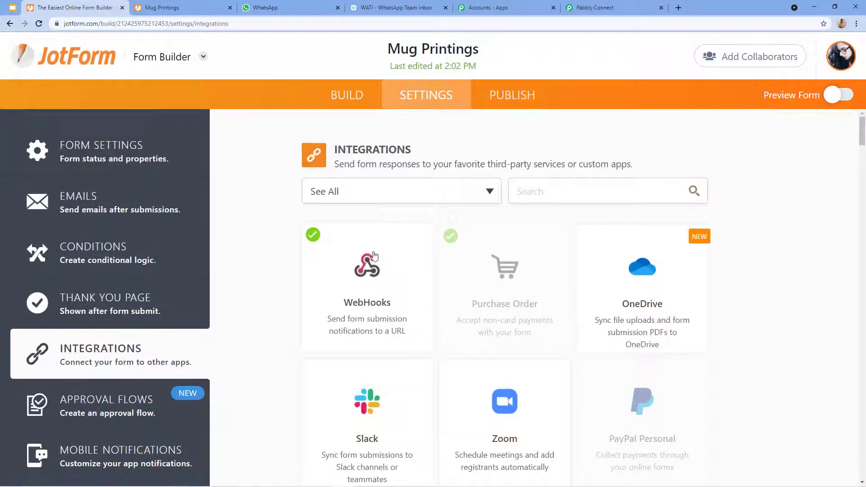
click(357, 274)
scroll(541, 324, down, 1)
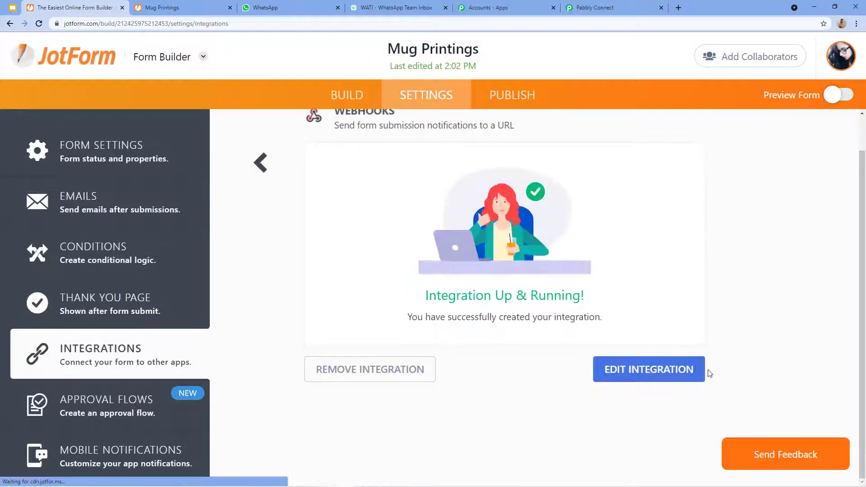
click(609, 380)
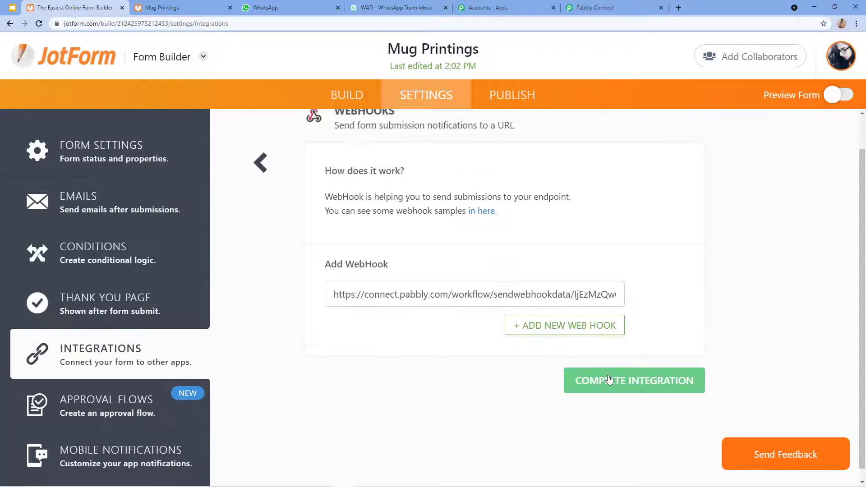
drag(335, 295, 648, 314)
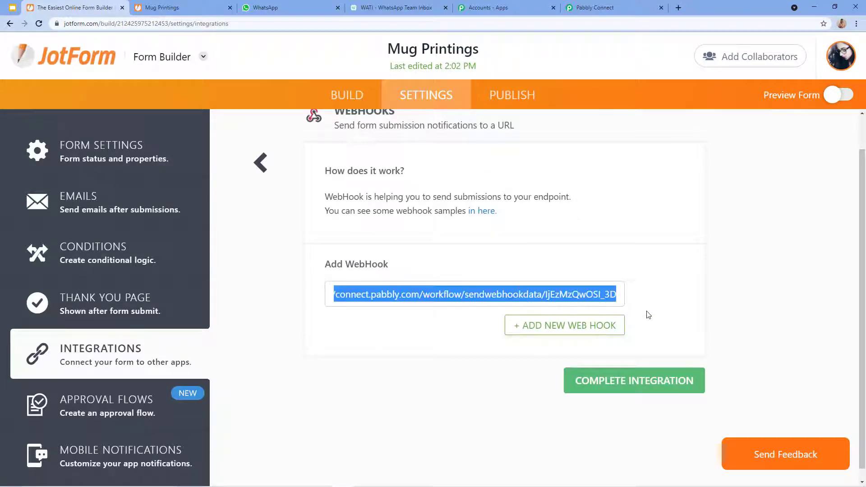
key(BackSpace)
Step: Paste the Pabbly Connect webhook URL into JotForm and complete the integration
click(582, 4)
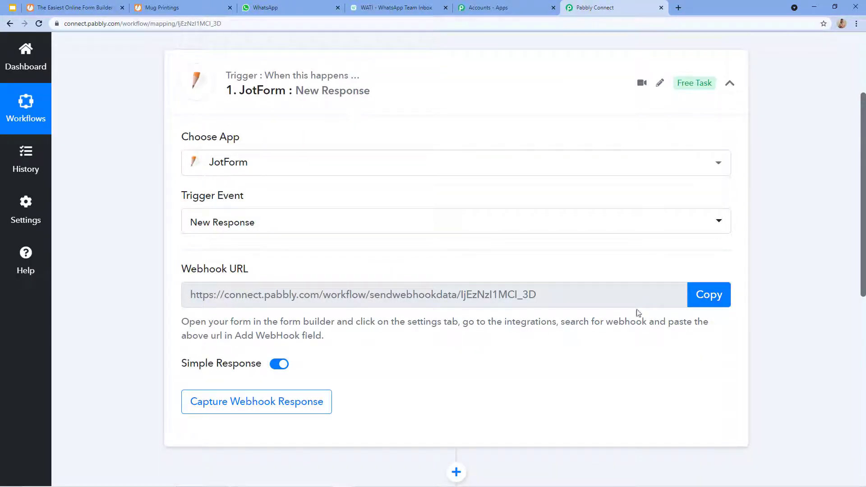
click(697, 300)
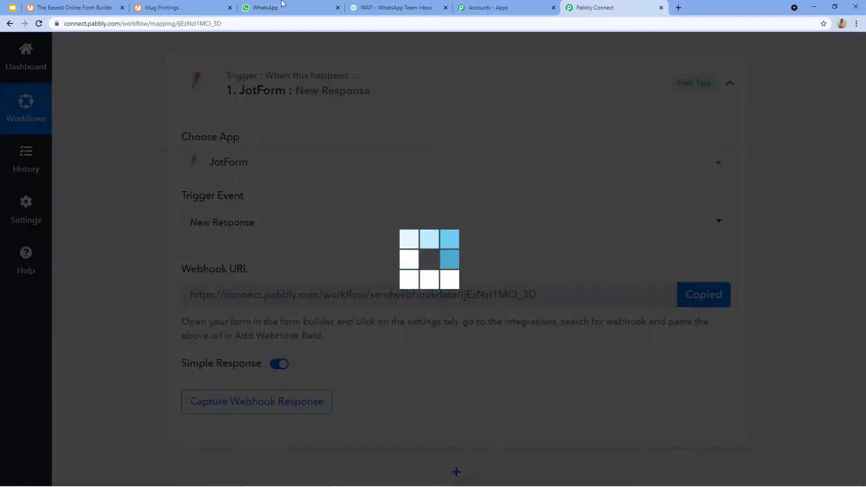
click(74, 8)
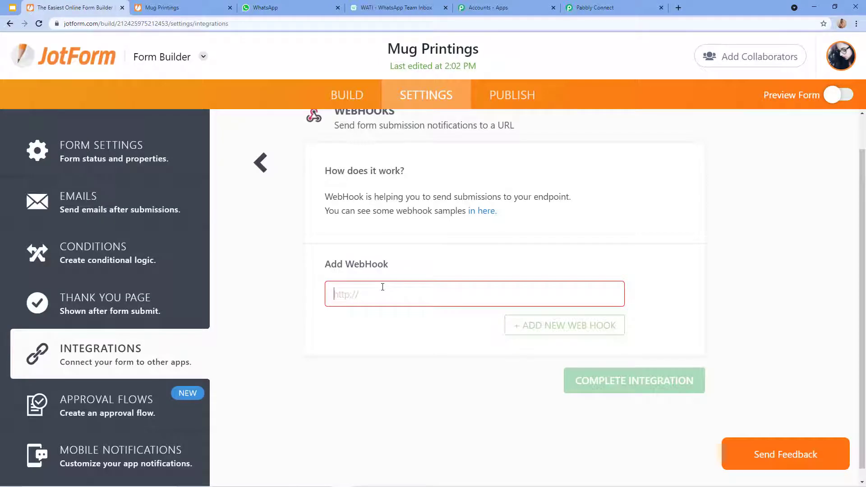
key(ctrl+v)
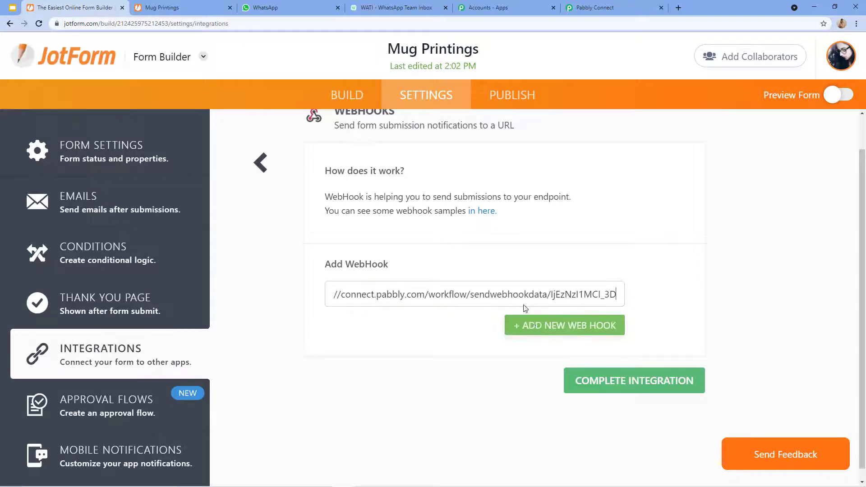
click(594, 384)
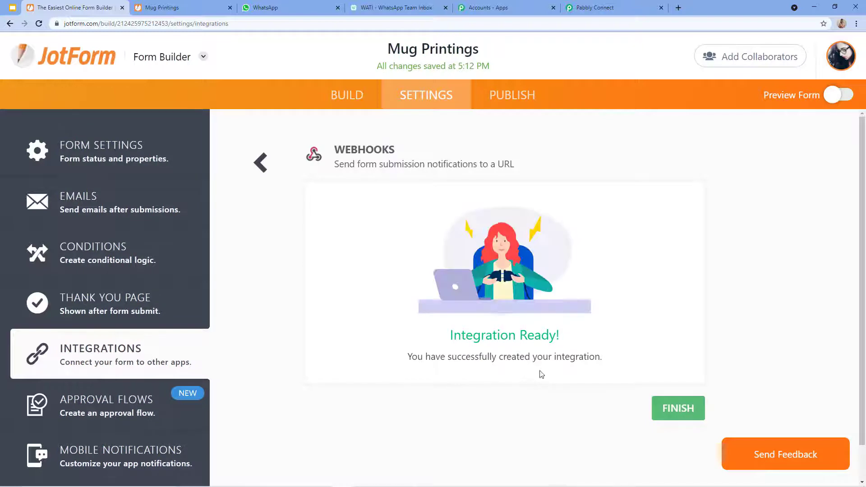
click(656, 2)
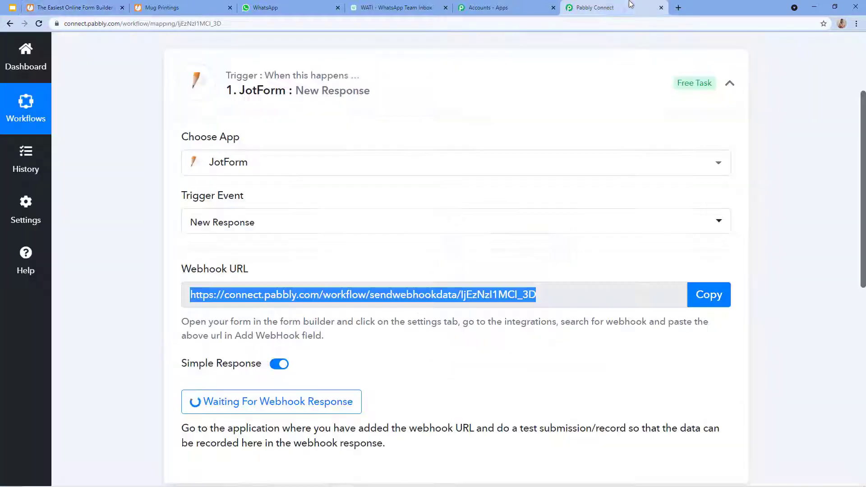
Step: Reload the live Mug Printings form to clear old entries while Pabbly awaits a response
scroll(321, 127, down, 3)
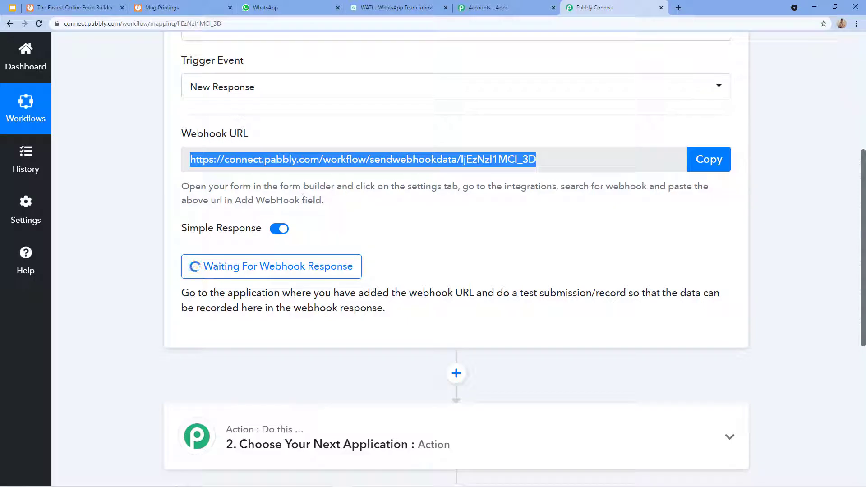
click(181, 8)
scroll(208, 101, up, 5)
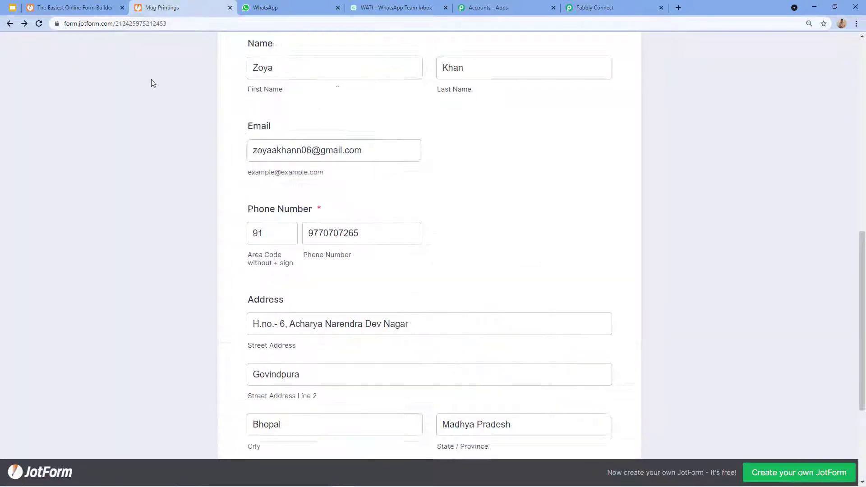
click(39, 24)
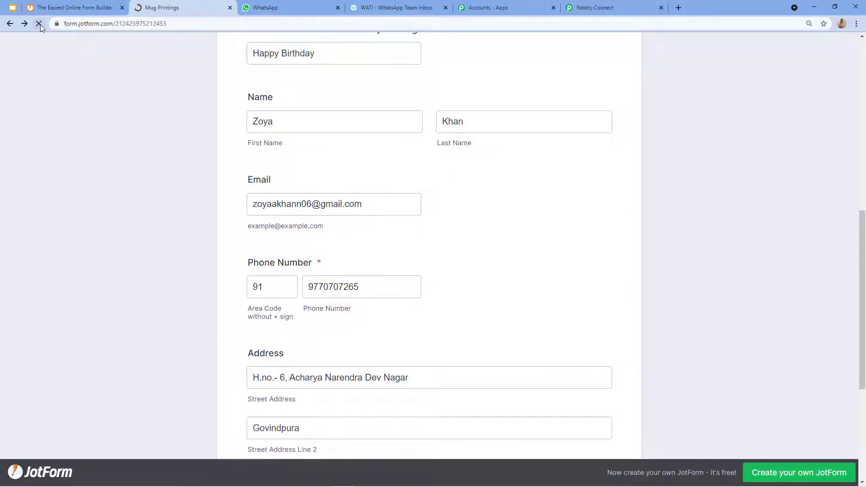
scroll(238, 110, up, 9)
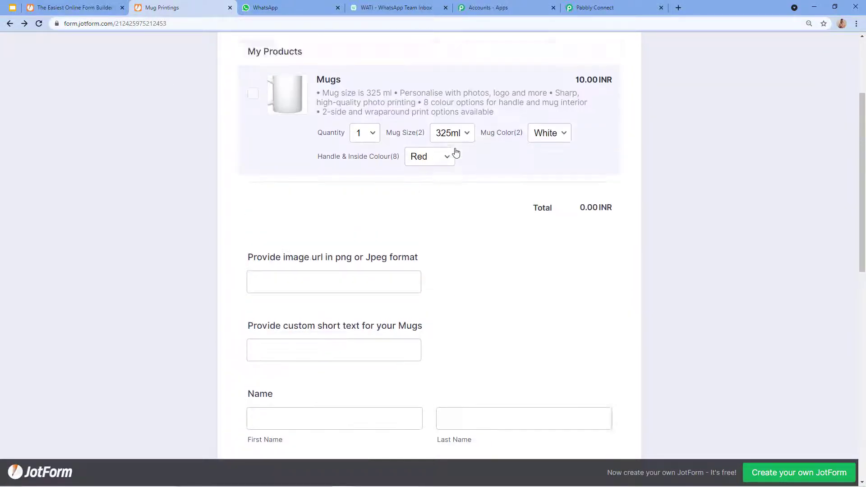
scroll(428, 188, down, 5)
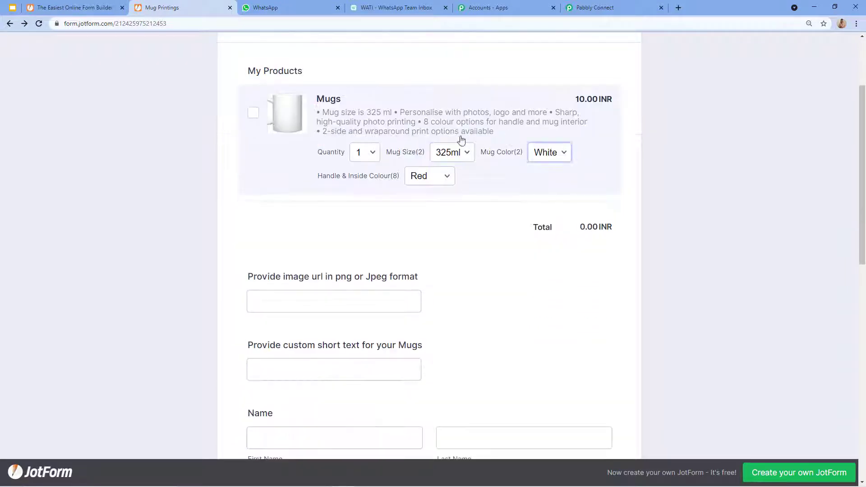
scroll(407, 165, down, 7)
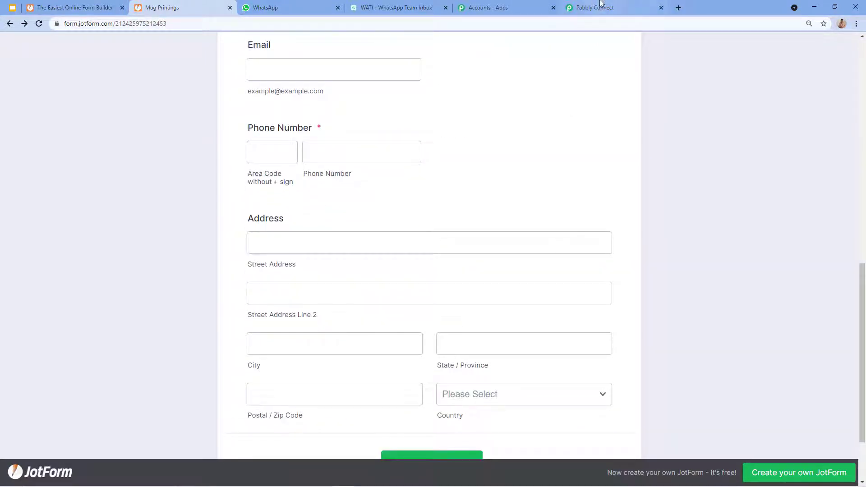
click(595, 8)
Step: Order 3 mugs, 325ml, colour White, with Pink handle and inside colour
click(93, 7)
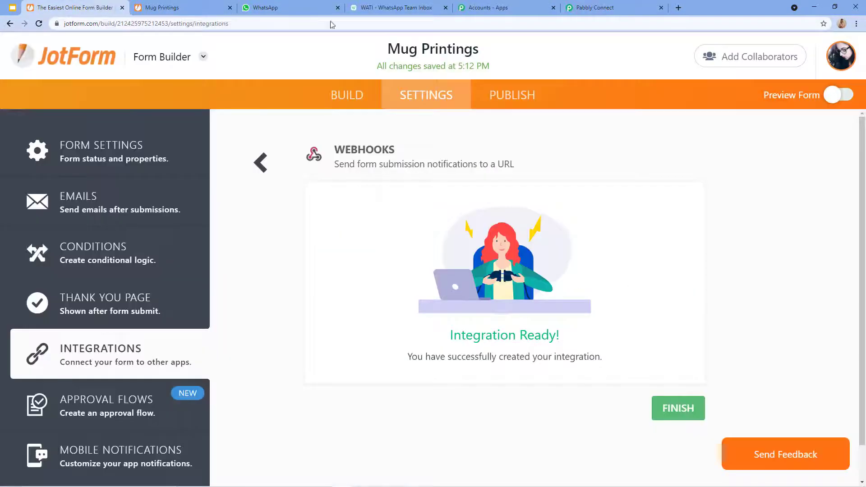
click(180, 8)
scroll(311, 161, up, 7)
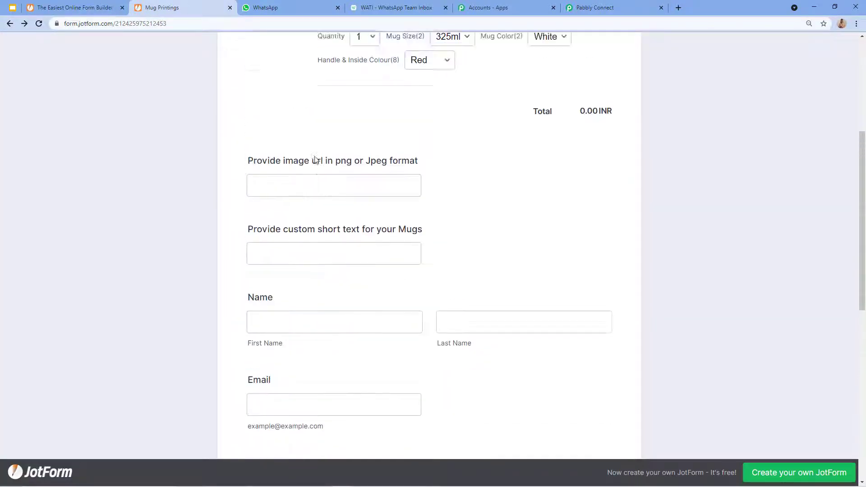
scroll(315, 160, up, 4)
click(359, 197)
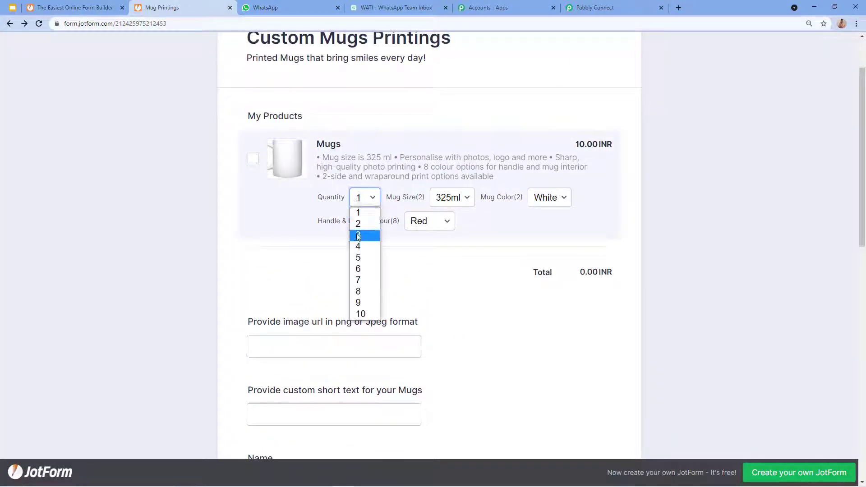
click(358, 236)
click(451, 198)
click(440, 198)
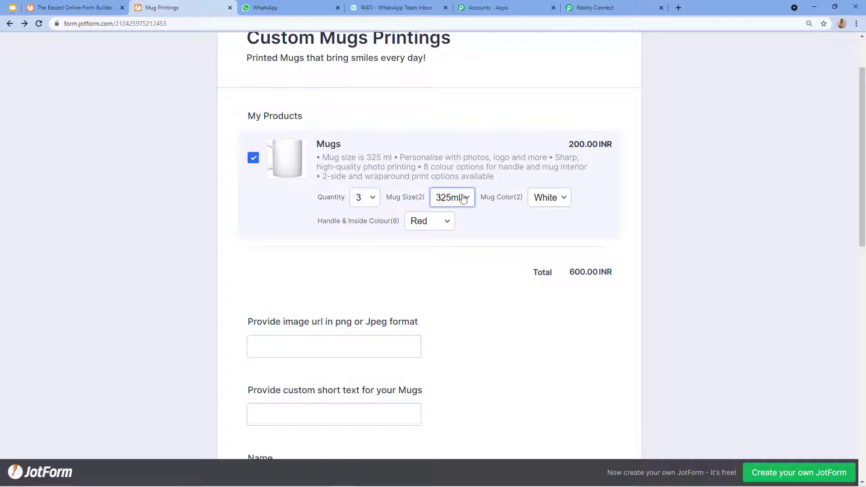
click(558, 197)
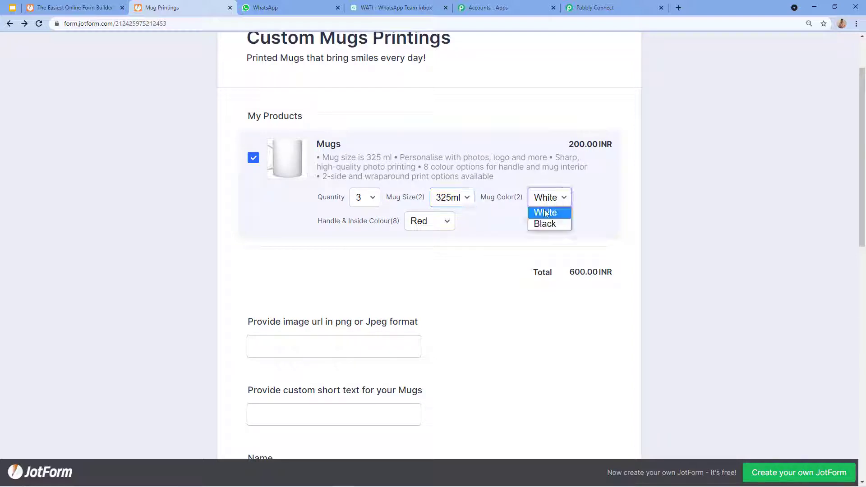
click(545, 210)
click(444, 220)
click(426, 303)
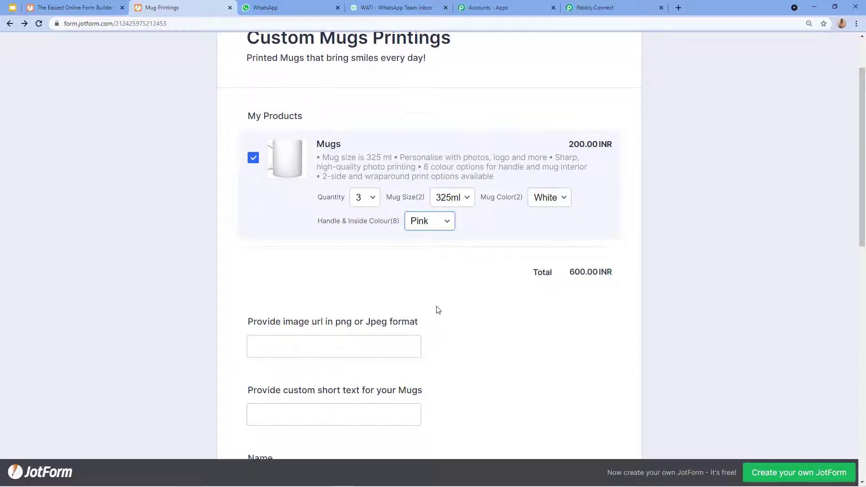
Step: Fill the image URL from a saved suggestion and enter custom text 'Happy Anniversary'
scroll(458, 271, down, 1)
scroll(414, 162, down, 1)
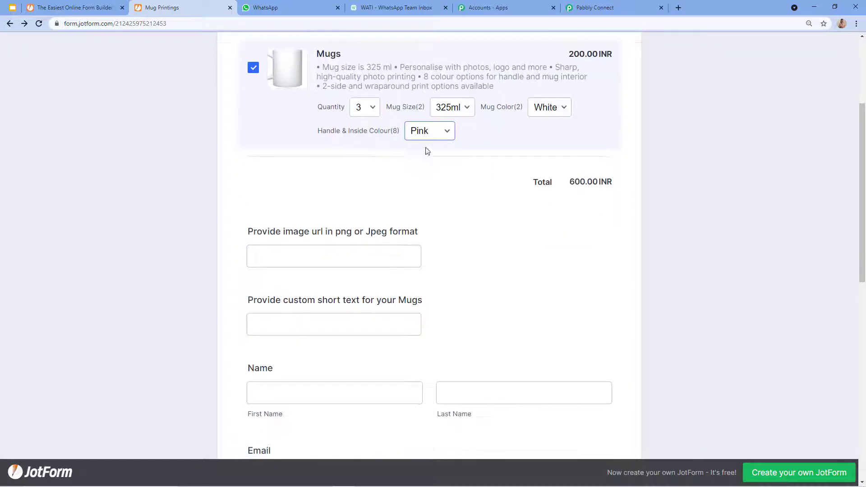
scroll(388, 121, down, 2)
click(333, 158)
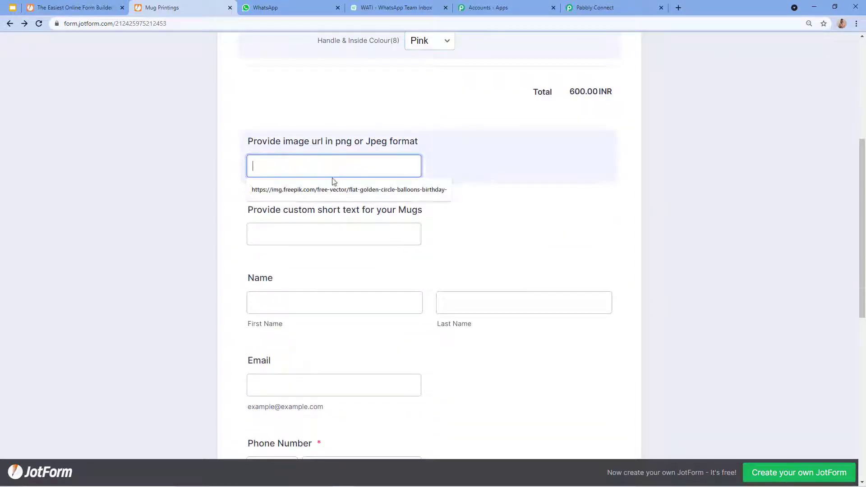
click(386, 189)
scroll(371, 155, down, 2)
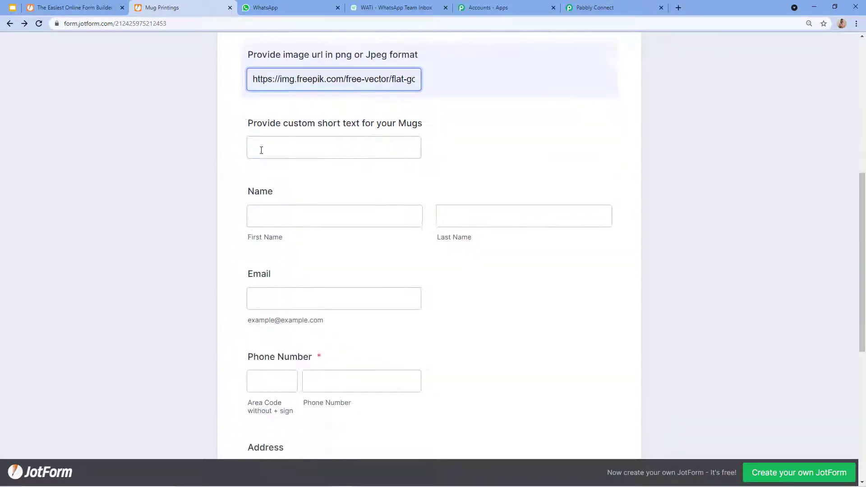
click(272, 136)
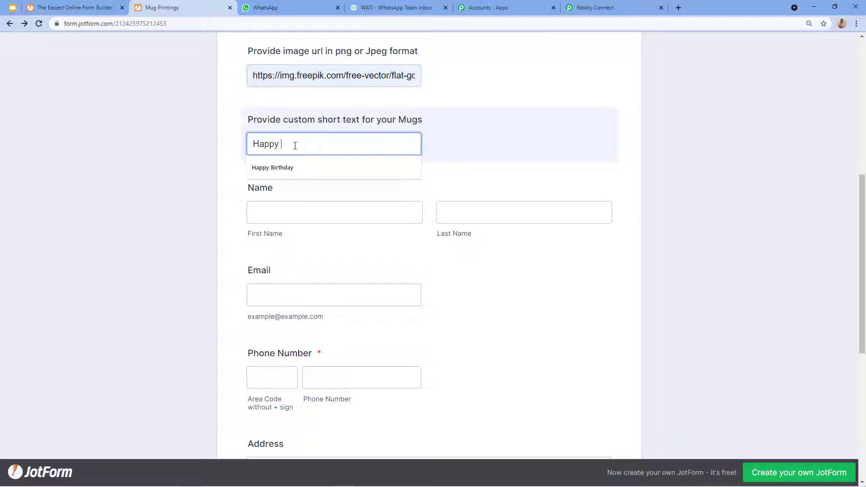
text(Happy Anniv)
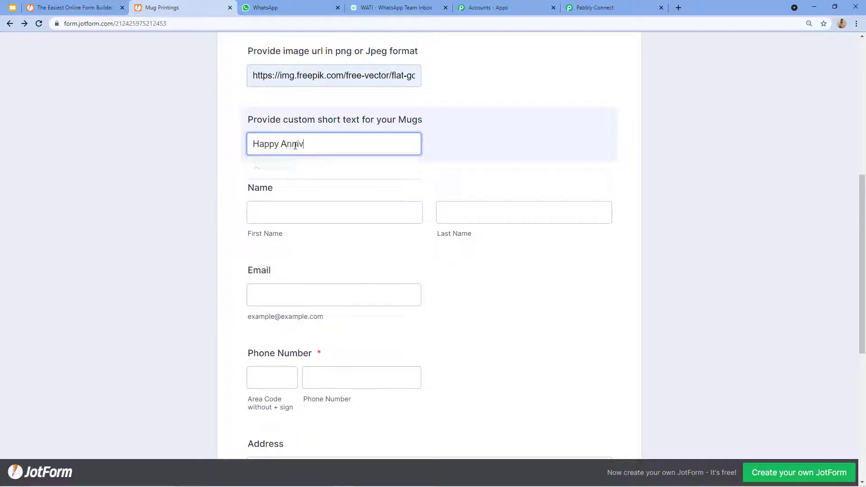
text(ersary)
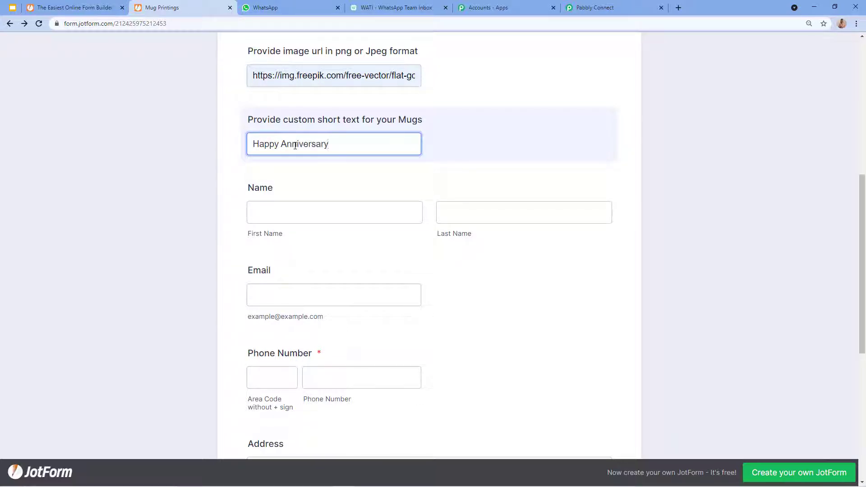
click(289, 203)
Step: Autofill the customer's name, e-mail, phone and delivery address from a saved entry
scroll(287, 202, down, 1)
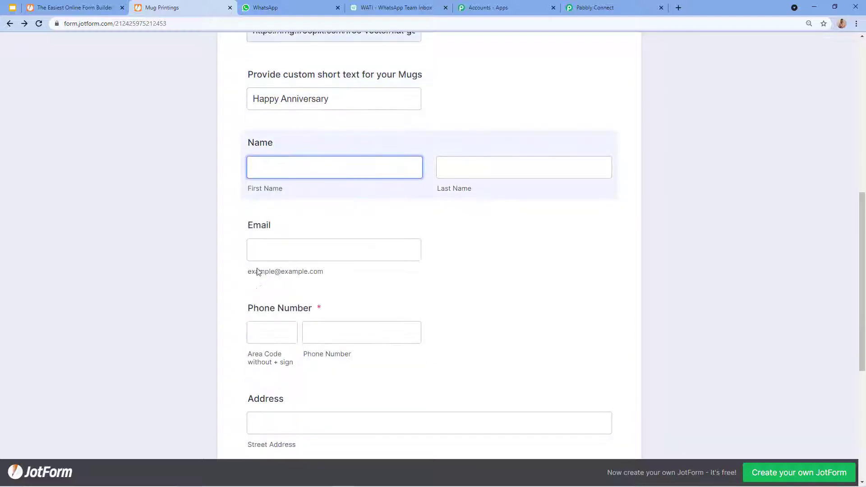
click(264, 249)
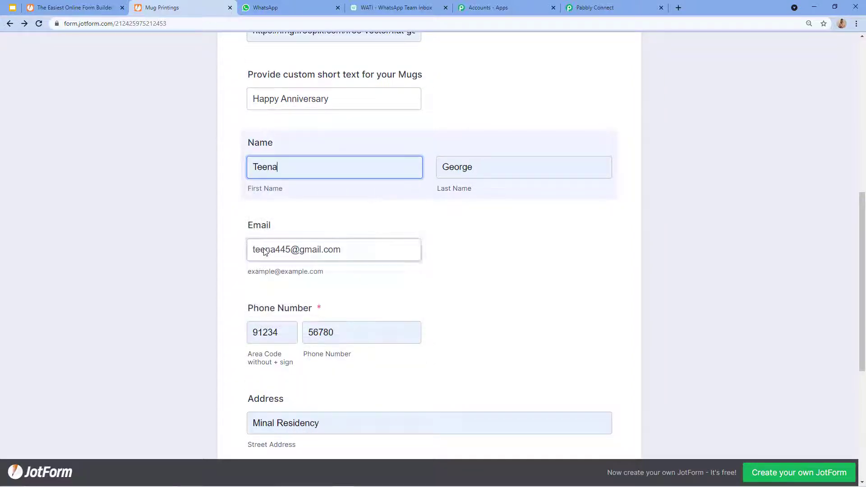
scroll(311, 236, down, 1)
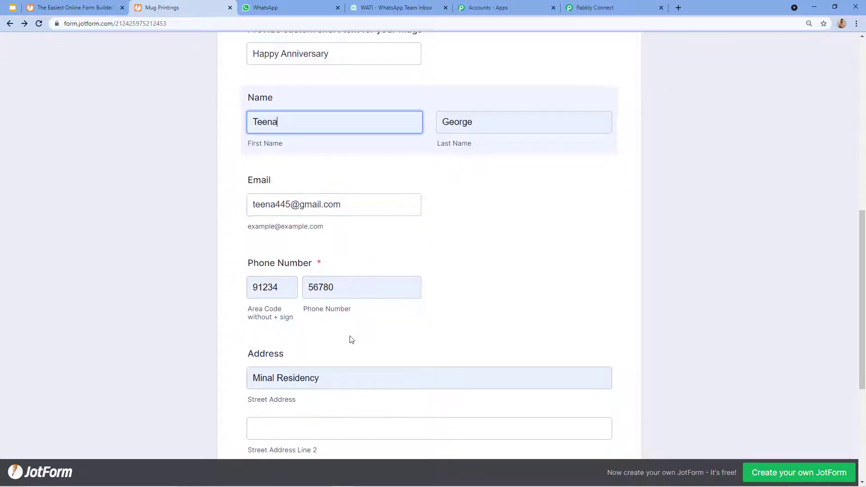
mouse_move(205, 486)
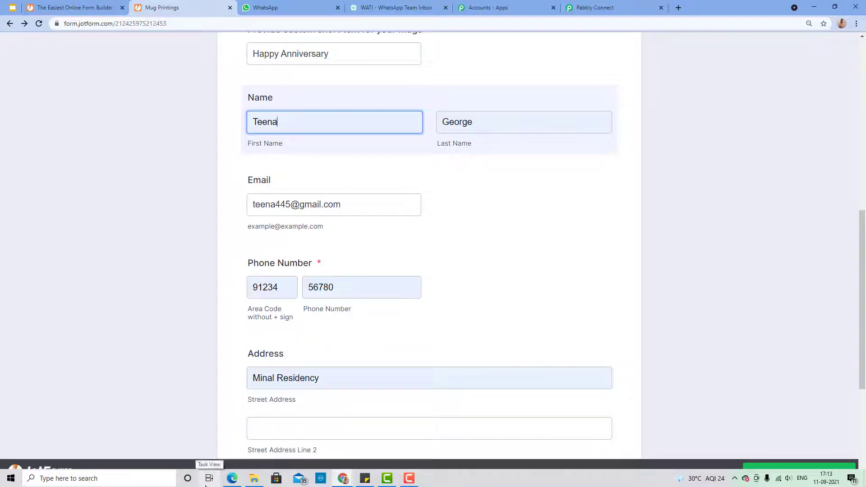
scroll(337, 350, up, 4)
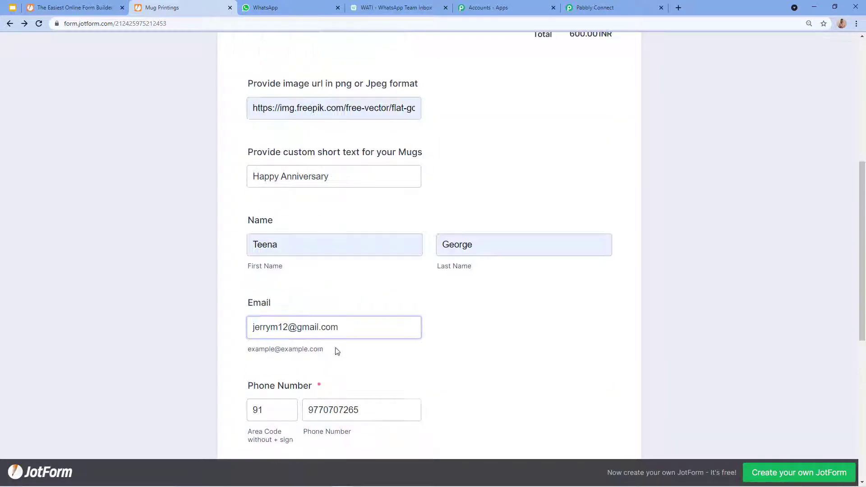
scroll(344, 271, up, 4)
scroll(333, 284, down, 9)
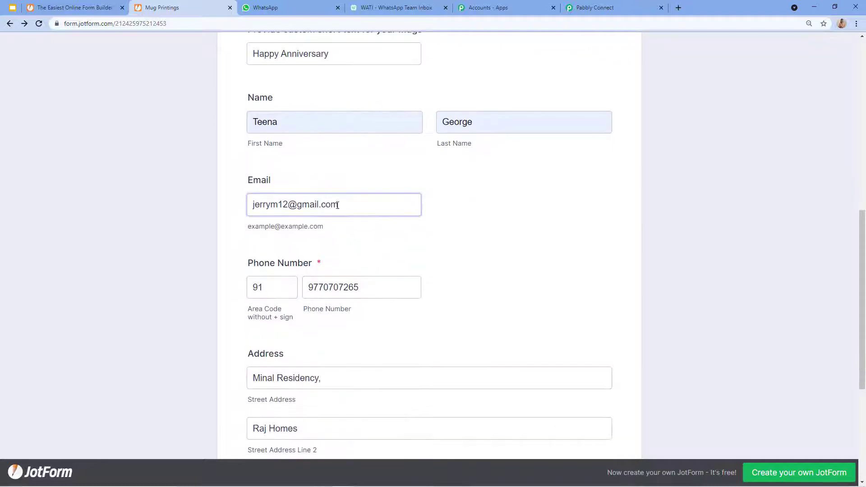
scroll(388, 216, down, 4)
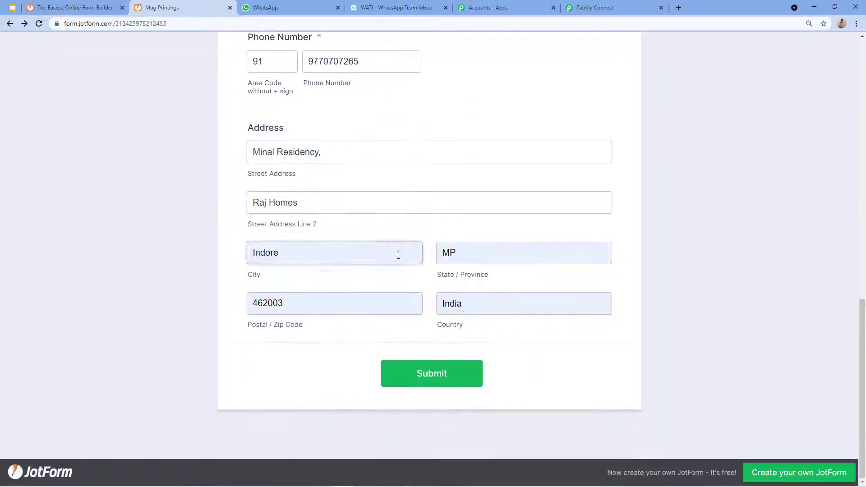
Step: Submit the filled-in Mug Printings order form
click(444, 375)
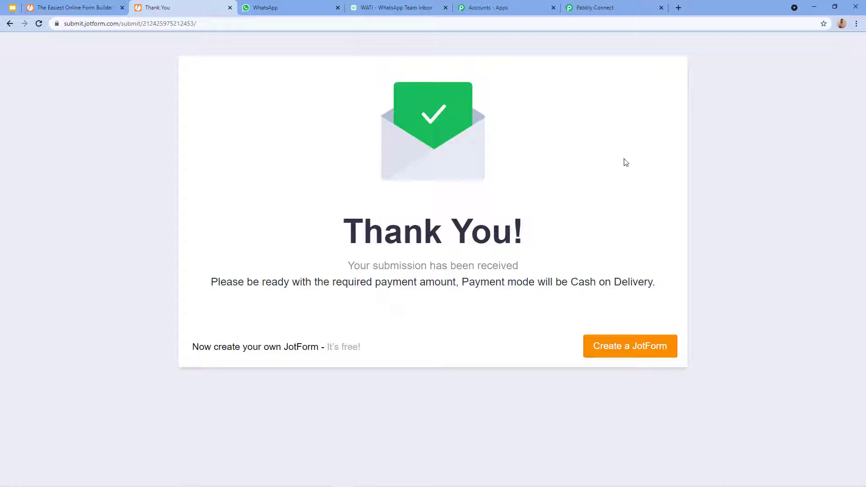
Step: Review the order fields captured in the Pabbly trigger's webhook response
click(610, 3)
scroll(451, 144, down, 6)
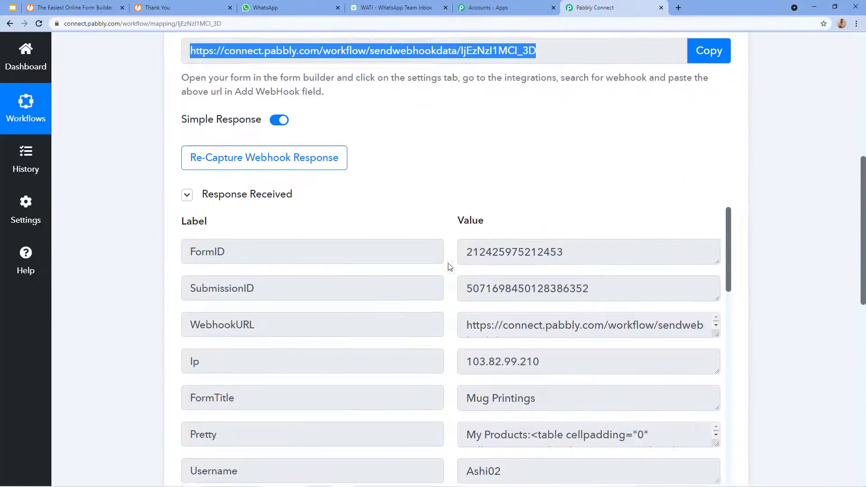
scroll(496, 135, down, 5)
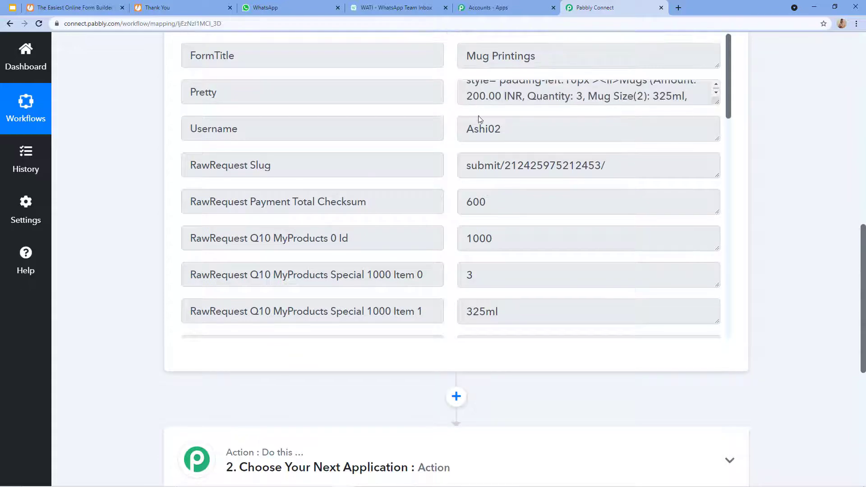
scroll(481, 123, up, 2)
click(189, 4)
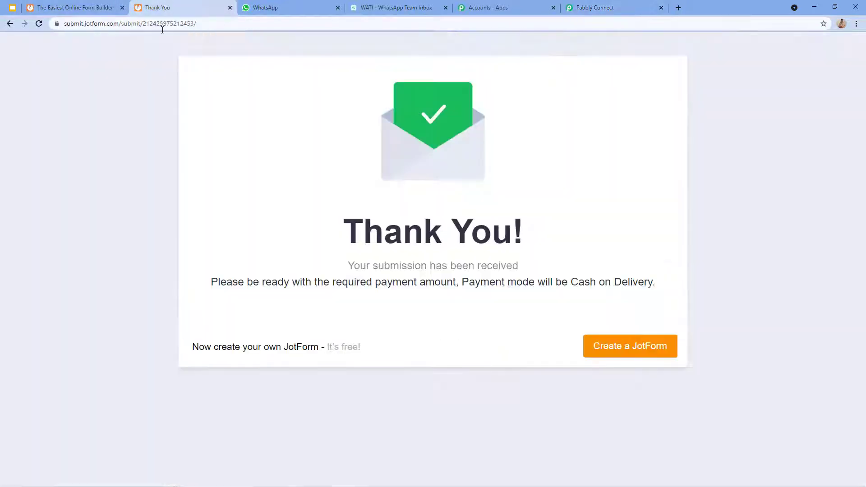
click(609, 8)
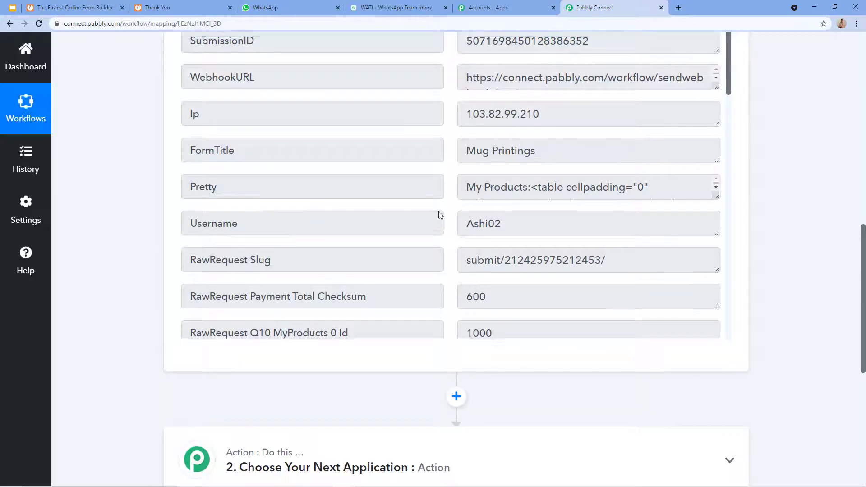
scroll(501, 189, up, 2)
scroll(501, 190, up, 3)
scroll(499, 316, down, 6)
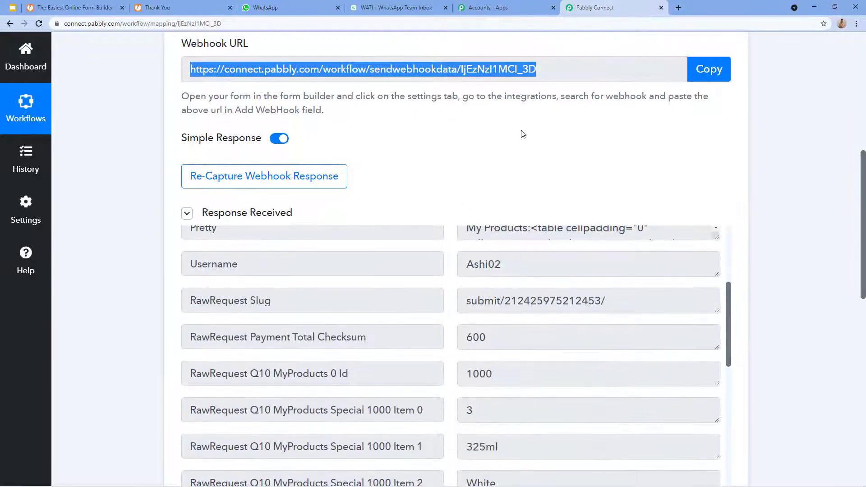
scroll(509, 137, down, 5)
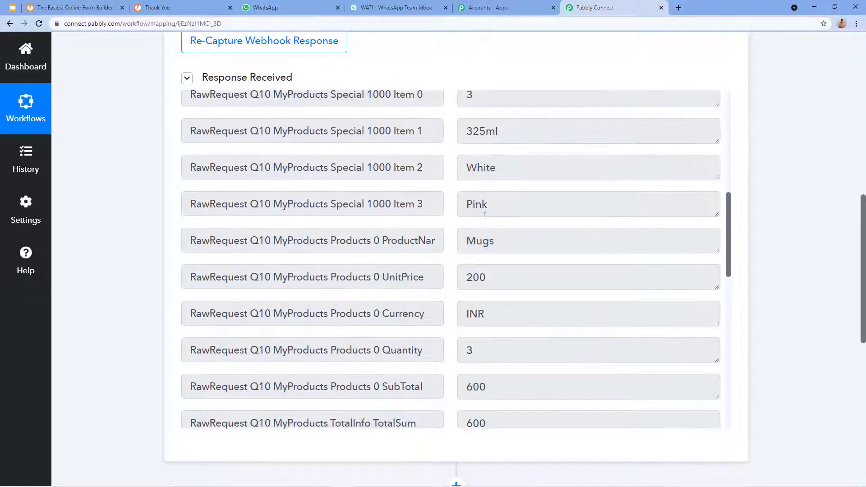
scroll(479, 161, down, 8)
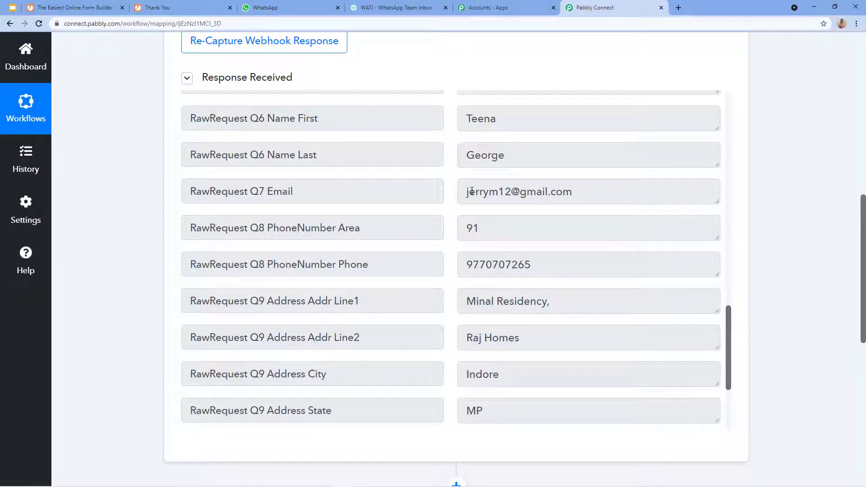
scroll(487, 251, down, 8)
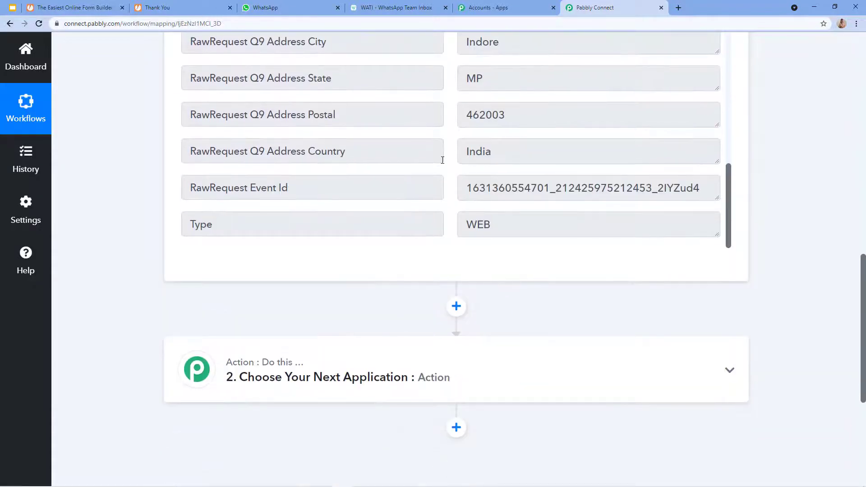
scroll(440, 161, up, 7)
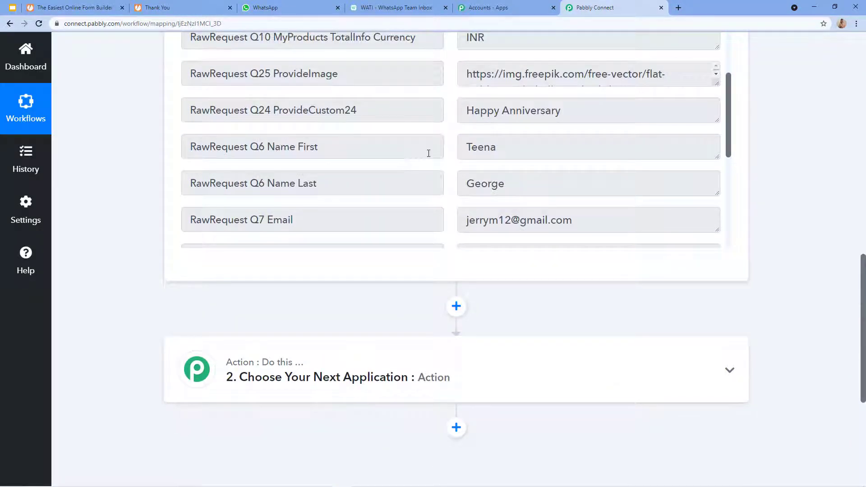
scroll(428, 149, down, 1)
scroll(429, 141, up, 9)
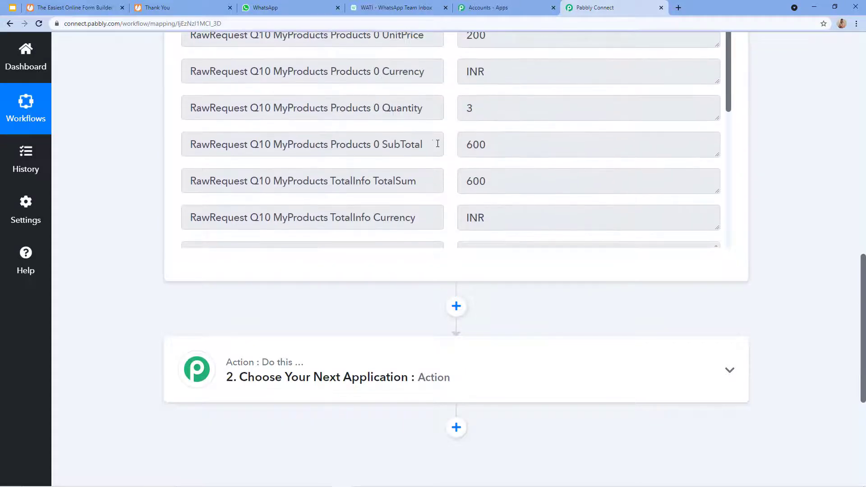
scroll(518, 143, up, 2)
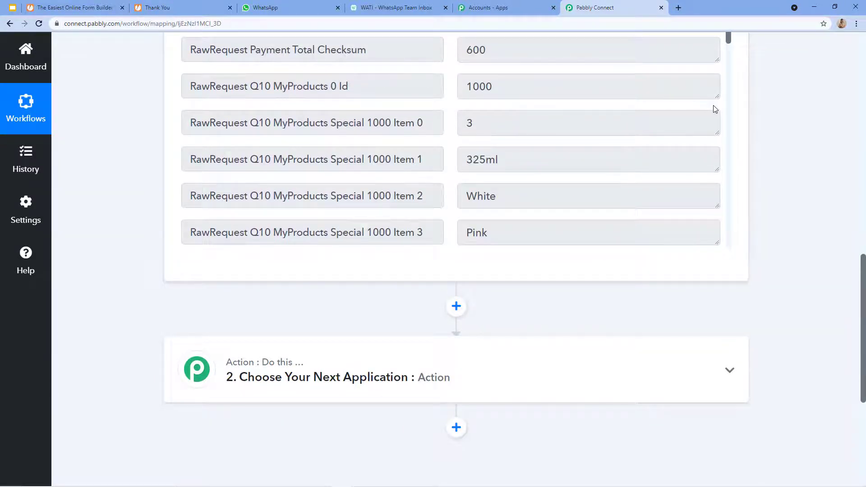
scroll(495, 149, down, 10)
Step: Verify the captured phone number value and insert a new step after the JotForm trigger
click(494, 160)
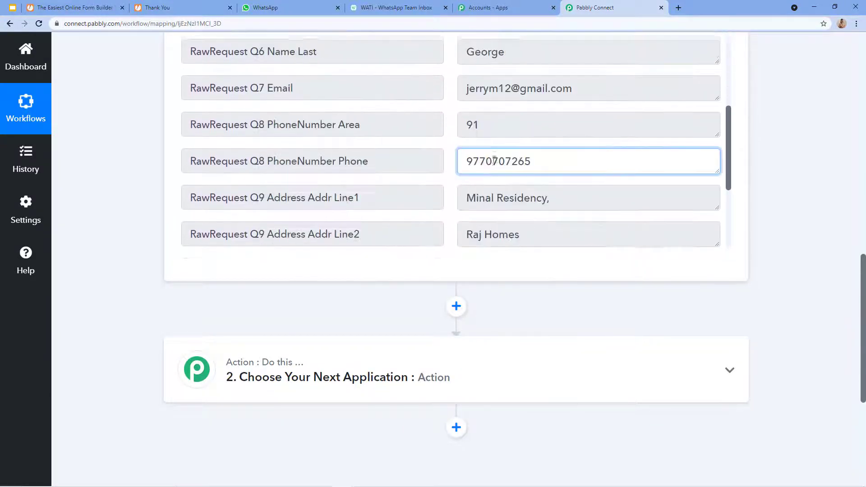
scroll(496, 153, up, 10)
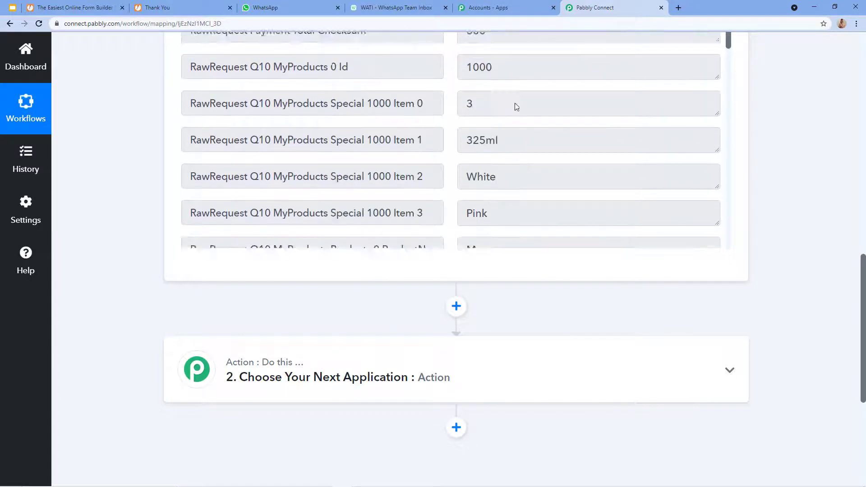
scroll(505, 135, up, 8)
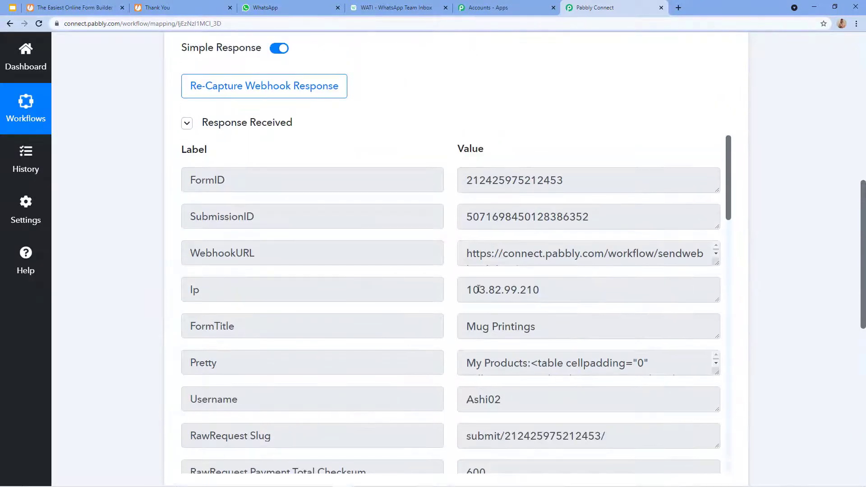
scroll(479, 289, down, 7)
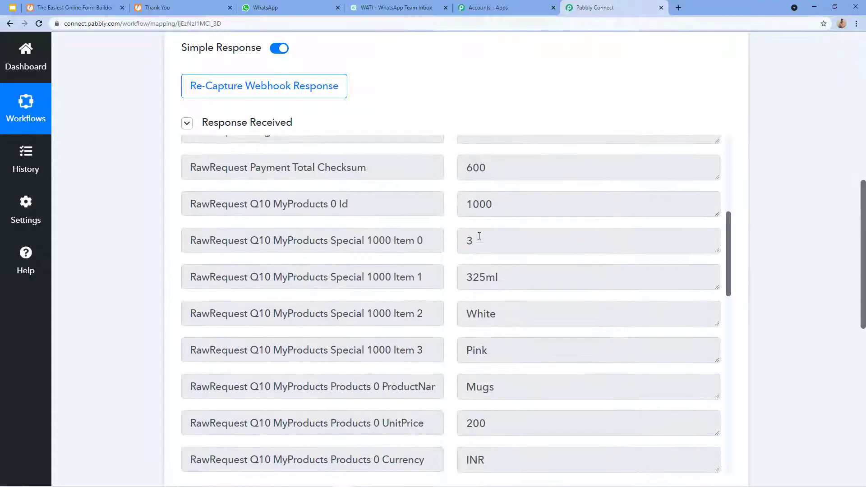
scroll(479, 235, up, 2)
scroll(479, 236, down, 3)
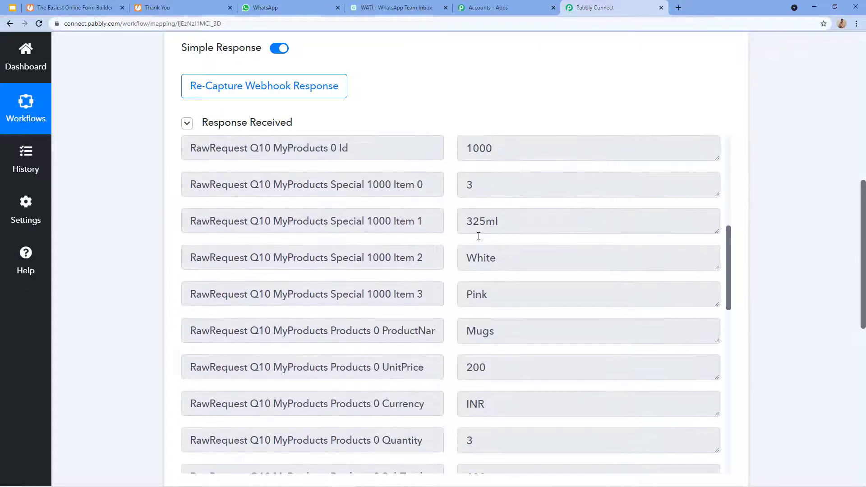
scroll(478, 236, down, 8)
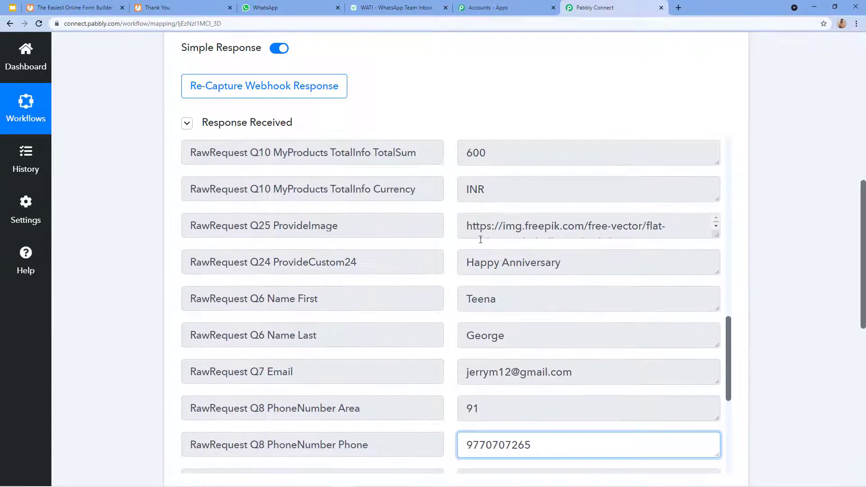
scroll(480, 239, down, 6)
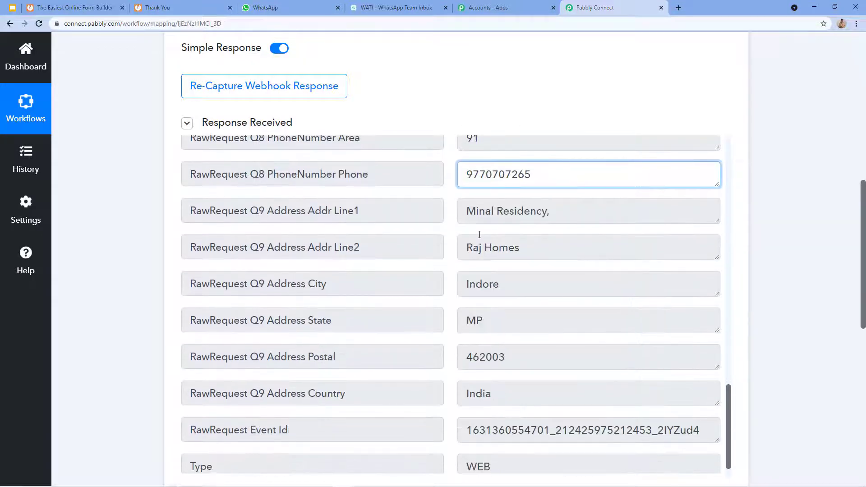
scroll(480, 270, down, 8)
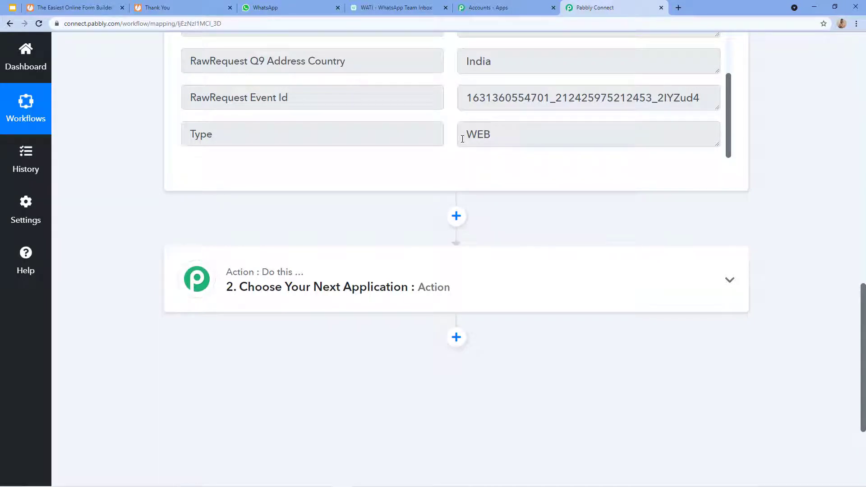
scroll(462, 139, up, 8)
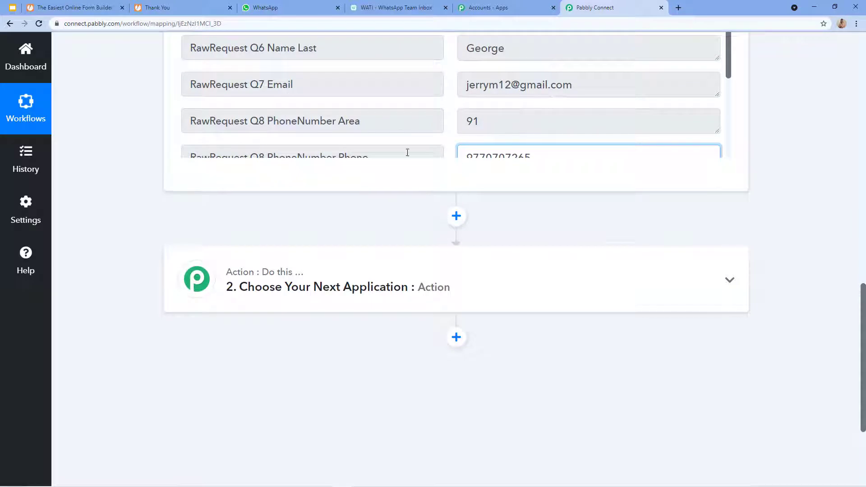
click(455, 217)
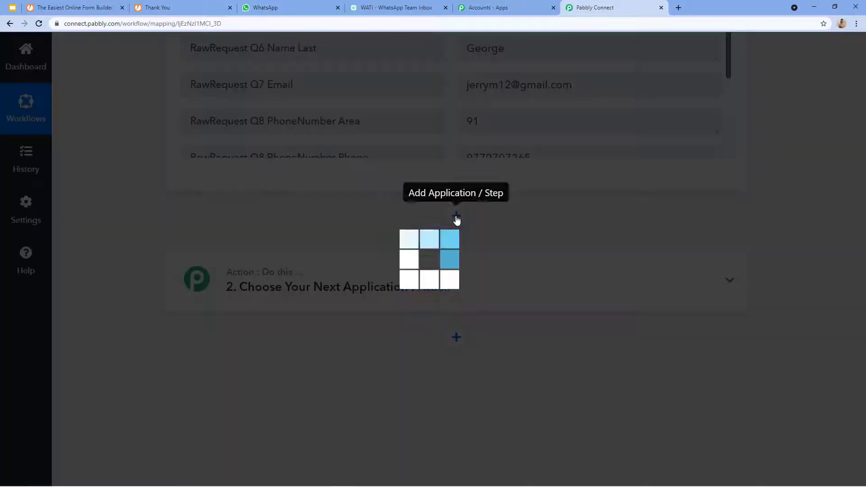
Step: Search 'Da' and add a Date/Time Formatter by Pabbly step using the Current Date action event
scroll(286, 303, down, 2)
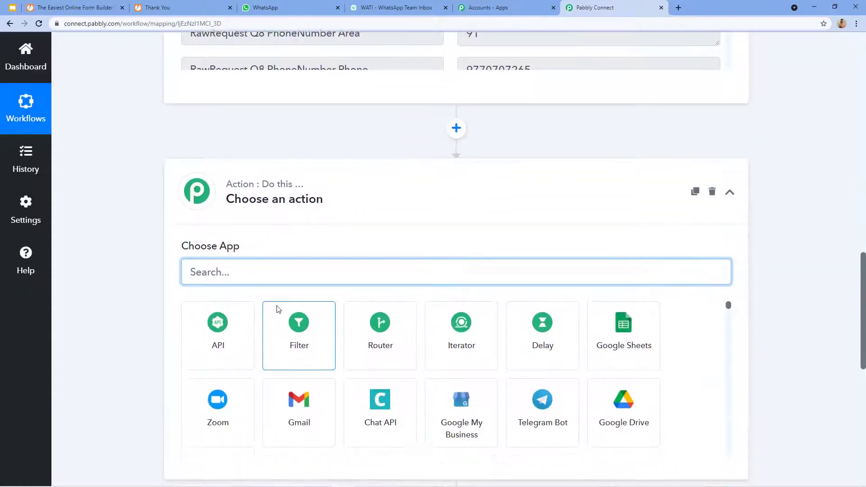
text(D)
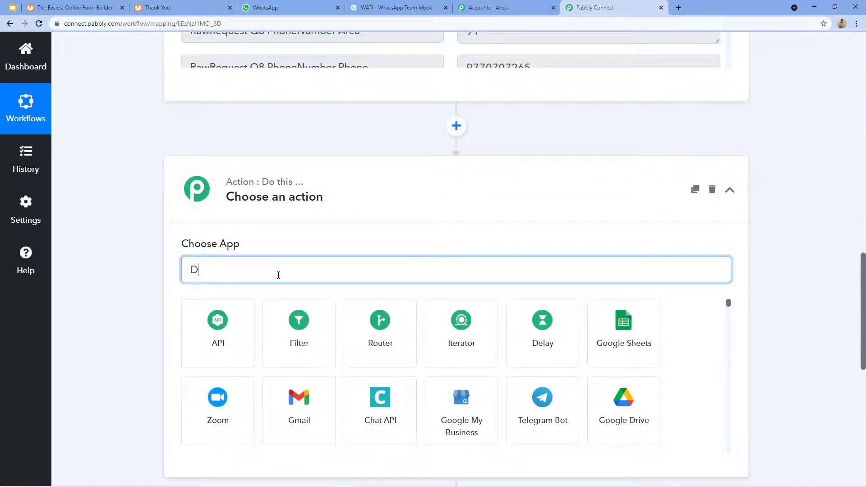
text(a)
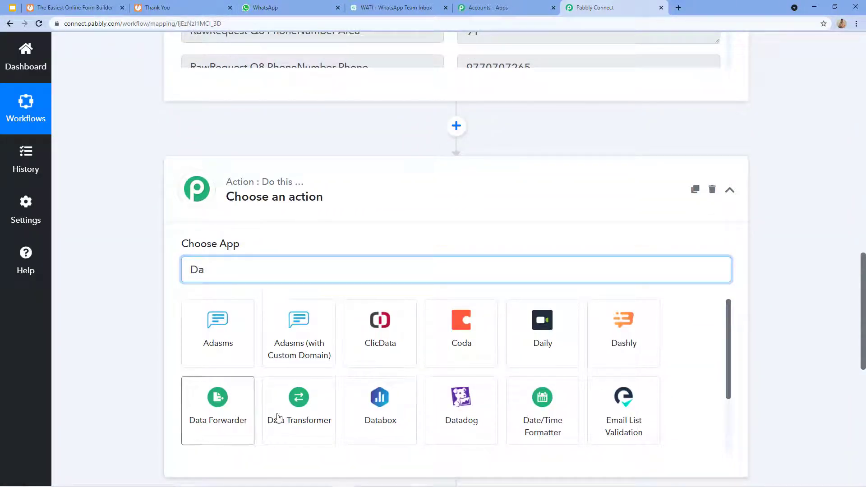
click(539, 422)
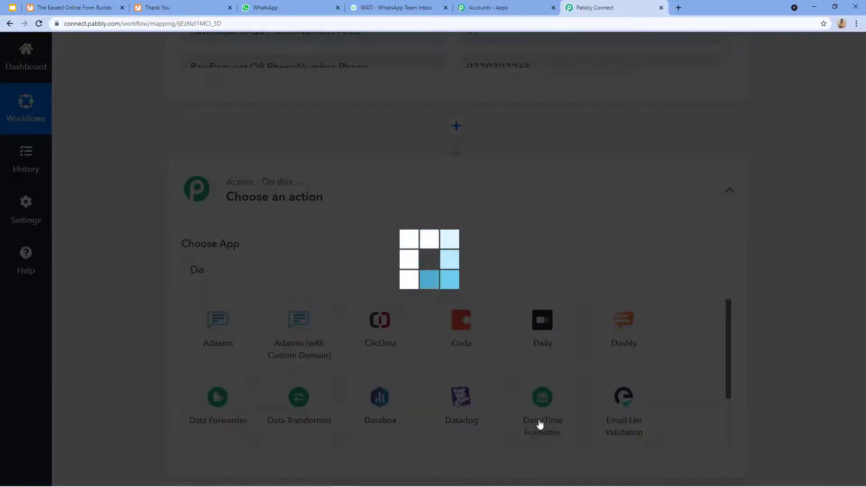
scroll(317, 188, down, 1)
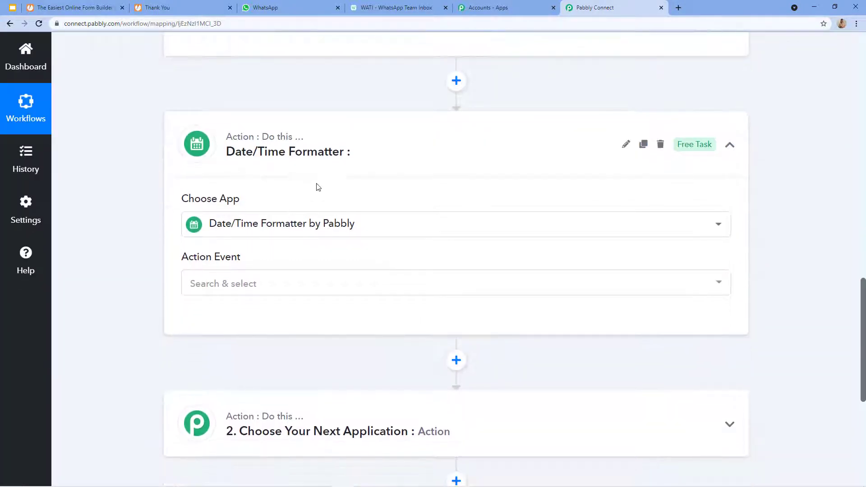
scroll(223, 245, down, 1)
click(224, 238)
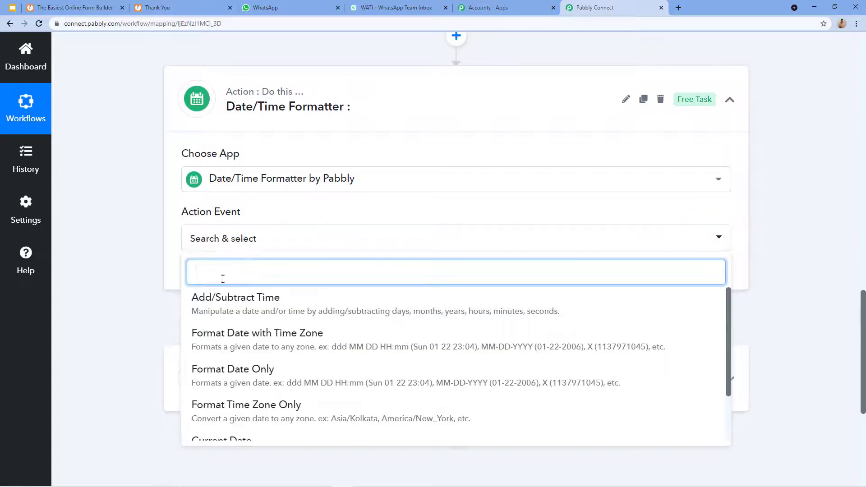
scroll(238, 336, down, 2)
click(208, 379)
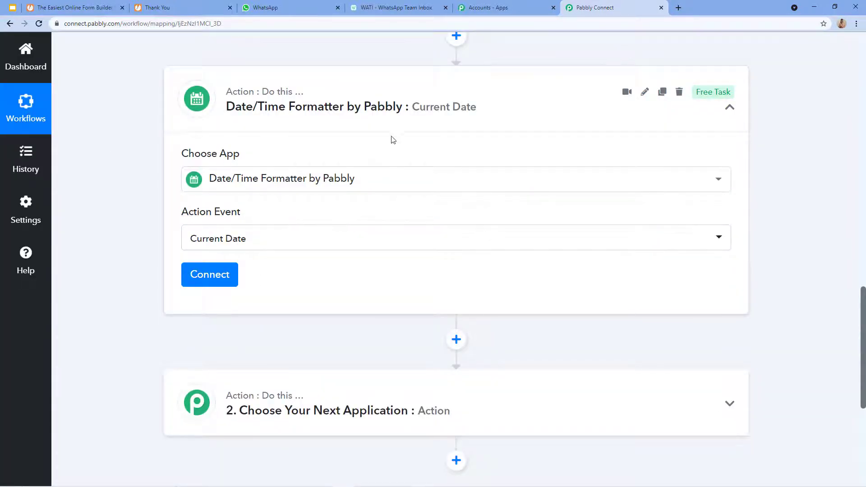
Step: Connect the Current Date step and set its Basic Format to DD-MM-YYYY
scroll(331, 131, down, 1)
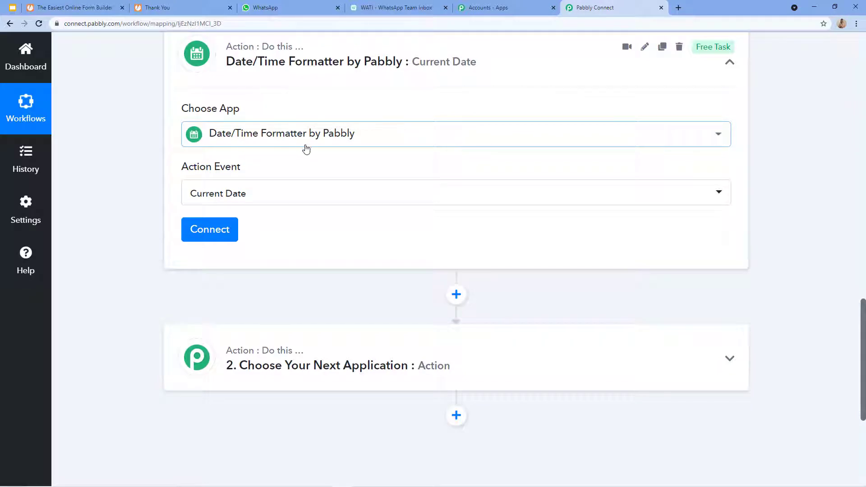
click(204, 231)
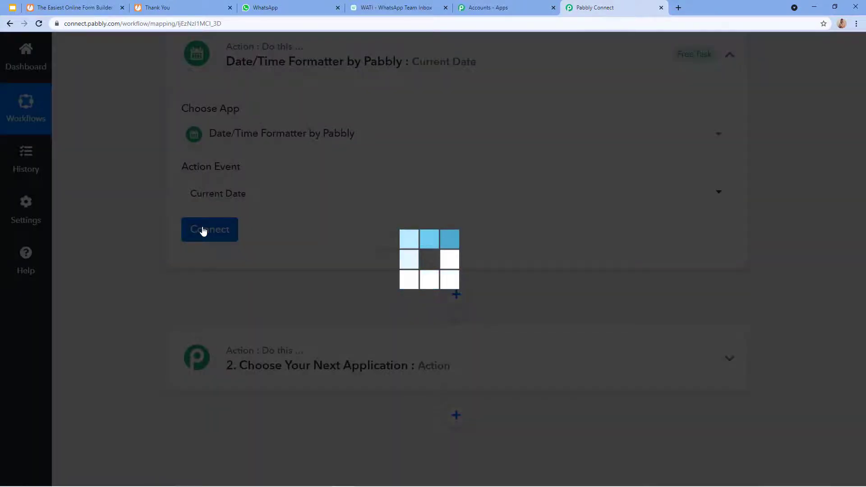
scroll(203, 234, down, 2)
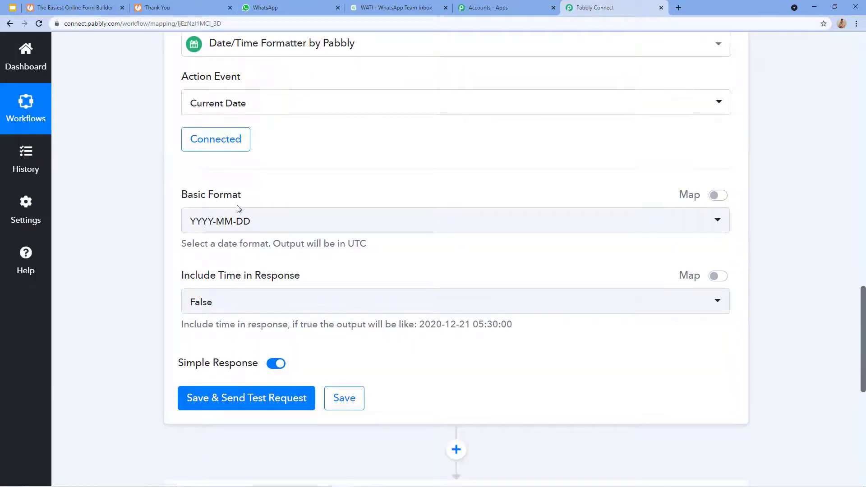
click(273, 230)
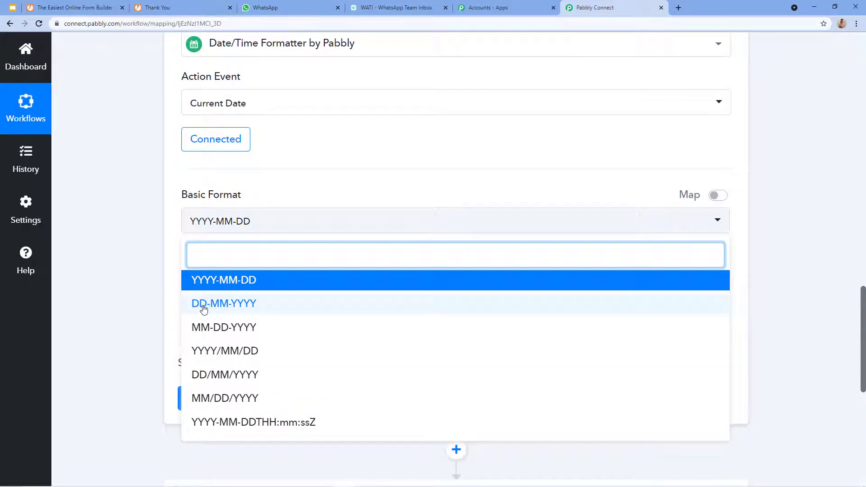
click(238, 310)
click(252, 232)
scroll(230, 173, down, 4)
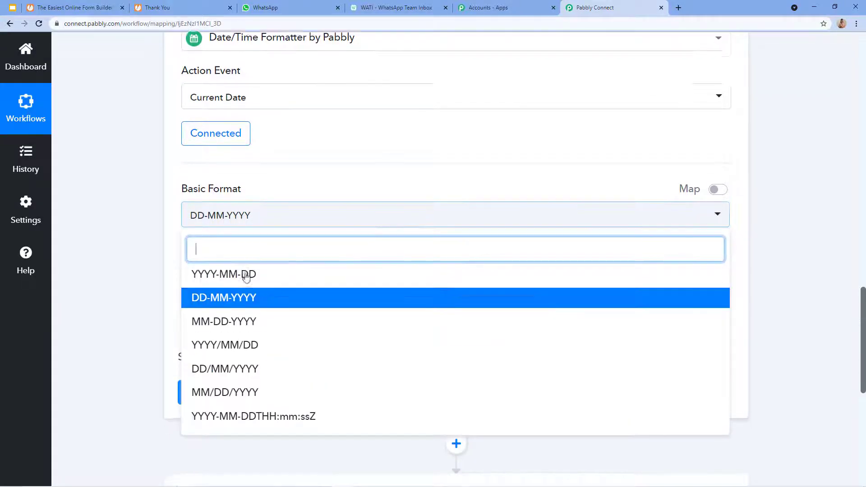
scroll(230, 166, up, 2)
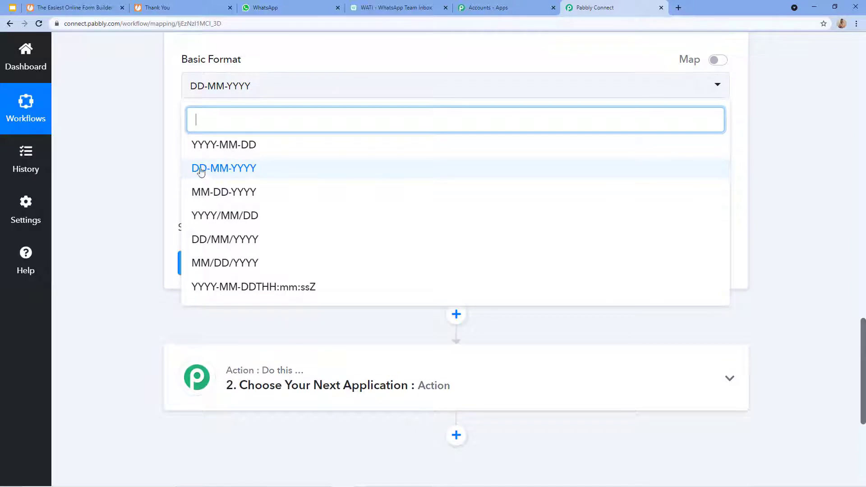
click(223, 170)
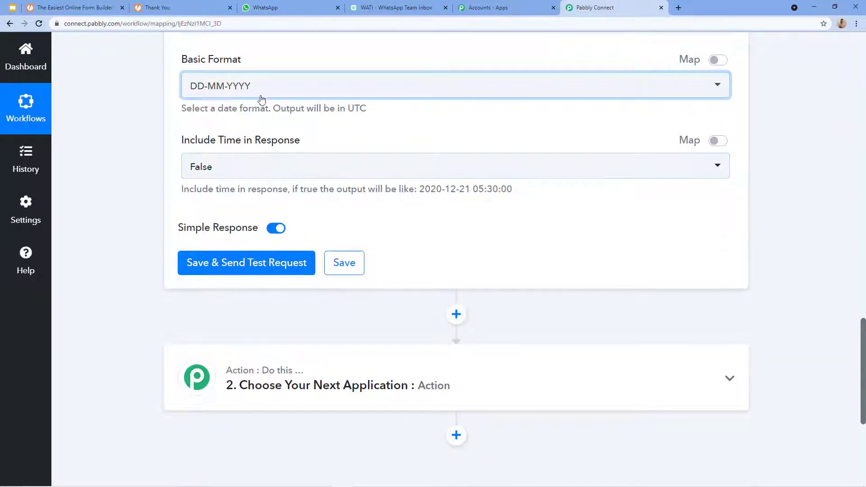
Step: Keep Include Time in Response as False, then save and test, returning 11-09-2021
scroll(232, 119, down, 1)
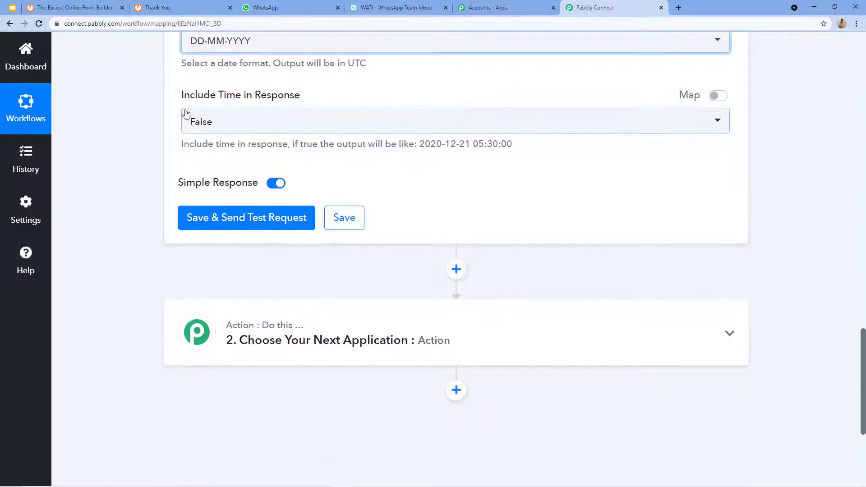
click(198, 122)
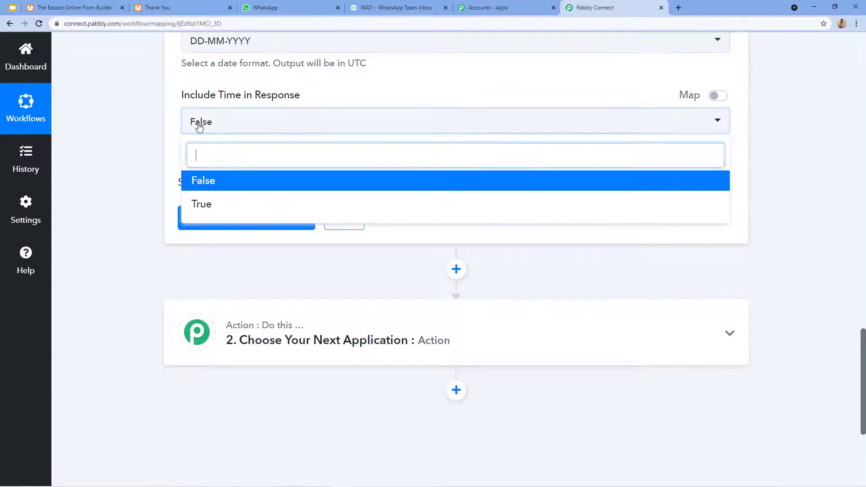
click(199, 180)
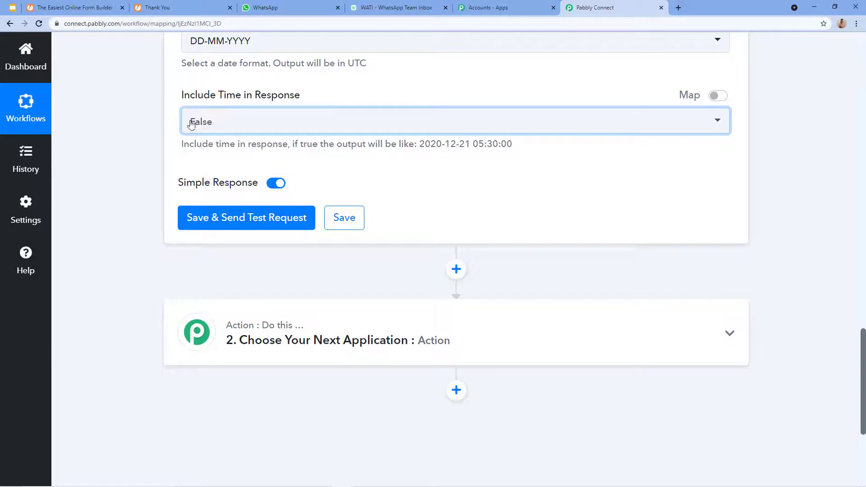
click(197, 216)
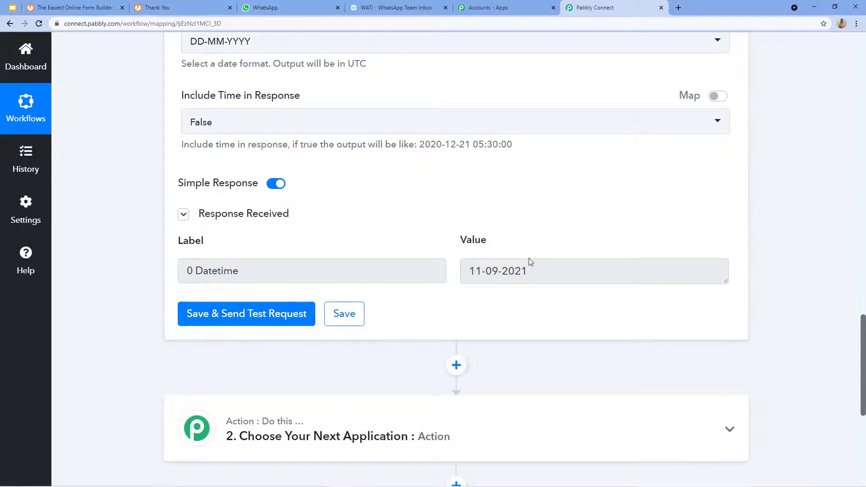
scroll(529, 258, up, 4)
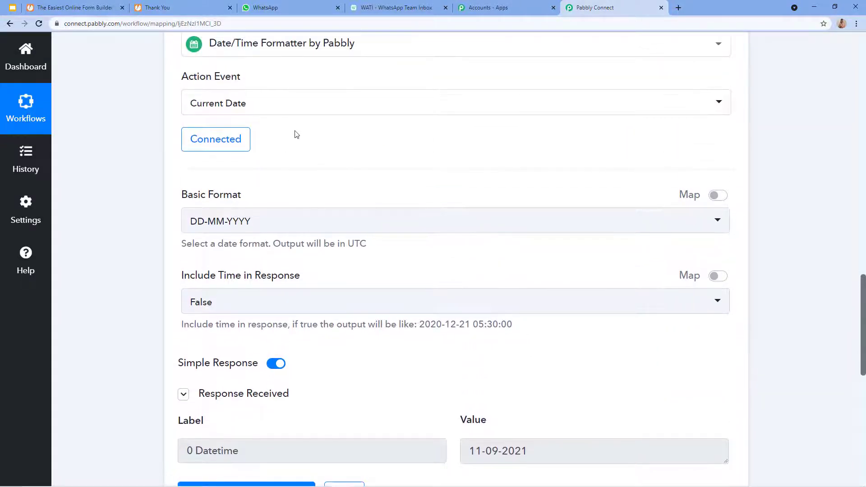
scroll(285, 130, up, 2)
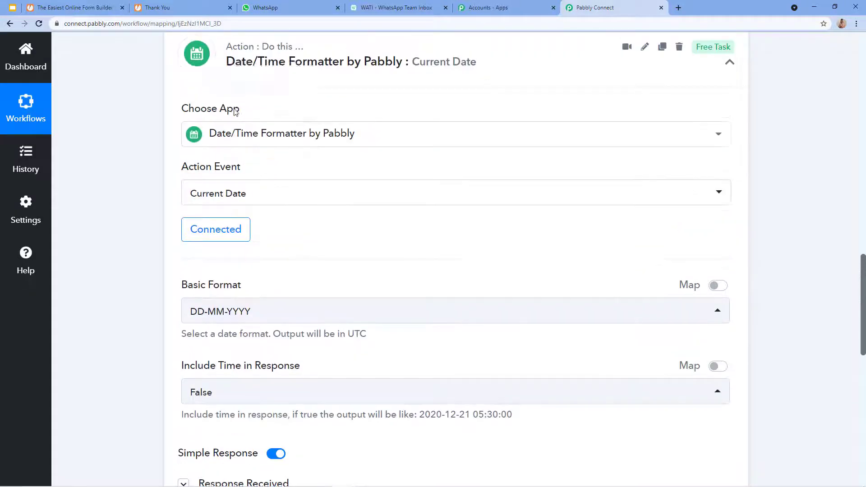
scroll(303, 129, up, 2)
scroll(302, 129, up, 4)
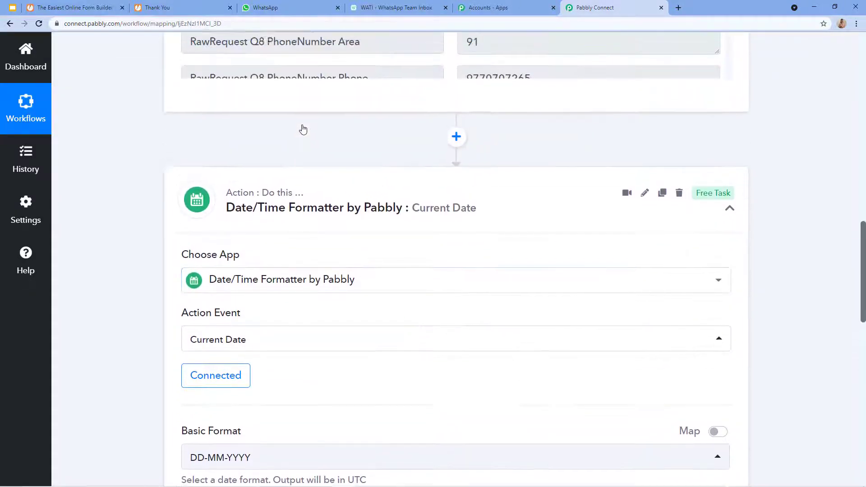
scroll(408, 164, down, 5)
scroll(443, 239, down, 11)
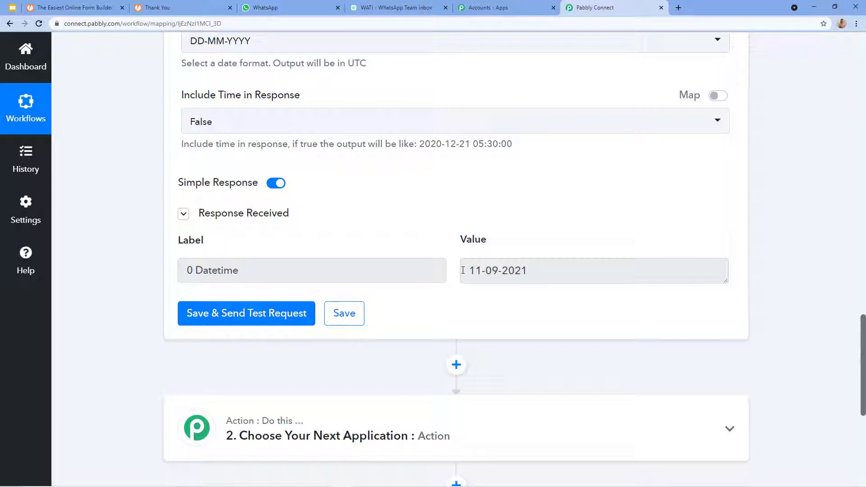
scroll(457, 273, up, 15)
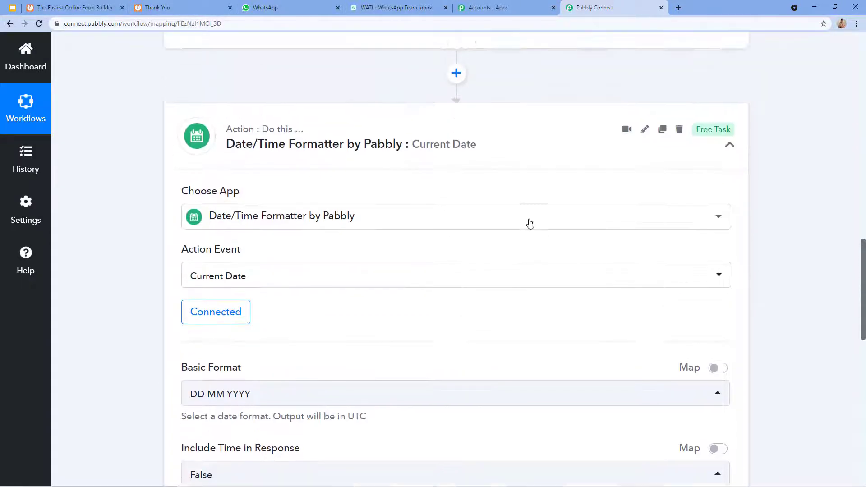
scroll(480, 193, up, 10)
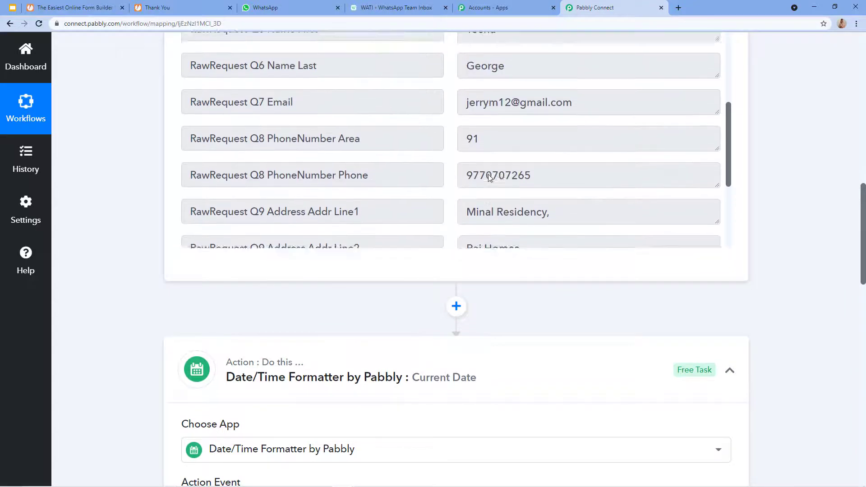
scroll(488, 178, up, 15)
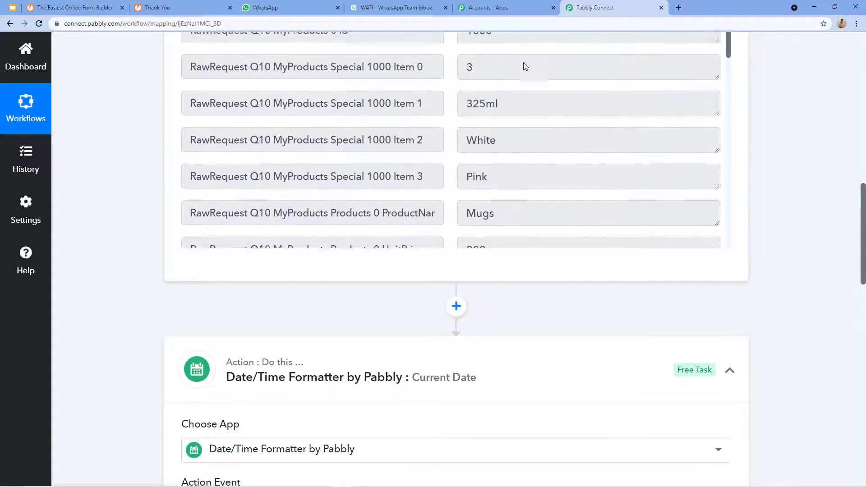
scroll(465, 135, down, 15)
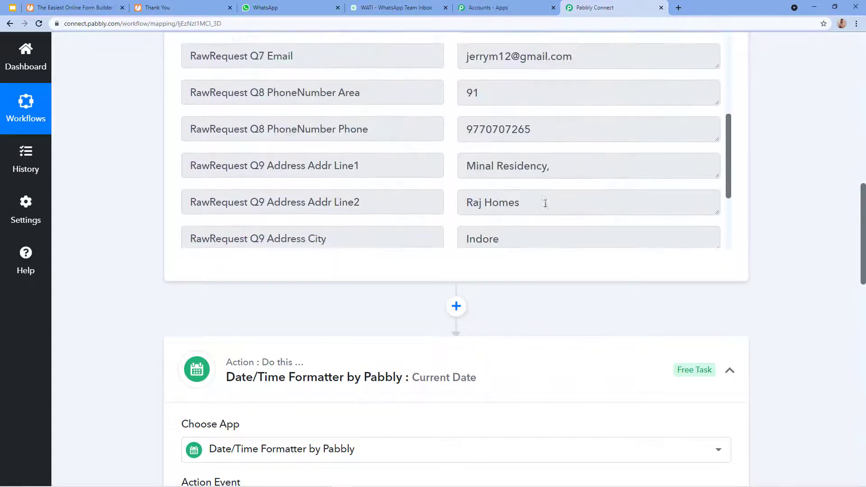
scroll(458, 164, down, 13)
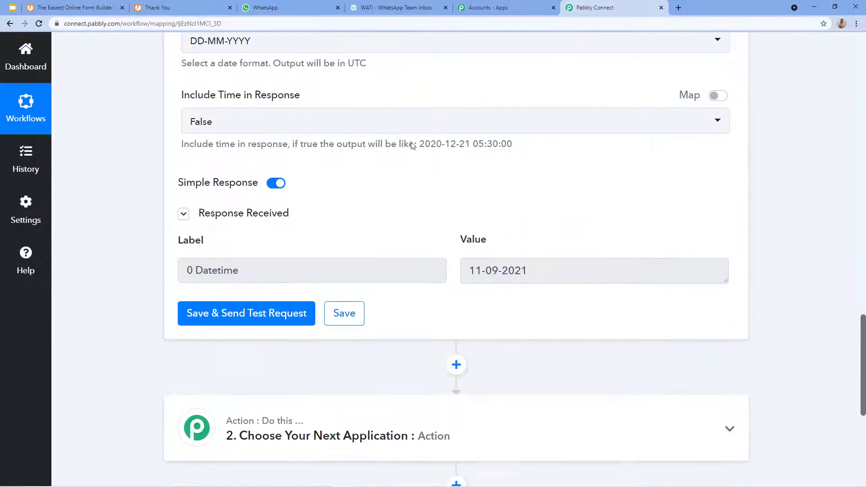
scroll(410, 228, down, 1)
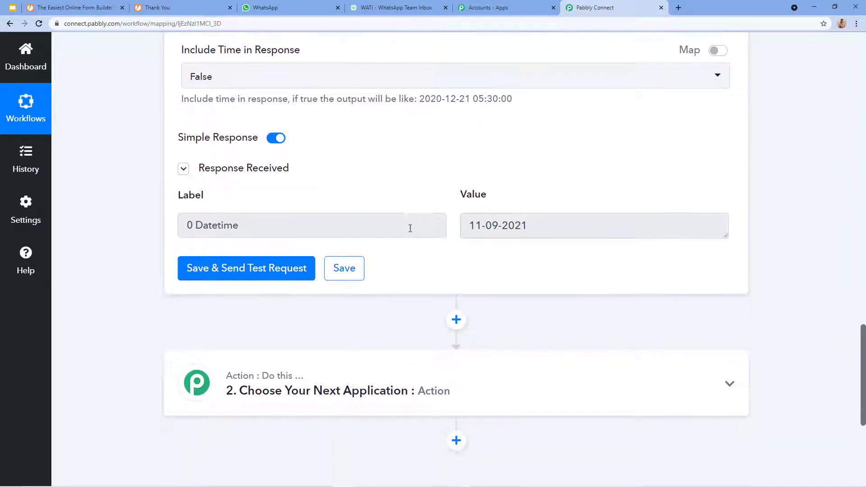
drag(471, 222, 605, 236)
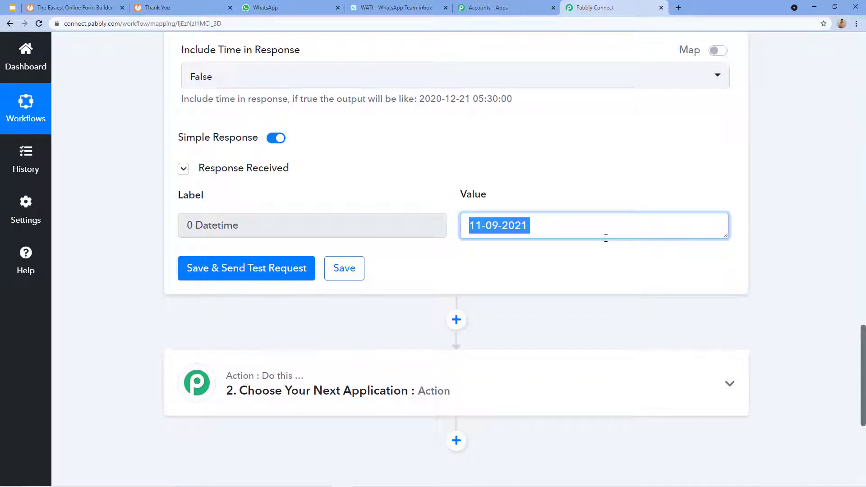
click(527, 274)
scroll(457, 244, down, 1)
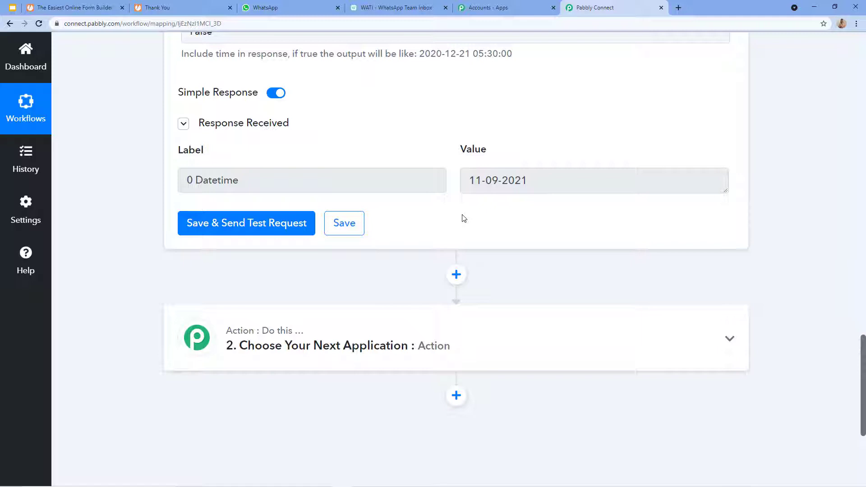
drag(471, 180, 541, 190)
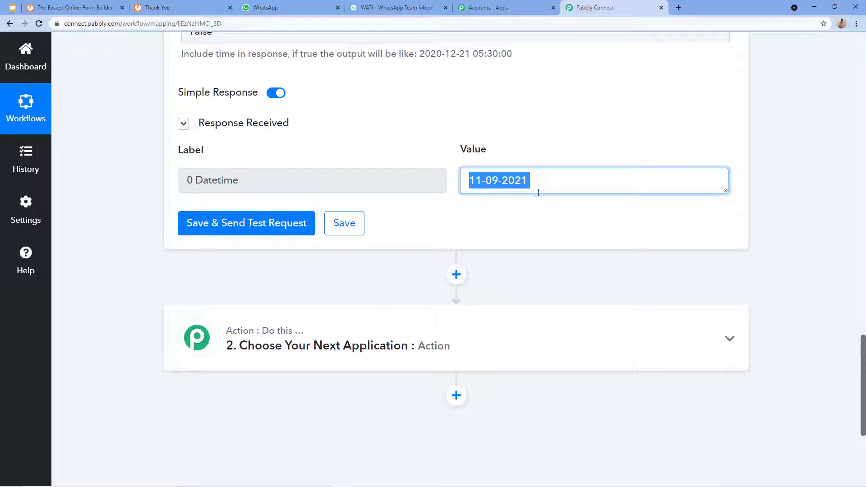
click(503, 224)
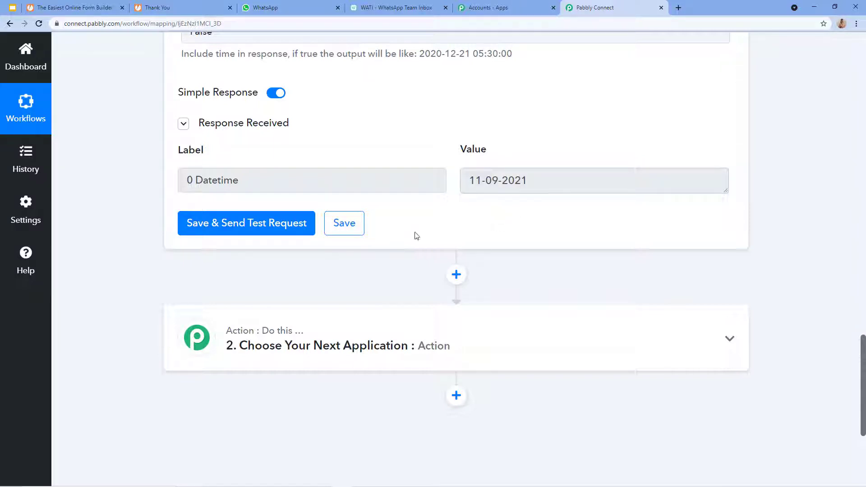
scroll(459, 257, down, 1)
Step: Add a new step after Current Date using the Date/Time Formatter by Pabbly app
click(457, 229)
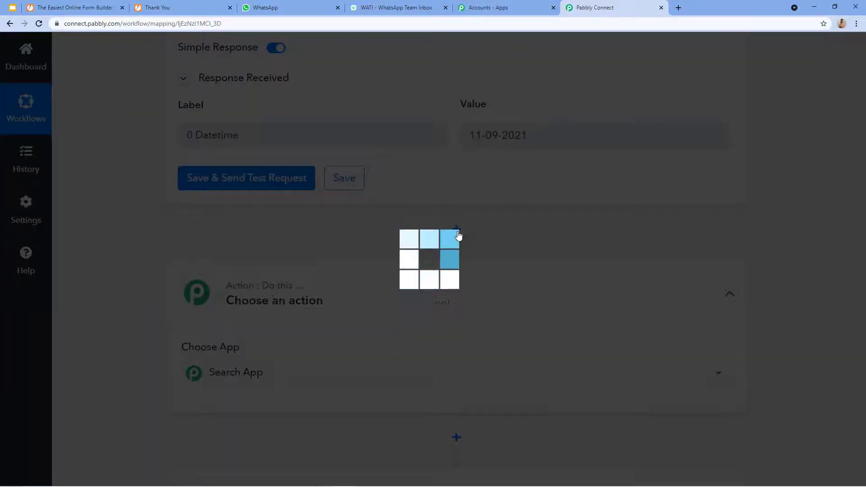
scroll(279, 279, down, 2)
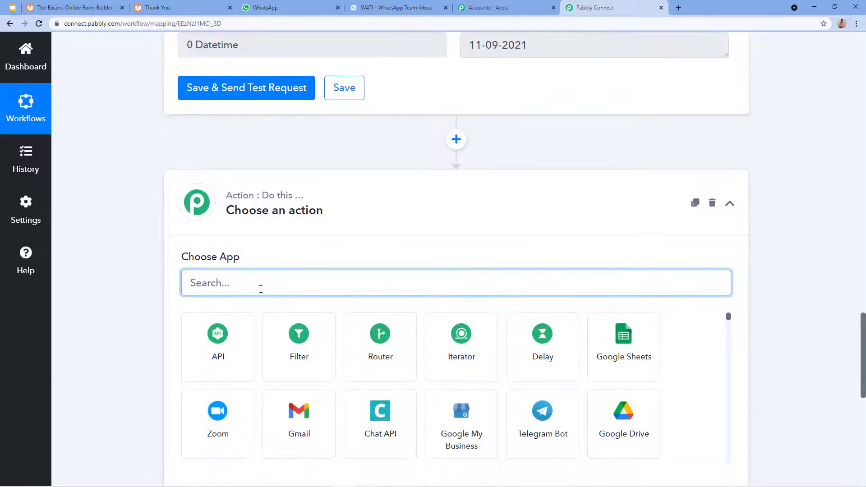
text(ate)
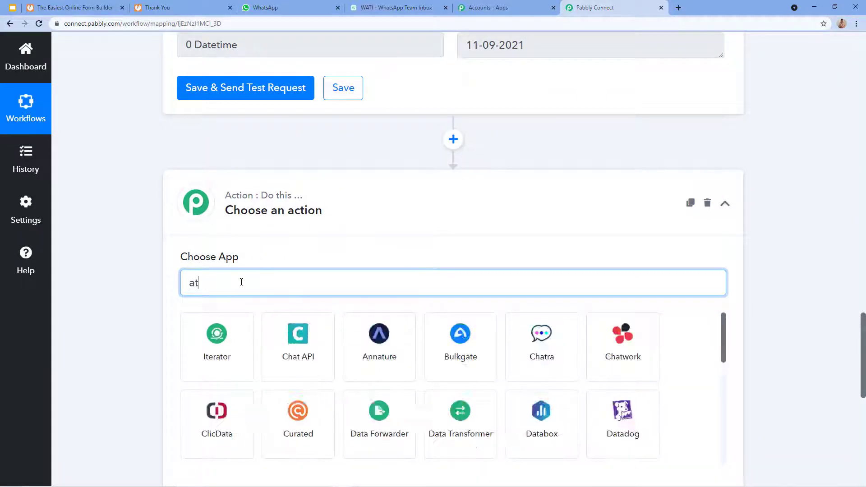
key(BackSpace)
key(BackSpace)
key(BackSpace)
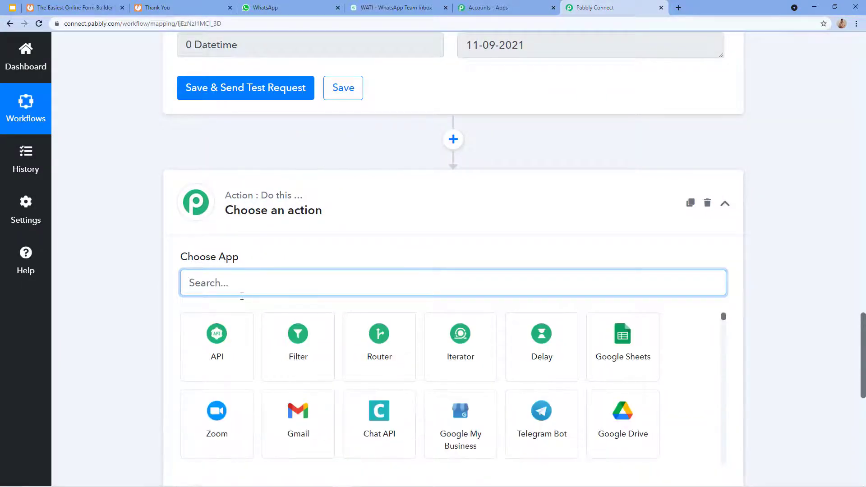
text(Date)
click(229, 354)
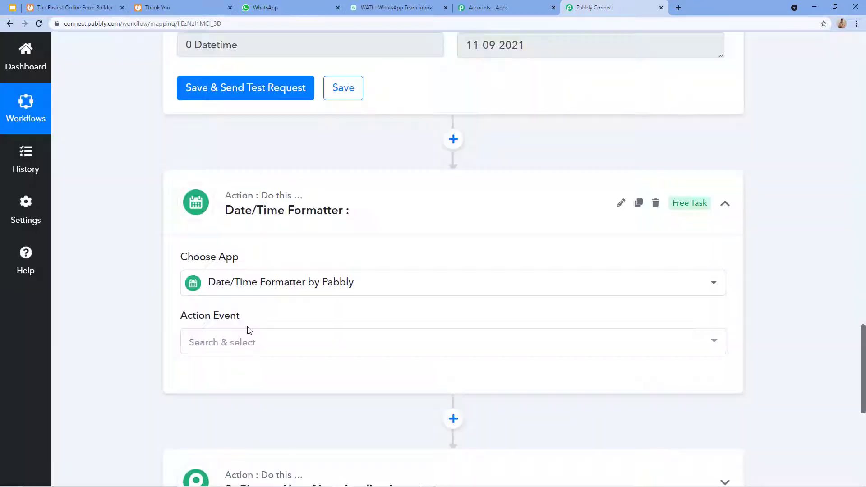
Step: Set the new step's action event to Modify Current Date and connect it
scroll(230, 303, down, 1)
click(230, 303)
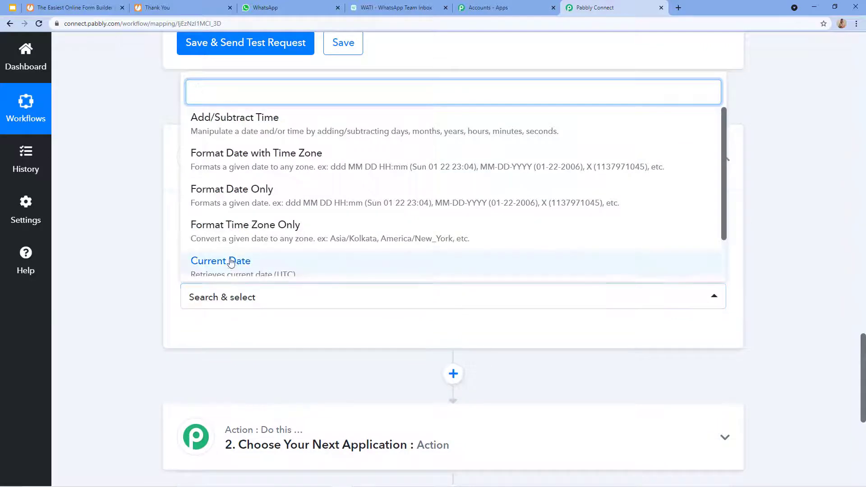
scroll(232, 226, down, 1)
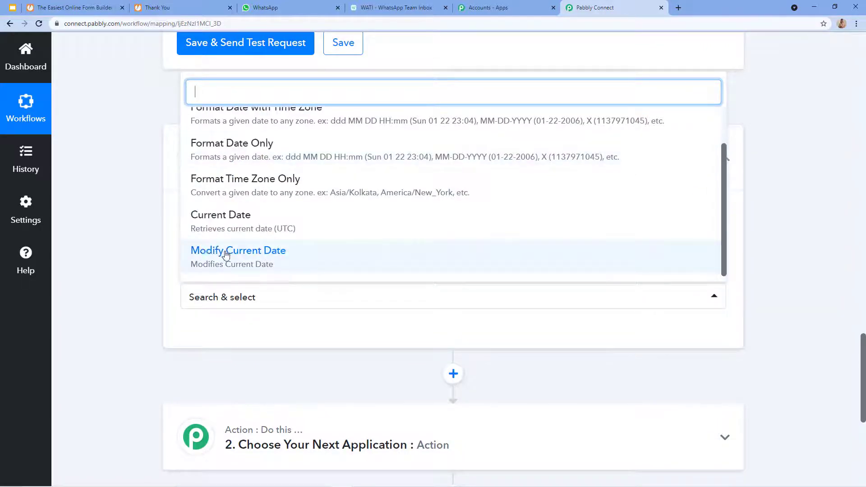
click(266, 256)
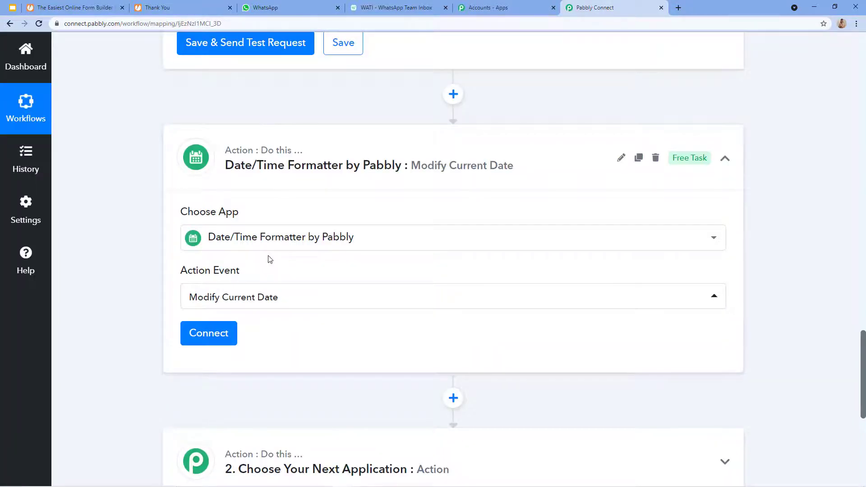
scroll(269, 259, up, 10)
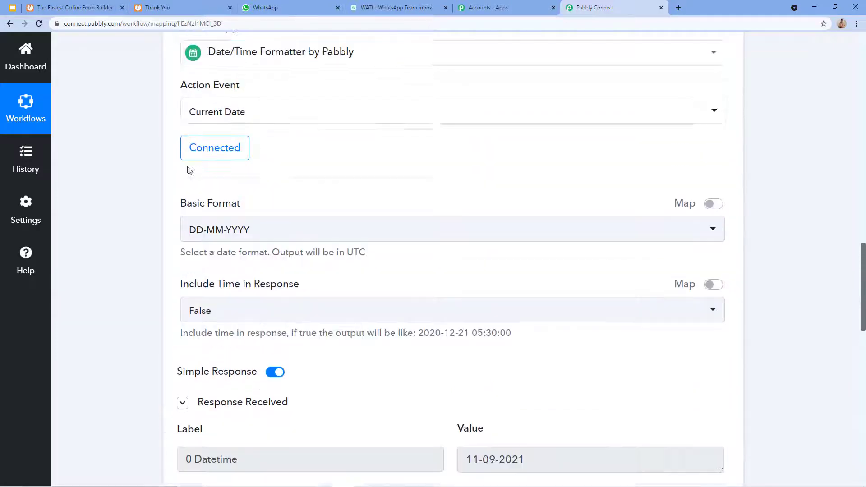
scroll(230, 290, down, 9)
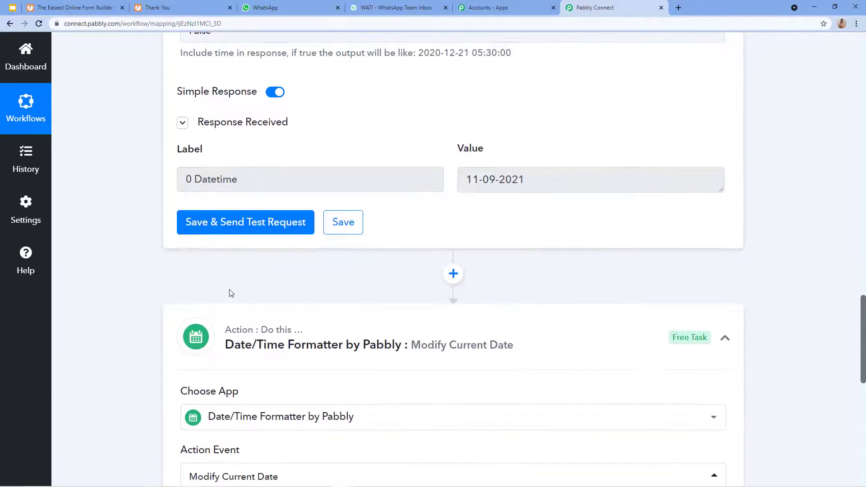
scroll(230, 293, down, 5)
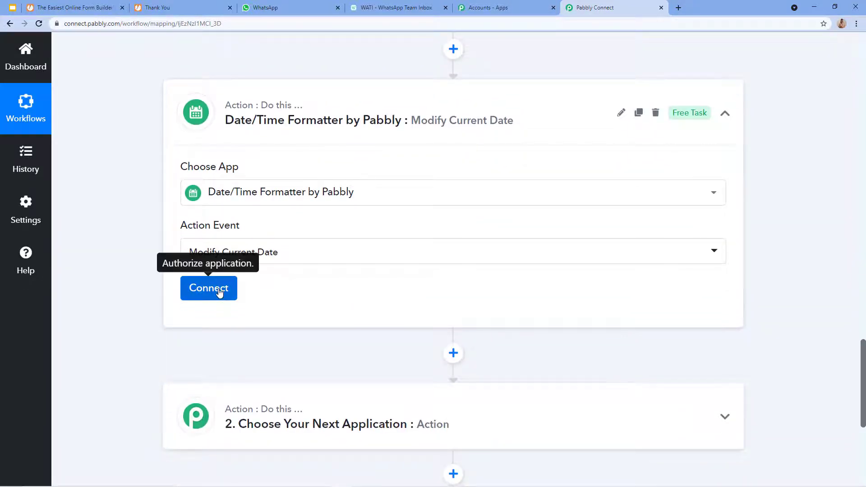
click(220, 293)
Step: Set the Modify Current Date step's Basic Format to DD-MM-YYYY
scroll(190, 293, down, 2)
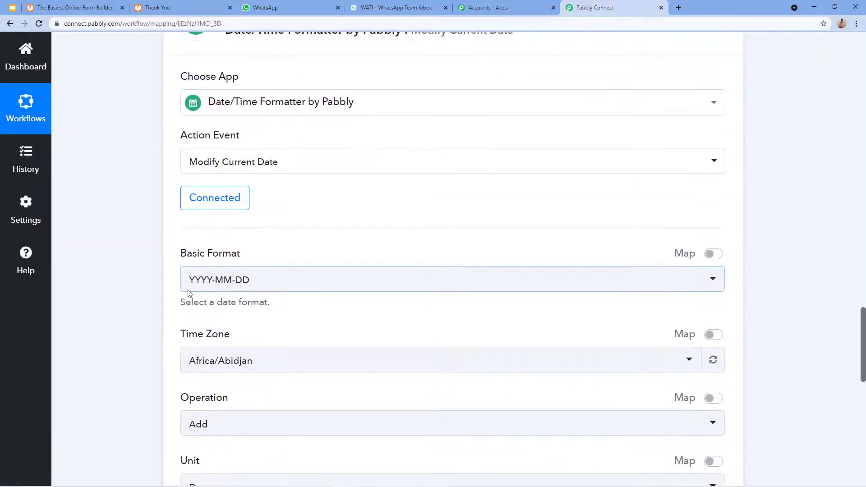
click(305, 280)
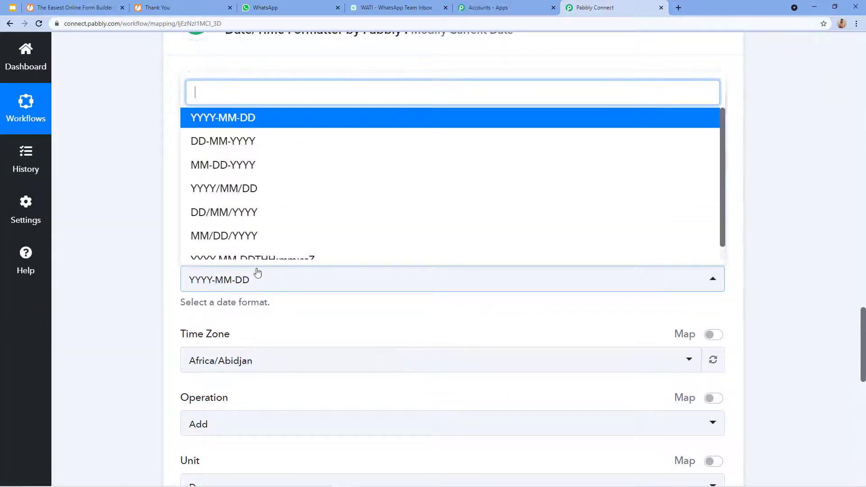
click(212, 142)
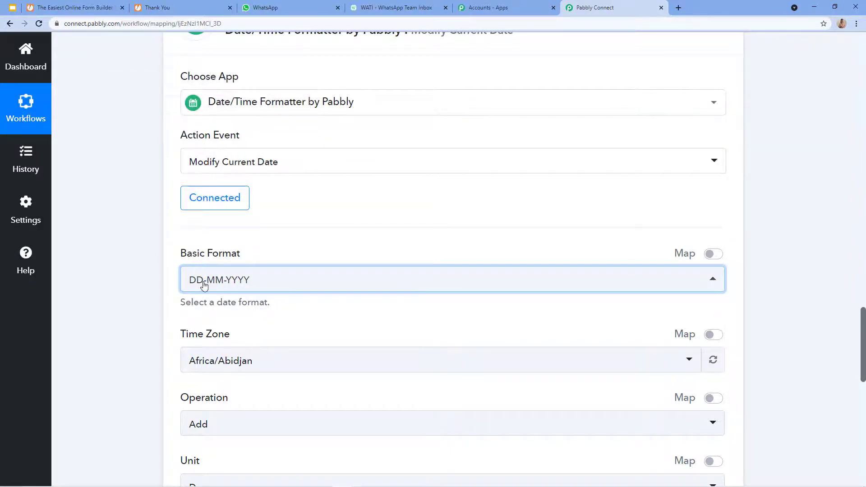
Step: Set the step's Time Zone to Asia/Kolkata
scroll(239, 286, down, 1)
scroll(239, 285, down, 1)
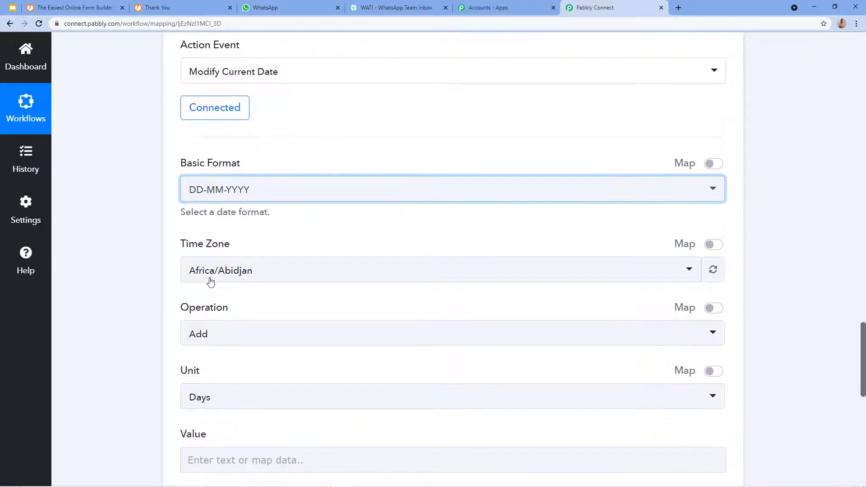
click(208, 272)
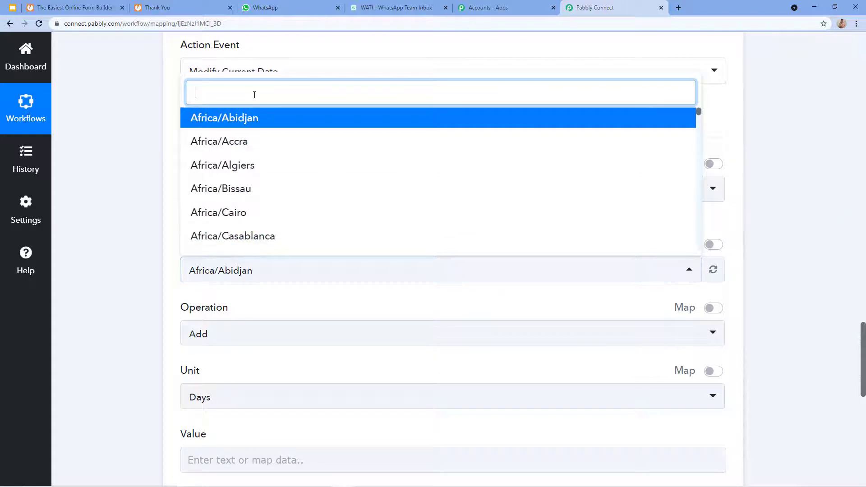
text(Asia)
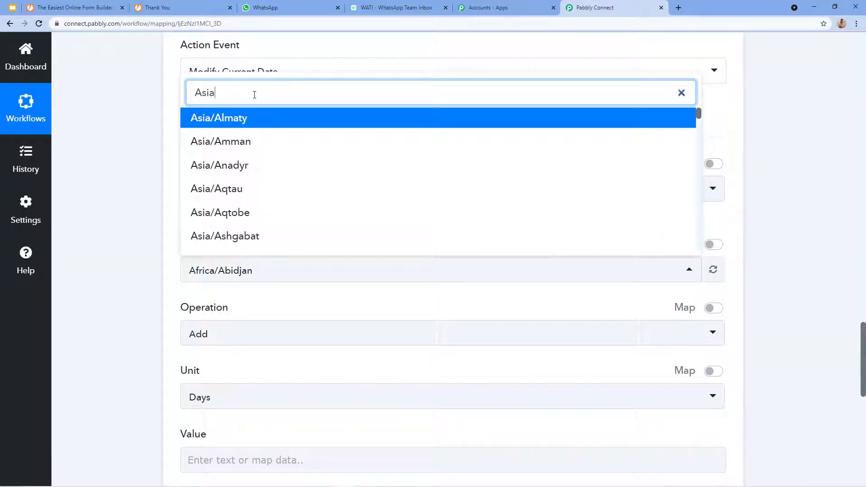
text(|)
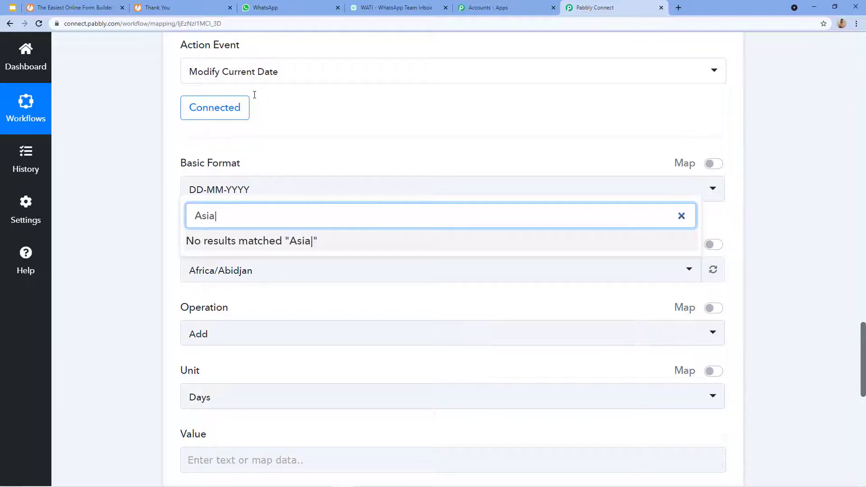
key(BackSpace)
text(\ko)
key(BackSpace)
key(BackSpace)
key(BackSpace)
scroll(238, 172, down, 8)
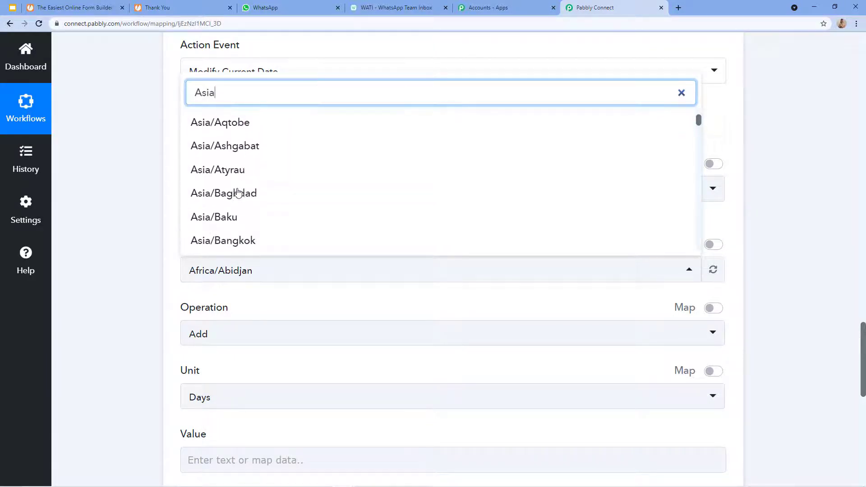
scroll(227, 212, down, 10)
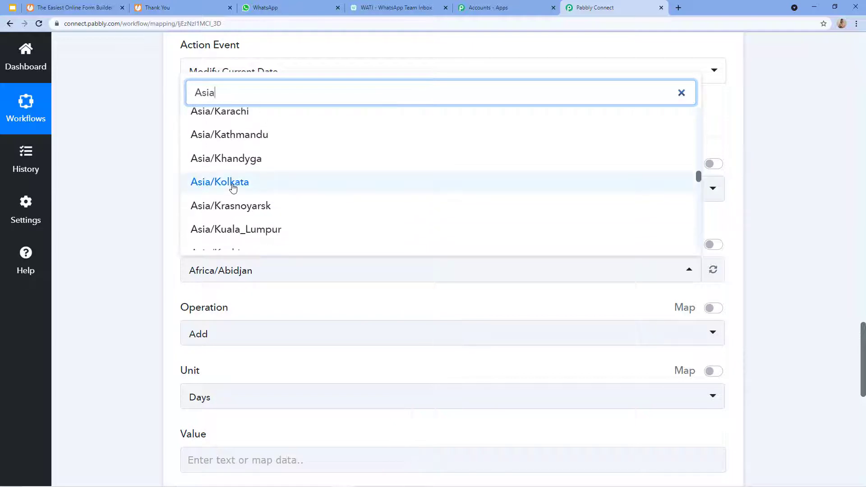
click(228, 184)
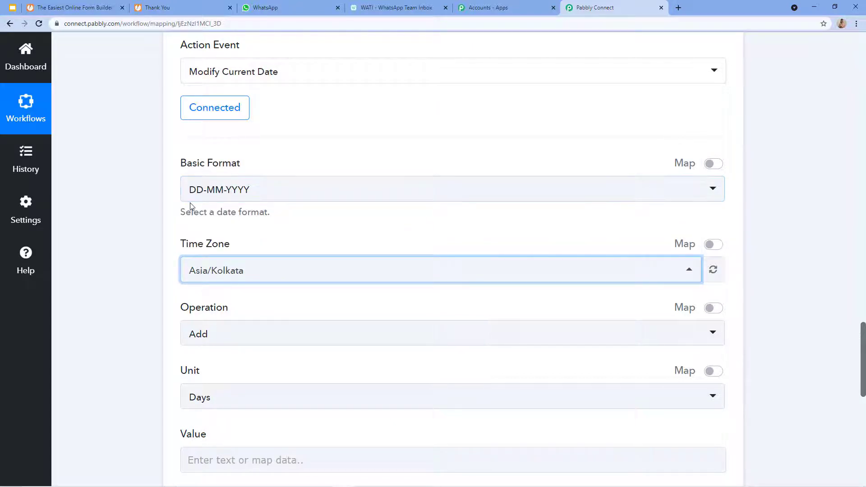
Step: Configure the date modification as Operation Add, Unit Days, Value 3
scroll(278, 298, down, 1)
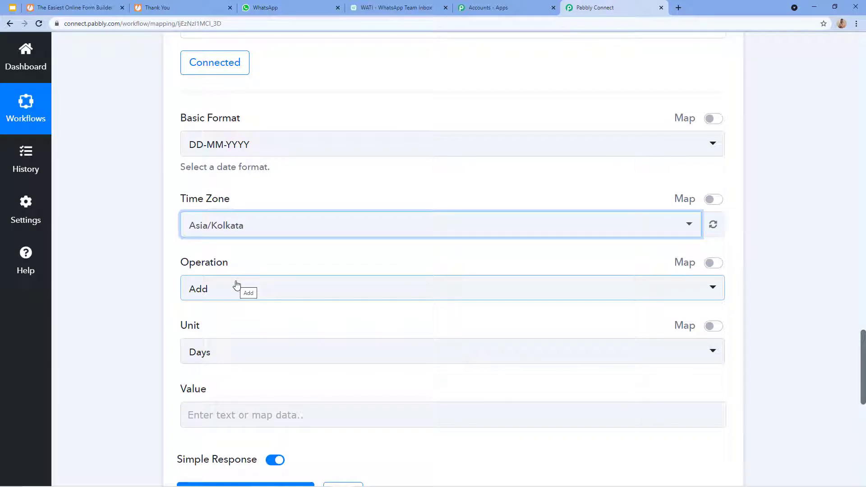
click(211, 288)
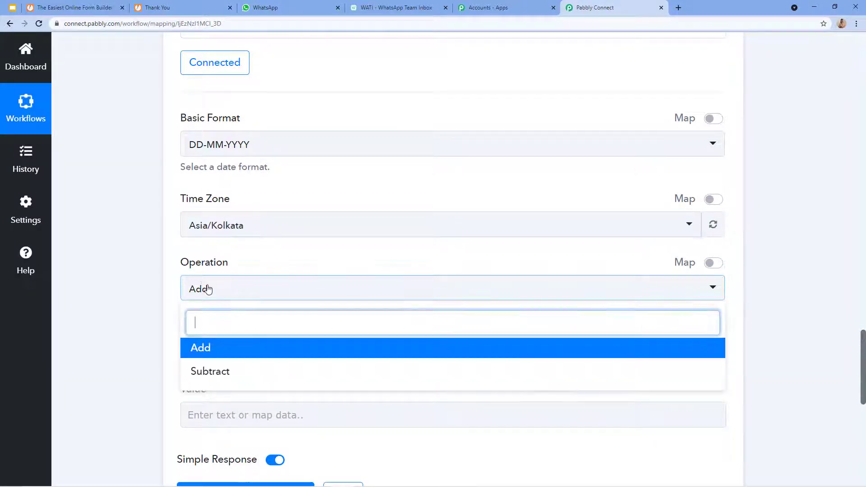
scroll(217, 265, down, 2)
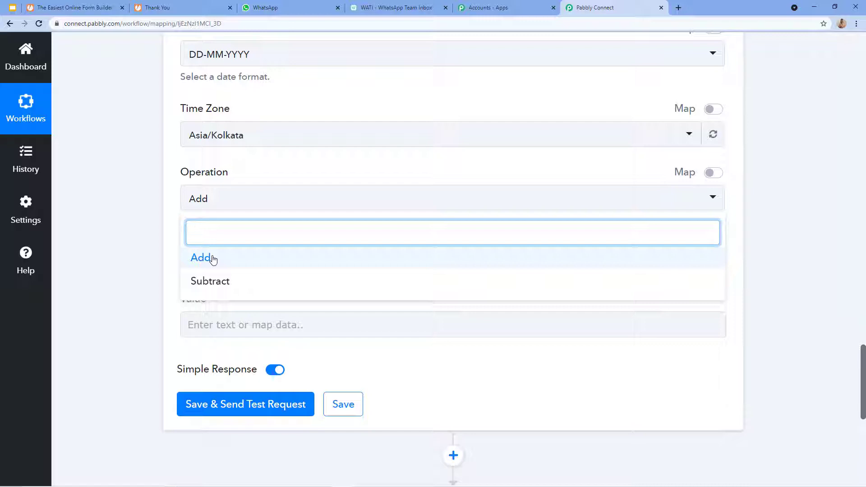
click(209, 203)
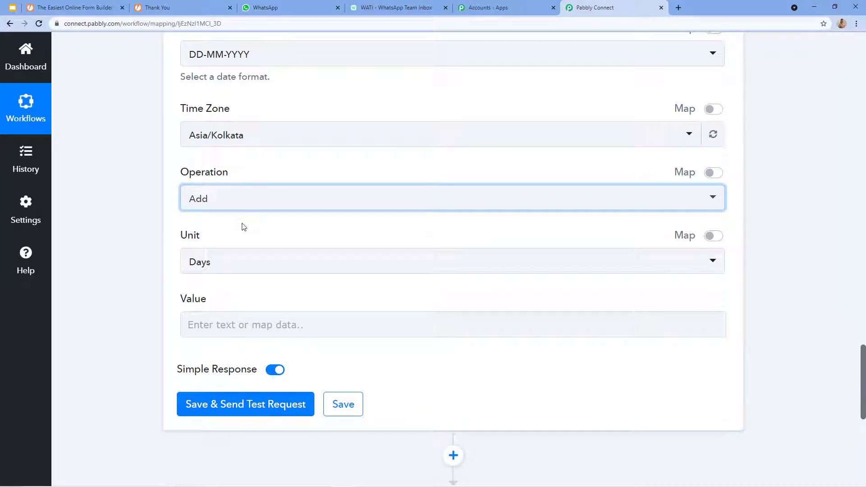
click(209, 265)
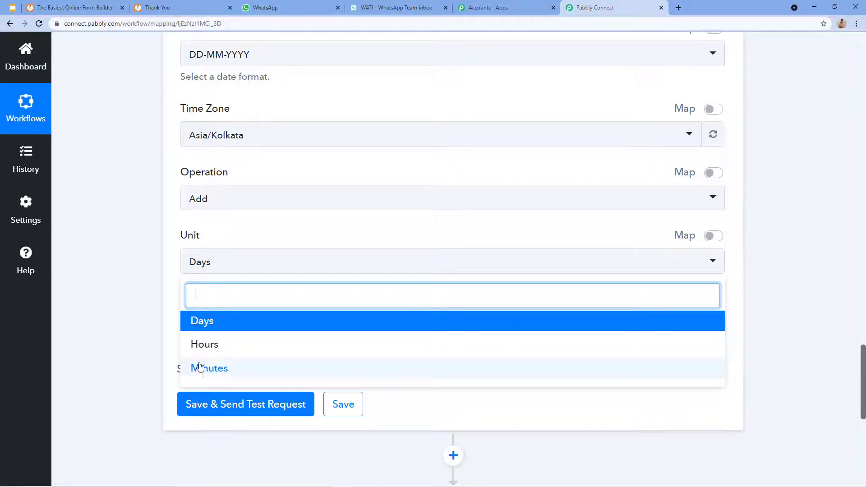
click(199, 321)
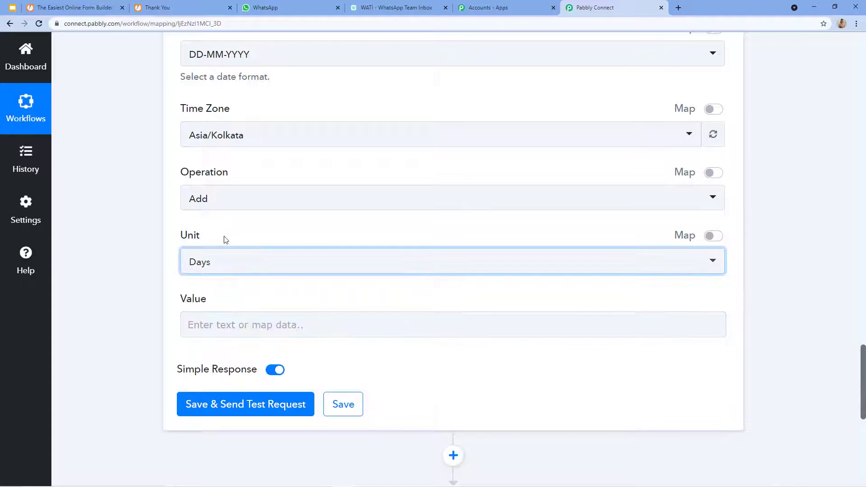
scroll(222, 270, down, 2)
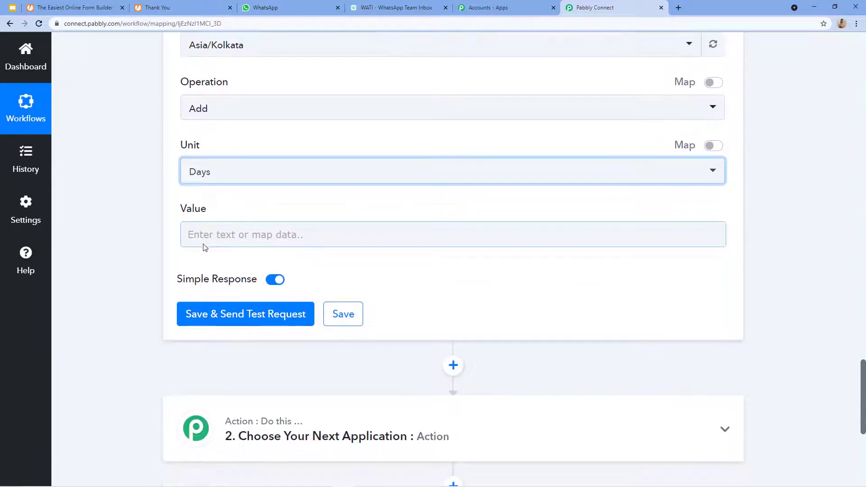
click(205, 241)
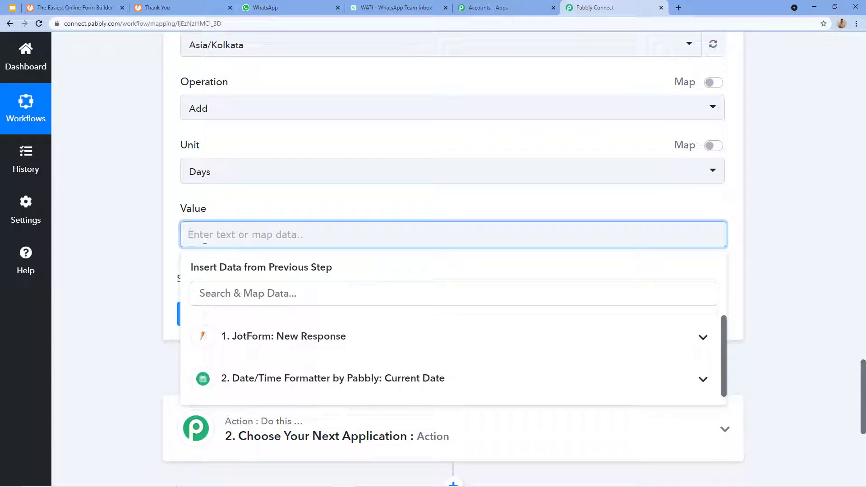
text(3)
click(228, 213)
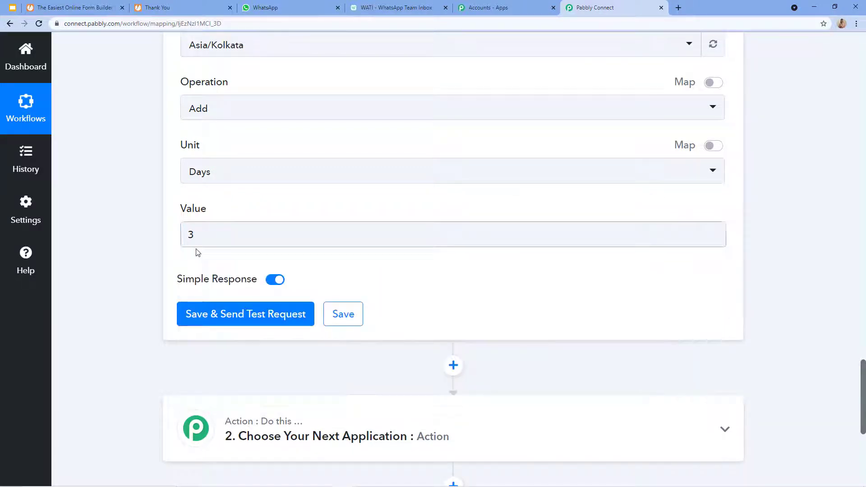
click(203, 315)
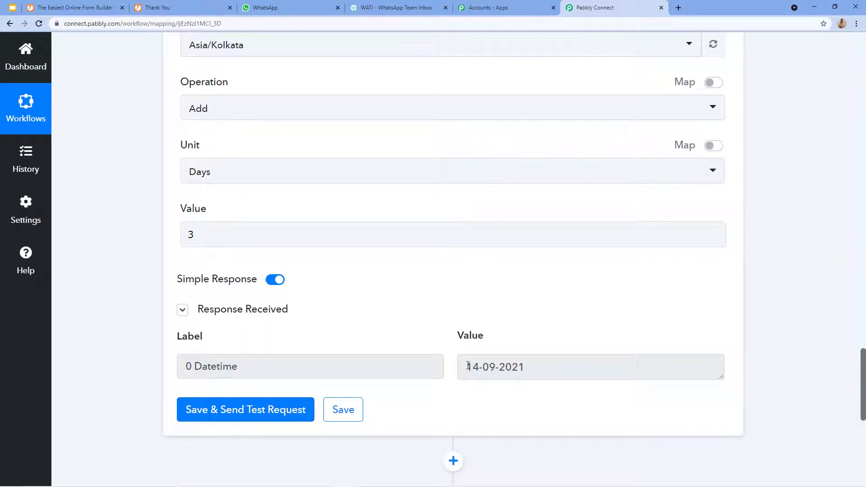
drag(468, 366, 597, 366)
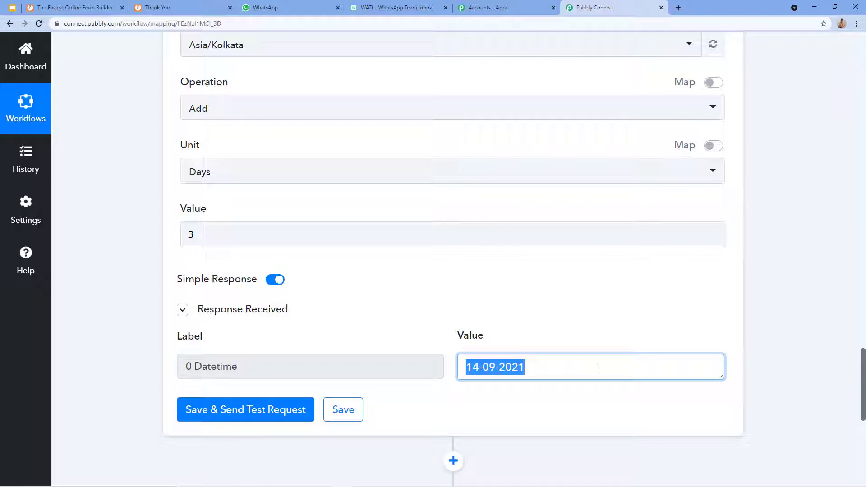
click(431, 400)
scroll(491, 276, up, 13)
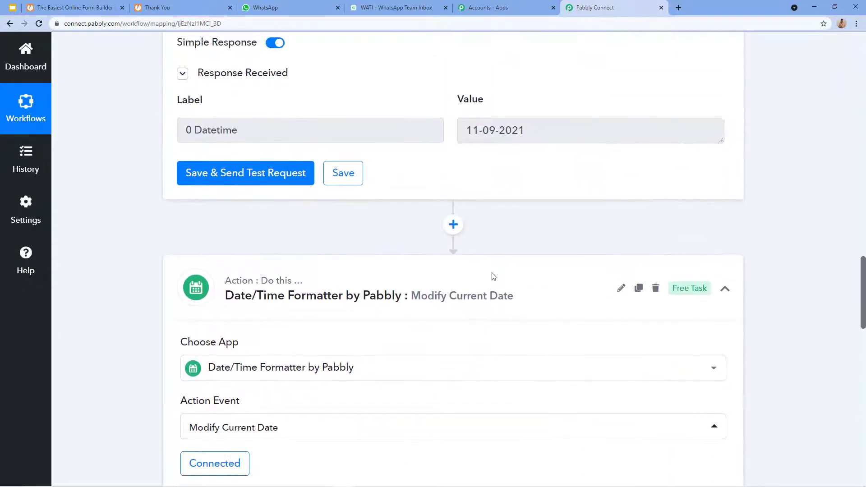
scroll(460, 221, up, 1)
scroll(483, 207, down, 9)
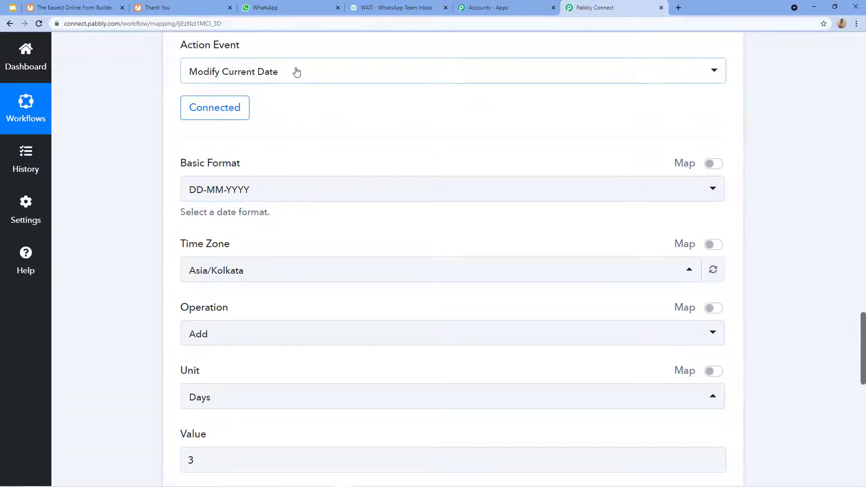
scroll(234, 91, down, 6)
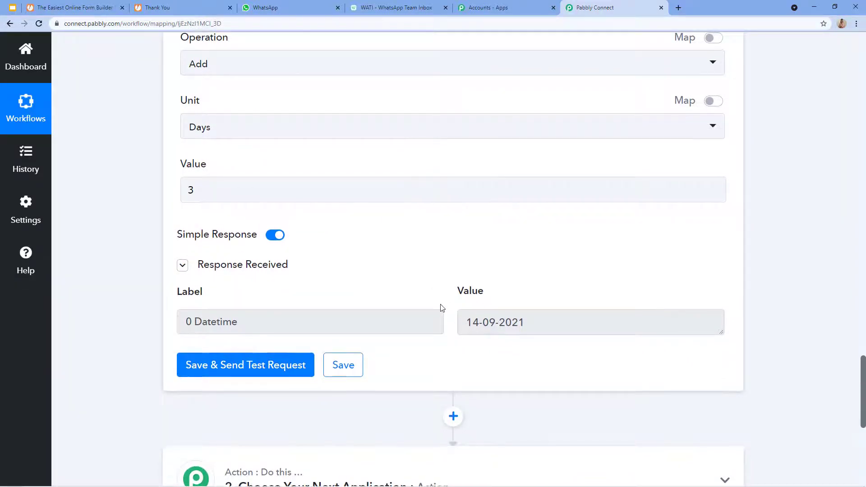
scroll(441, 304, up, 14)
scroll(483, 277, up, 2)
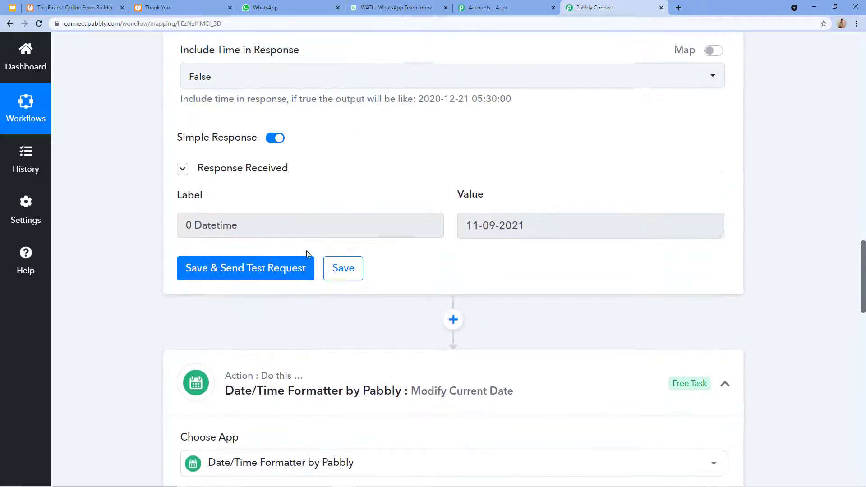
scroll(445, 362, down, 1)
scroll(484, 387, down, 4)
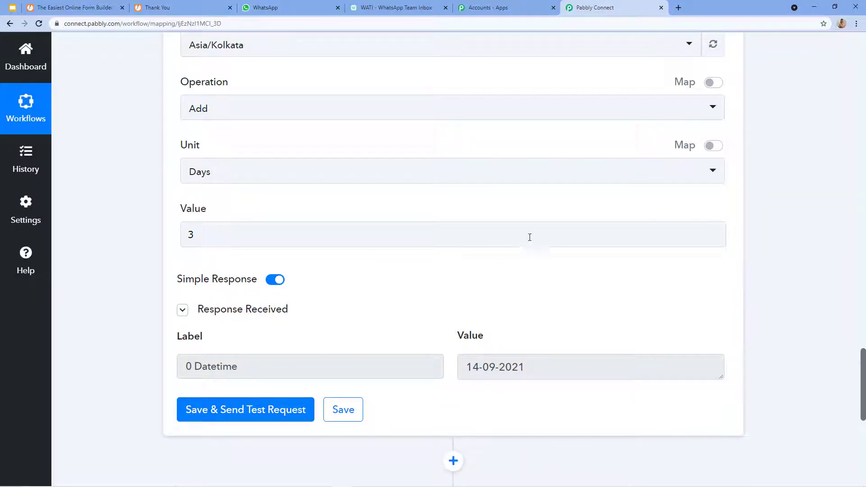
scroll(566, 180, up, 2)
scroll(545, 170, down, 6)
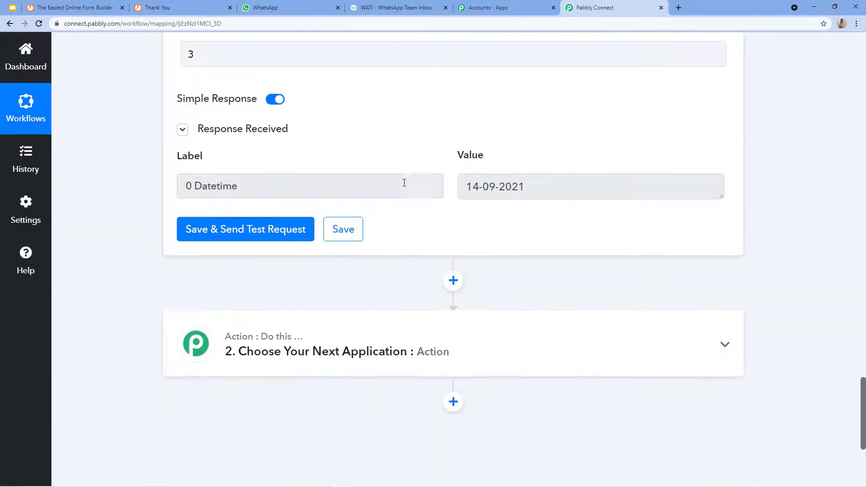
scroll(397, 171, down, 1)
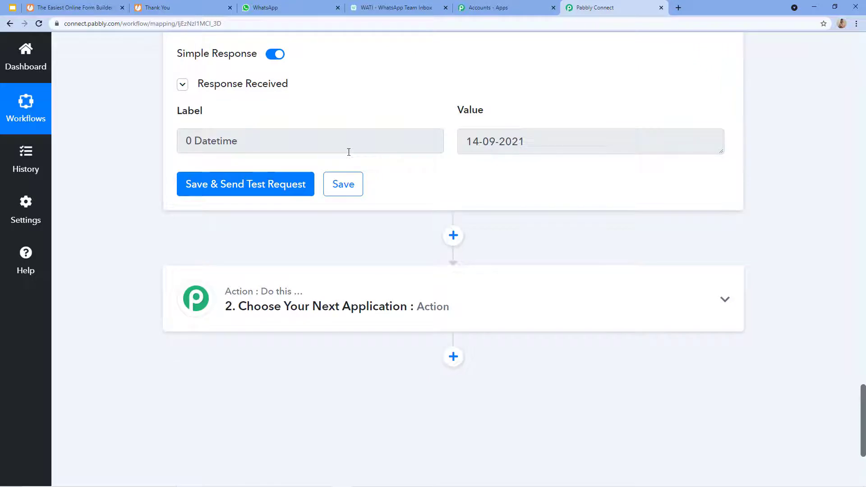
scroll(349, 156, down, 2)
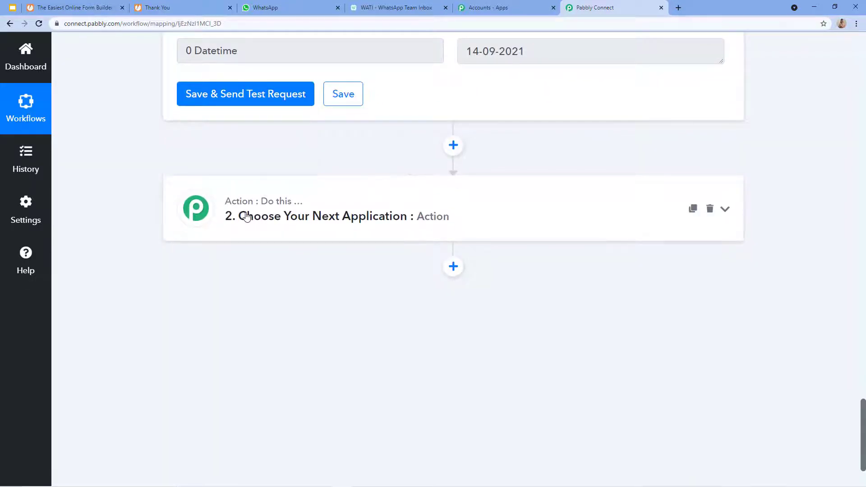
Step: Set the next action to WATI with Send Template Message and begin connecting an account
click(243, 216)
click(242, 296)
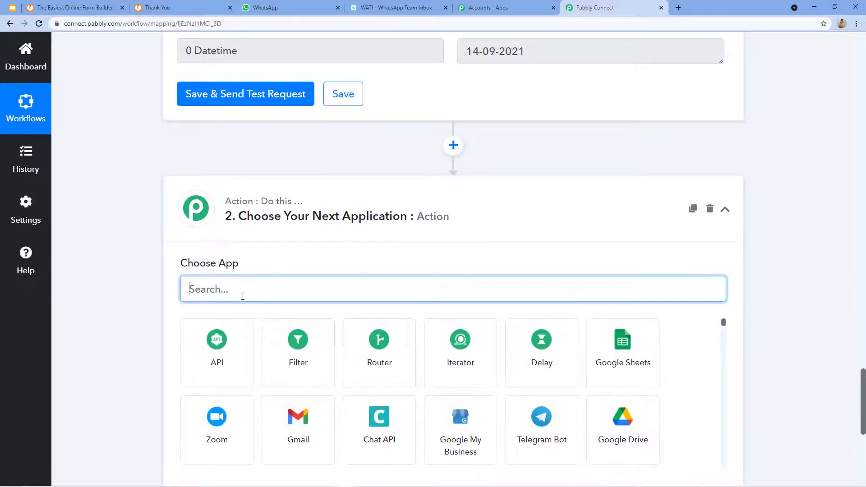
text(Wati)
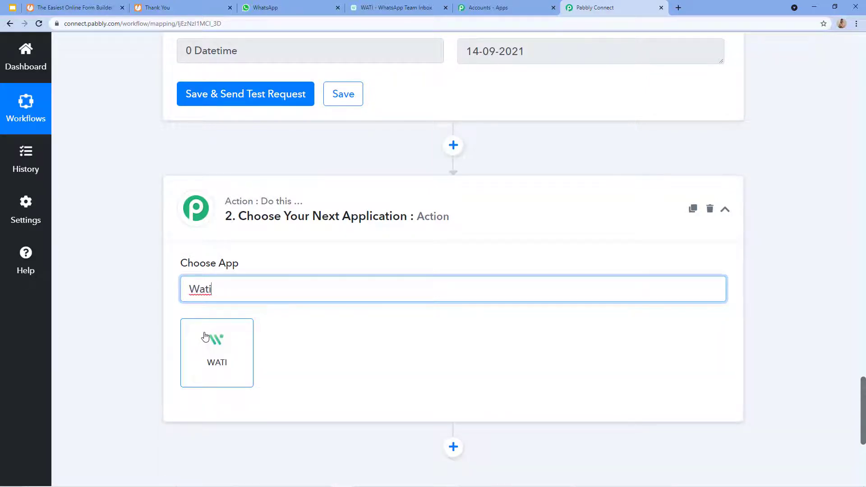
click(205, 337)
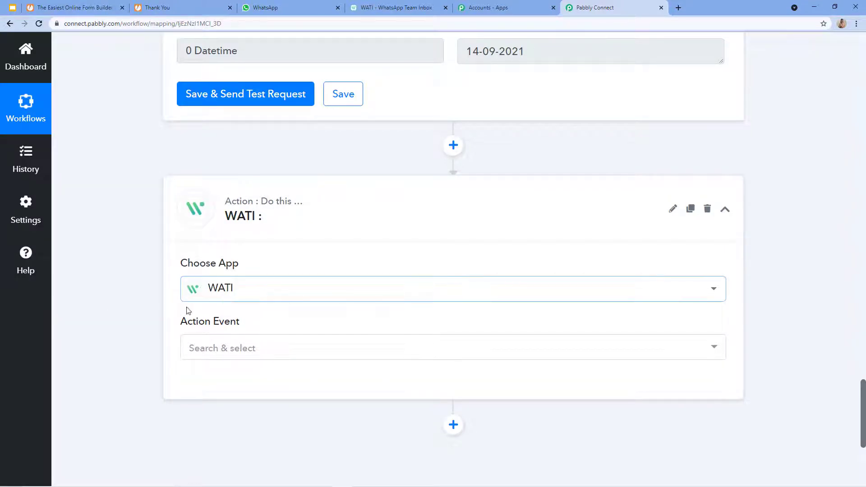
click(226, 342)
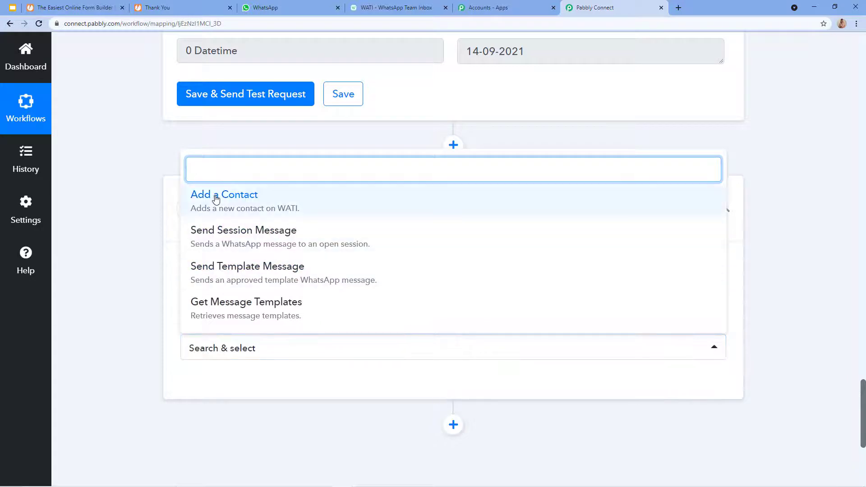
click(209, 276)
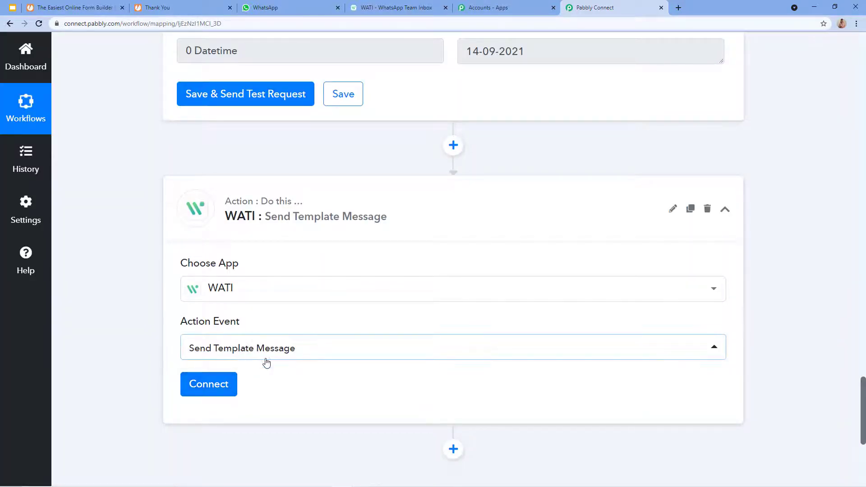
click(208, 386)
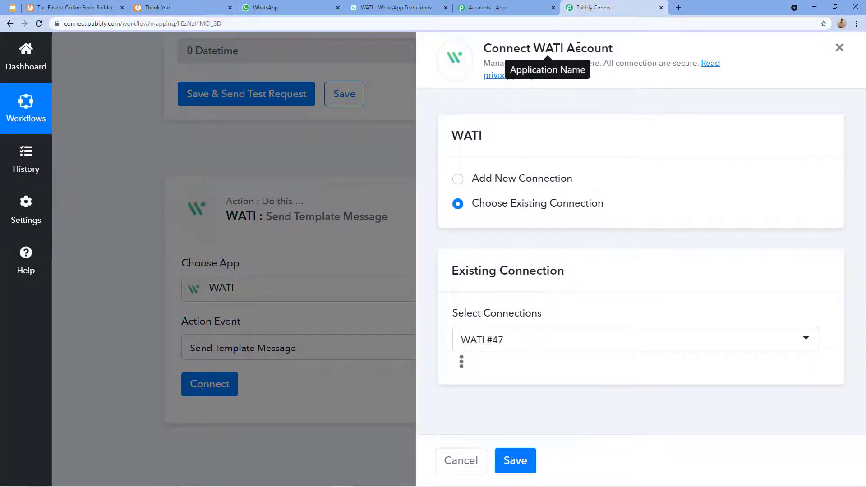
Step: Choose Add New Connection for WATI, then switch to the WATI dashboard tab
click(458, 182)
scroll(483, 269, down, 2)
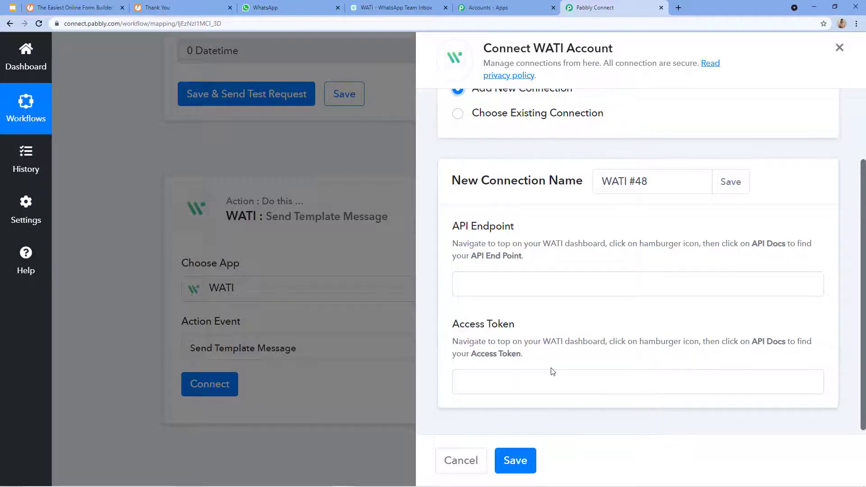
click(394, 4)
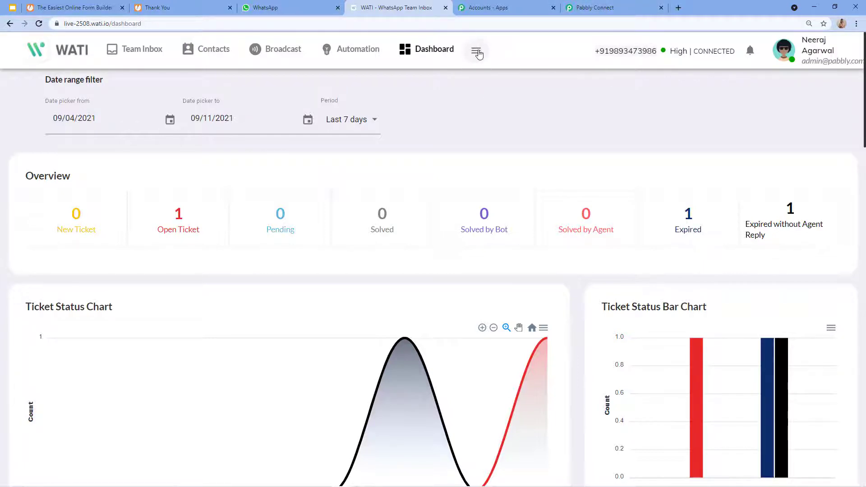
click(477, 52)
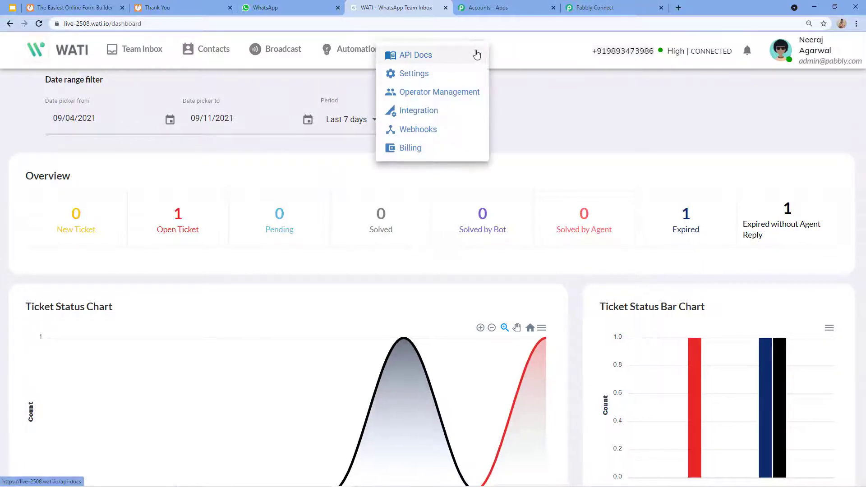
click(415, 56)
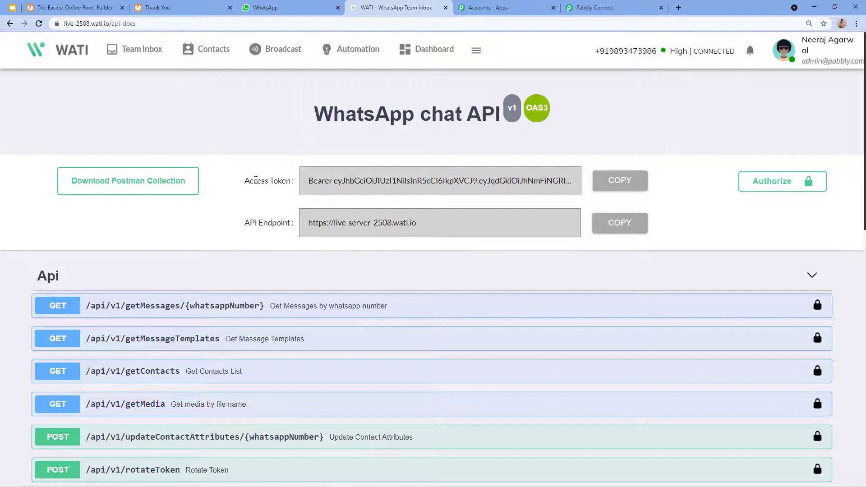
click(622, 13)
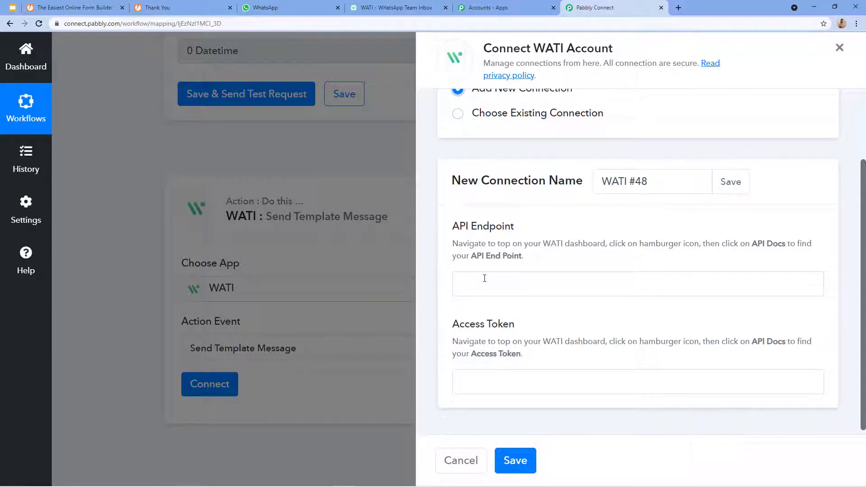
click(427, 12)
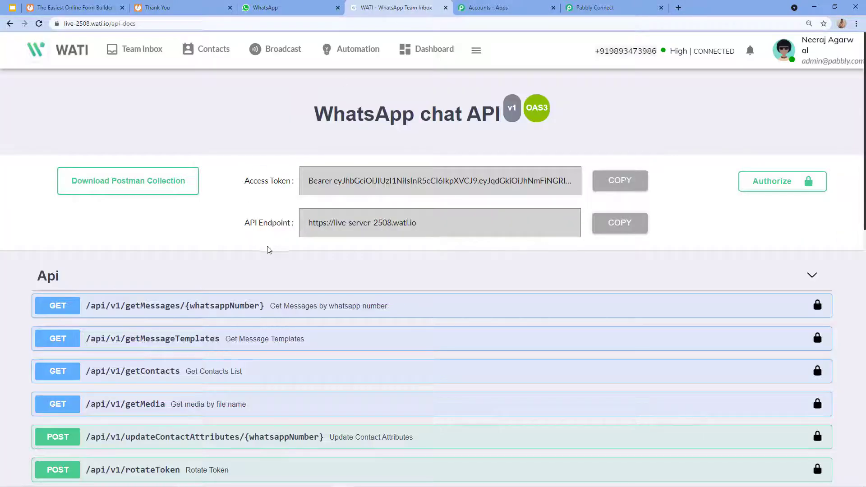
click(623, 230)
key(ctrl+9)
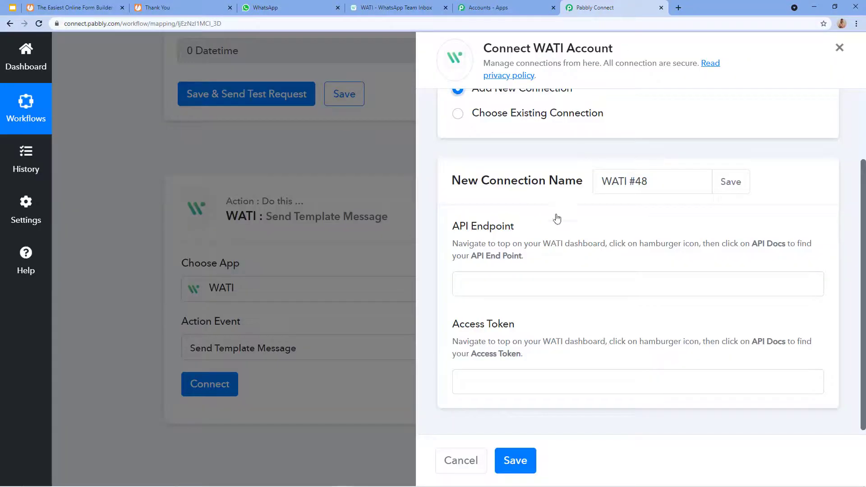
click(522, 294)
key(ctrl+v)
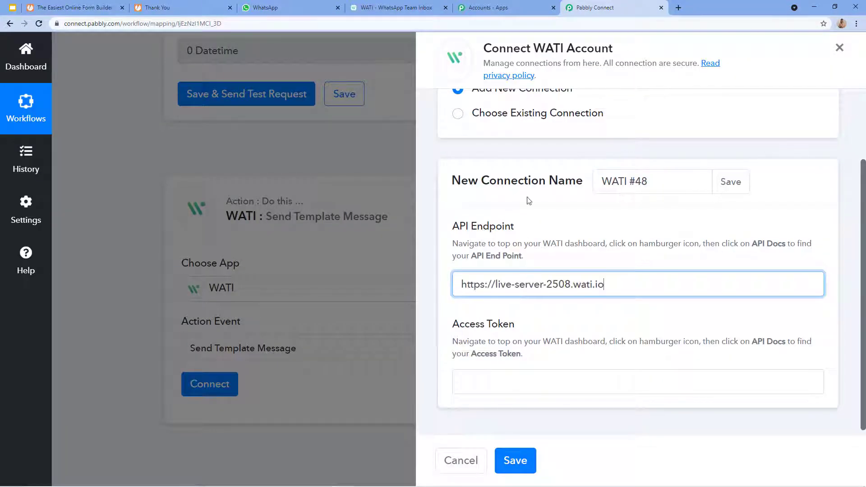
Step: Copy WATI's access token into the Access Token field and save the connection
click(420, 6)
click(604, 180)
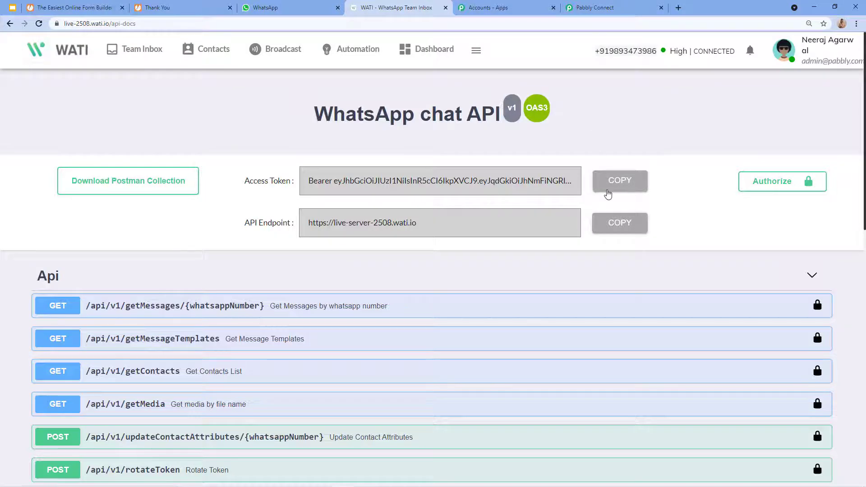
click(610, 14)
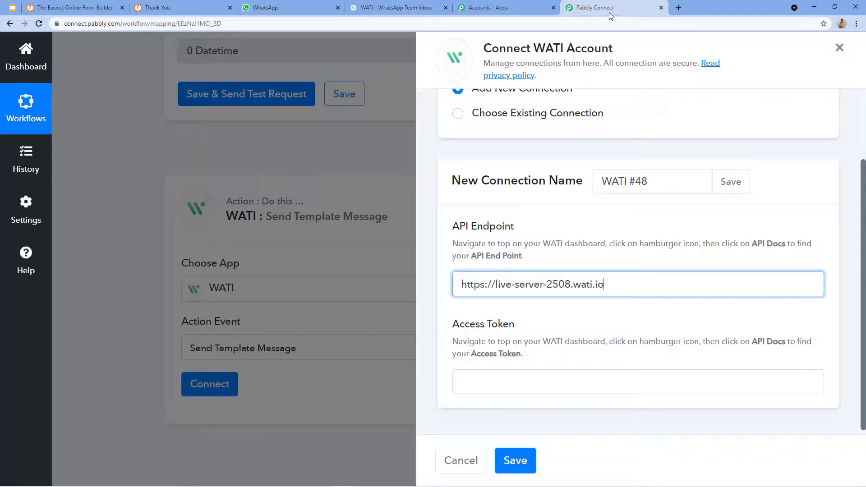
click(499, 381)
key(ctrl+v)
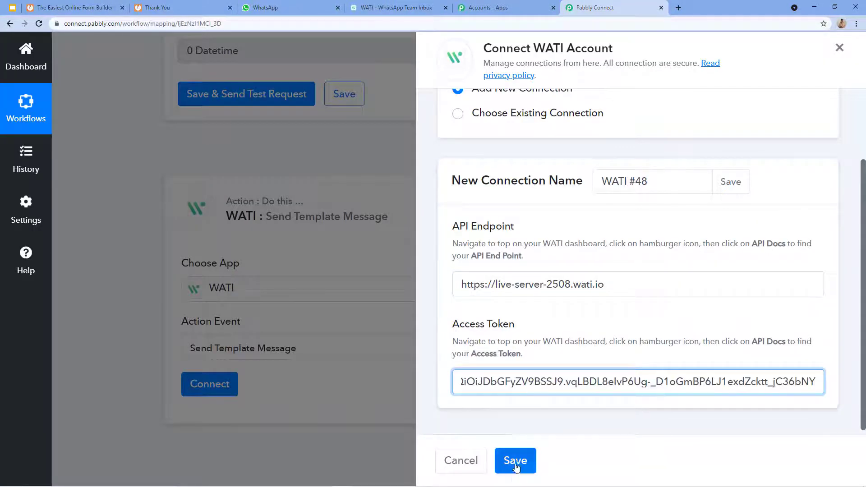
click(520, 462)
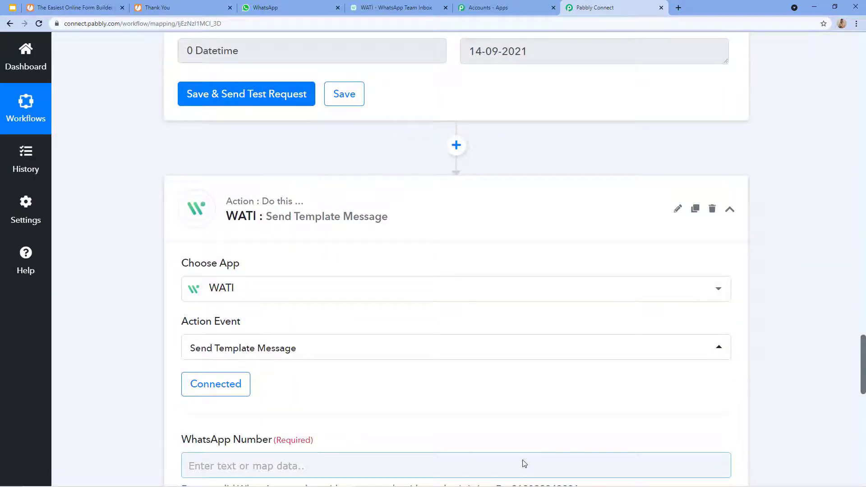
scroll(499, 448, down, 2)
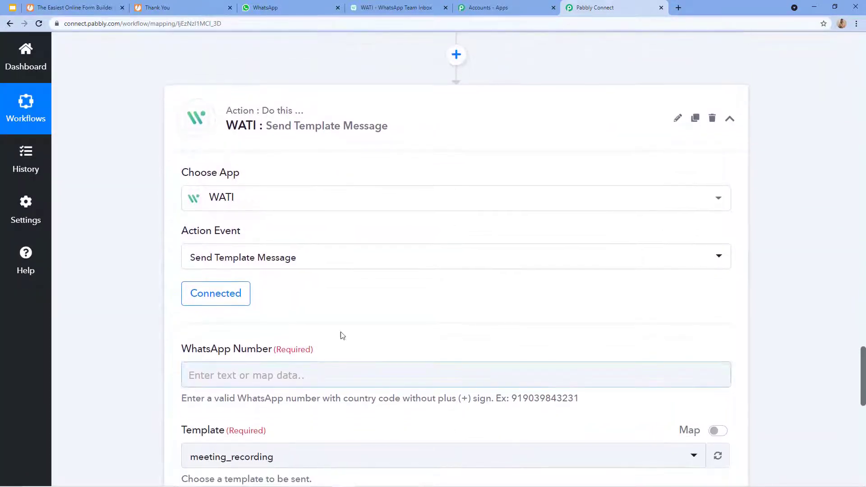
scroll(271, 275, down, 1)
scroll(200, 214, down, 5)
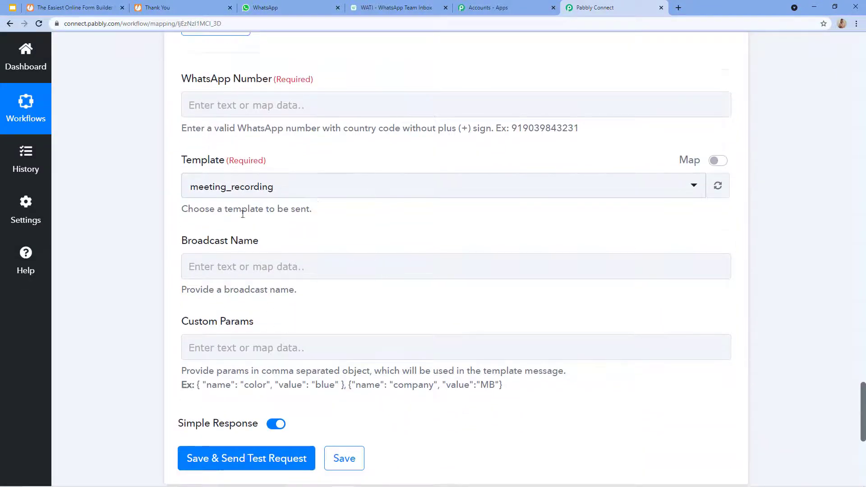
click(242, 109)
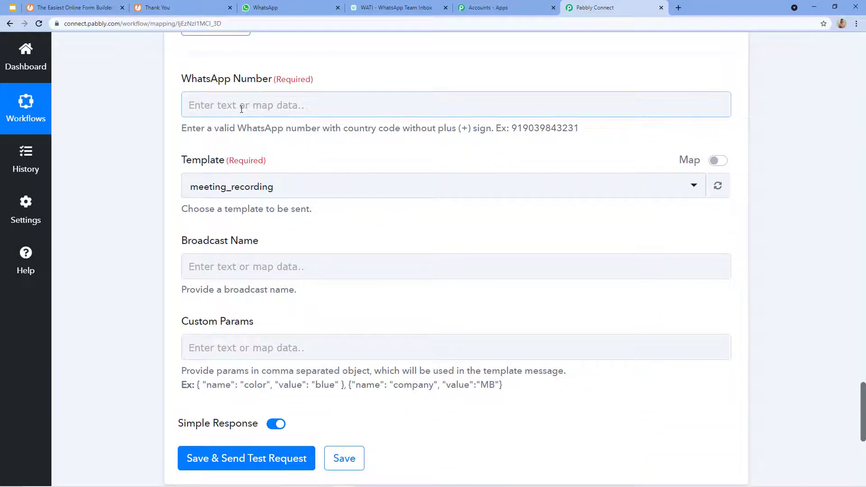
scroll(243, 103, down, 1)
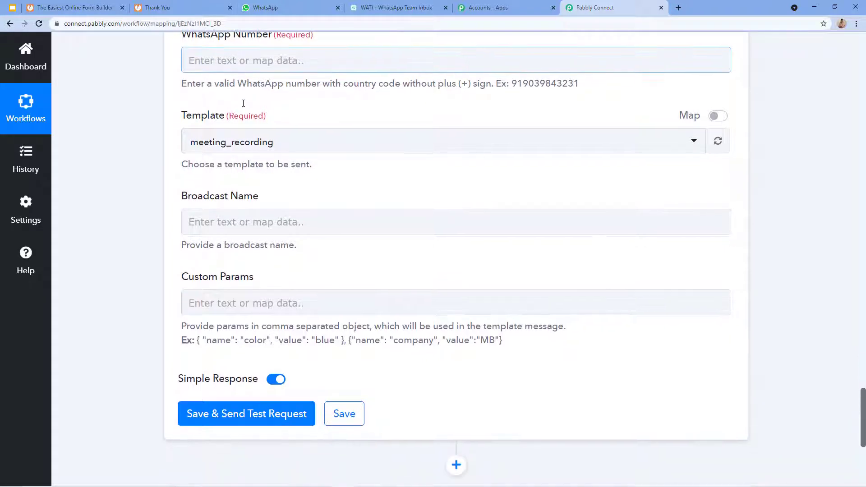
scroll(242, 101, up, 2)
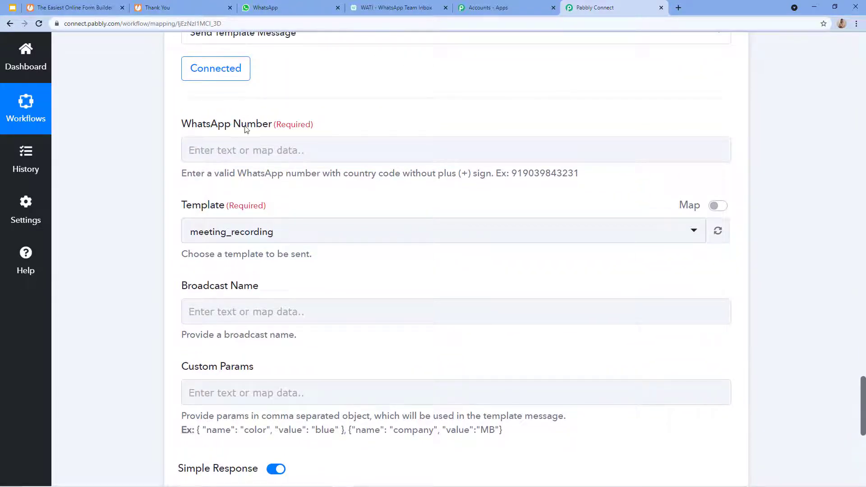
click(242, 144)
scroll(253, 153, up, 1)
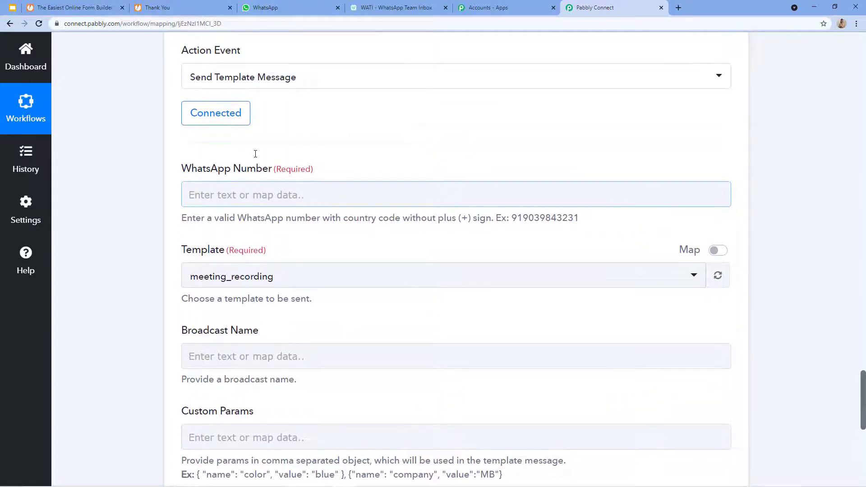
scroll(254, 154, down, 1)
scroll(262, 154, up, 3)
scroll(262, 154, up, 15)
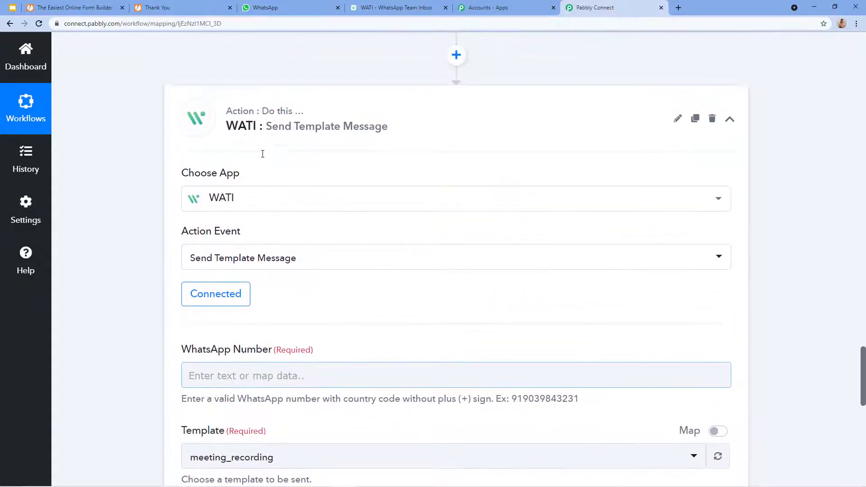
scroll(433, 156, up, 20)
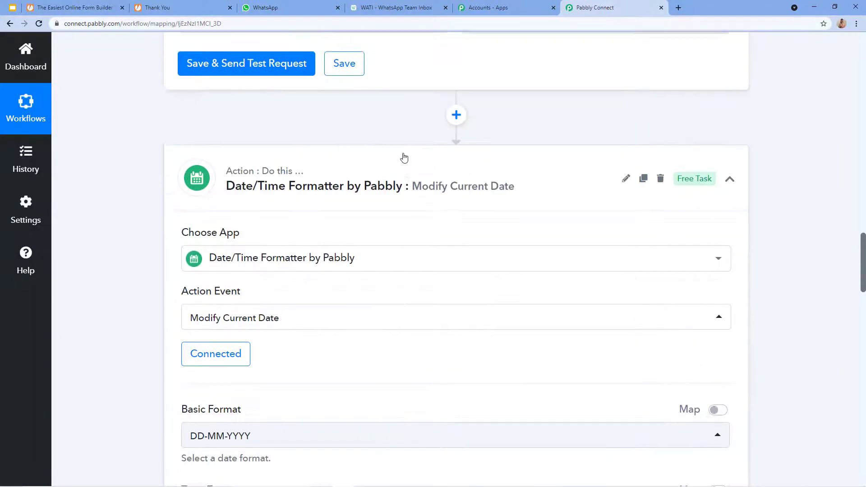
scroll(404, 157, up, 10)
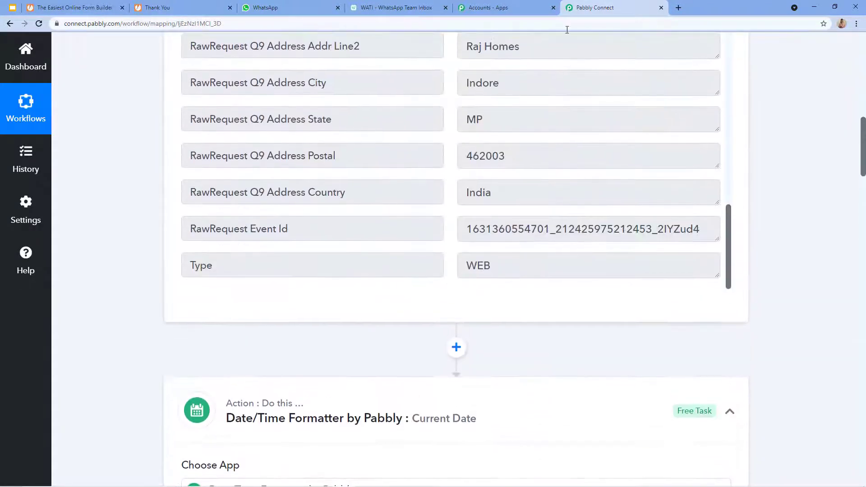
scroll(434, 123, down, 20)
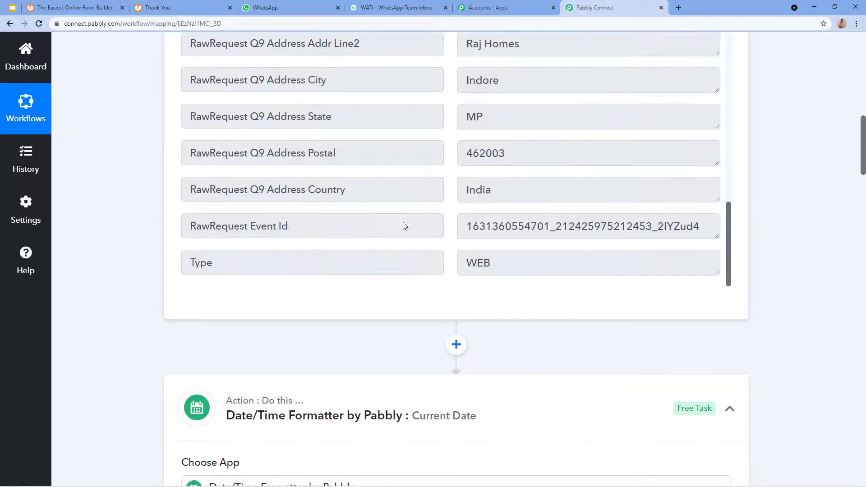
scroll(332, 294, down, 14)
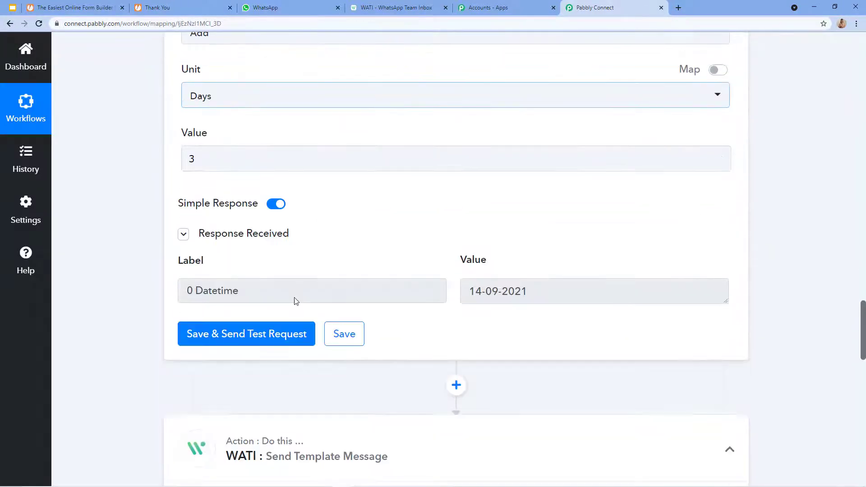
scroll(267, 344, down, 2)
scroll(267, 332, down, 5)
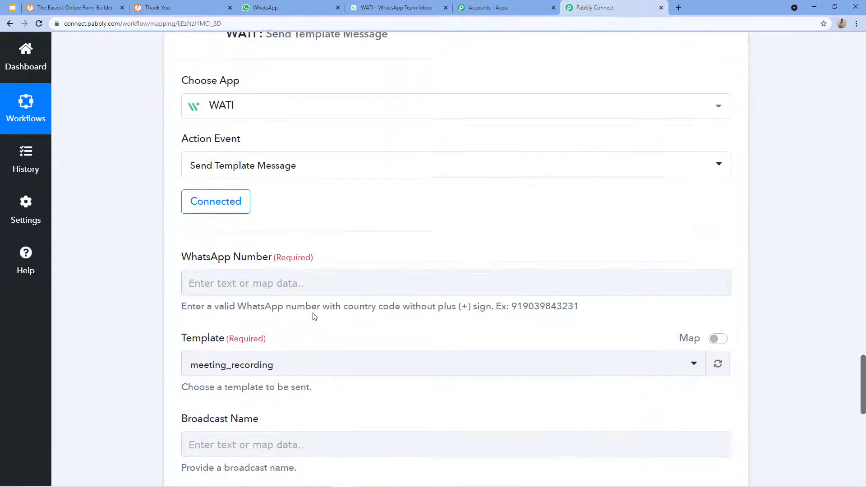
click(350, 189)
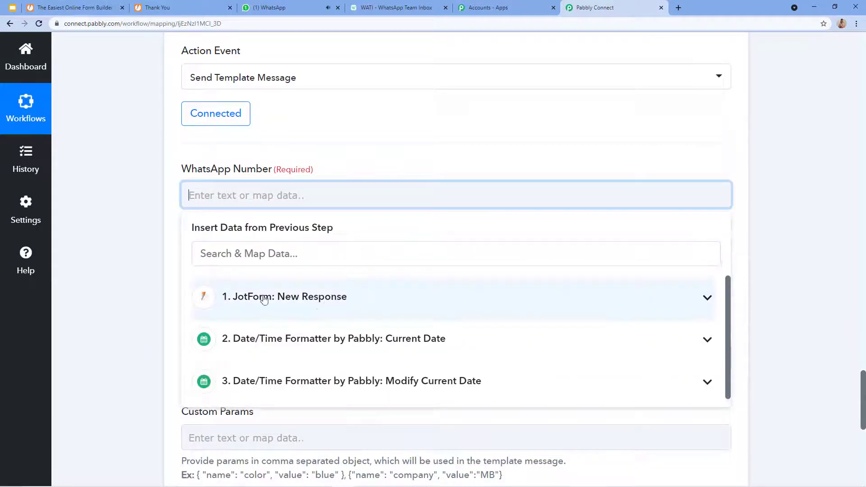
scroll(302, 291, down, 1)
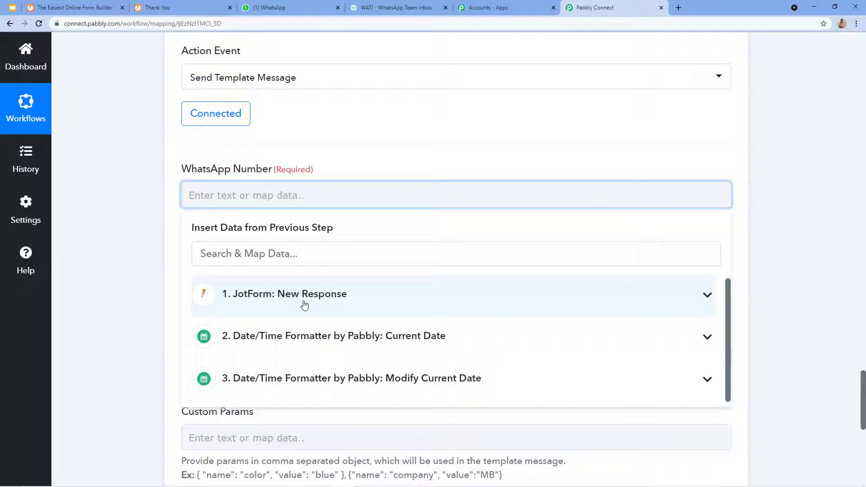
click(304, 305)
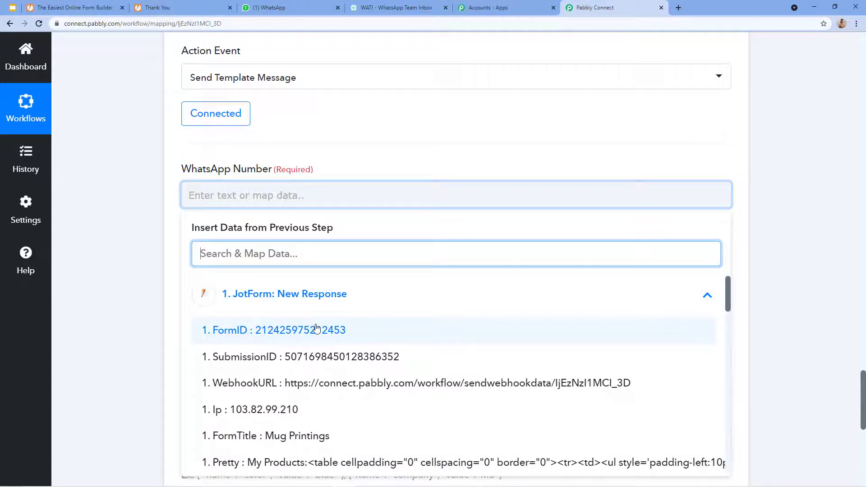
click(350, 167)
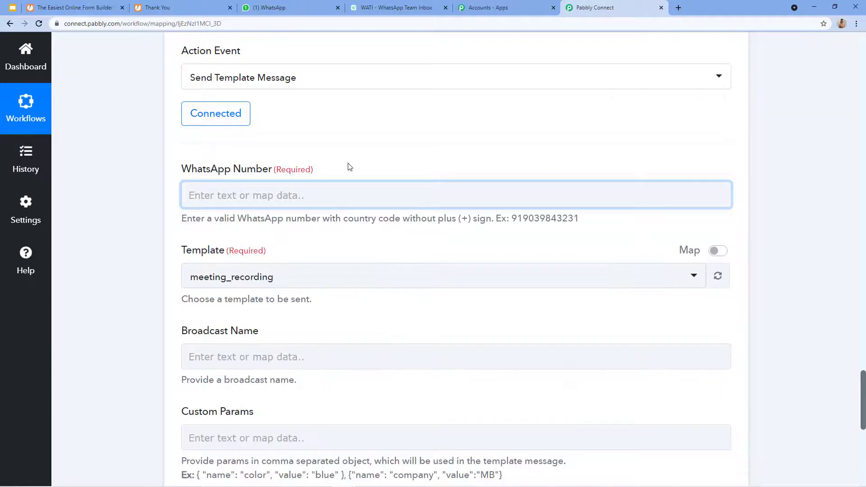
scroll(350, 167, down, 1)
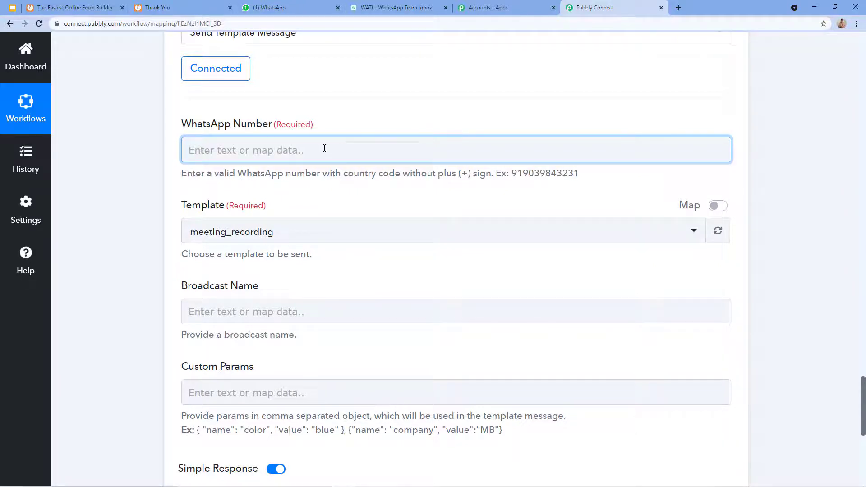
scroll(323, 148, up, 4)
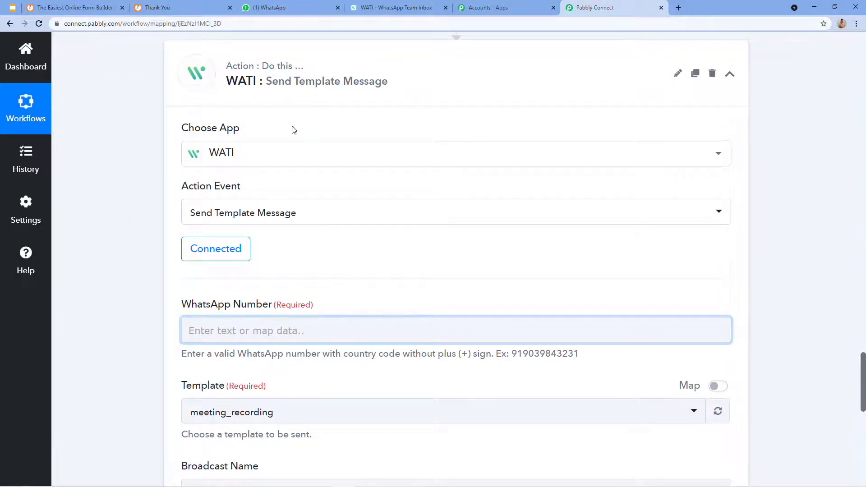
scroll(293, 145, down, 1)
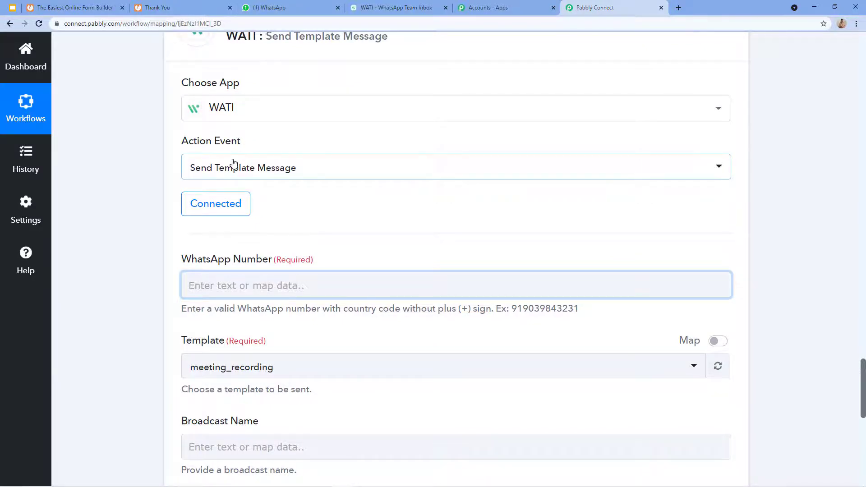
scroll(235, 171, down, 5)
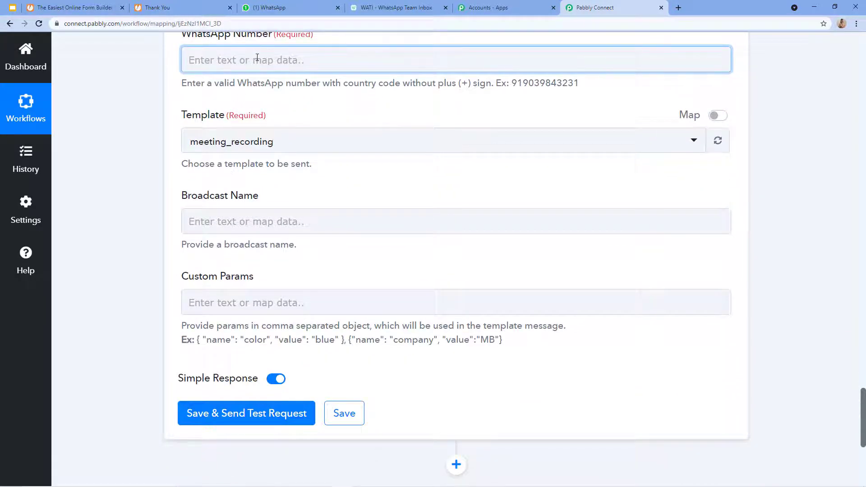
scroll(289, 117, up, 4)
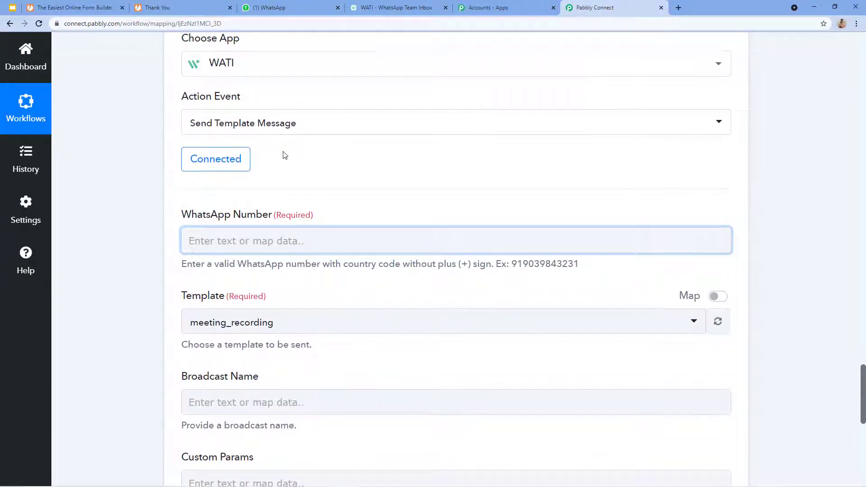
scroll(293, 160, up, 2)
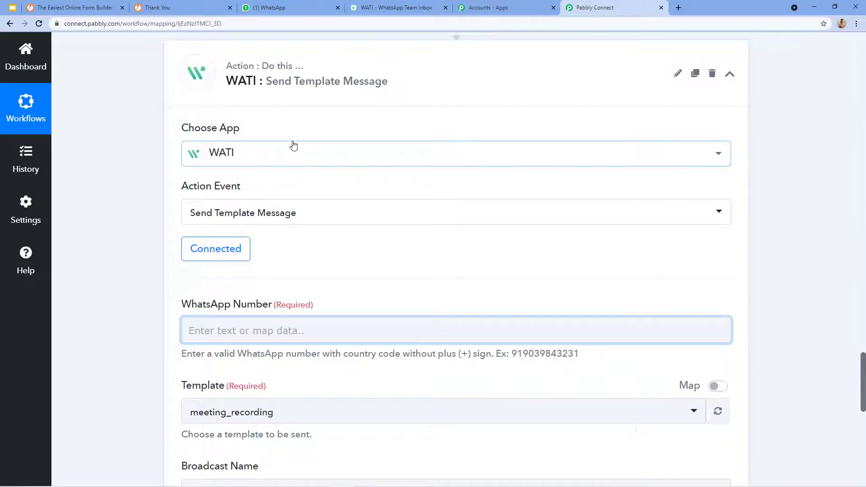
scroll(203, 226, down, 2)
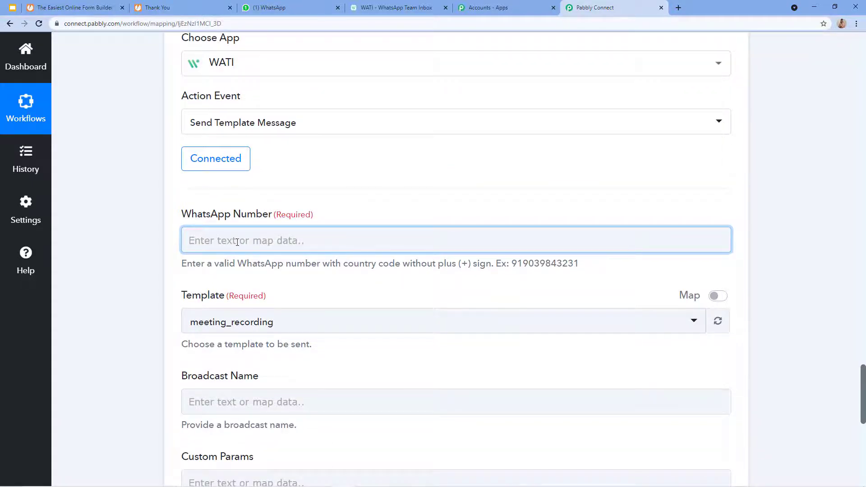
scroll(271, 252, down, 3)
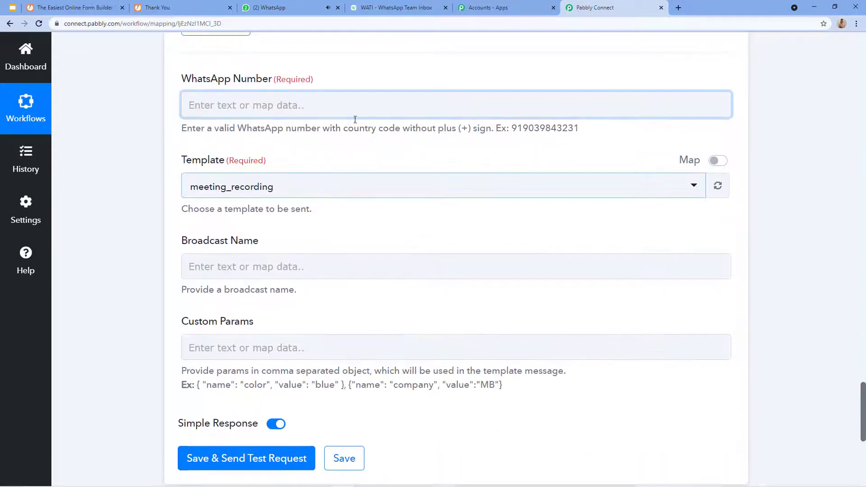
scroll(327, 140, down, 1)
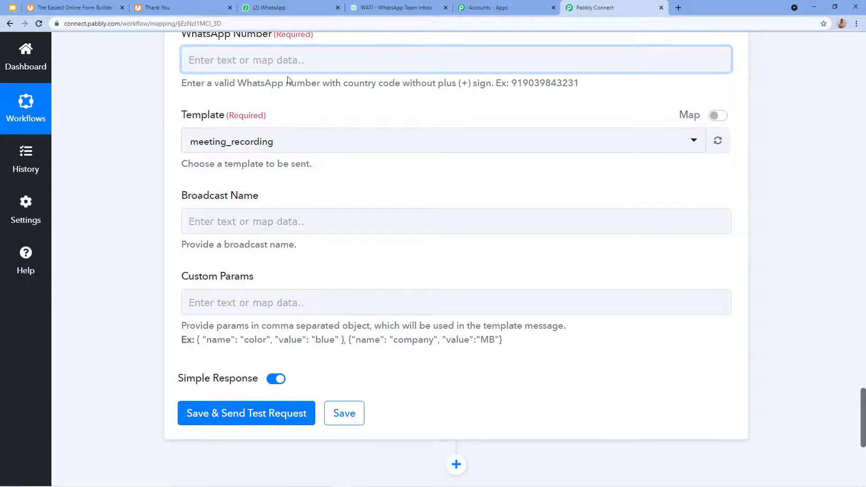
scroll(275, 90, up, 1)
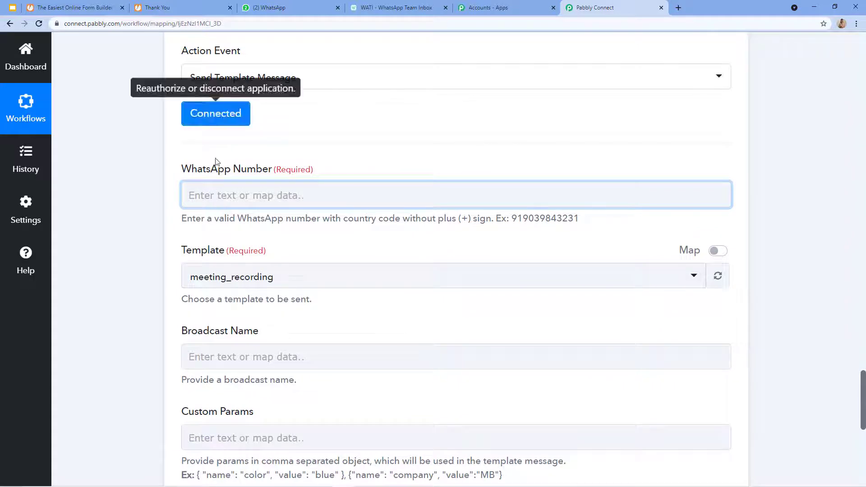
scroll(218, 175, down, 1)
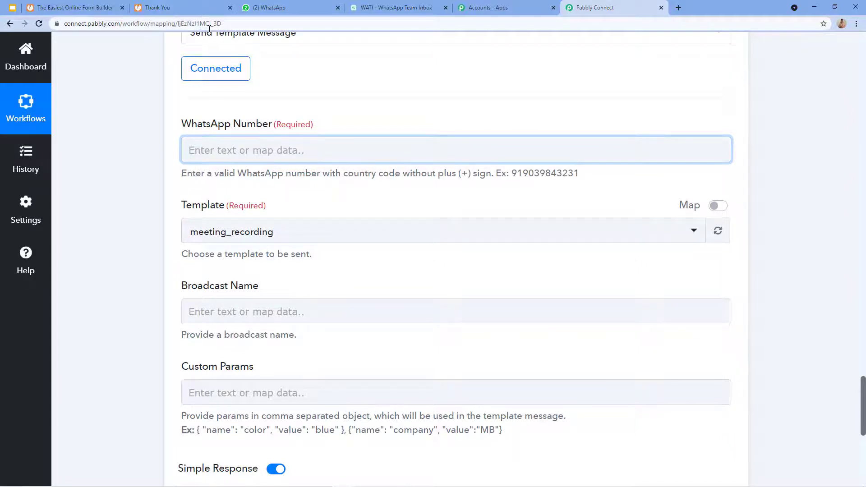
Step: Check the phone number on the filled Mug Printings JotForm, then return to Pabbly Connect
click(172, 8)
click(10, 23)
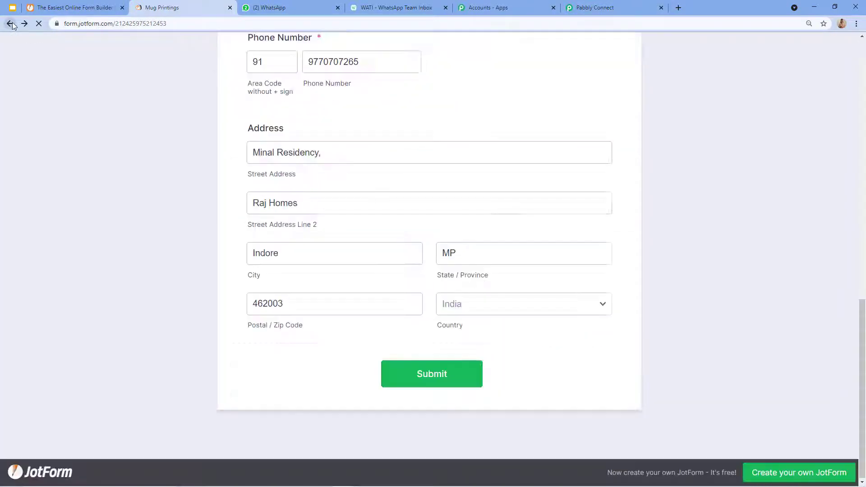
scroll(237, 177, up, 1)
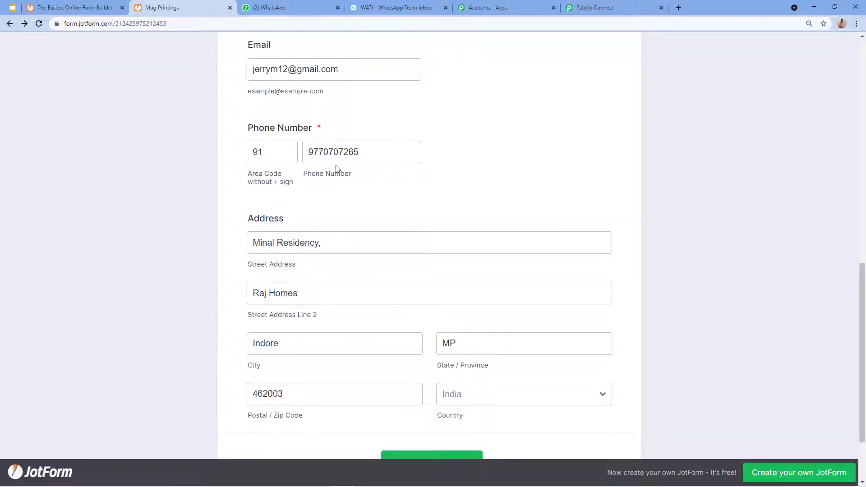
click(595, 8)
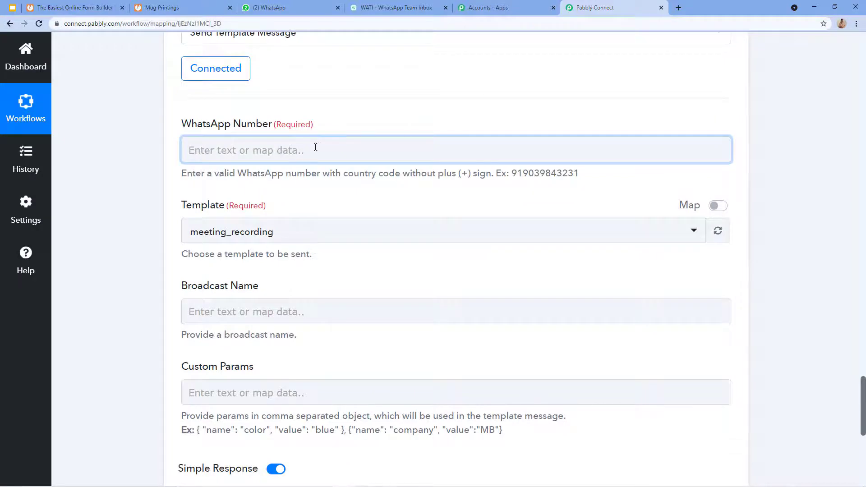
Step: Map Q8 PhoneNumber Area followed by Q8 PhoneNumber Phone into the WATI WhatsApp Number field
click(315, 147)
scroll(269, 297, down, 6)
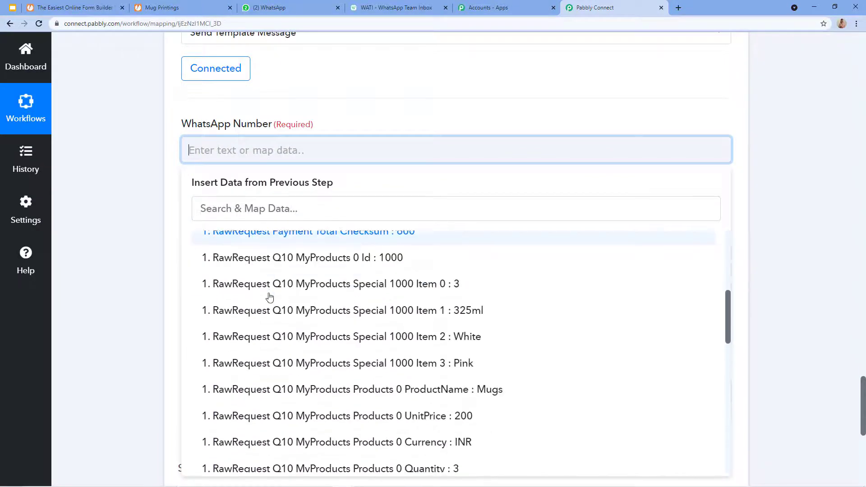
scroll(270, 297, down, 7)
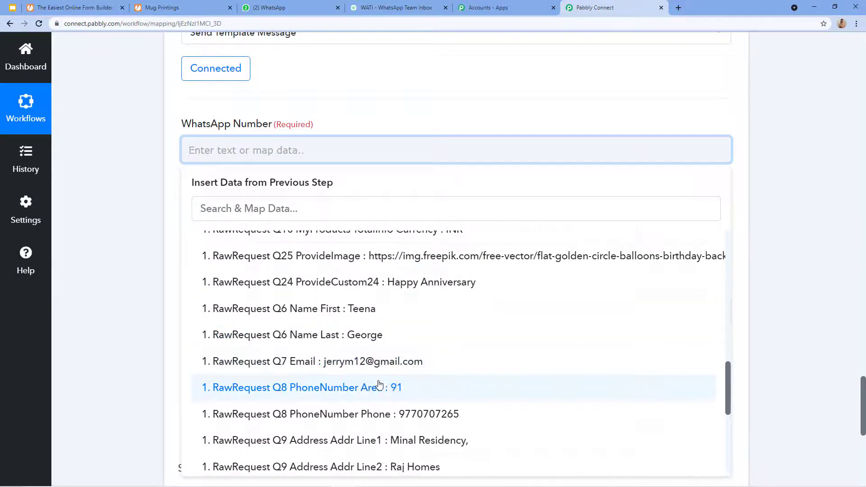
click(379, 386)
click(326, 245)
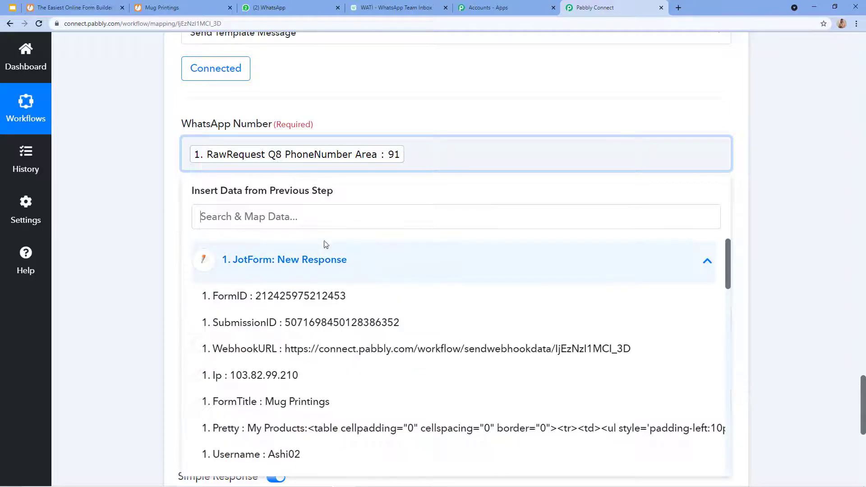
scroll(361, 387, down, 10)
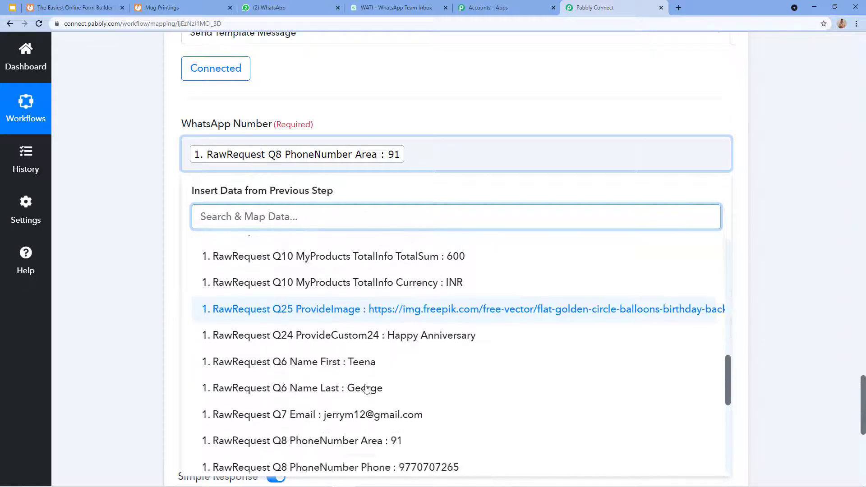
scroll(366, 389, down, 3)
click(388, 332)
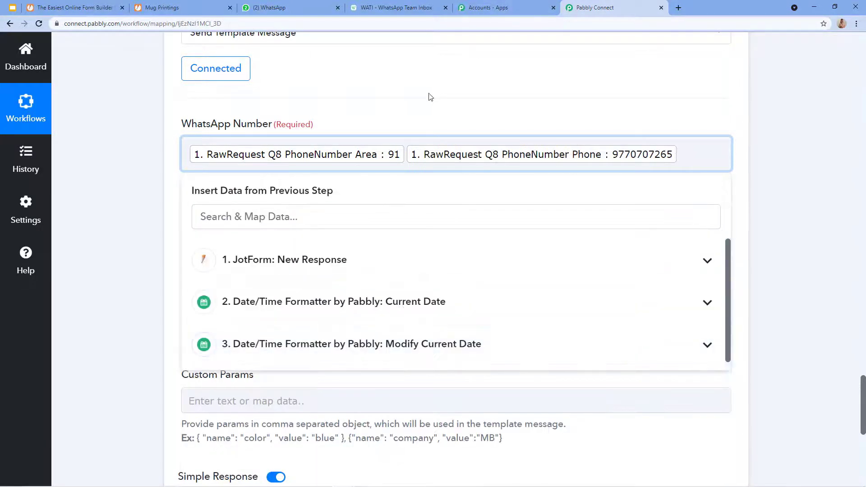
click(429, 97)
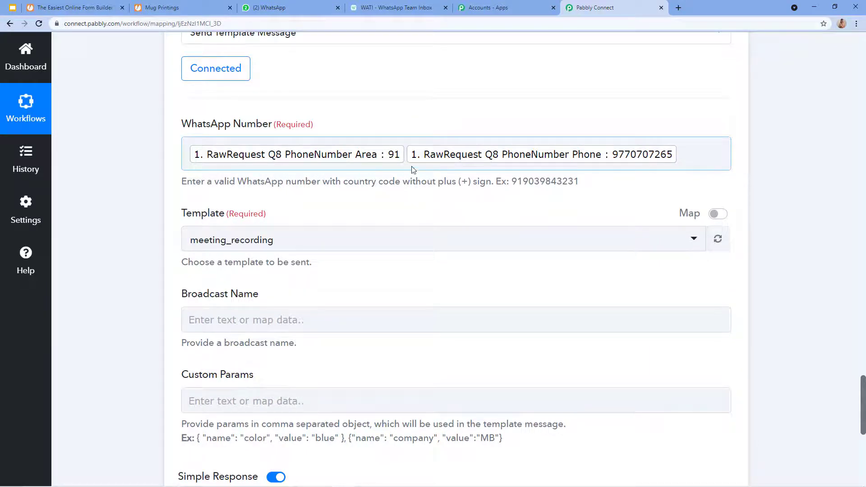
scroll(453, 169, down, 2)
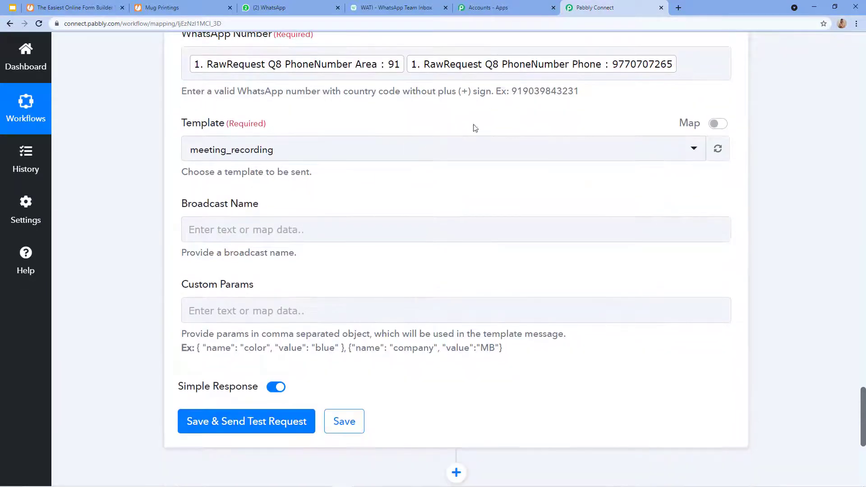
Step: Review the JotForm and date formatter steps, collapse Current Date, and return to the WATI step
scroll(402, 120, up, 2)
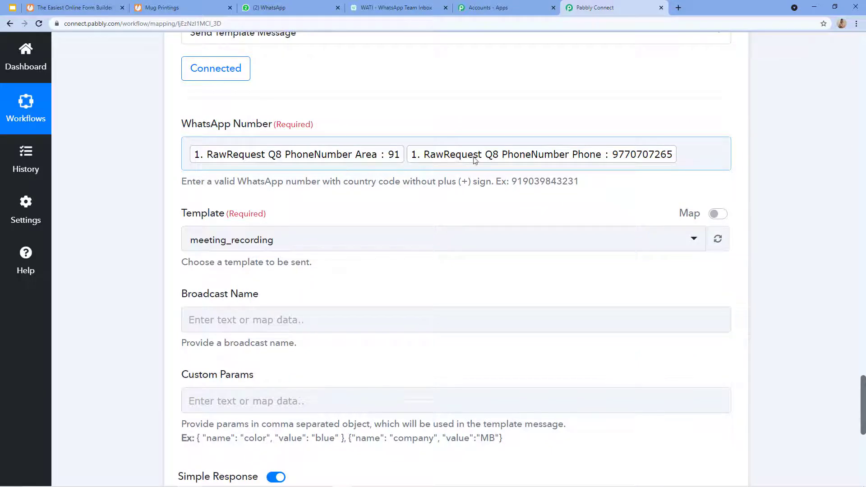
scroll(640, 141, up, 15)
scroll(682, 168, up, 6)
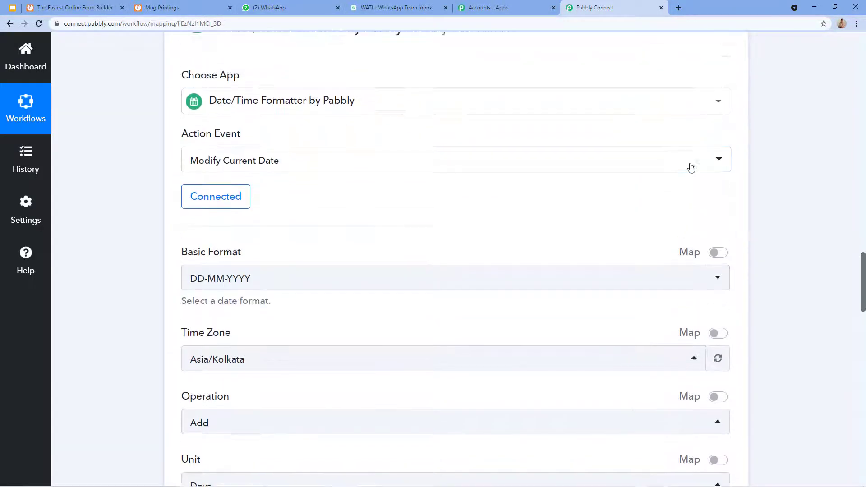
scroll(725, 164, up, 14)
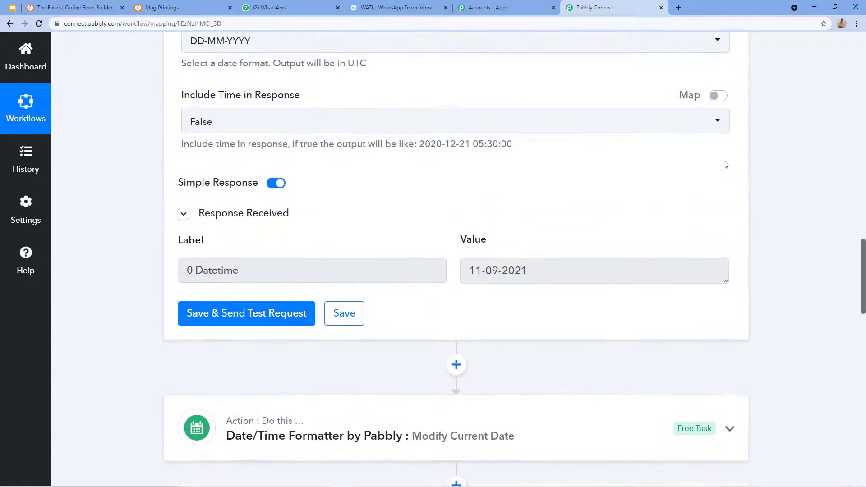
click(725, 197)
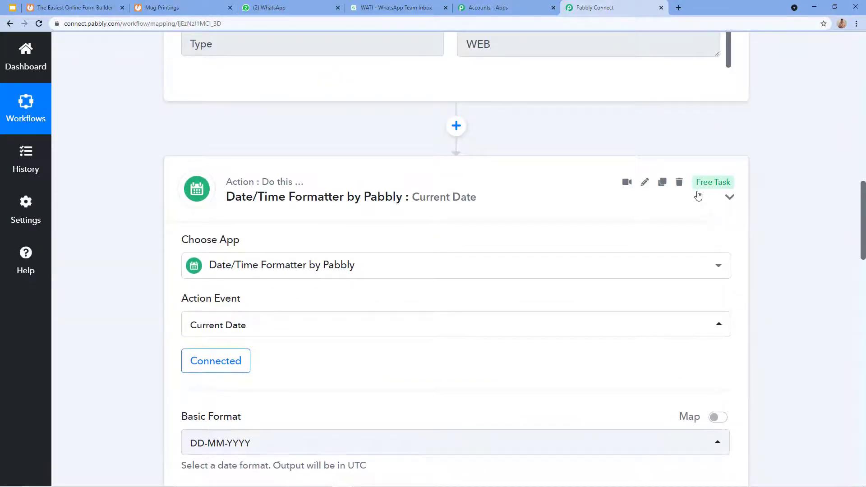
scroll(574, 151, up, 5)
scroll(497, 174, up, 5)
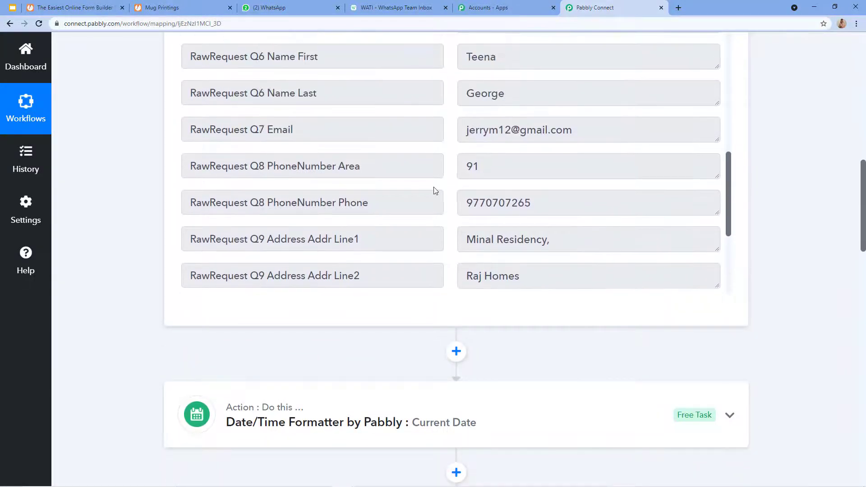
scroll(433, 172, down, 6)
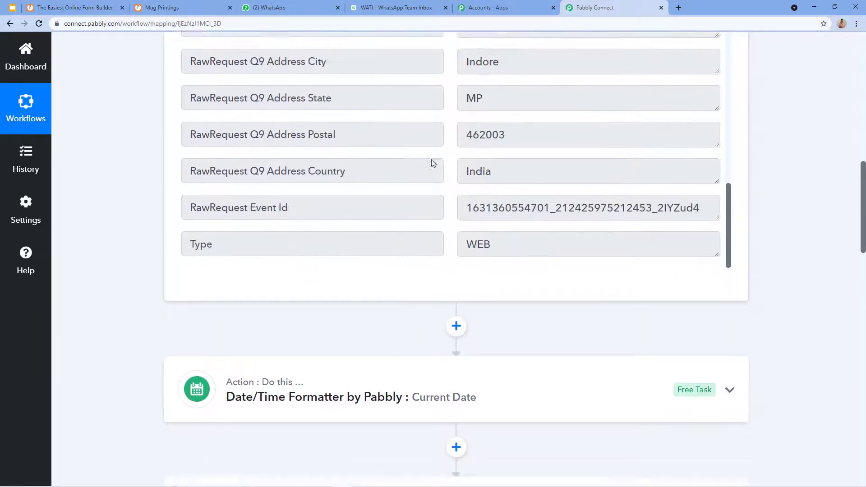
scroll(432, 163, down, 15)
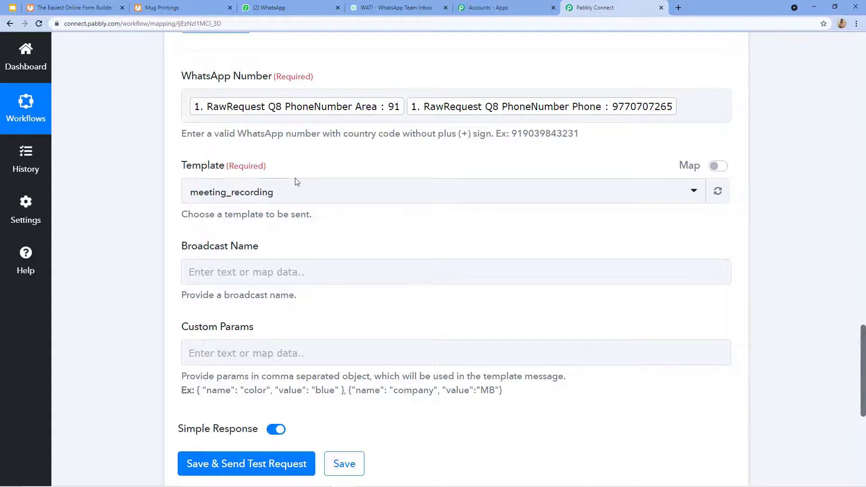
scroll(543, 210, down, 2)
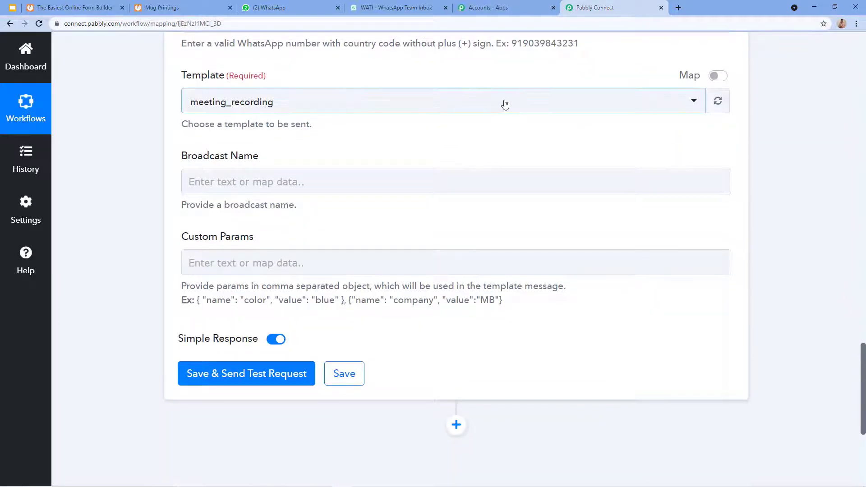
Step: Review the available WATI templates in the Template dropdown, then switch to the WATI WhatsApp chat API tab
click(502, 103)
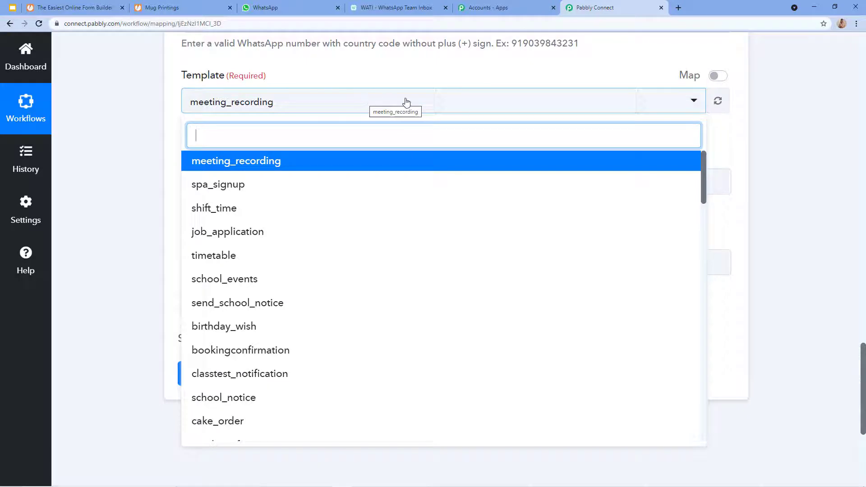
click(371, 5)
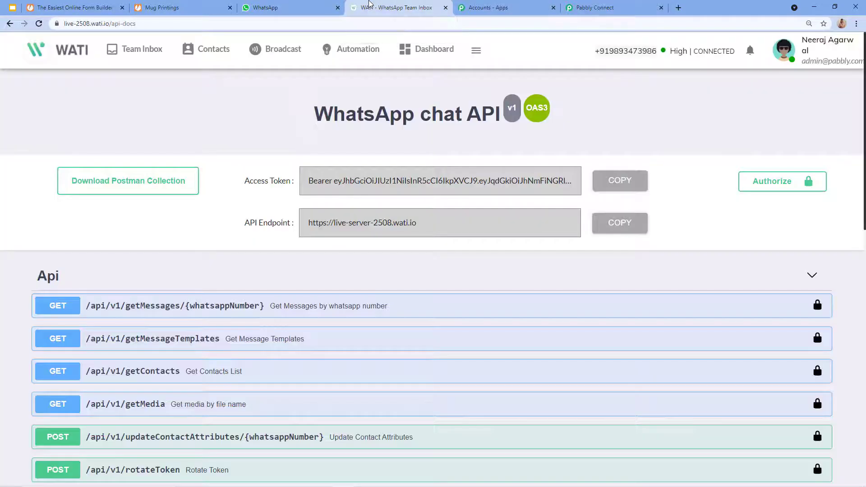
Step: Go to WATI's Broadcast Template Messages list and start a New Template Message
click(289, 54)
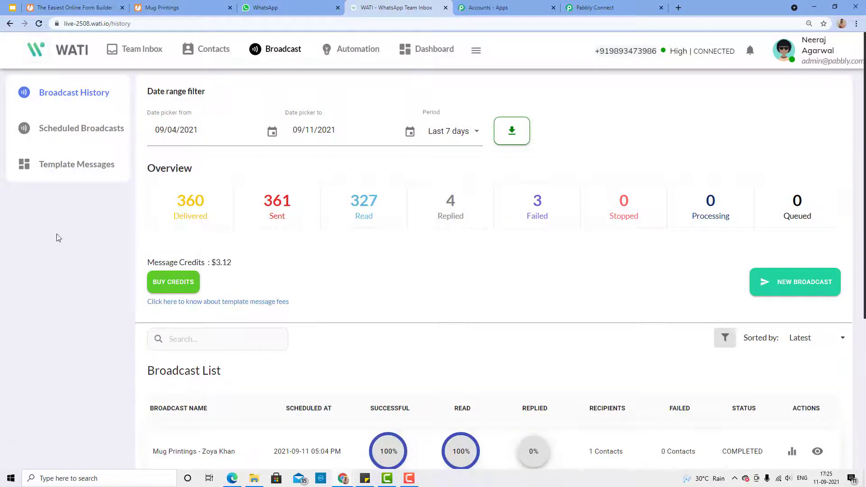
click(64, 174)
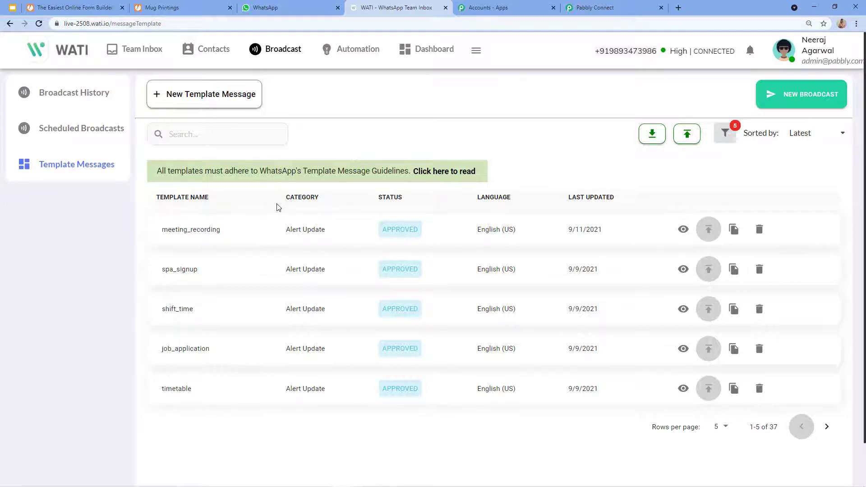
click(168, 99)
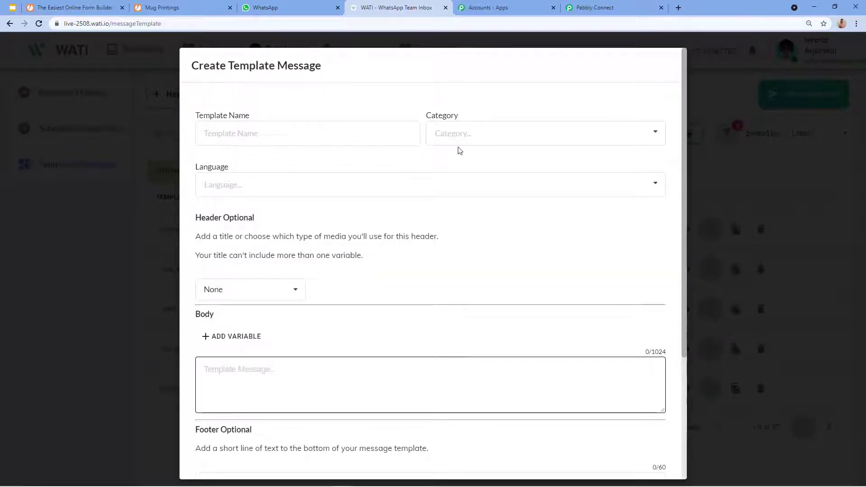
Step: Enlarge the new template's Body box to inspect it, then close the form without saving
scroll(324, 216, down, 1)
scroll(313, 145, down, 3)
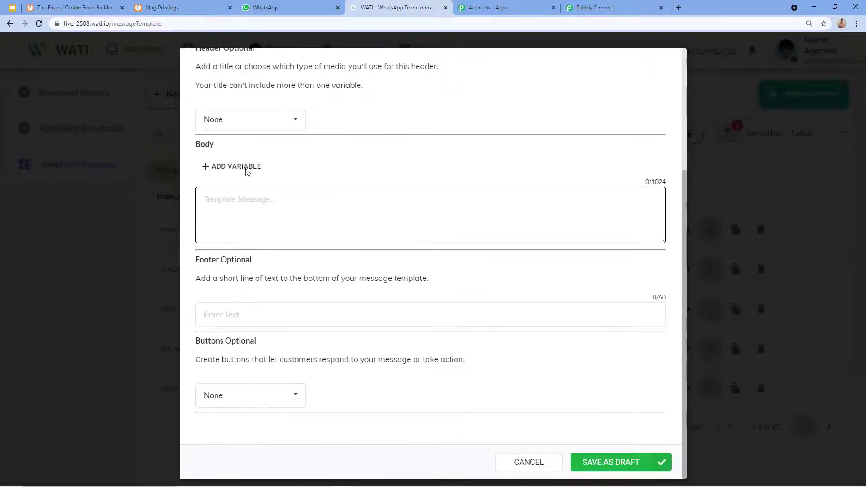
drag(663, 240, 692, 429)
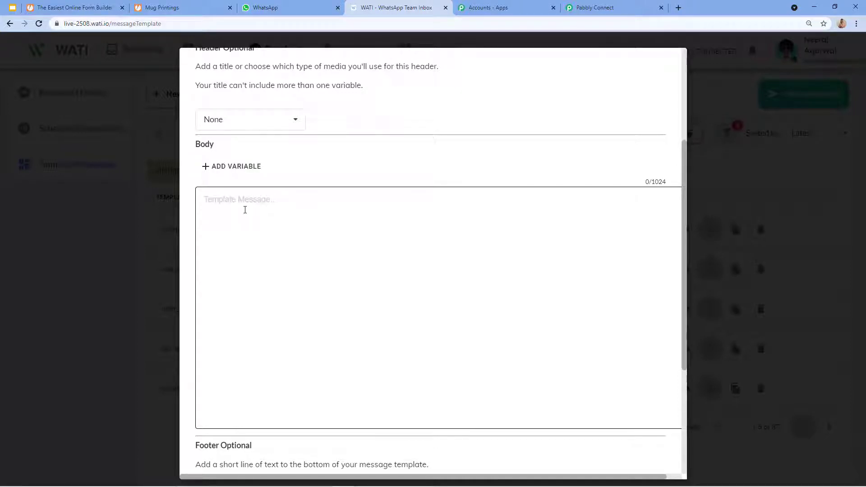
scroll(204, 243, down, 2)
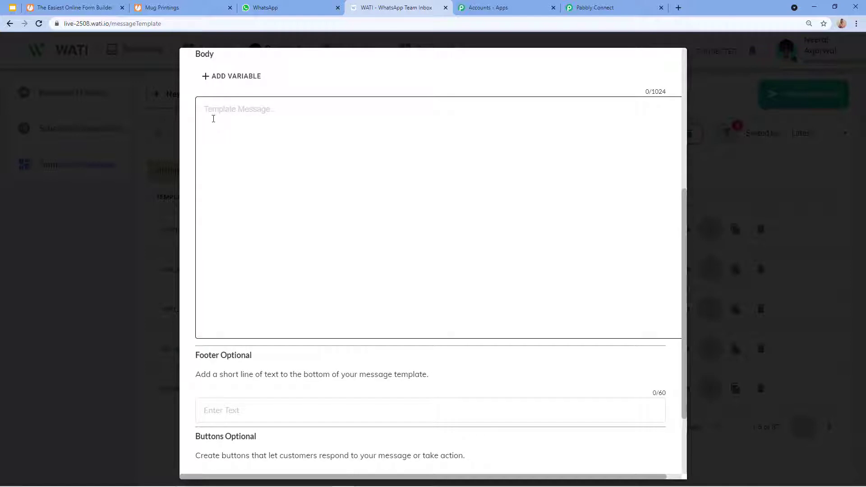
scroll(309, 218, down, 2)
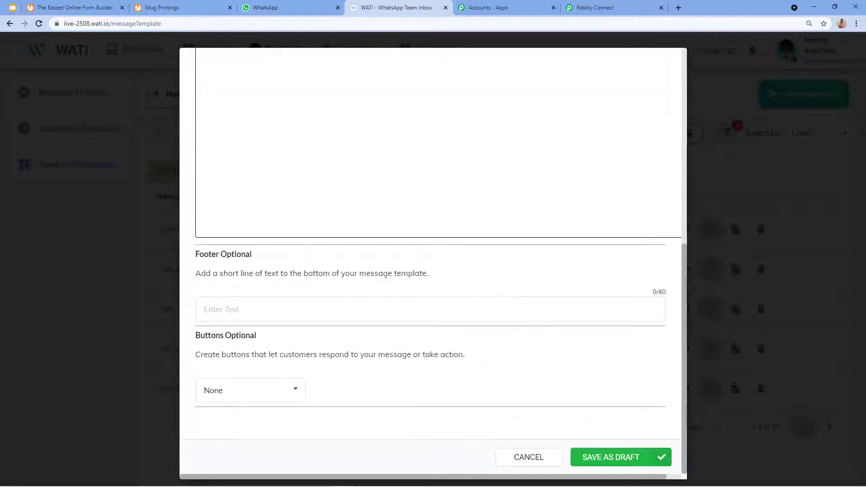
click(751, 155)
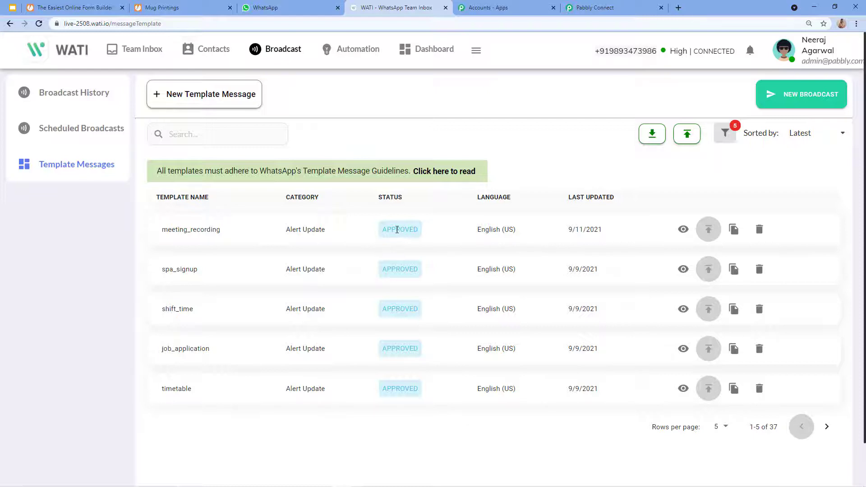
Step: Search 'order' in the Template dropdown and choose order_confirmation_alert
click(595, 8)
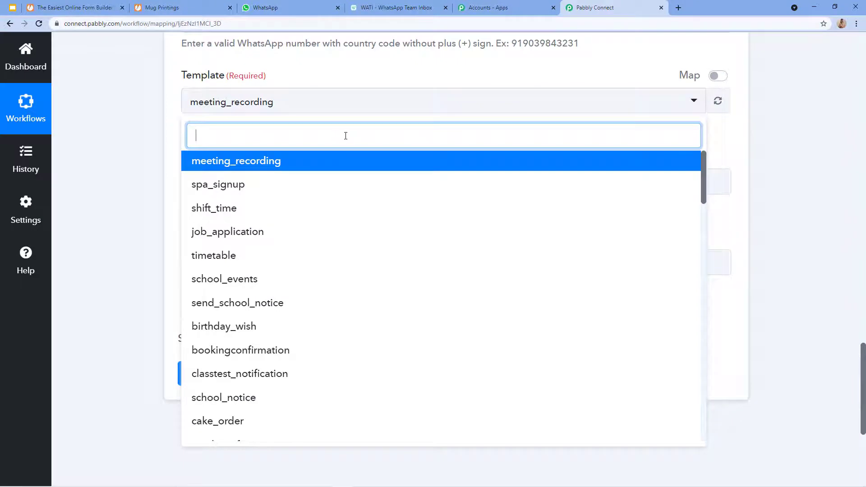
text(0)
key(BackSpace)
text(order)
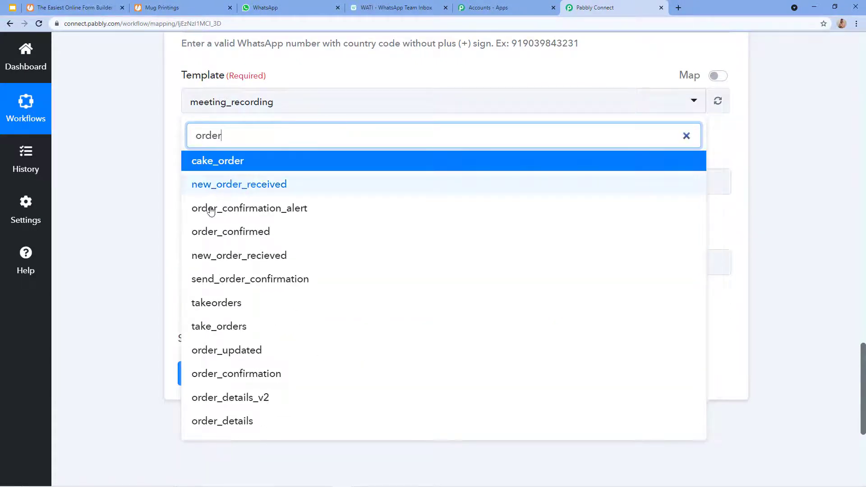
click(214, 208)
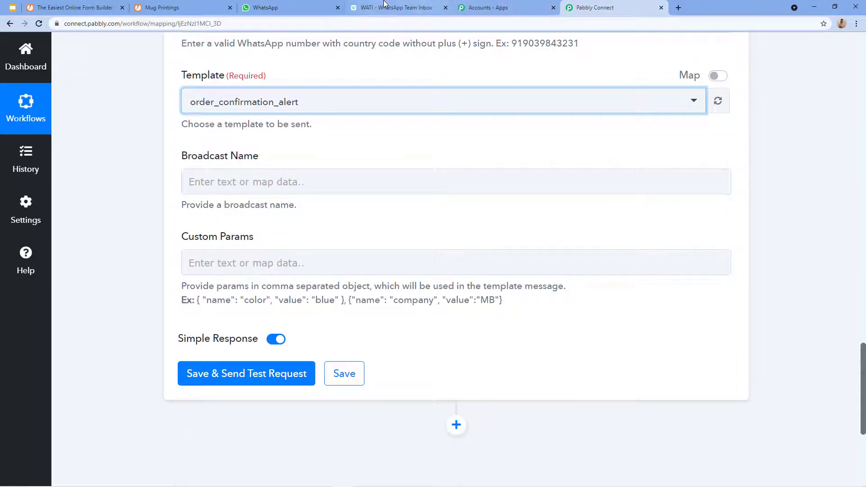
click(396, 8)
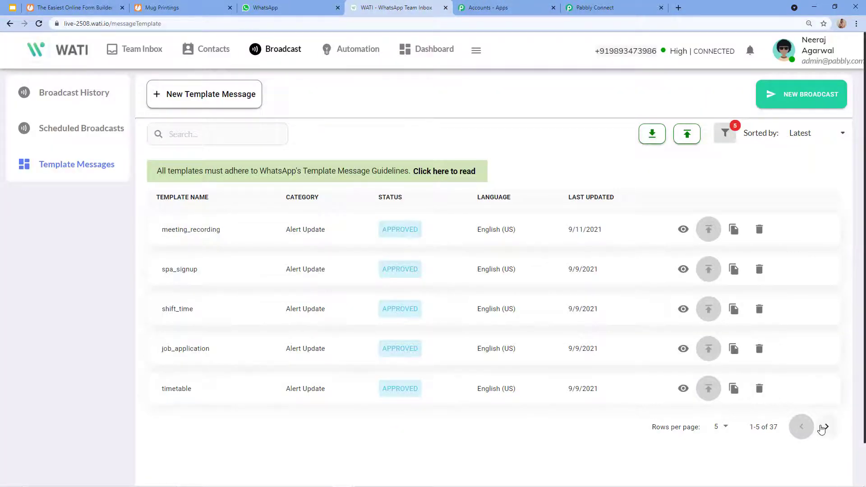
Step: Page WATI's template list to order_confirmation_alert, preview it, and enlarge its body to read the message
click(825, 427)
click(824, 426)
click(824, 426)
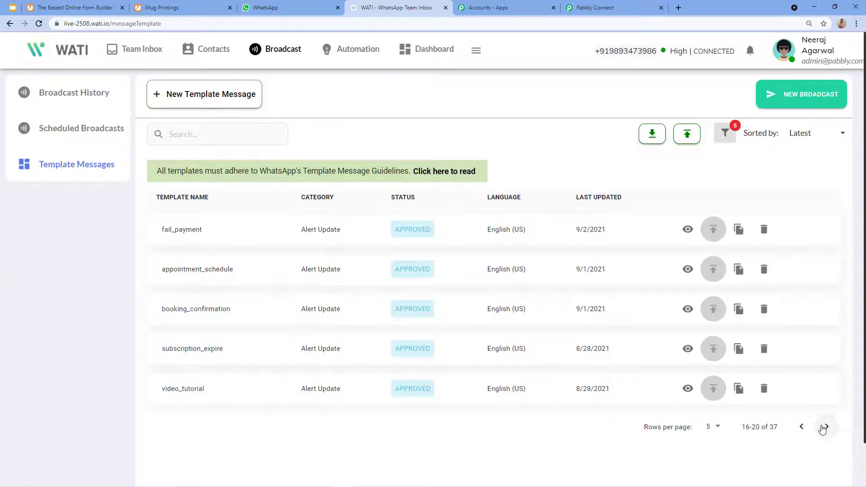
click(824, 426)
click(824, 426)
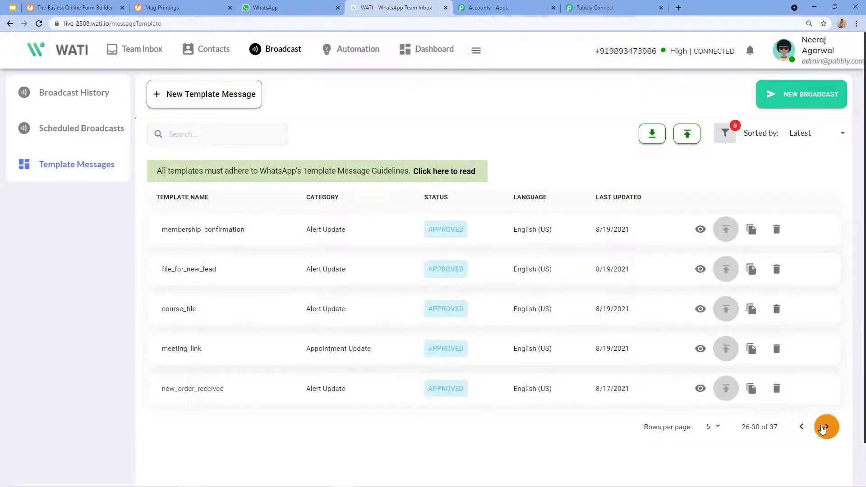
click(822, 427)
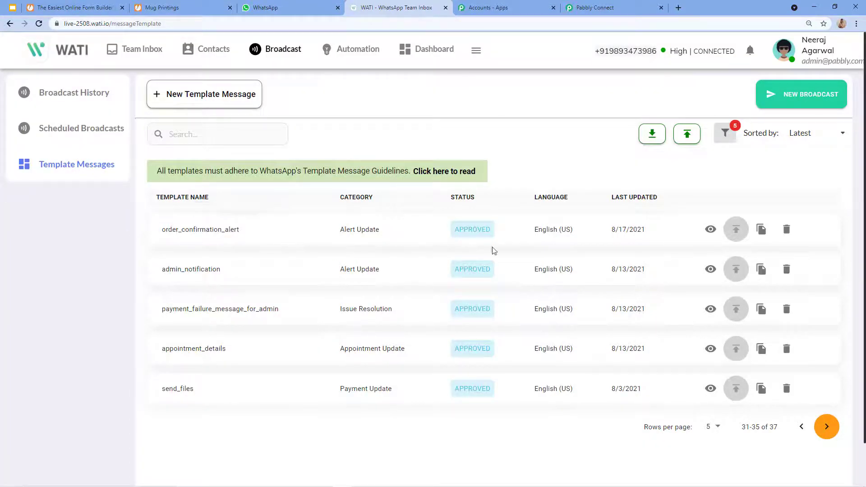
click(710, 230)
scroll(325, 187, down, 1)
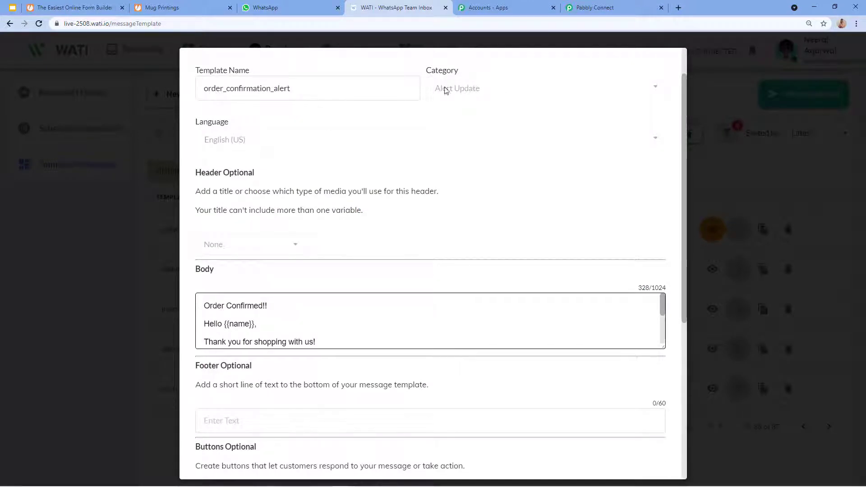
scroll(328, 200, down, 4)
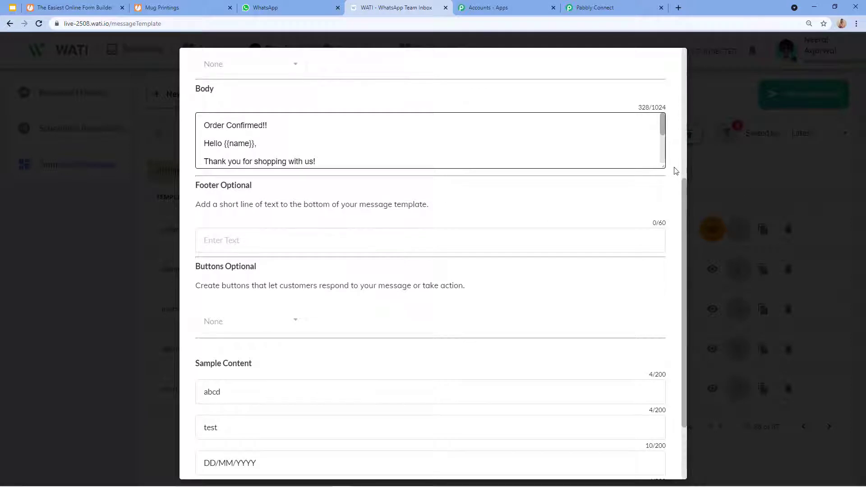
drag(661, 166, 661, 456)
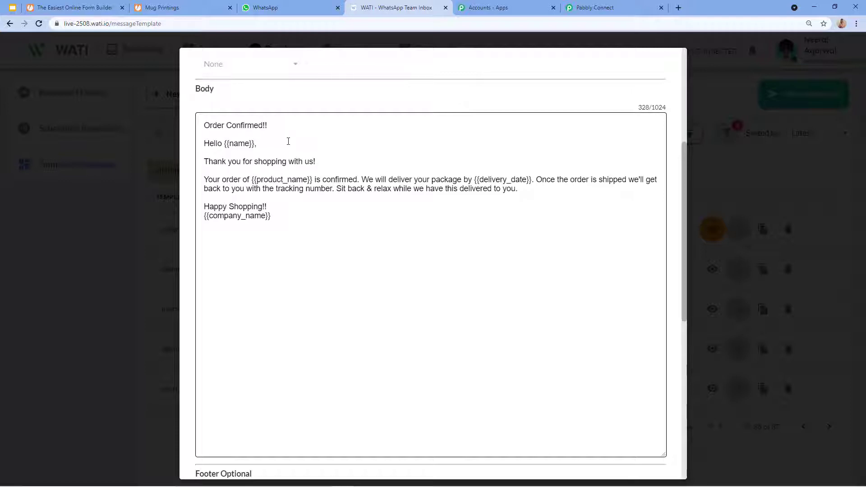
click(599, 4)
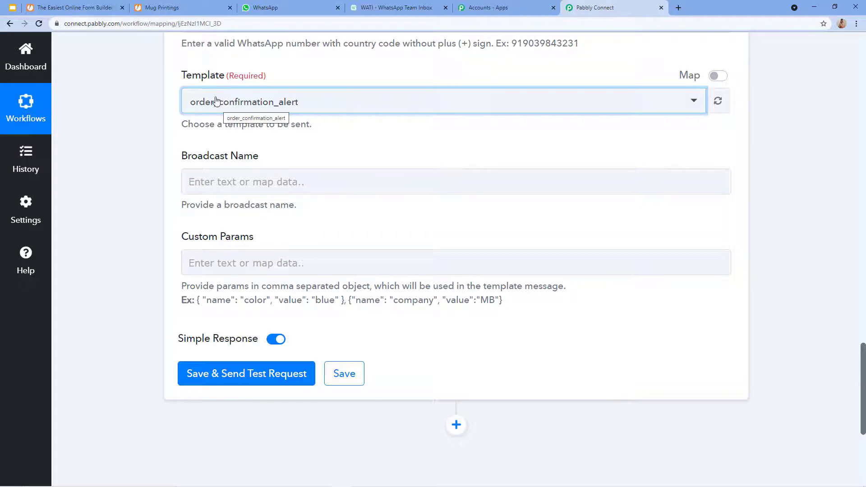
Step: Enter 'Mug Printing' as the broadcast name
scroll(212, 154, down, 1)
click(209, 134)
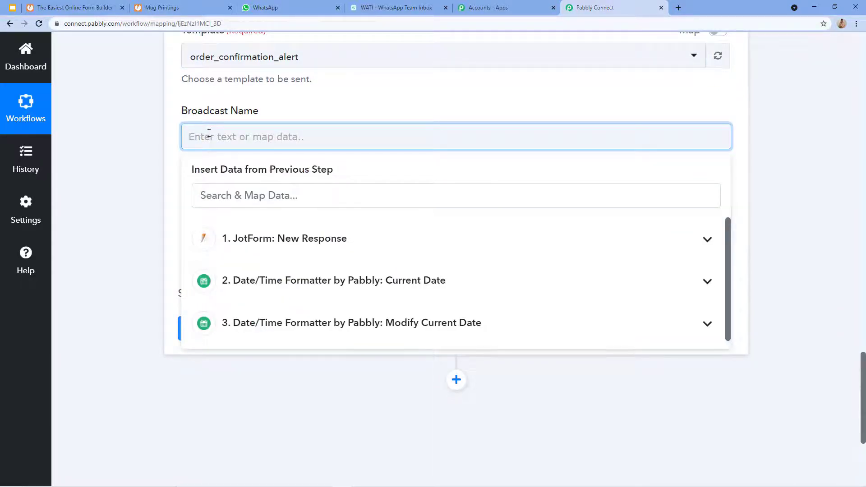
text(Mug P)
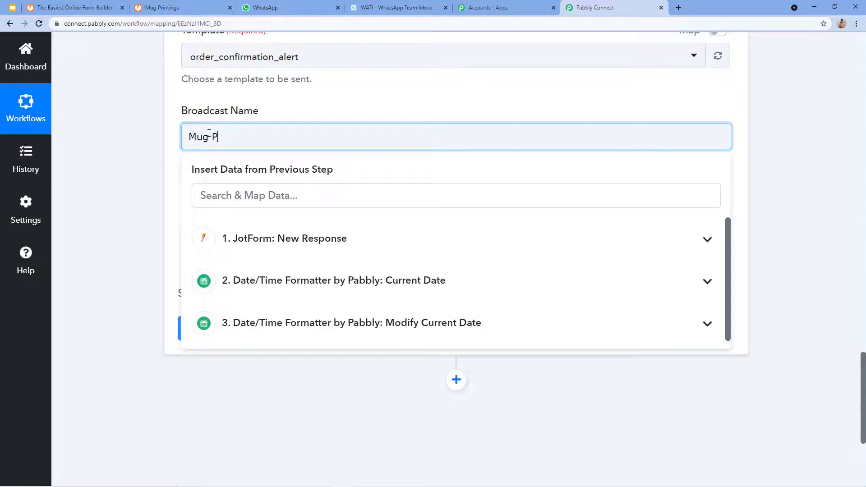
text(rinting)
Step: Close WATI's template preview and review the earlier broadcasts in the Broadcast List
click(294, 112)
click(365, 7)
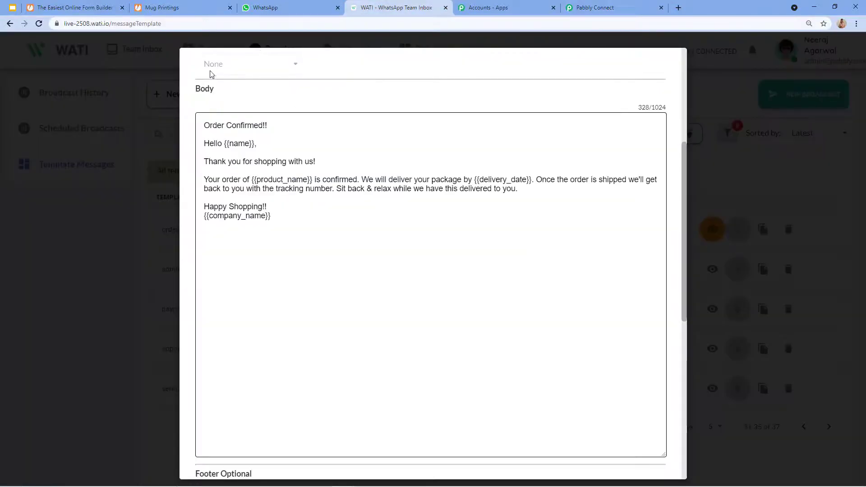
click(33, 99)
click(34, 98)
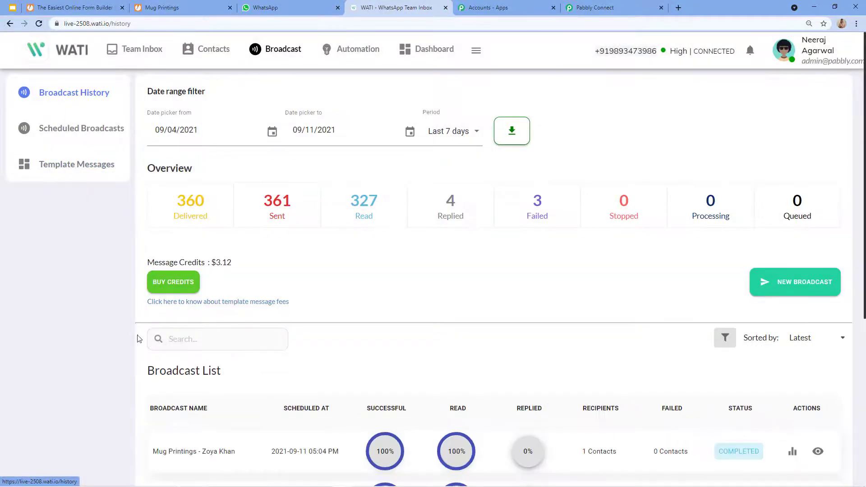
scroll(309, 456, down, 5)
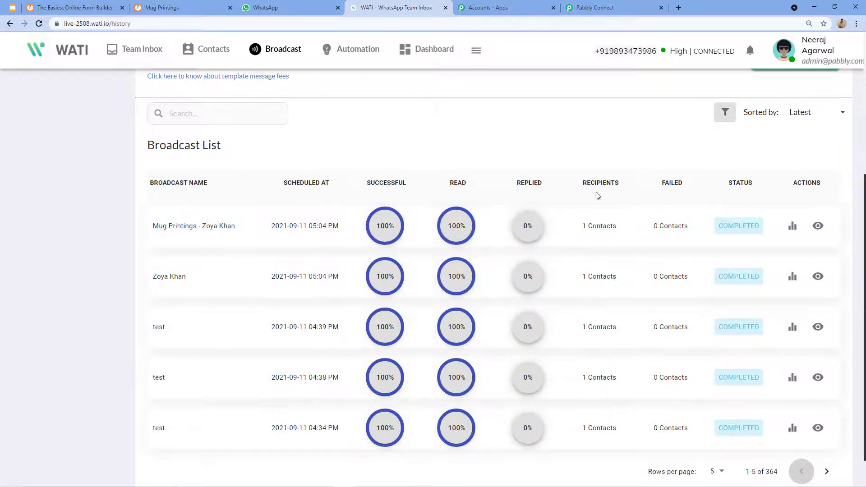
click(627, 8)
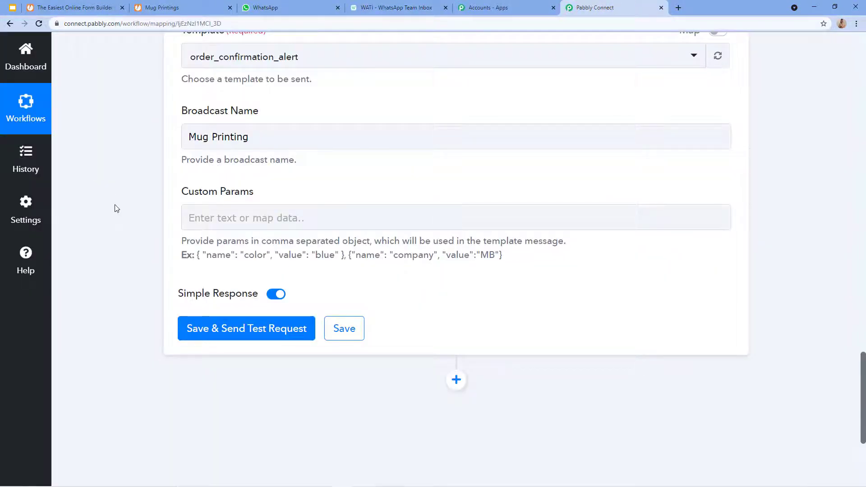
scroll(189, 110, down, 1)
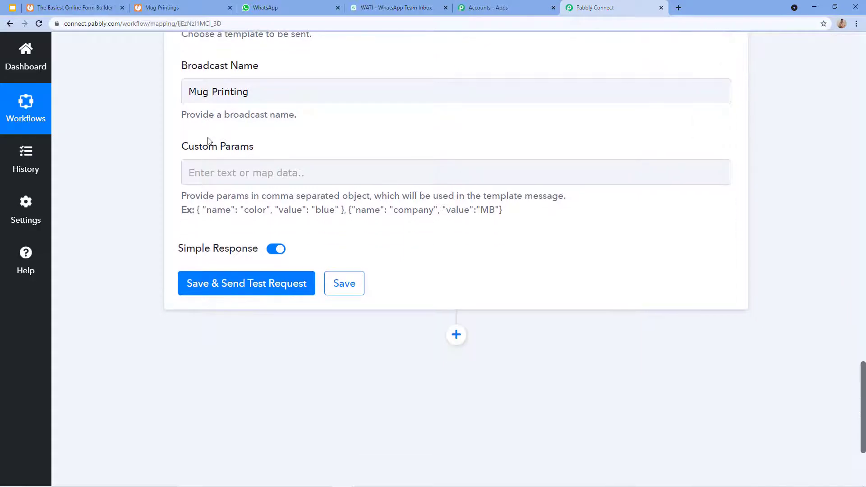
scroll(209, 142, down, 2)
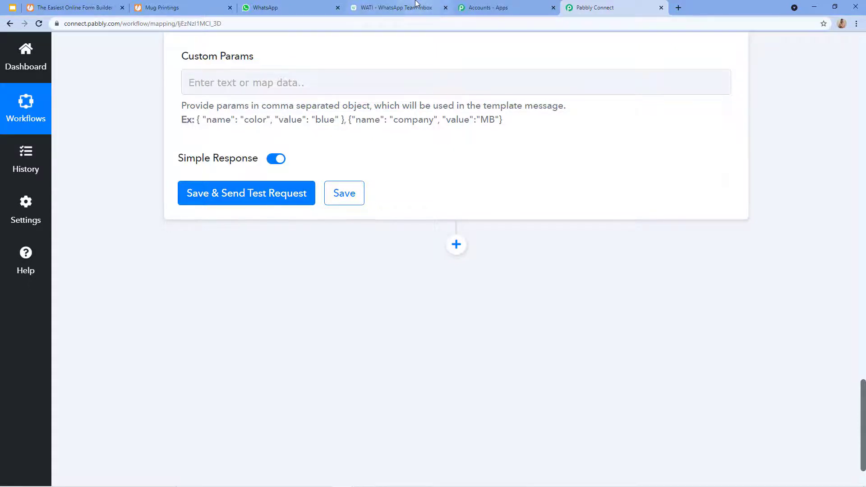
click(366, 11)
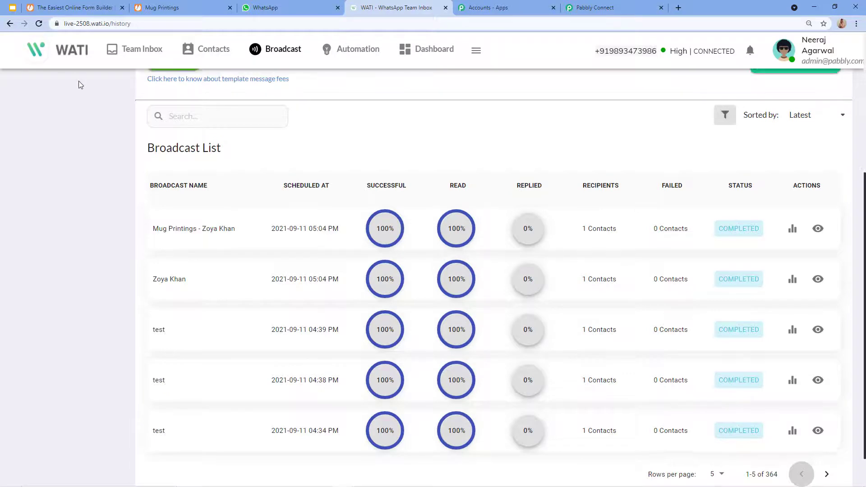
Step: Re-preview order_confirmation_alert and check its name, product_name, delivery_date and company_name placeholders
scroll(73, 86, up, 4)
click(53, 122)
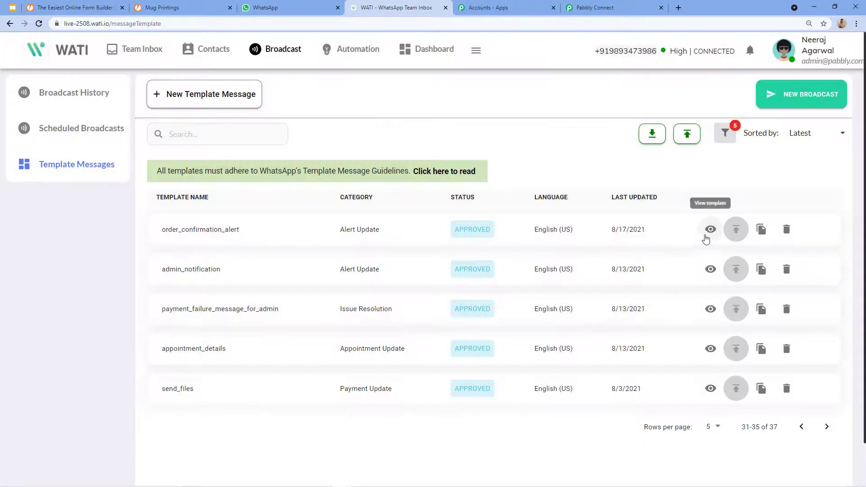
click(706, 237)
scroll(630, 205, down, 3)
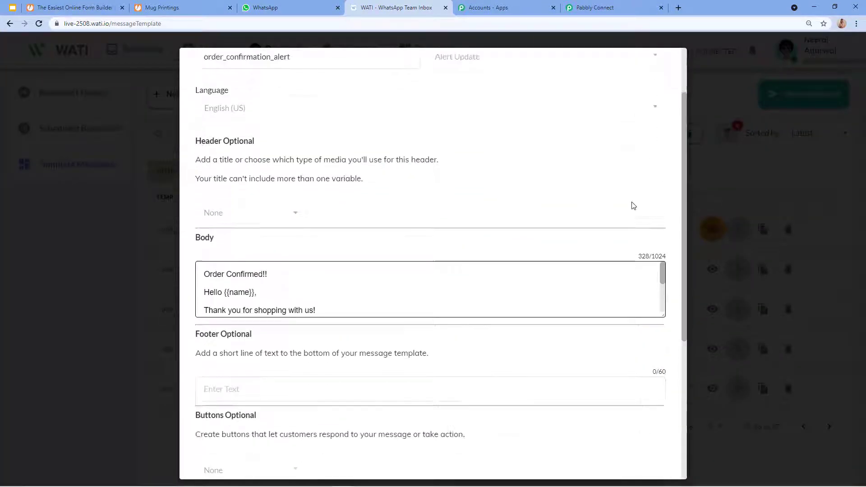
drag(661, 256, 668, 483)
scroll(216, 242, down, 1)
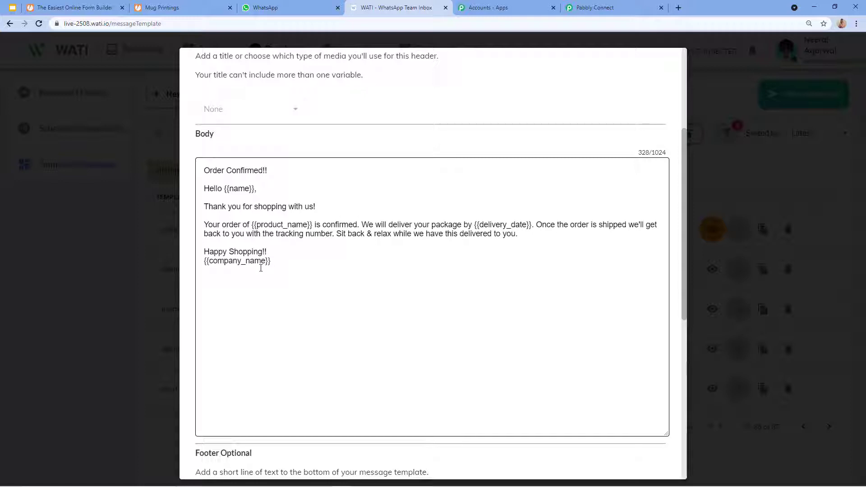
click(621, 4)
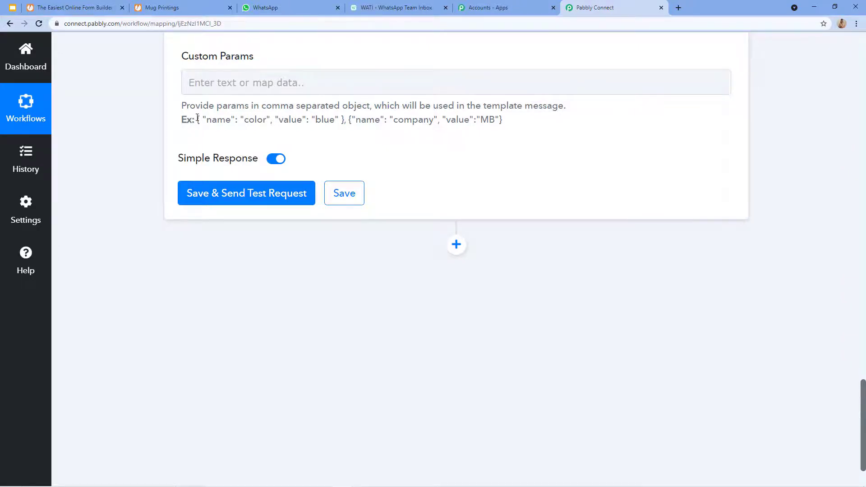
Step: Paste copies of the example parameter object so Custom Params hold four entries
drag(197, 118, 351, 143)
key(ctrl+c)
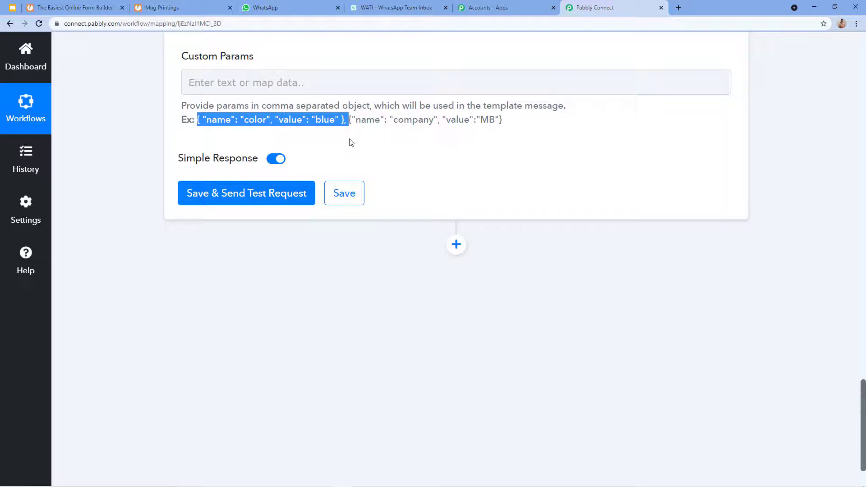
click(230, 77)
key(ctrl+v)
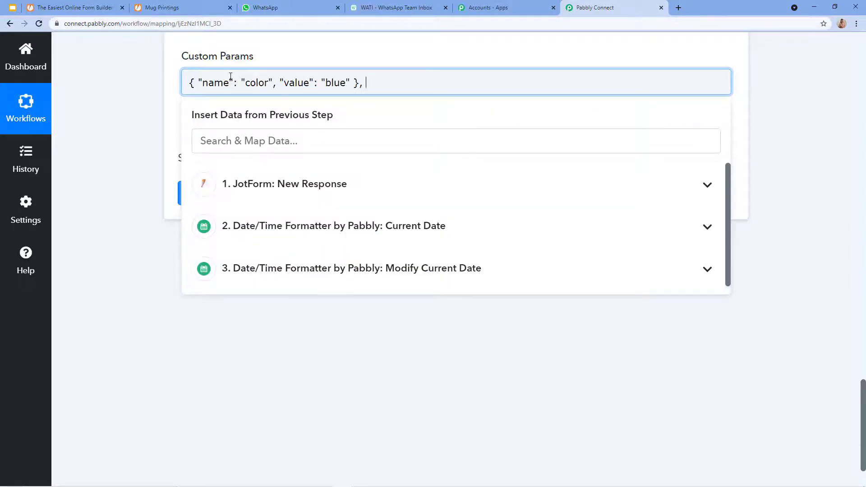
key(ctrl+v)
key(ctrl+v)
text(v)
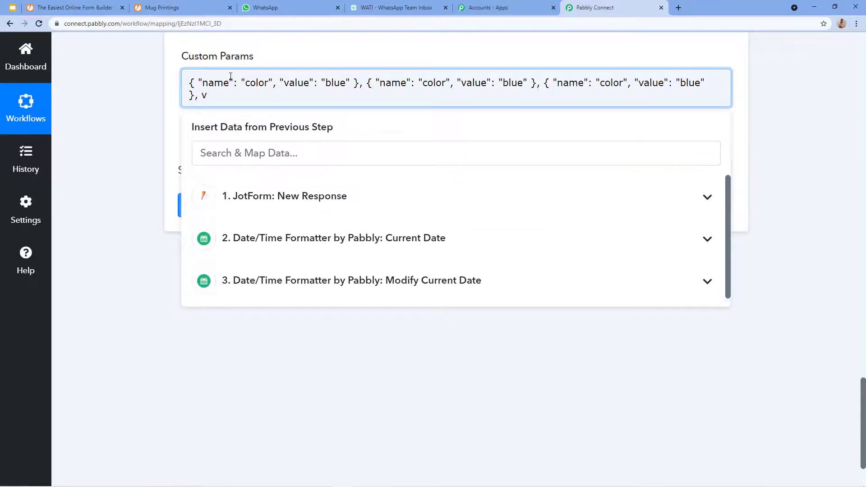
key(BackSpace)
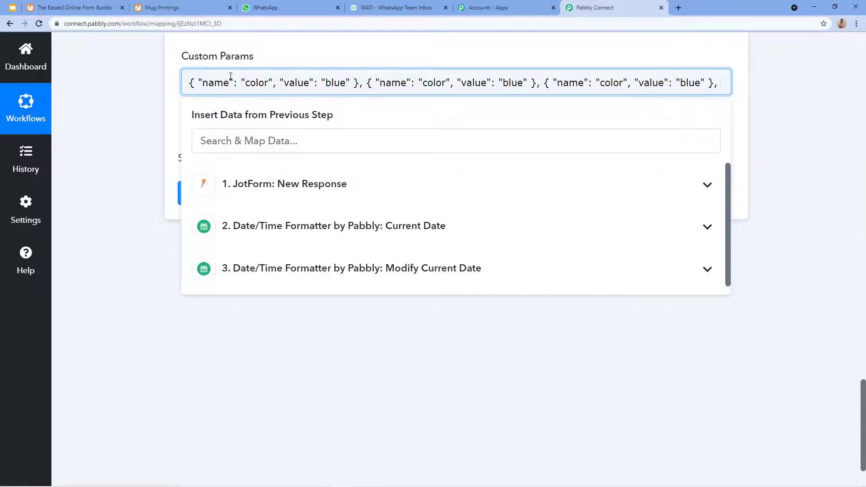
key(ctrl+v)
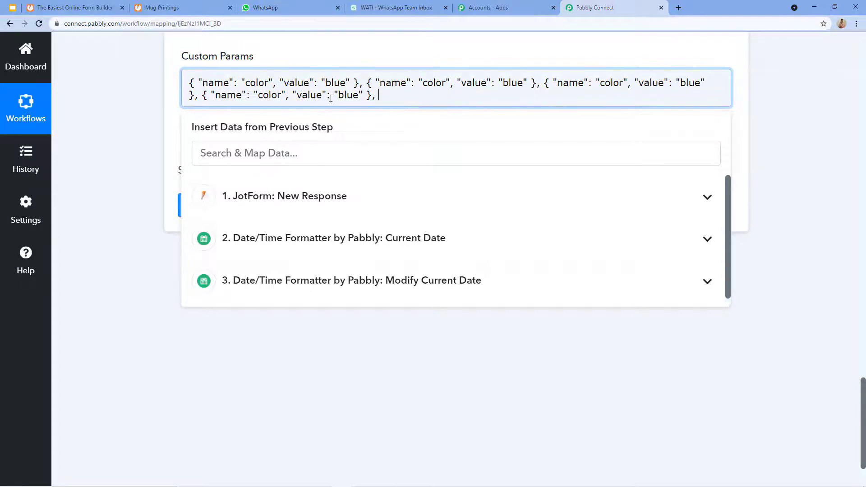
Step: Rename the first parameter from color to name and clear its blue value
click(392, 7)
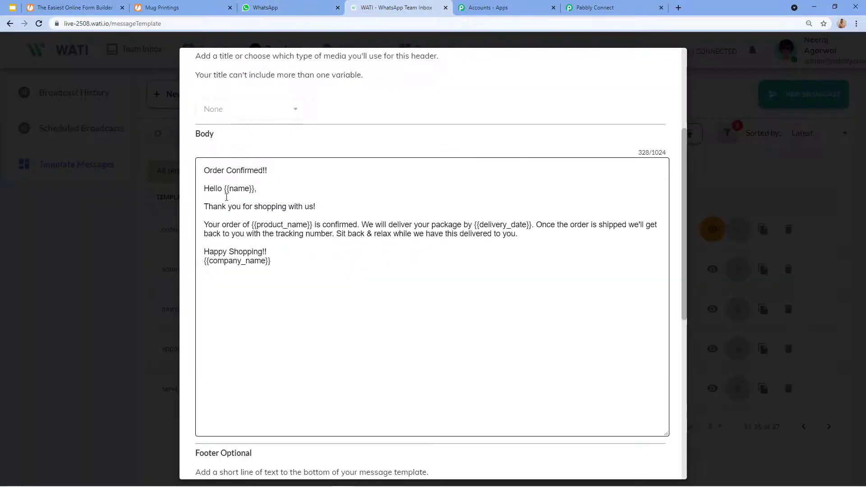
click(582, 6)
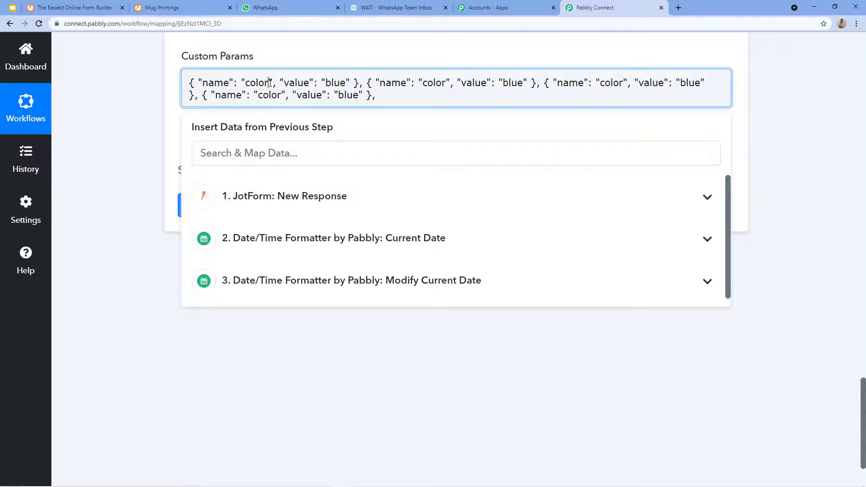
click(270, 83)
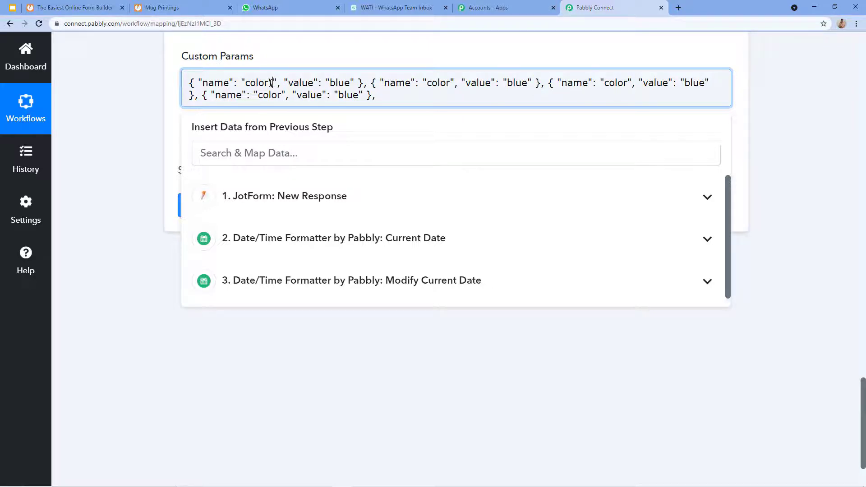
key(BackSpace)
key(BackSpace)
key(BackSpace)
key(BackSpace)
key(BackSpace)
text(n)
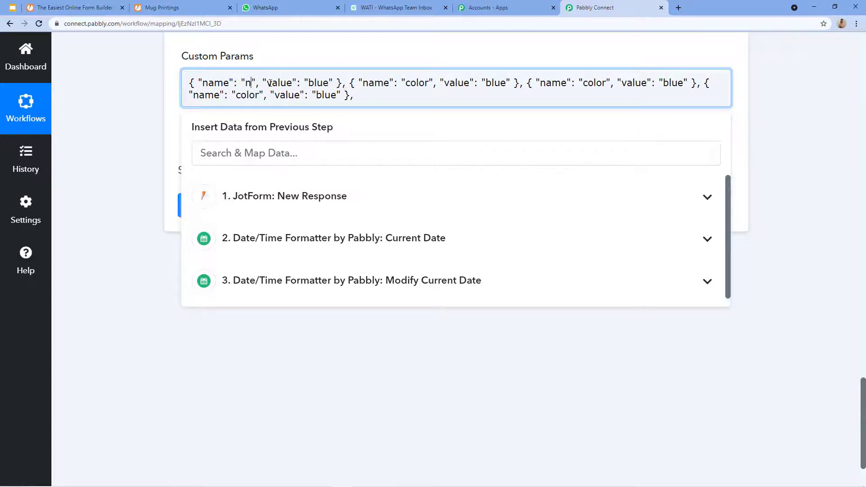
text(ame)
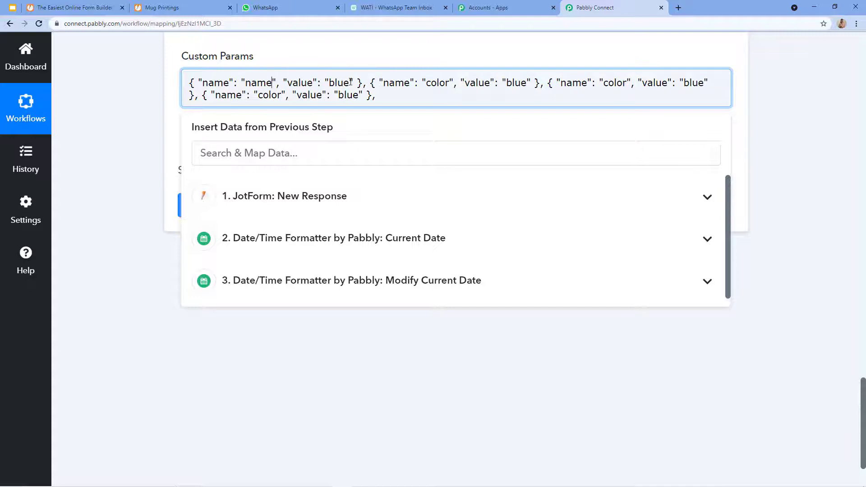
click(350, 82)
key(BackSpace)
key(BackSpace)
key(BackSpace)
key(BackSpace)
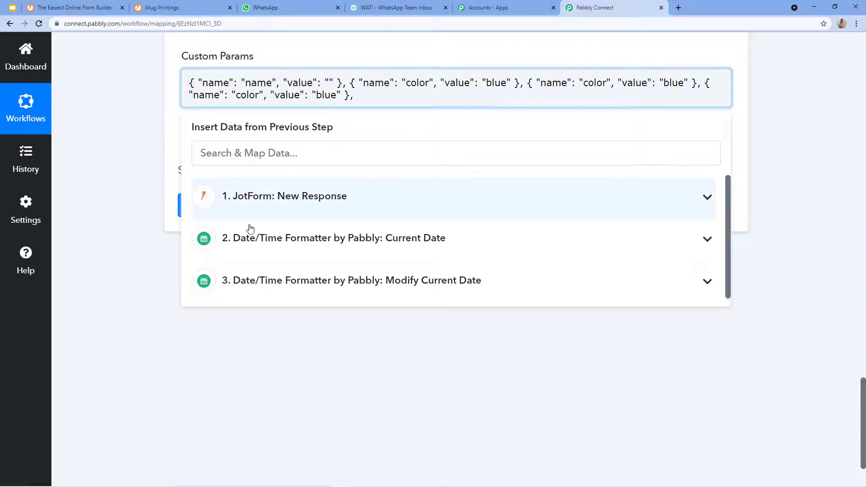
Step: Map the JotForm first-name and last-name fields into the name parameter's value
click(285, 195)
scroll(400, 238, down, 6)
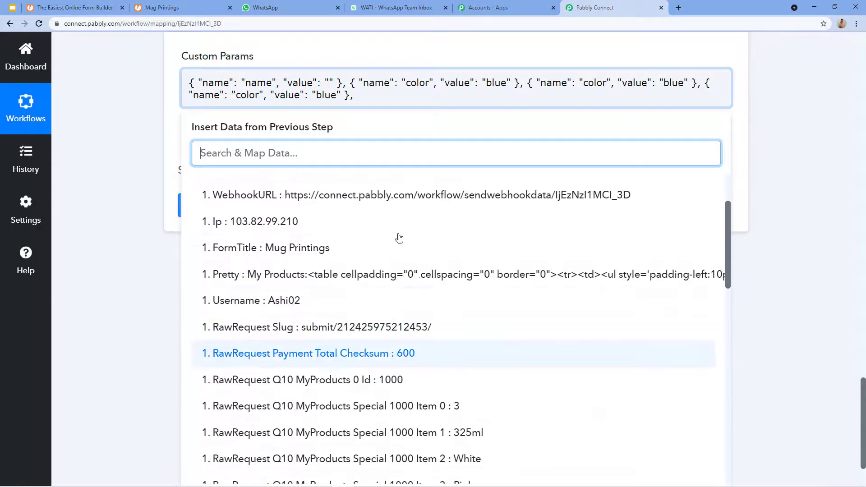
scroll(336, 383, down, 5)
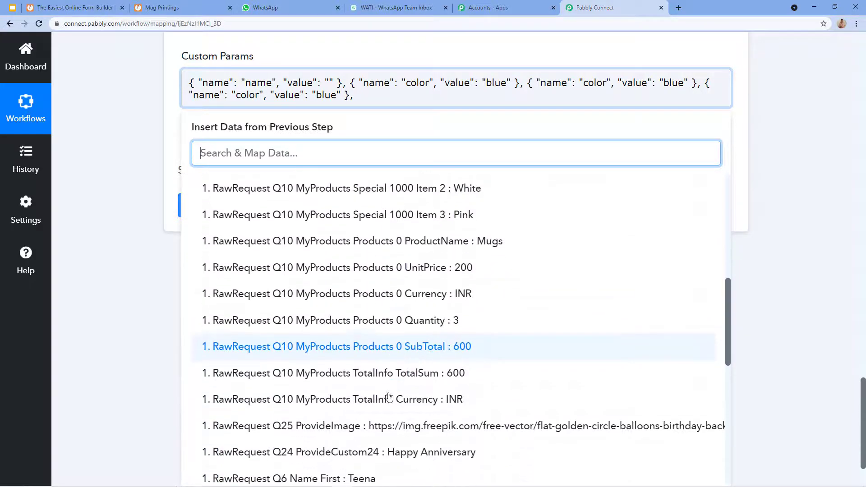
scroll(424, 381, down, 3)
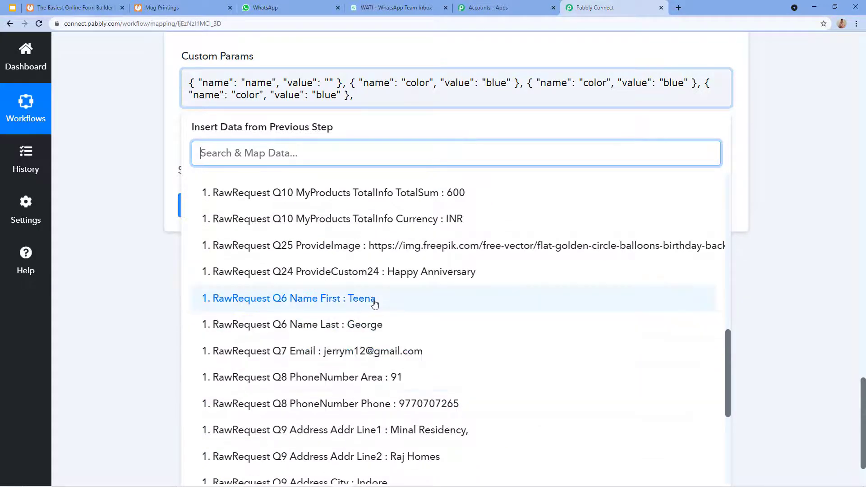
click(372, 298)
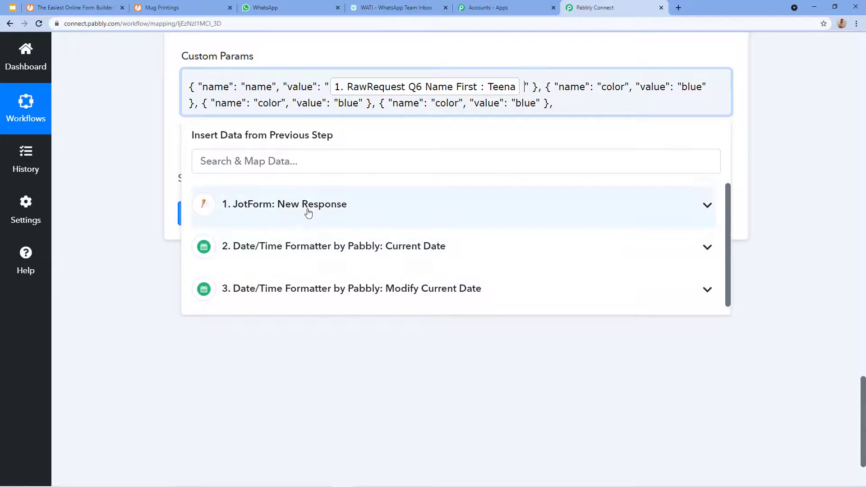
click(310, 213)
scroll(370, 372, down, 7)
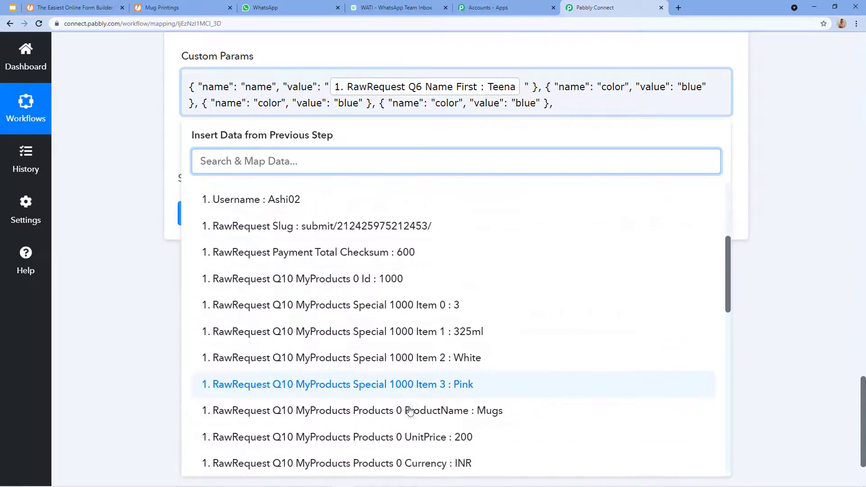
scroll(410, 410, down, 4)
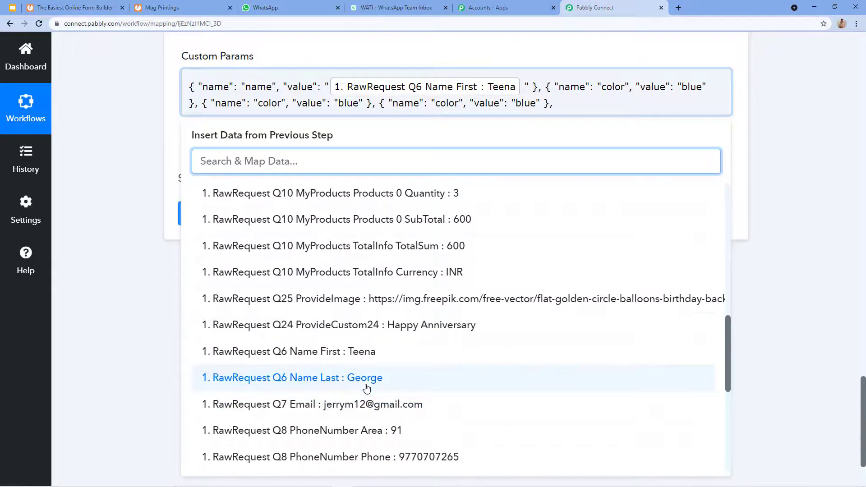
click(366, 387)
click(518, 72)
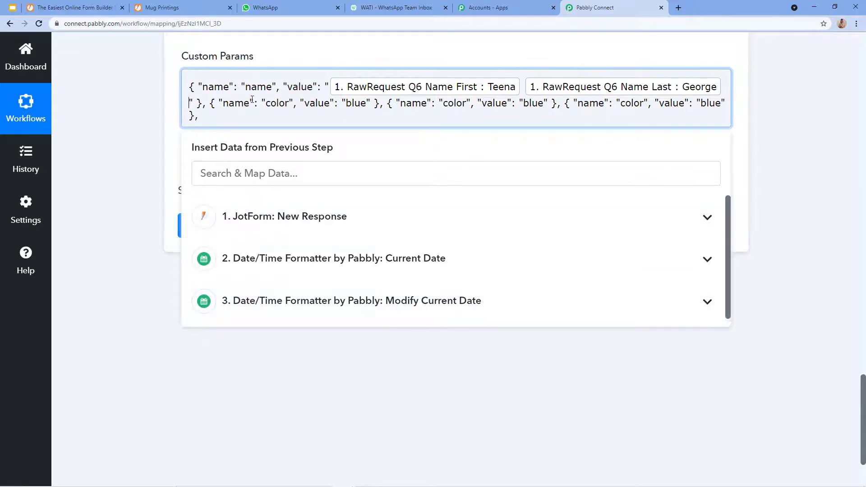
Step: Rename the second parameter to product_name and clear its blue value
click(375, 11)
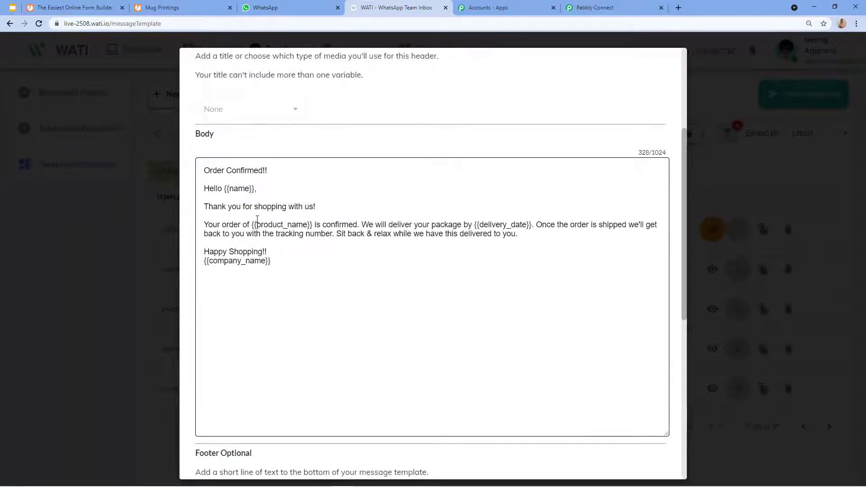
click(586, 7)
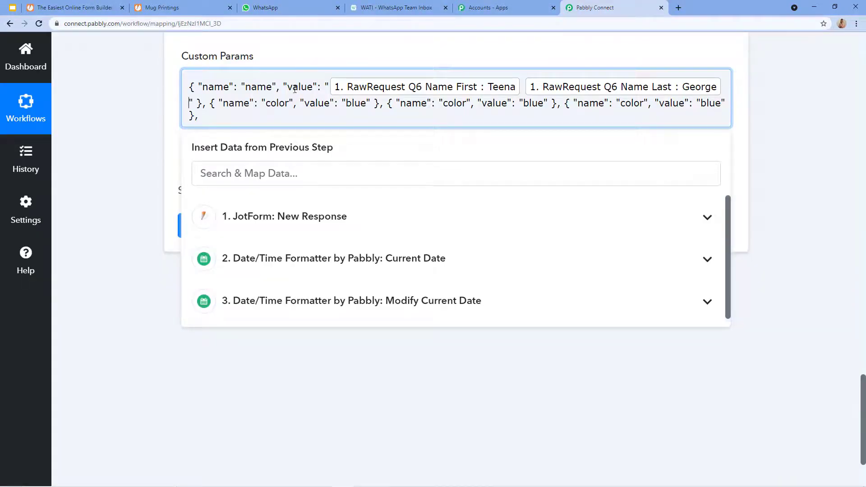
click(288, 103)
key(BackSpace)
key(BackSpace)
key(BackSpace)
key(BackSpace)
key(BackSpace)
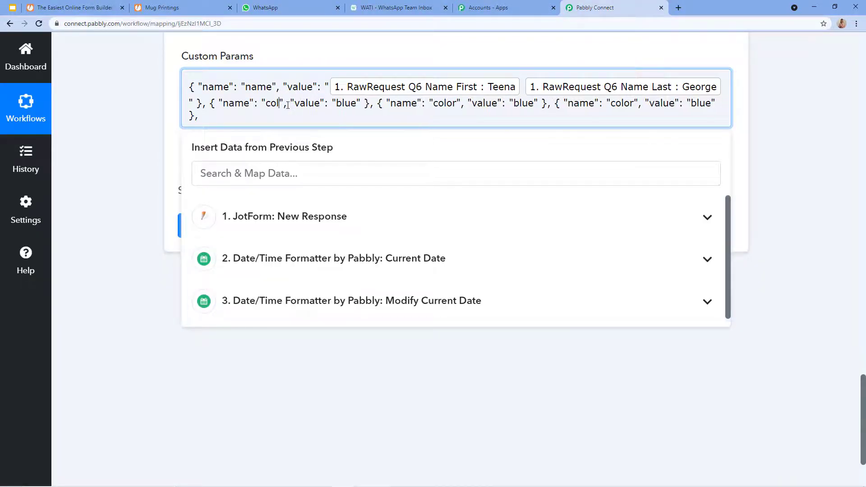
text(prod)
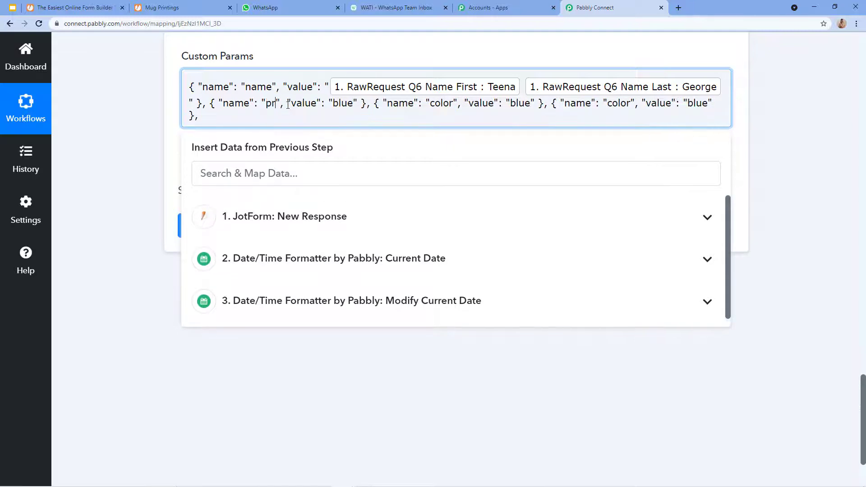
text(uct)
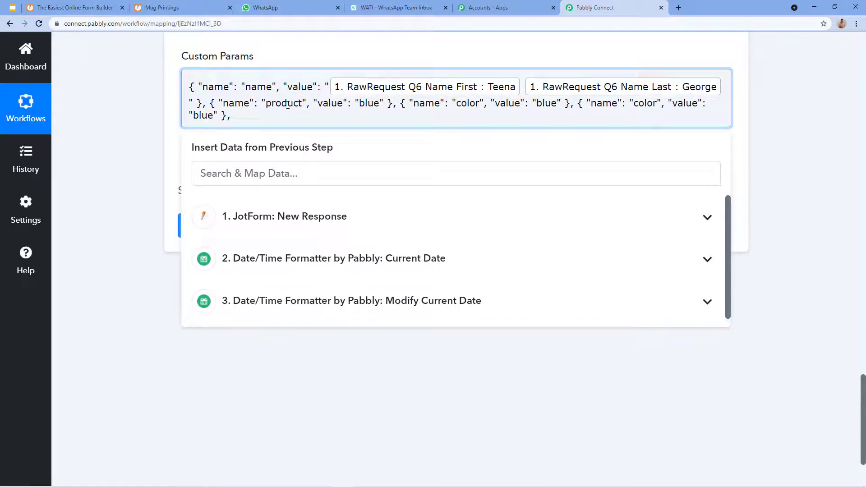
text(_name)
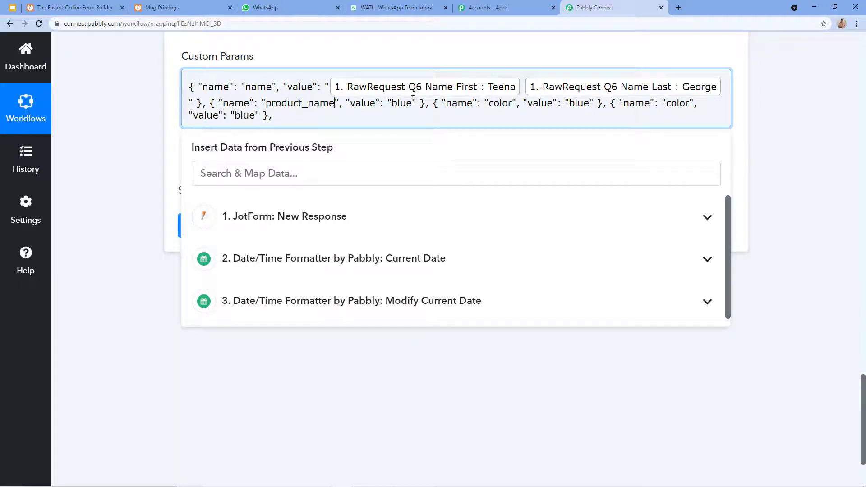
key(BackSpace)
key(BackSpace)
key(BackSpace)
key(BackSpace)
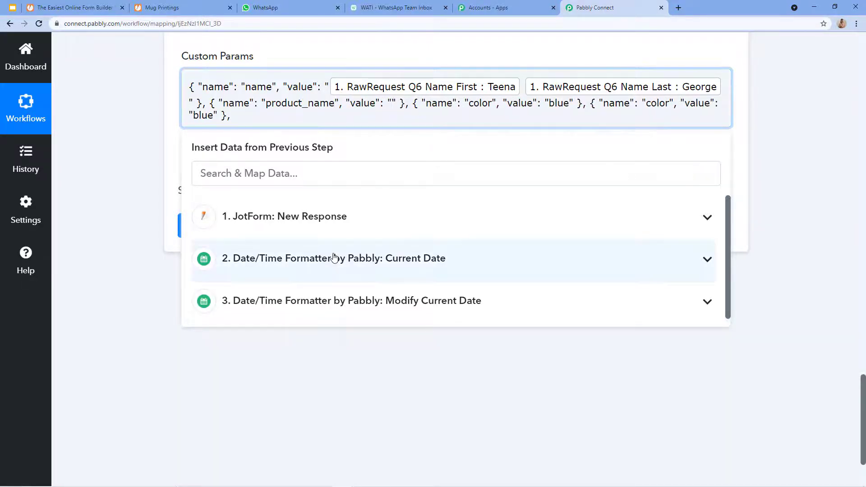
Step: Insert the JotForm ProductName, 325ml size and White colour fields into product_name
click(319, 224)
scroll(324, 329, down, 7)
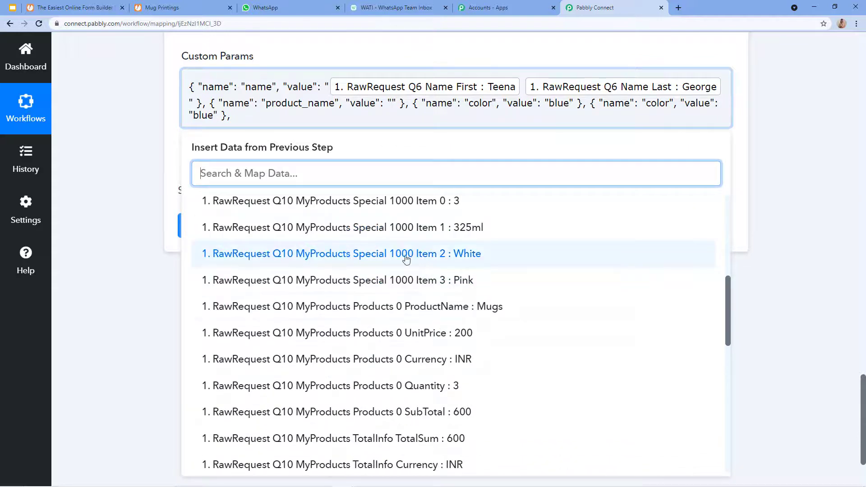
scroll(429, 243, up, 1)
scroll(427, 248, down, 2)
click(429, 262)
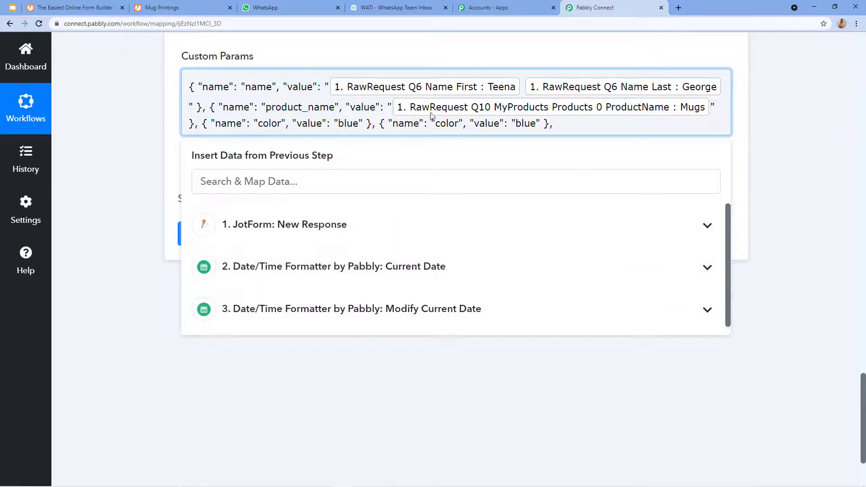
click(386, 230)
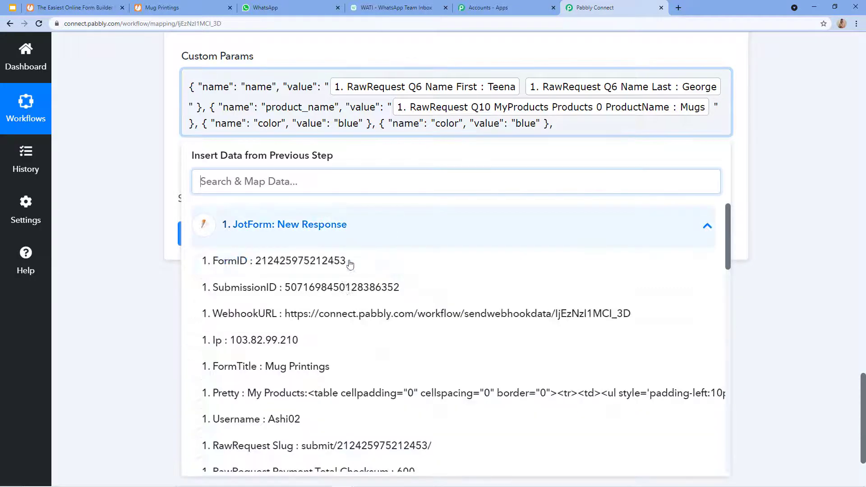
scroll(350, 308, down, 4)
scroll(349, 308, down, 1)
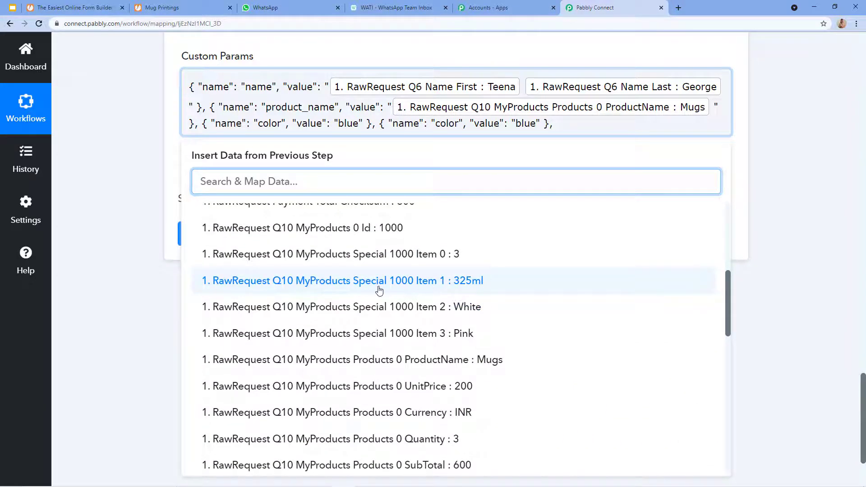
click(416, 289)
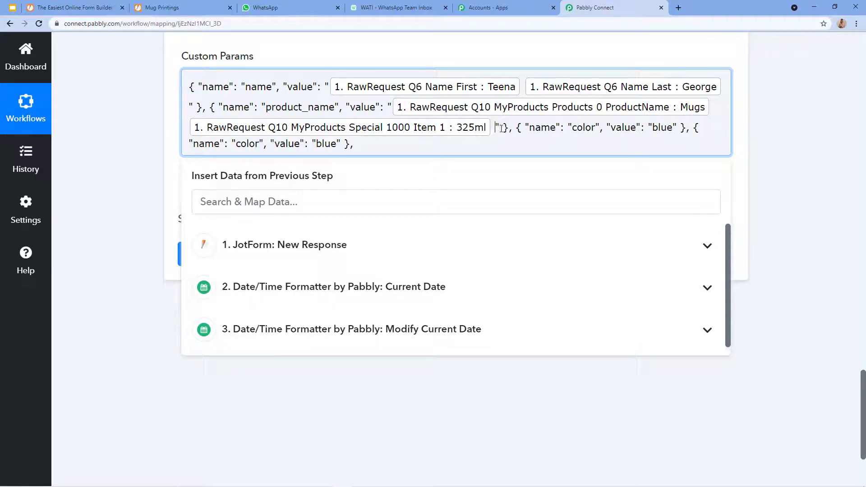
click(348, 285)
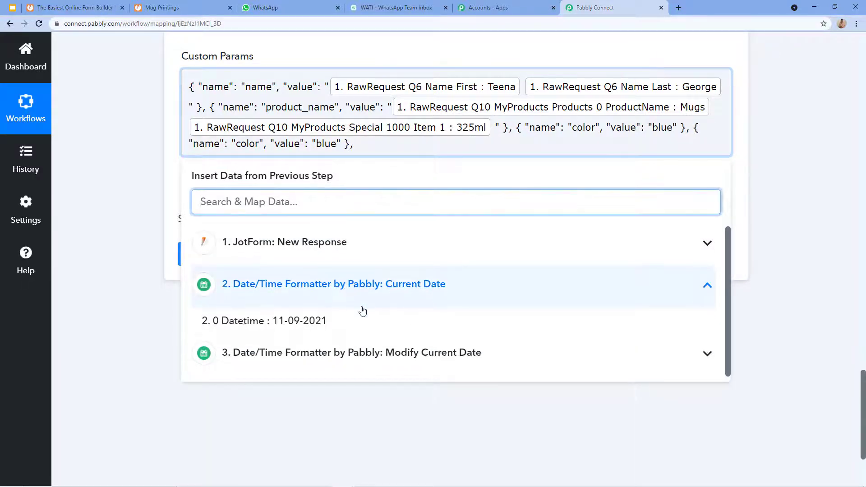
click(323, 251)
scroll(379, 334, down, 4)
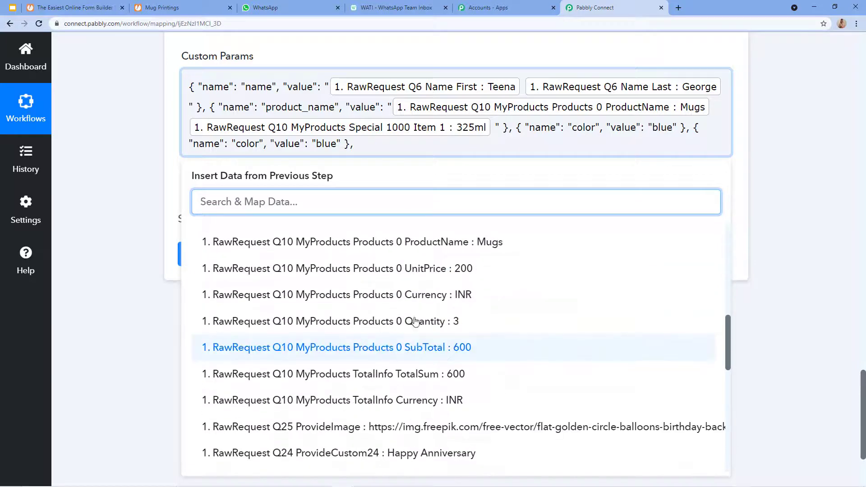
scroll(397, 316, up, 3)
click(434, 282)
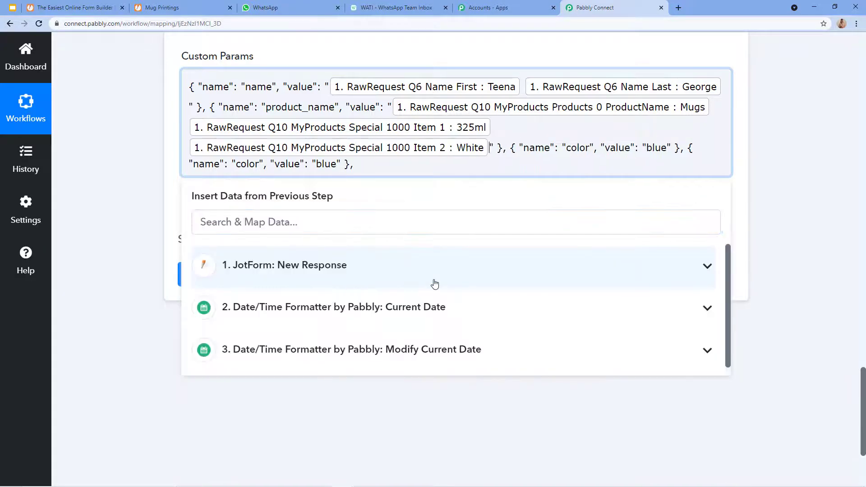
Step: Append ', handle_color :' followed by the Item 3 : Pink field
key(BackSpace)
text(, )
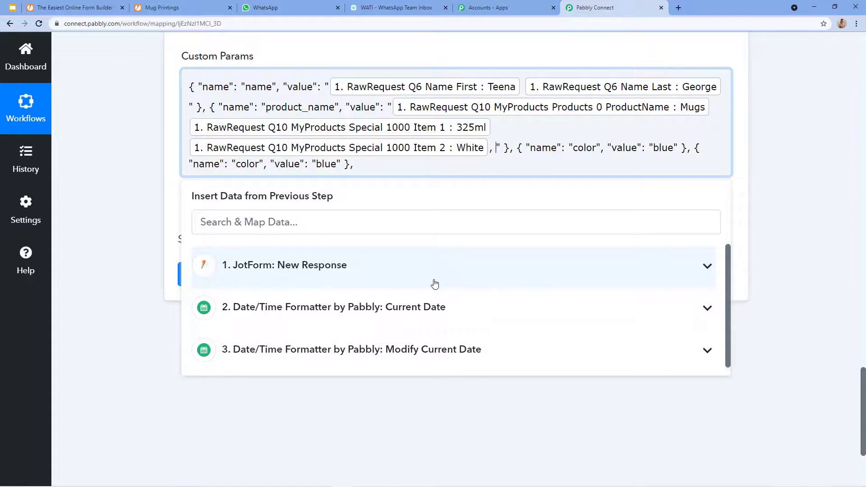
text(han)
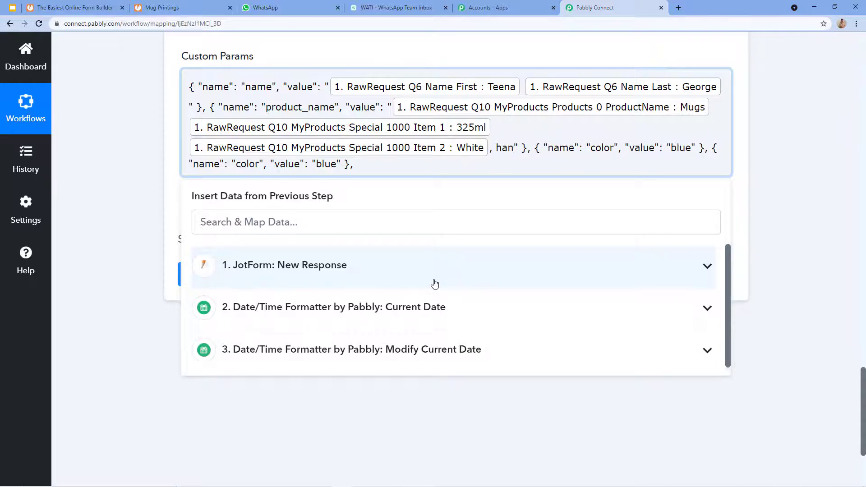
text(dle)
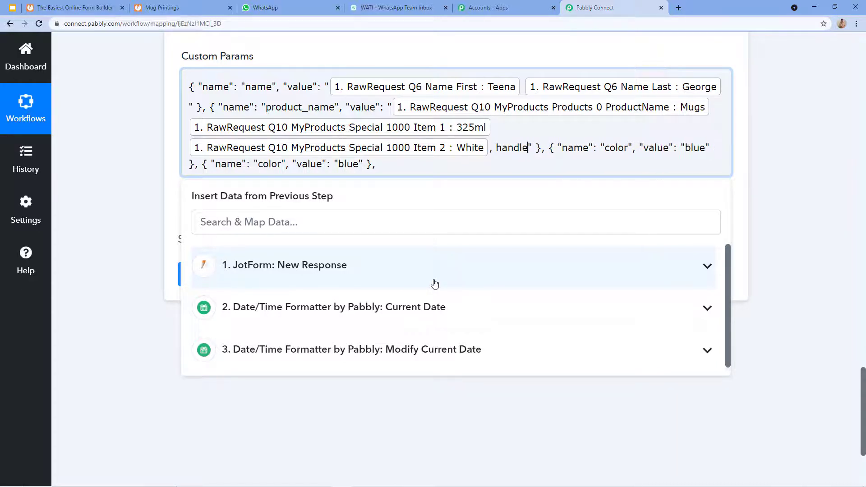
text(_)
text(color)
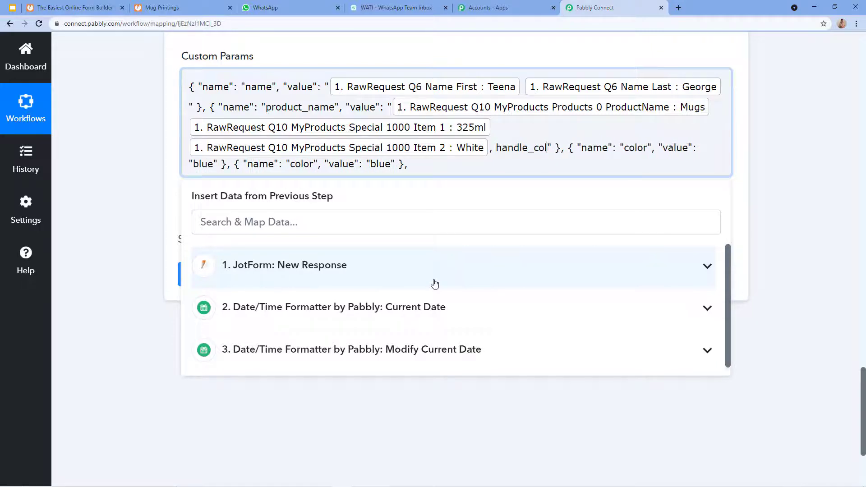
text( :)
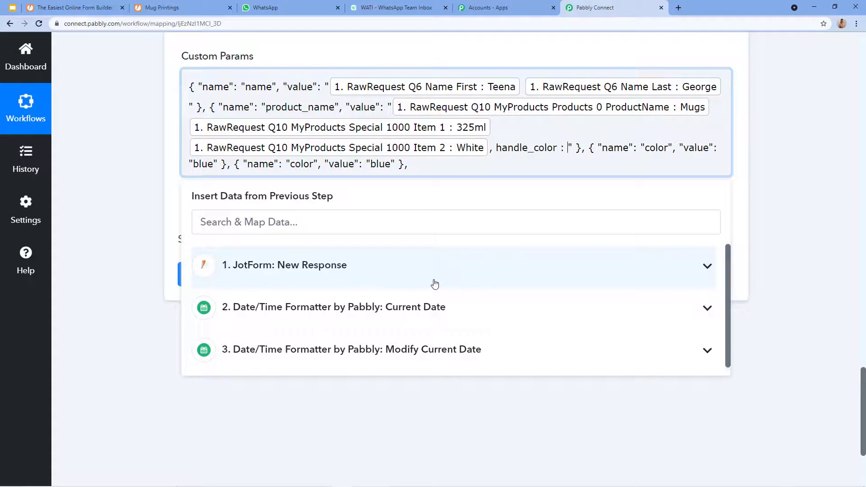
click(366, 271)
scroll(345, 321, down, 6)
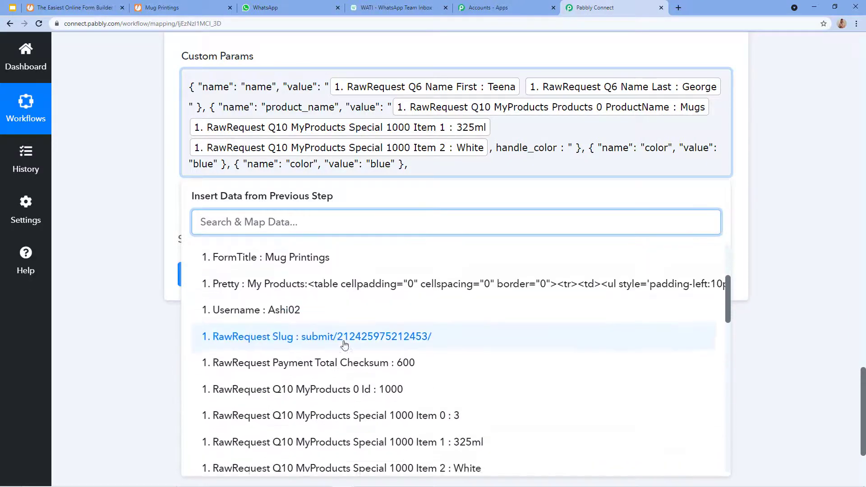
click(387, 336)
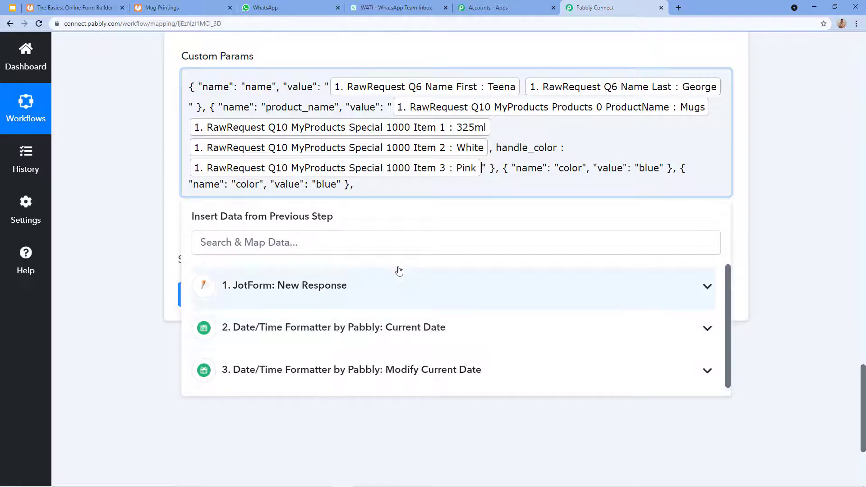
Step: Rename the next placeholder parameter to delivery_date to match the WATI template
click(413, 8)
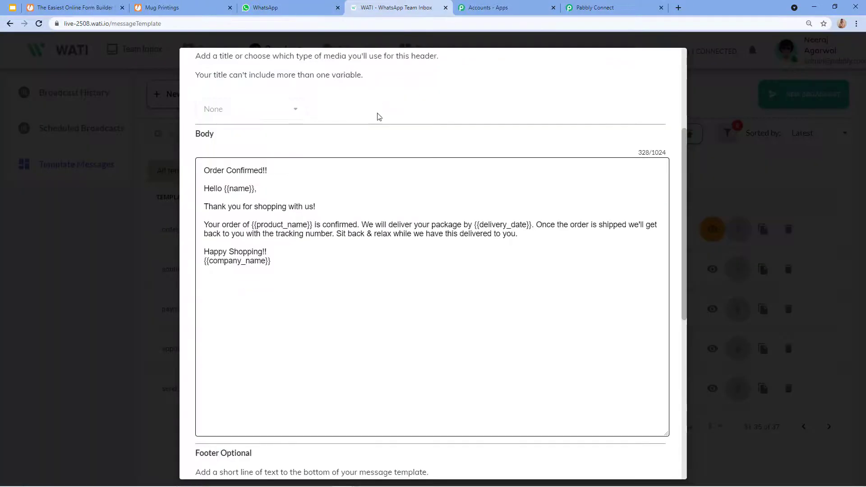
click(649, 8)
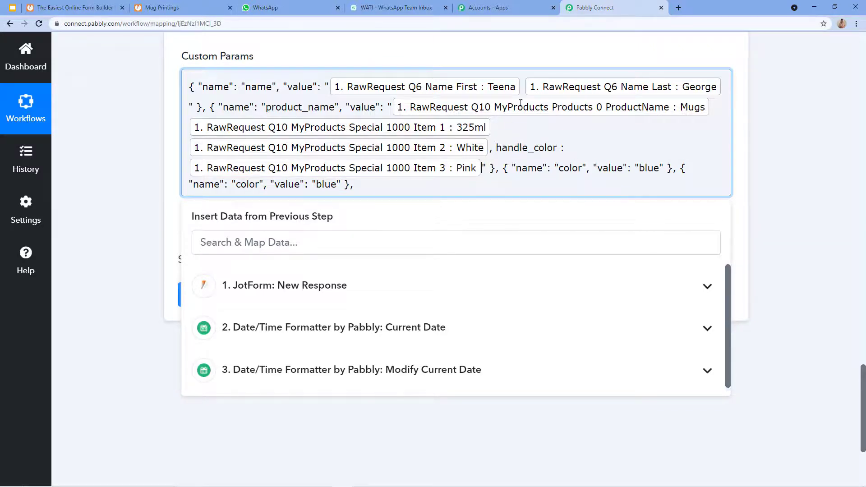
click(397, 7)
click(614, 7)
key(BackSpace)
key(BackSpace)
key(BackSpace)
key(BackSpace)
key(BackSpace)
text(deliver)
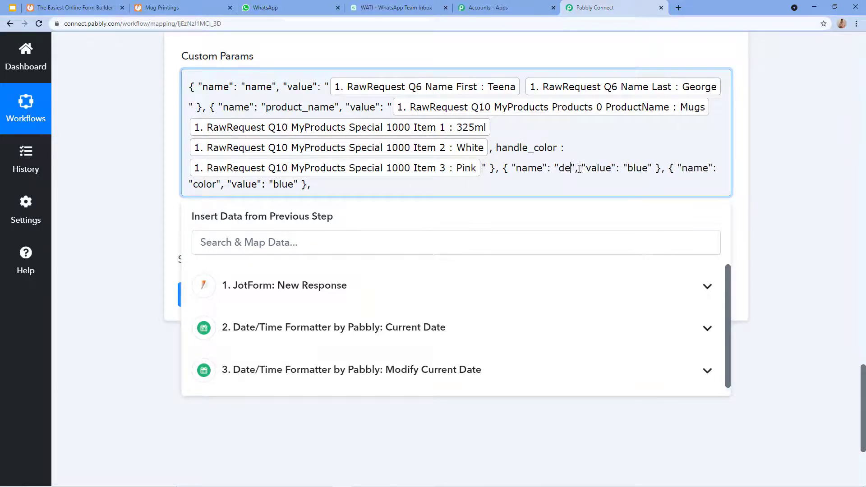
text(y)
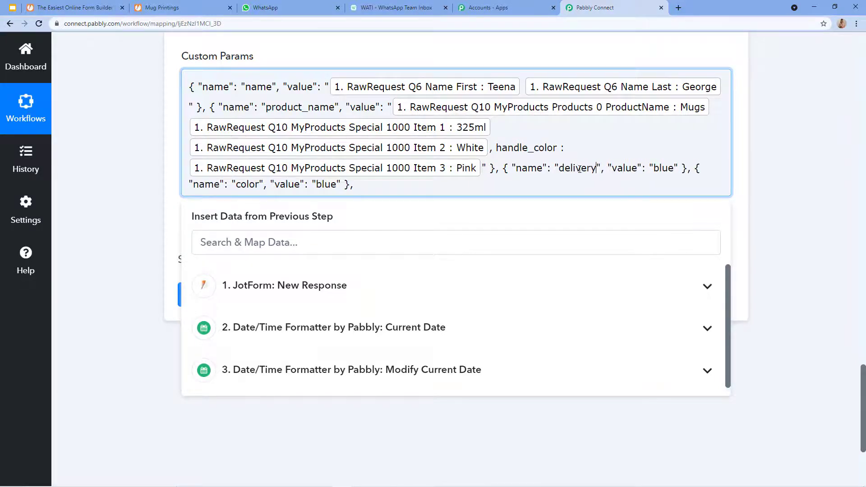
text(_date)
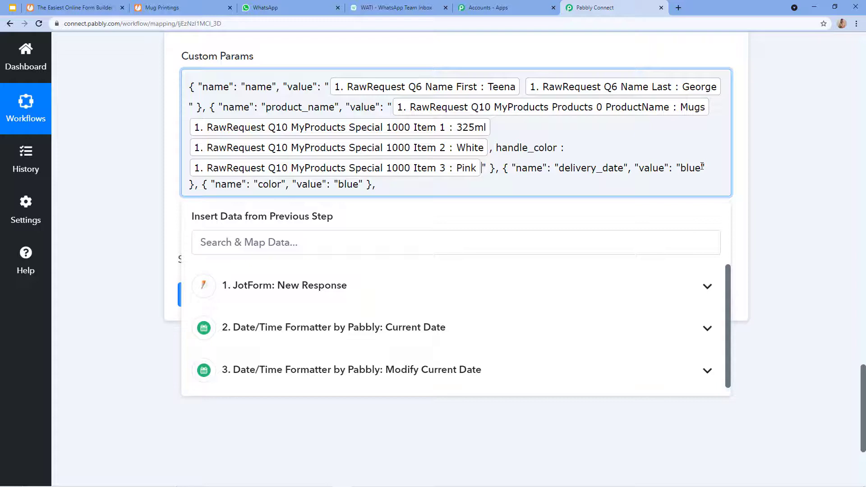
Step: Set delivery_date's value to the Modify Current Date Datetime field, 14-09-2021
click(586, 168)
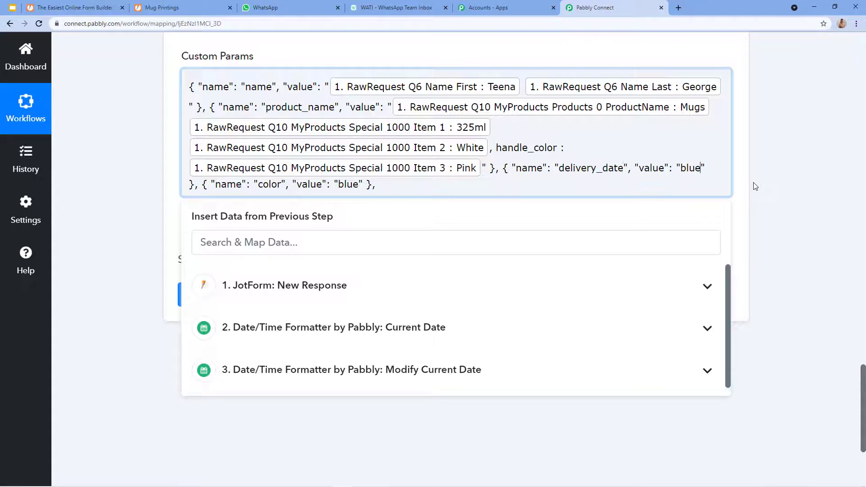
key(BackSpace)
key(BackSpace)
key(BackSpace)
key(BackSpace)
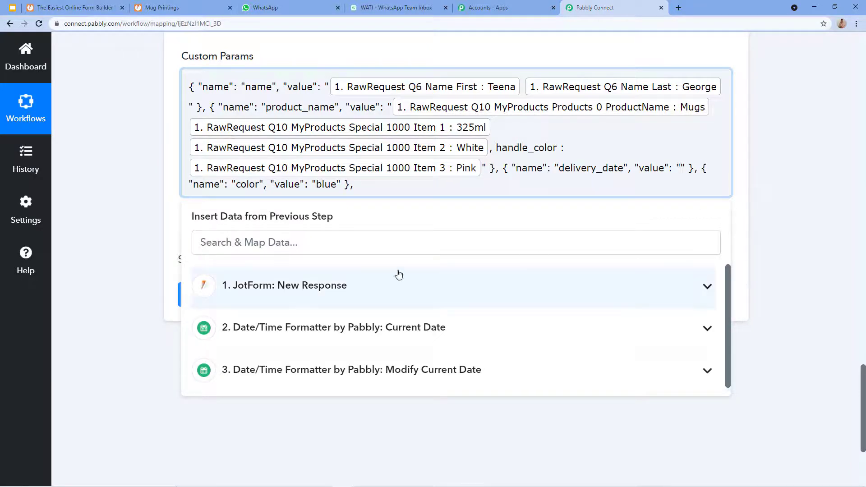
scroll(272, 367, down, 2)
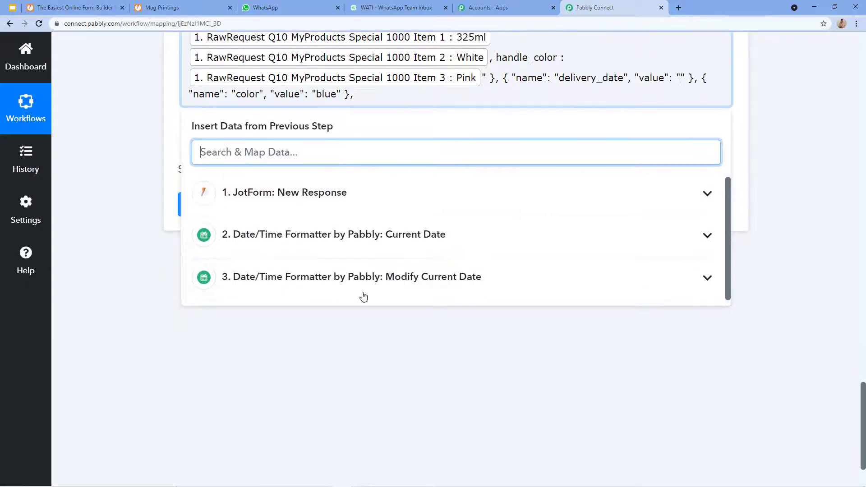
click(365, 286)
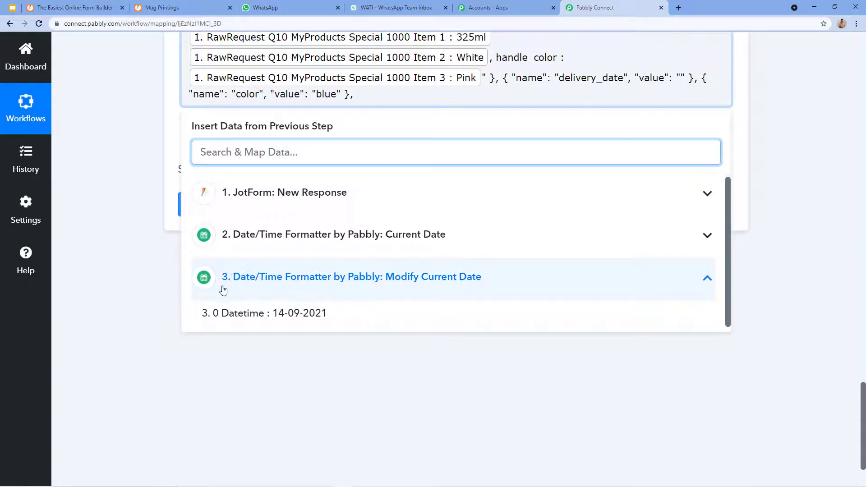
click(281, 315)
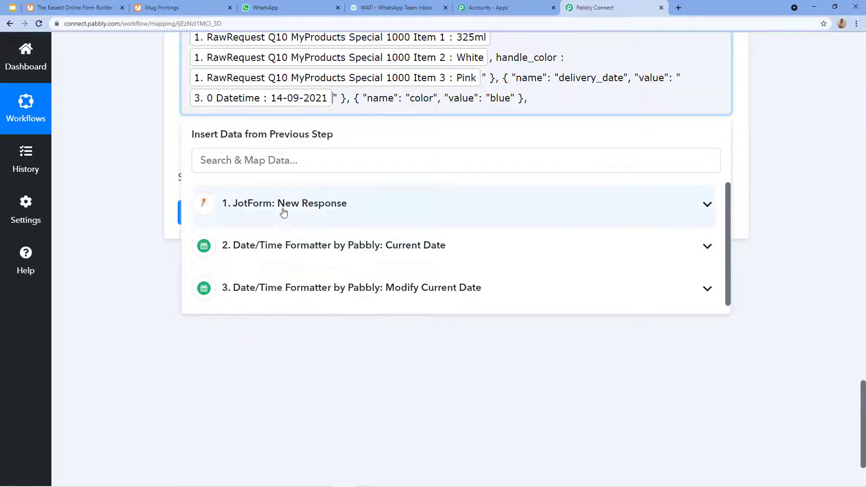
scroll(314, 175, up, 1)
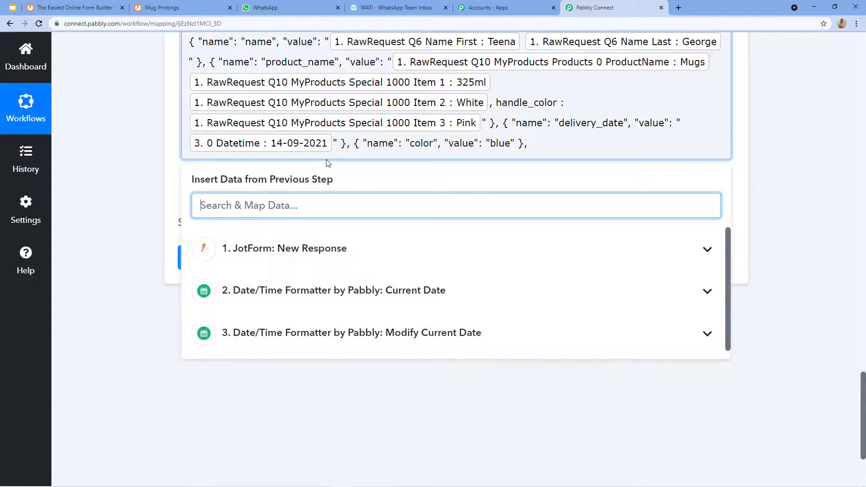
Step: Rename the last parameter from color to company_name
click(397, 3)
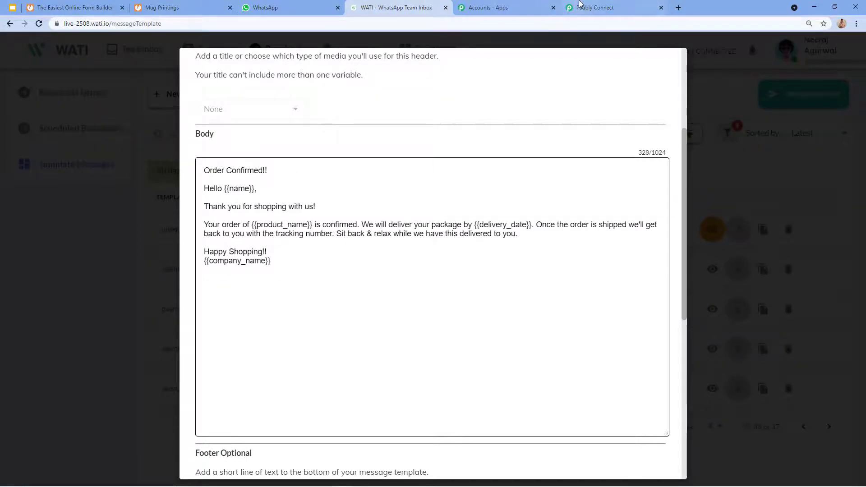
click(595, 7)
click(433, 143)
key(BackSpace)
key(BackSpace)
key(BackSpace)
key(BackSpace)
key(BackSpace)
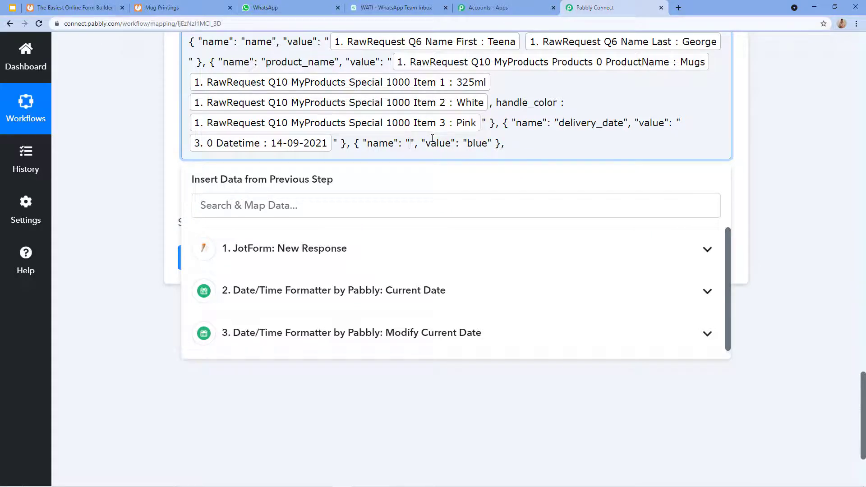
text(company)
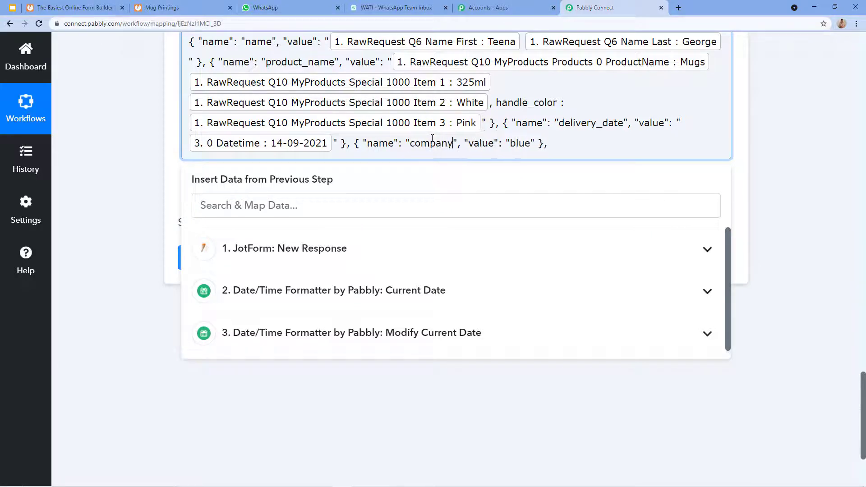
text(_namw)
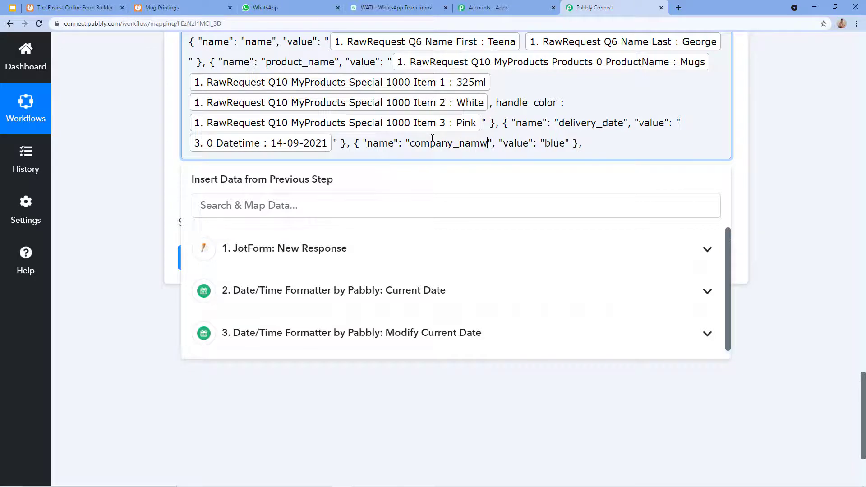
key(BackSpace)
text(e)
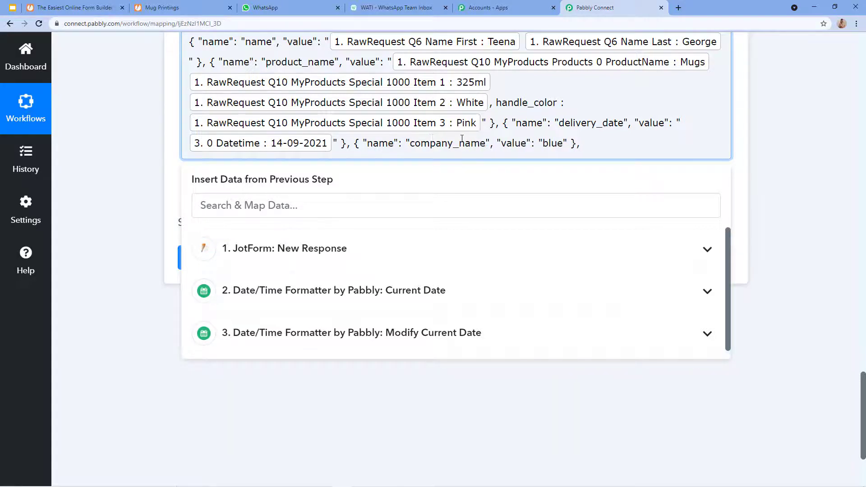
Step: Replace company_name's blue value with 'Custom Mug Printings'
double_click(565, 143)
click(562, 143)
key(BackSpace)
key(BackSpace)
key(BackSpace)
key(BackSpace)
text(Customi)
text(x)
key(BackSpace)
key(BackSpace)
key(BackSpace)
text(m Mug )
text(Printin)
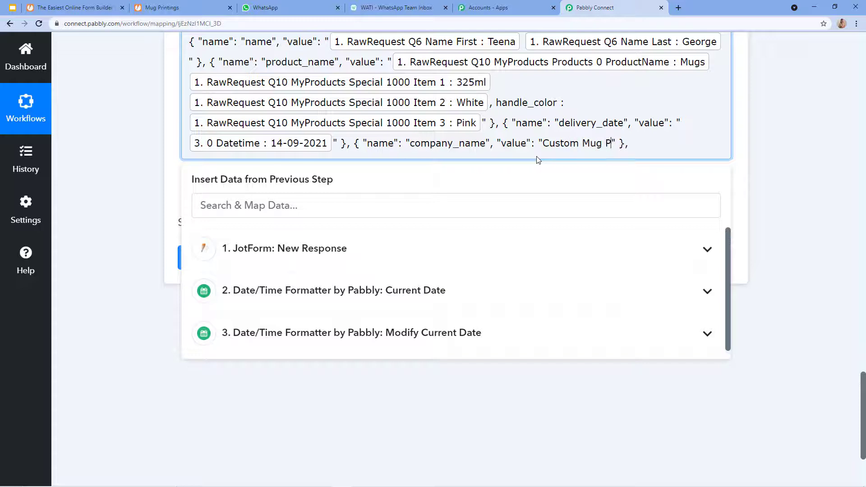
text(gs)
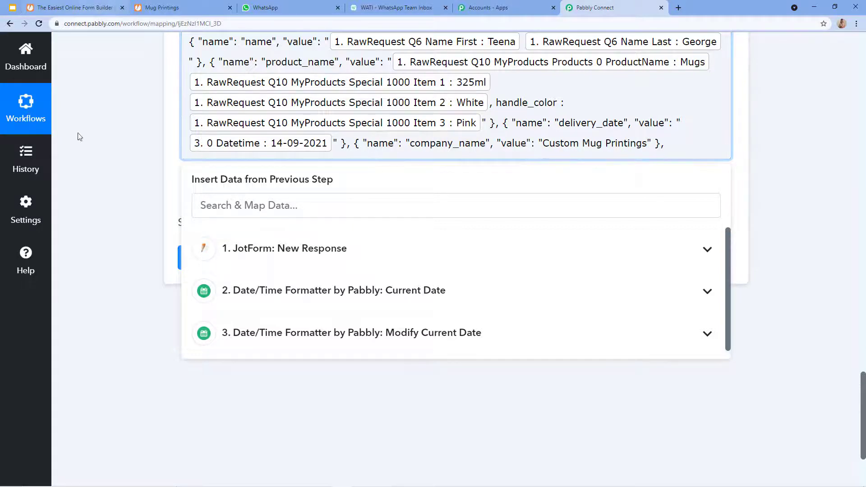
click(122, 174)
scroll(122, 174, up, 1)
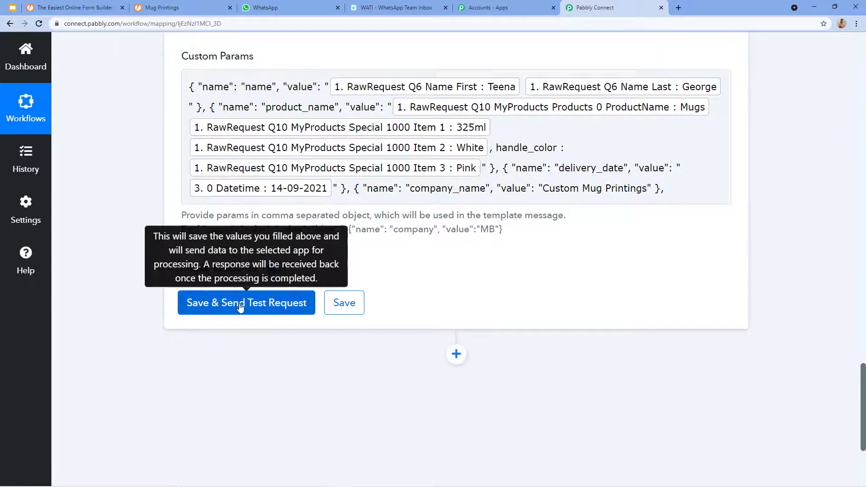
Step: Save the WATI step, send a test request, and confirm the Order Confirmed message in WhatsApp
click(268, 307)
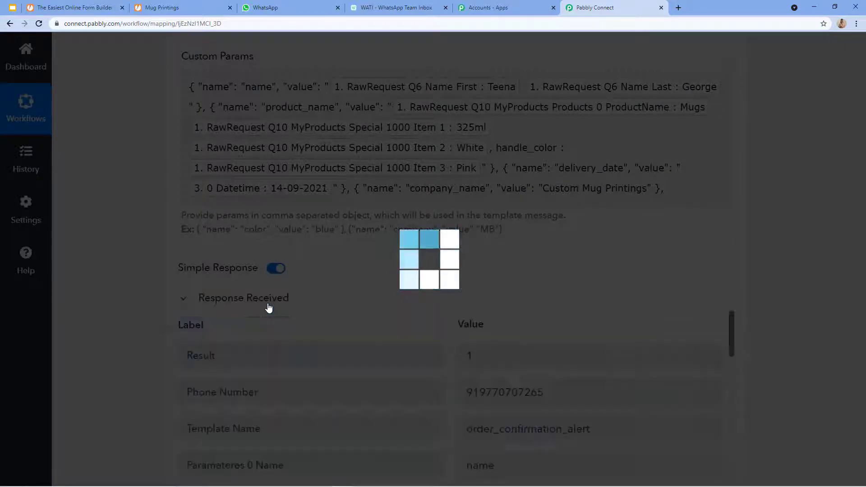
scroll(468, 361, down, 1)
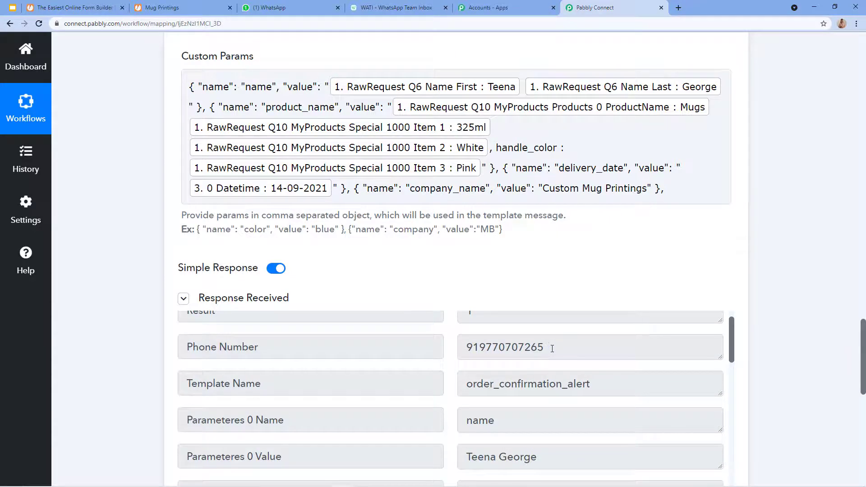
scroll(521, 369, down, 1)
scroll(488, 207, down, 4)
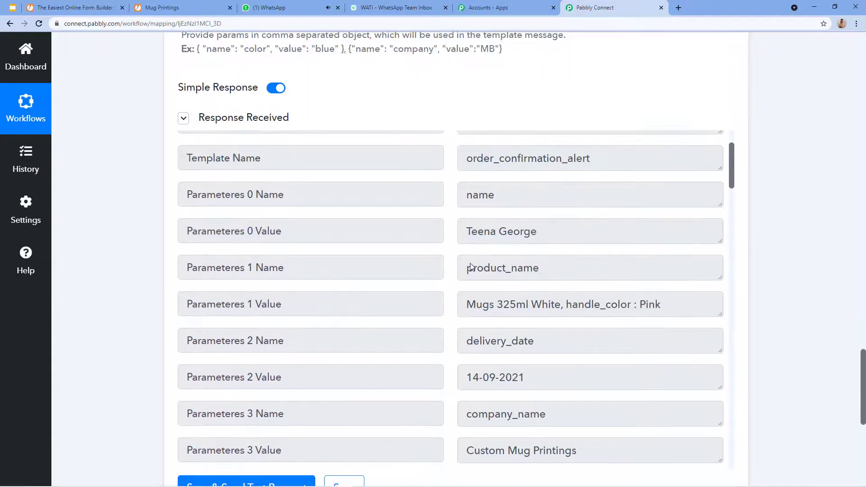
scroll(481, 206, down, 2)
scroll(481, 206, down, 10)
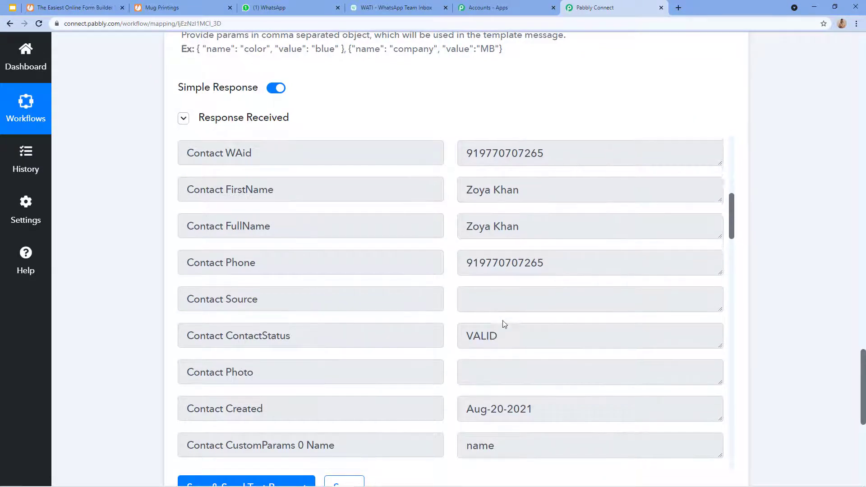
scroll(402, 137, down, 1)
click(280, 8)
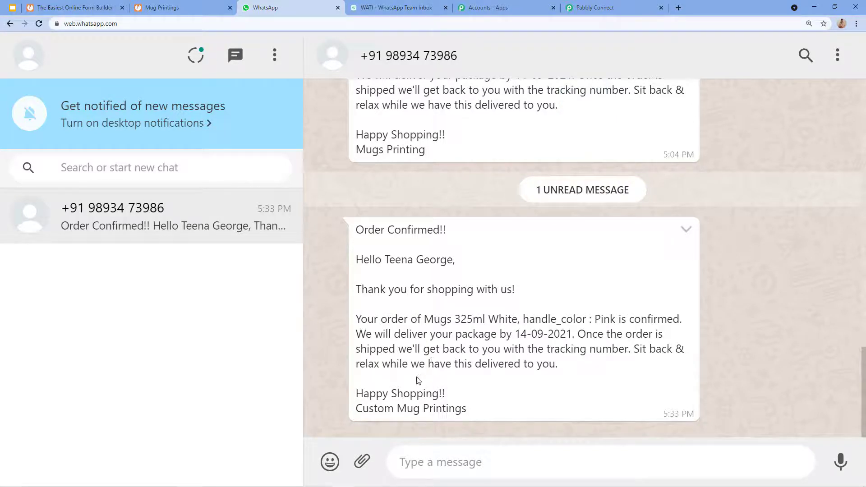
click(596, 5)
scroll(395, 247, up, 10)
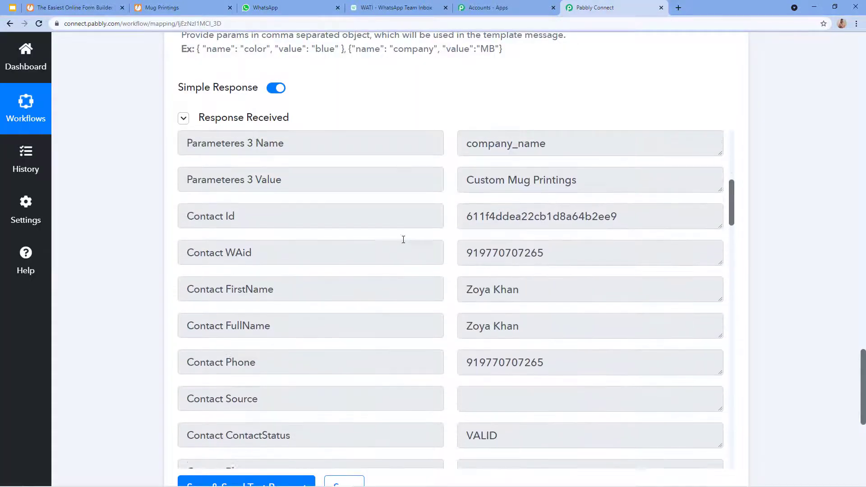
scroll(493, 150, up, 5)
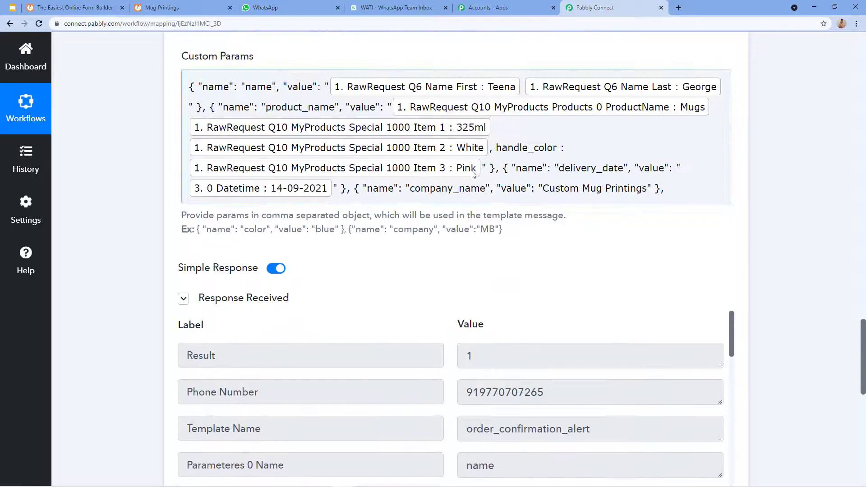
scroll(394, 193, down, 4)
scroll(394, 192, down, 10)
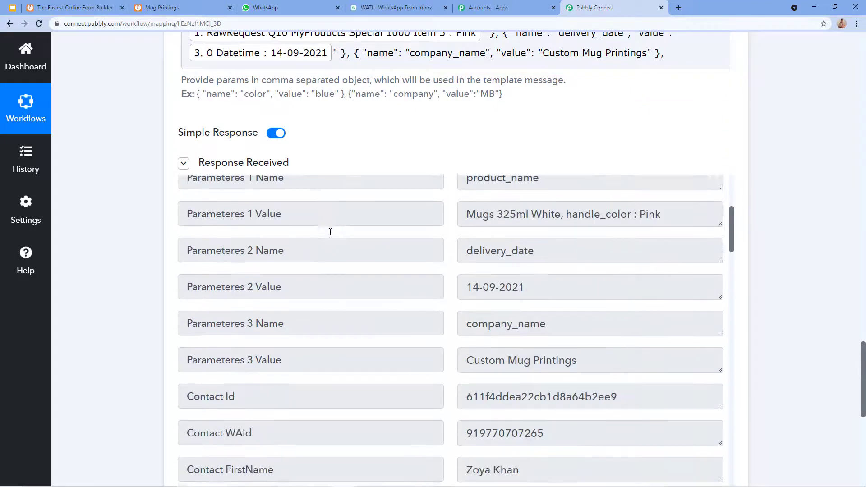
scroll(425, 129, down, 15)
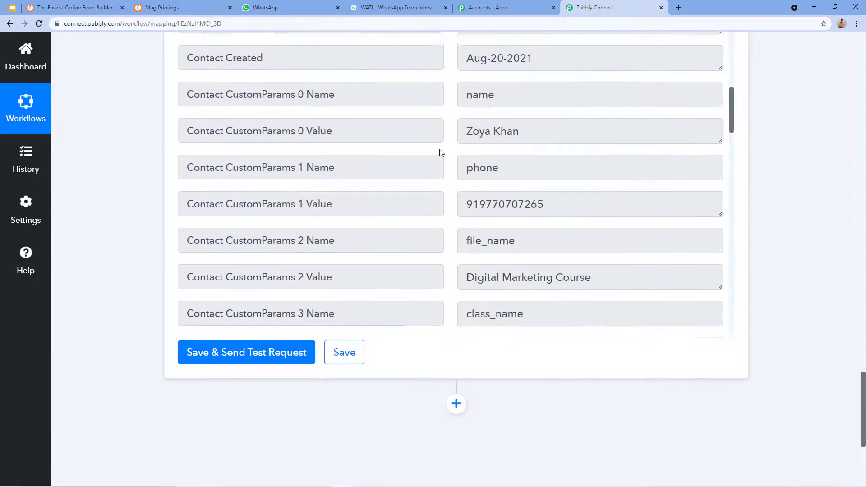
scroll(420, 190, down, 1)
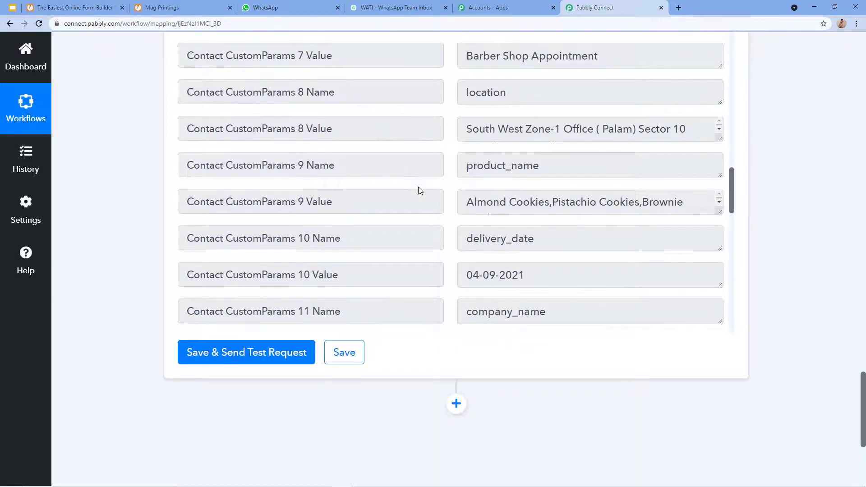
click(269, 7)
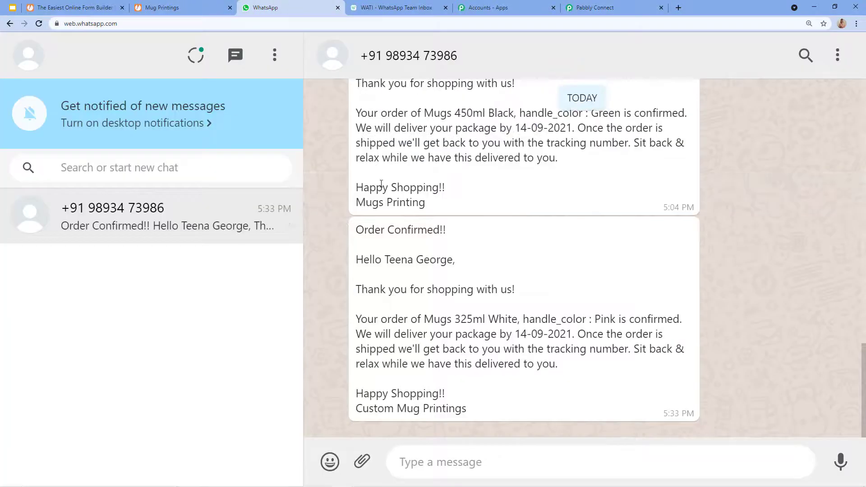
click(599, 7)
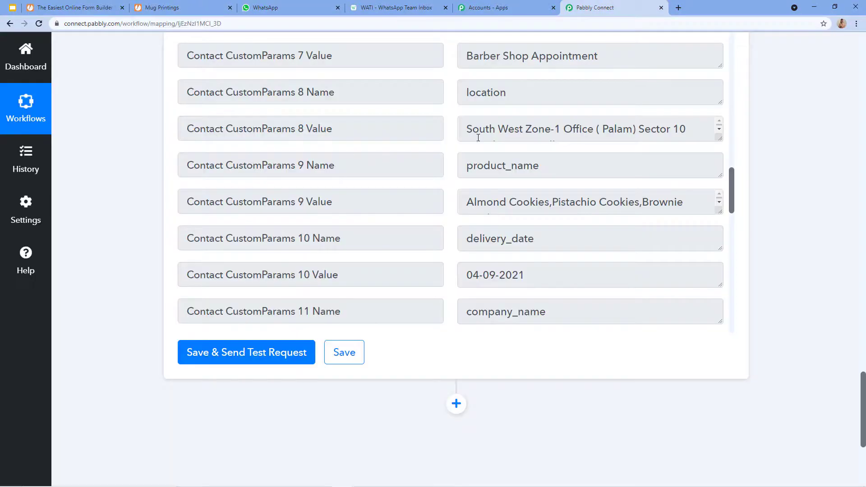
scroll(441, 185, down, 1)
scroll(441, 185, down, 9)
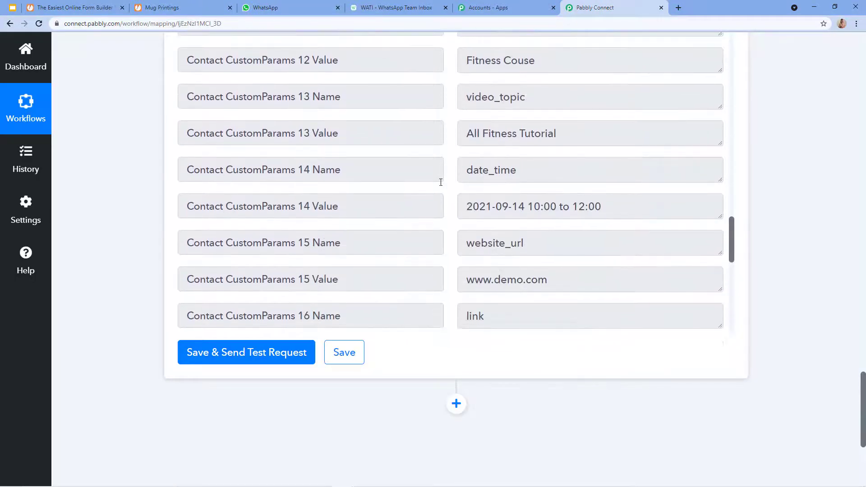
scroll(440, 182, down, 10)
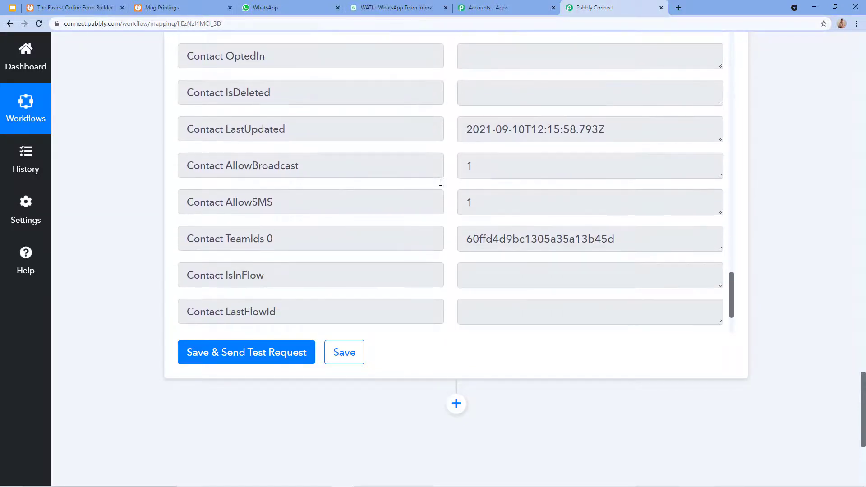
scroll(428, 225, down, 4)
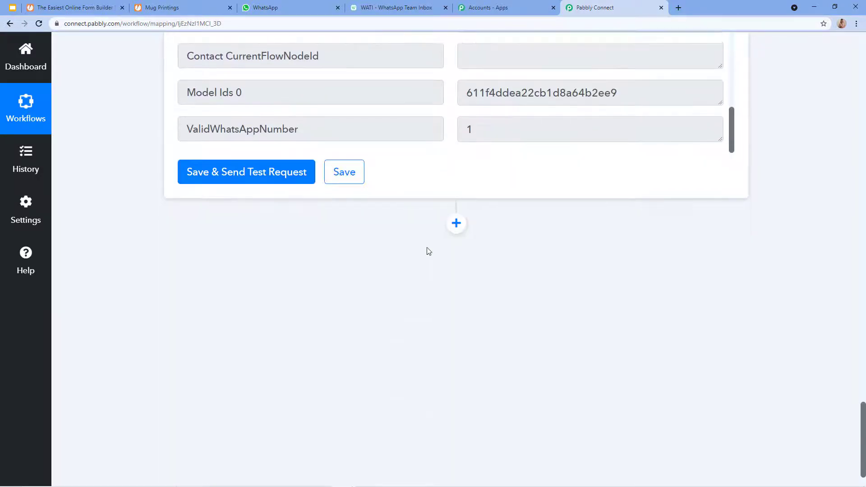
Step: Add a new WATI action step with the Send Template Message event
click(456, 223)
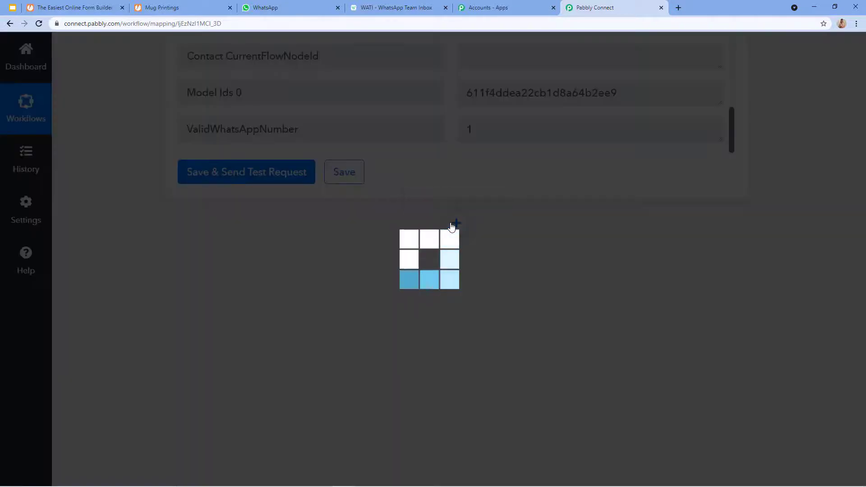
click(252, 346)
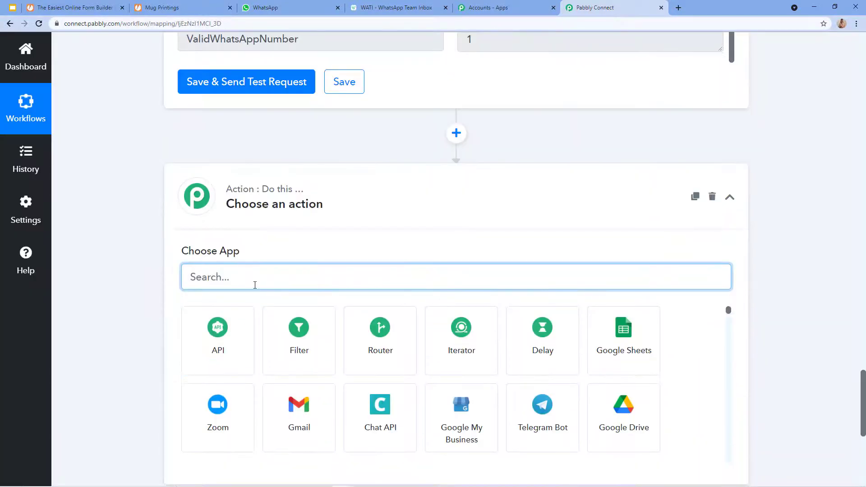
text(W)
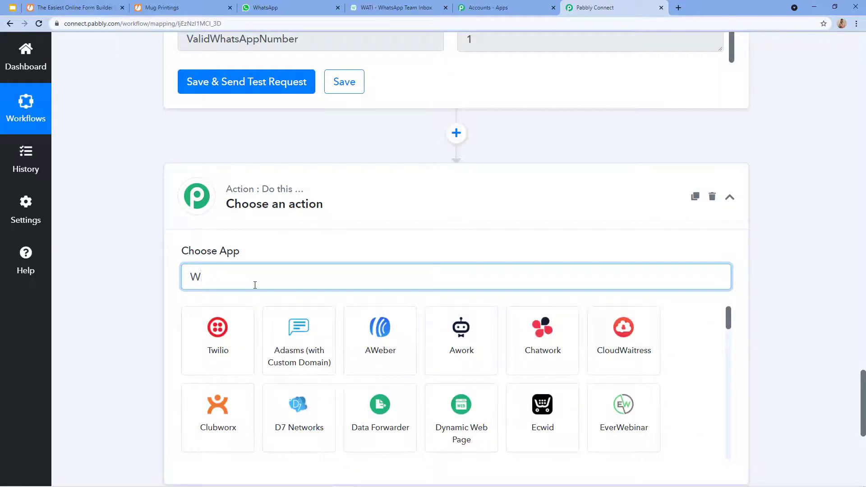
text(a)
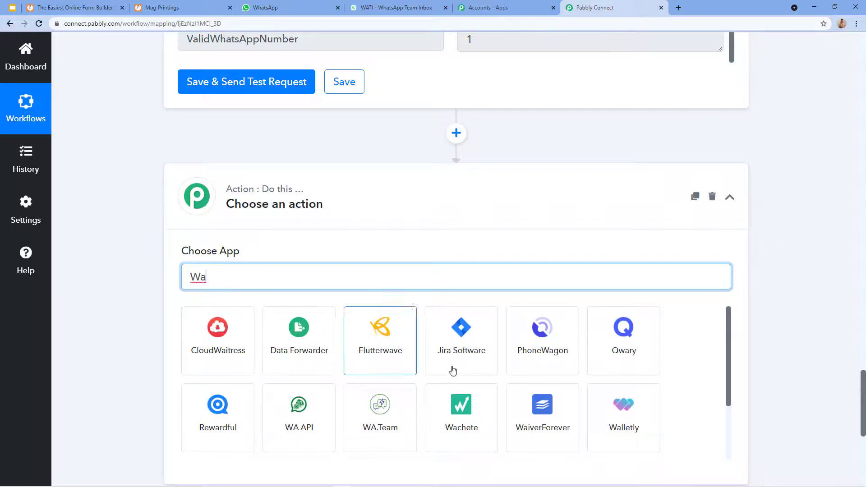
scroll(406, 375, down, 2)
scroll(404, 387, down, 1)
click(400, 423)
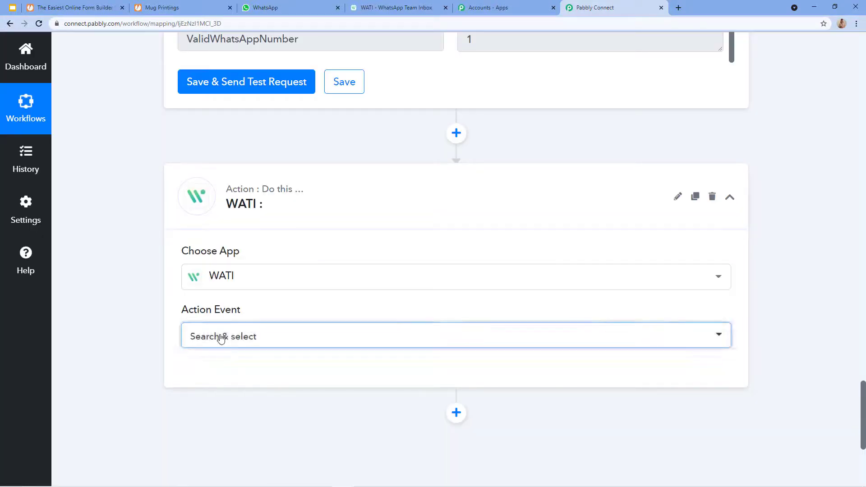
click(219, 337)
click(199, 255)
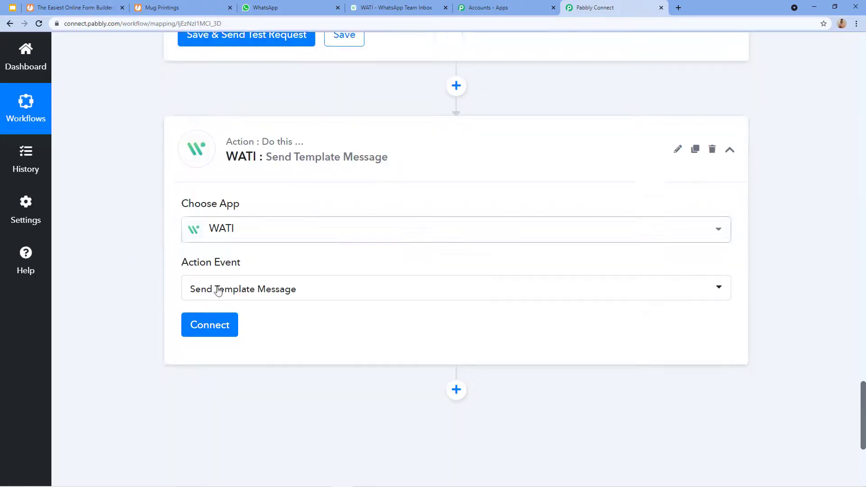
Step: Link the step to the existing WATI #48 connection and save it
click(217, 290)
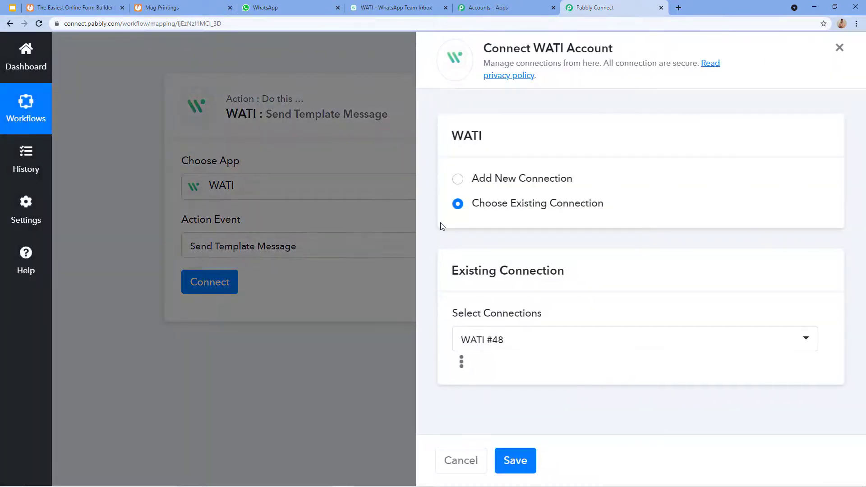
click(487, 339)
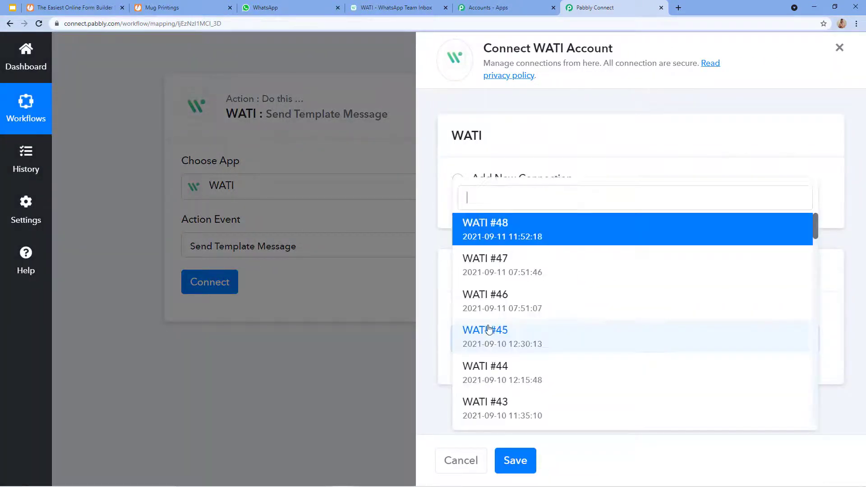
click(483, 229)
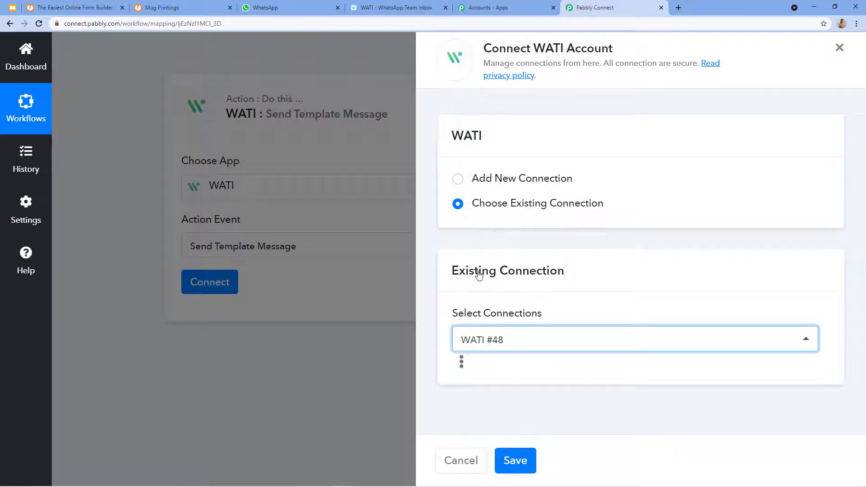
click(516, 470)
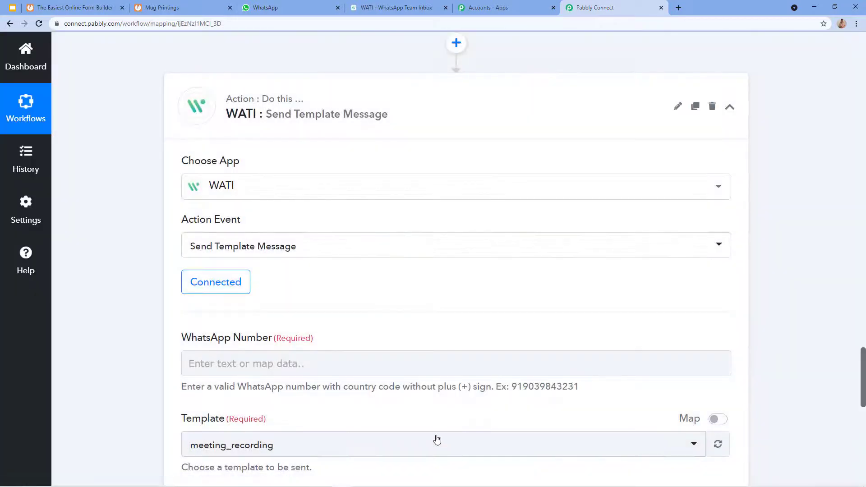
Step: Collapse the earlier WATI step's settings and scroll through the workflow to the new step
scroll(405, 360, down, 2)
scroll(244, 138, up, 12)
scroll(311, 364, up, 12)
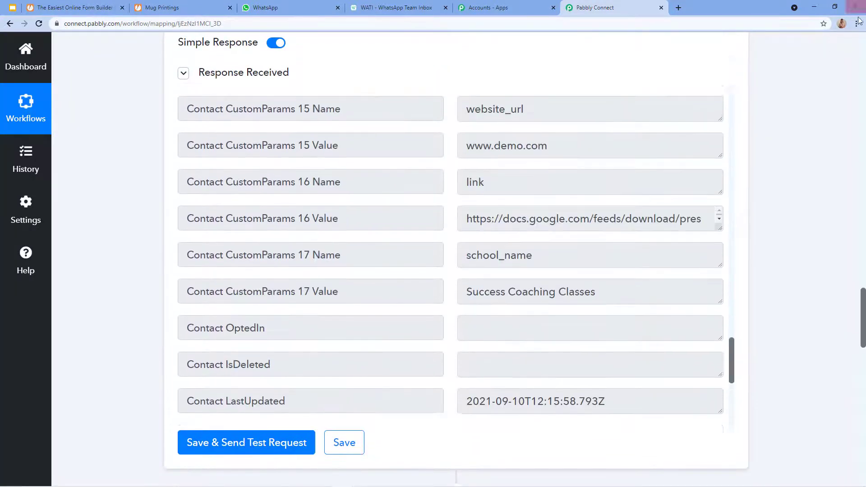
scroll(732, 90, up, 7)
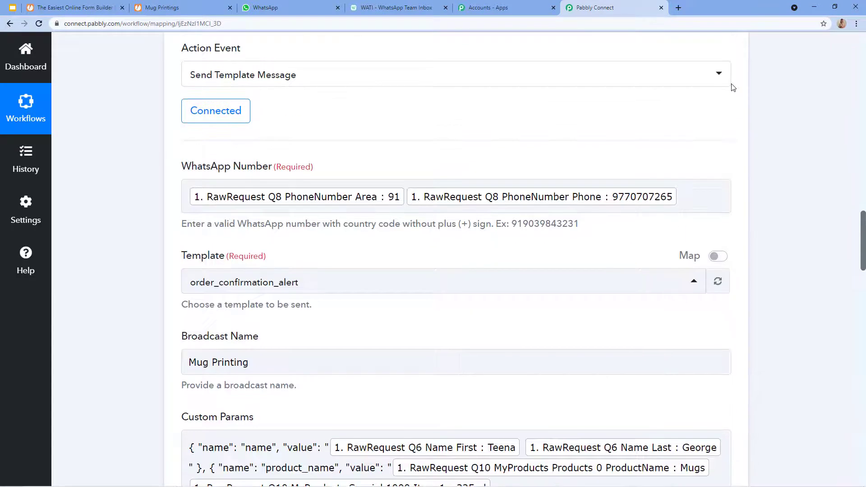
click(730, 162)
scroll(615, 152, down, 6)
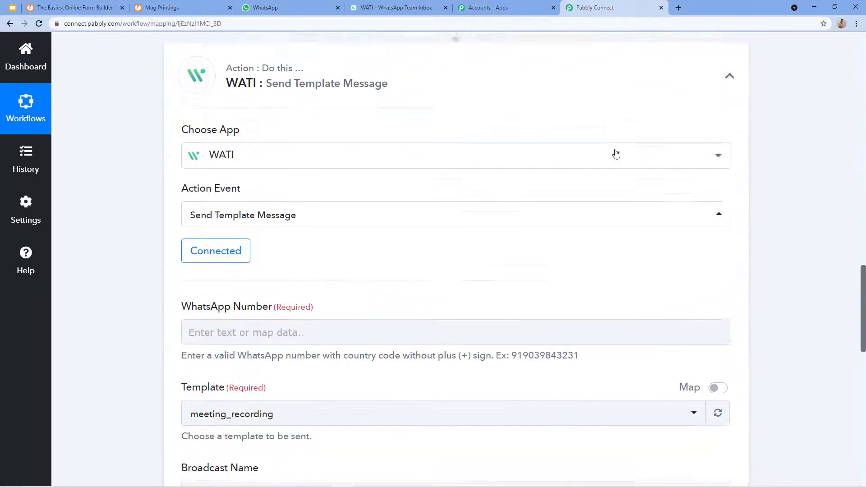
scroll(404, 149, up, 6)
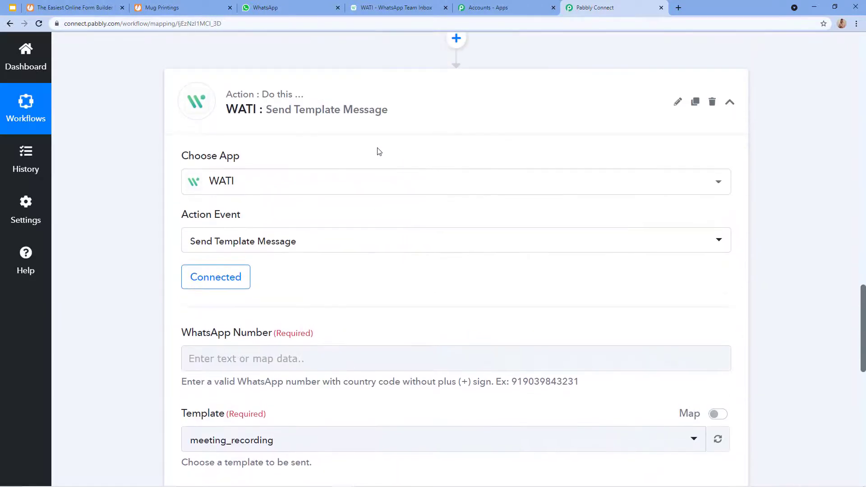
scroll(208, 252, down, 3)
scroll(212, 265, down, 4)
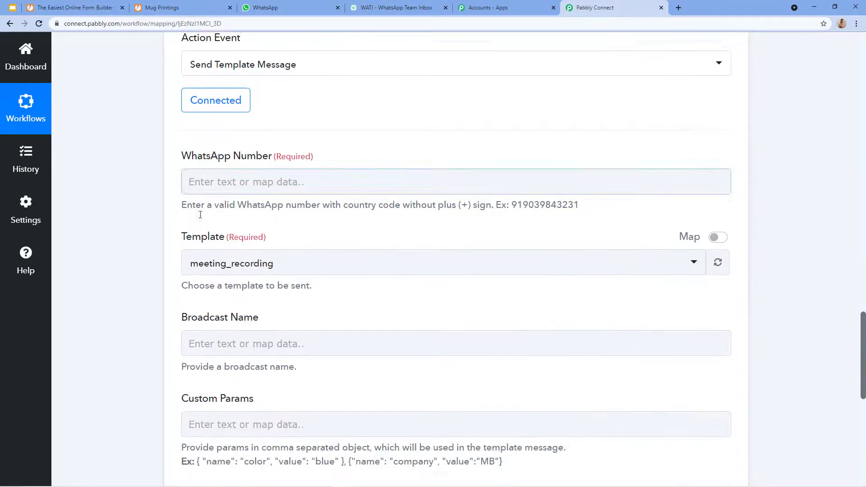
scroll(258, 239, up, 6)
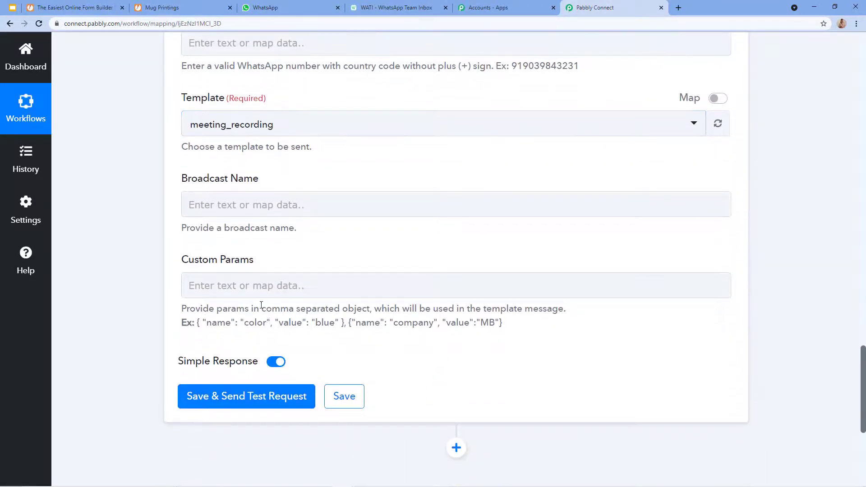
scroll(261, 198, up, 10)
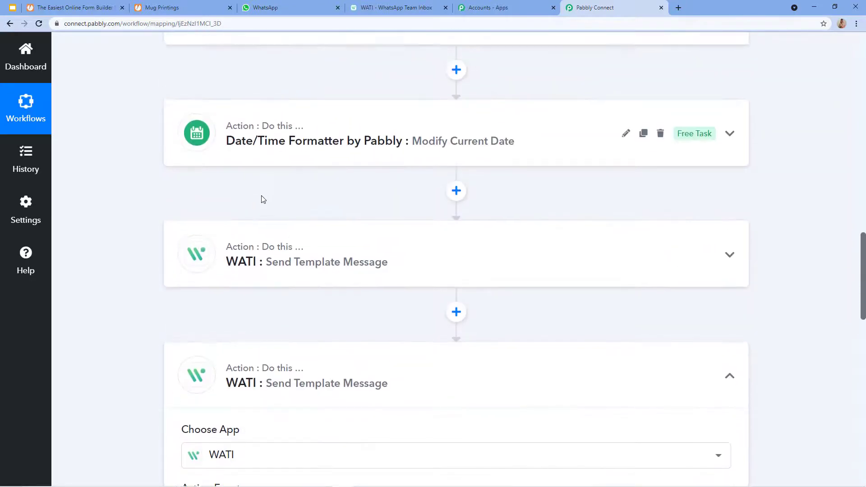
scroll(232, 251, down, 5)
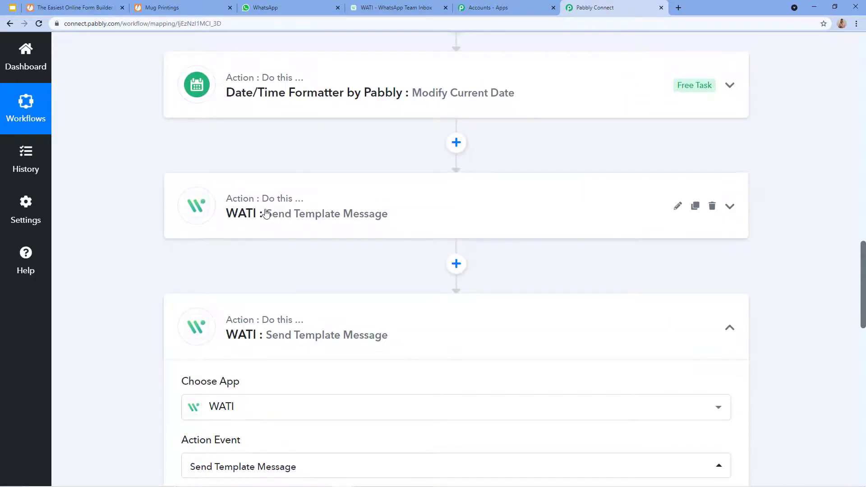
Step: Reopen the earlier WATI step and inspect its mapped WhatsApp Number
click(264, 214)
scroll(244, 255, down, 3)
click(339, 339)
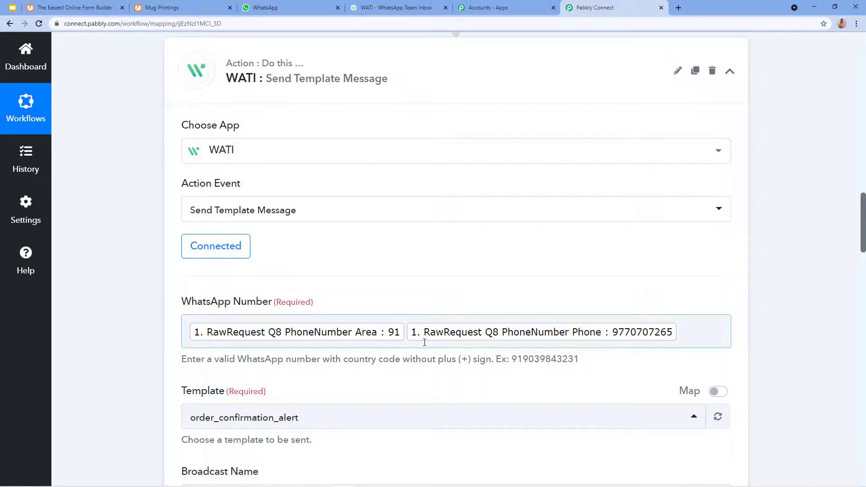
scroll(413, 339, down, 15)
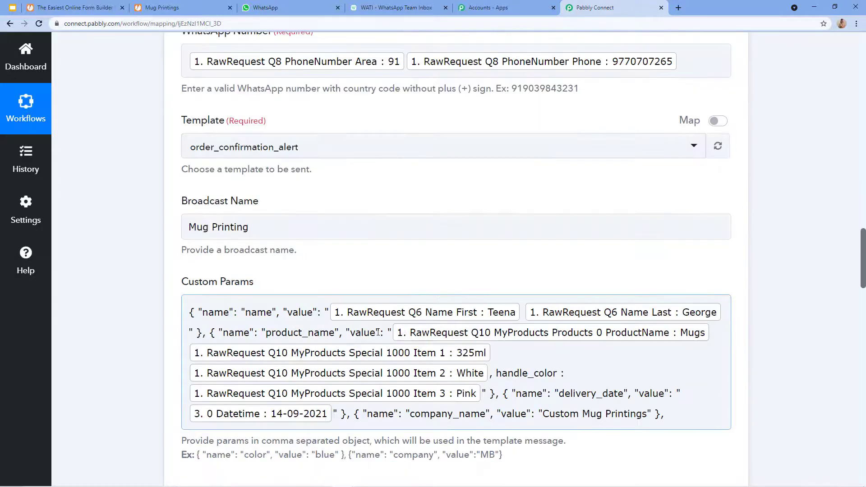
scroll(270, 263, down, 14)
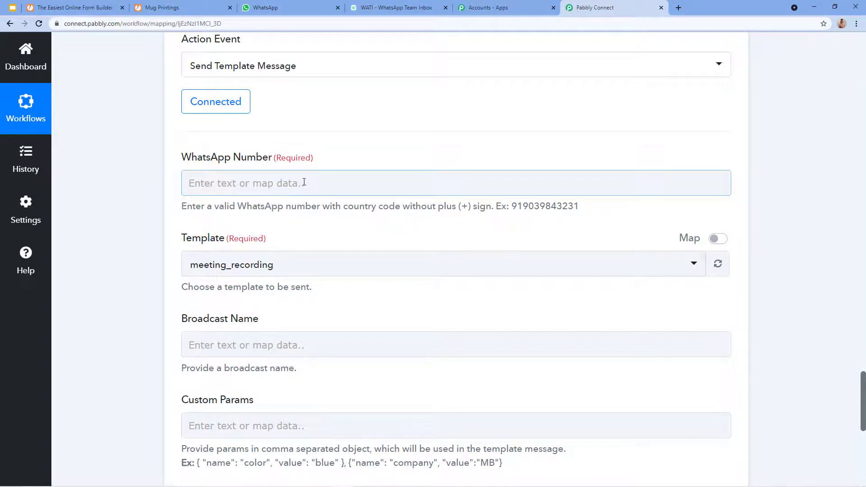
Step: Open the earlier-step data list for the new WhatsApp Number, reviewing the first step's mapped phone fields
click(270, 186)
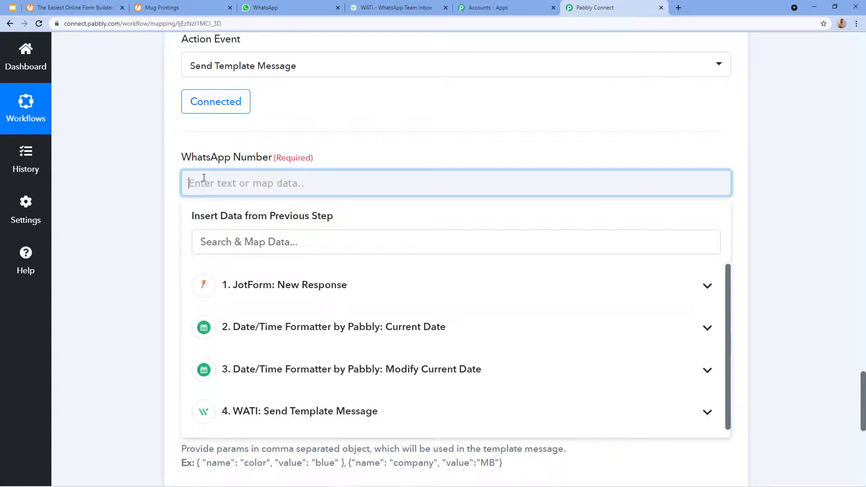
scroll(204, 177, up, 5)
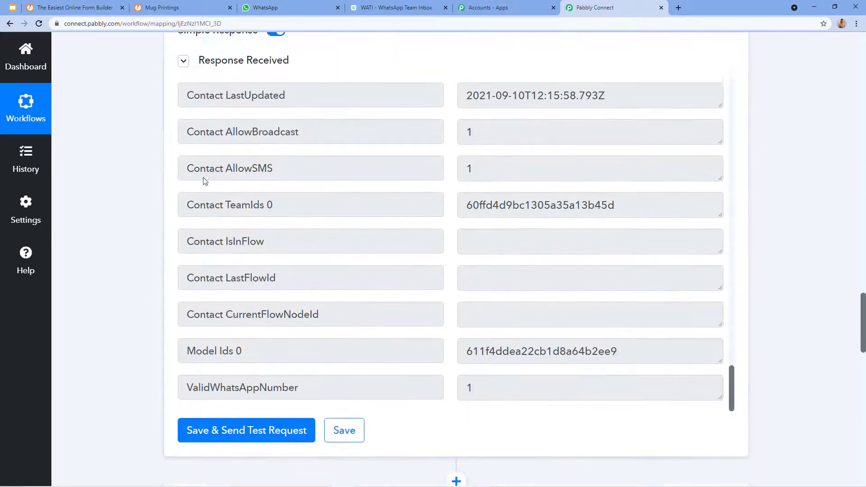
scroll(228, 166, up, 7)
scroll(228, 167, up, 9)
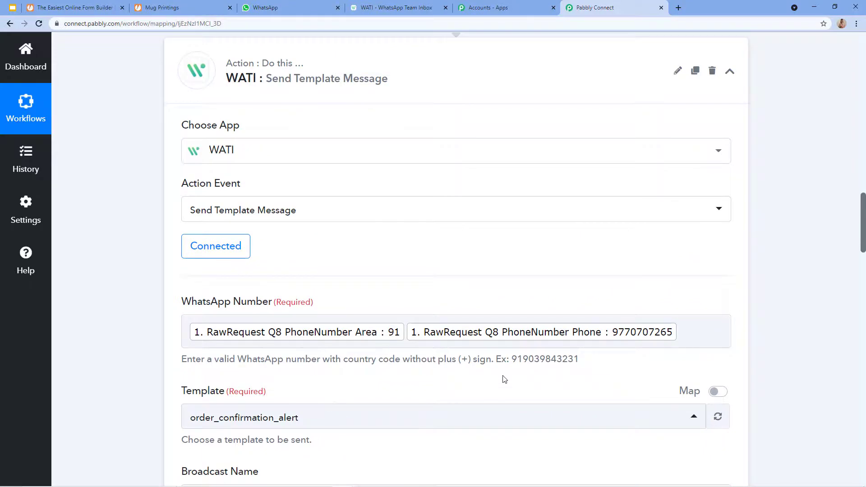
scroll(502, 377, down, 15)
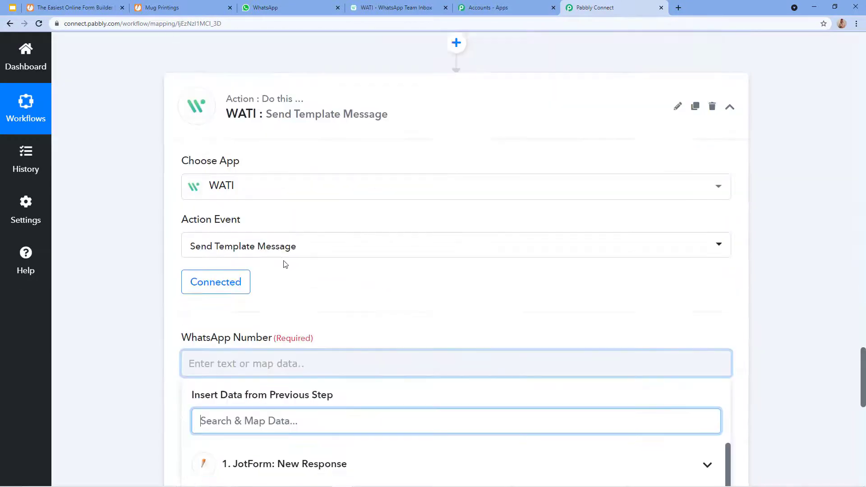
scroll(286, 264, down, 2)
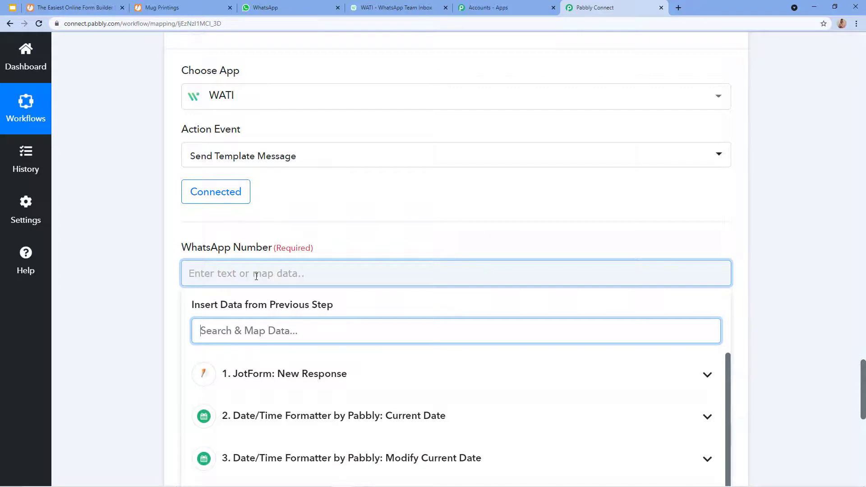
Step: Close the data list and enter the admin's phone number with country code as WhatsApp Number
click(232, 284)
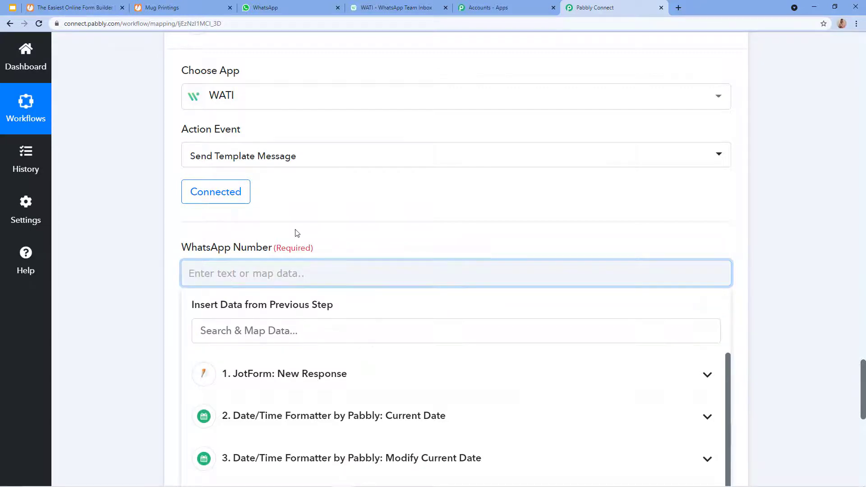
click(311, 228)
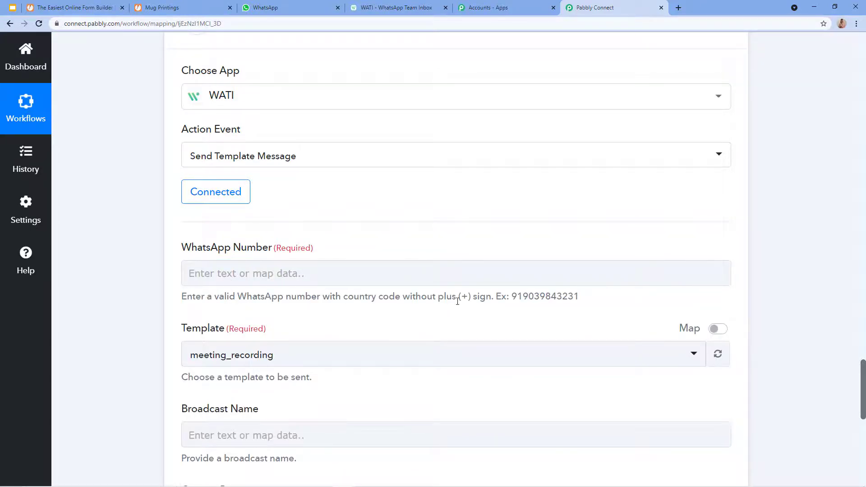
click(398, 272)
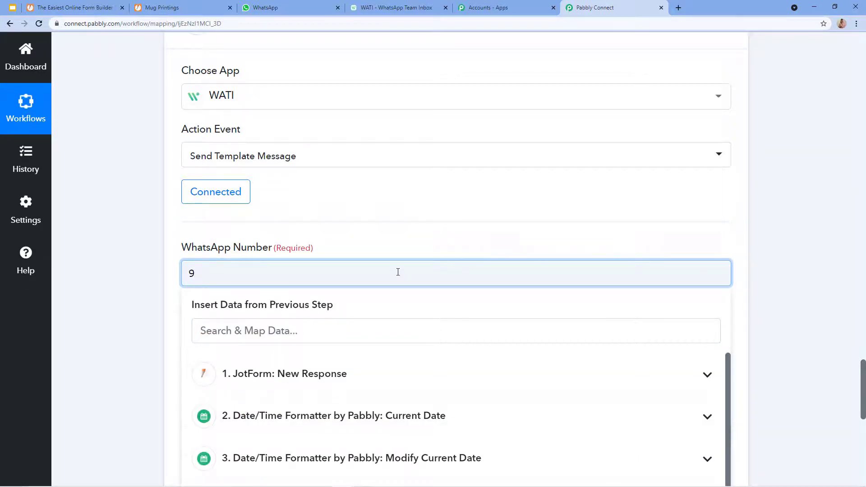
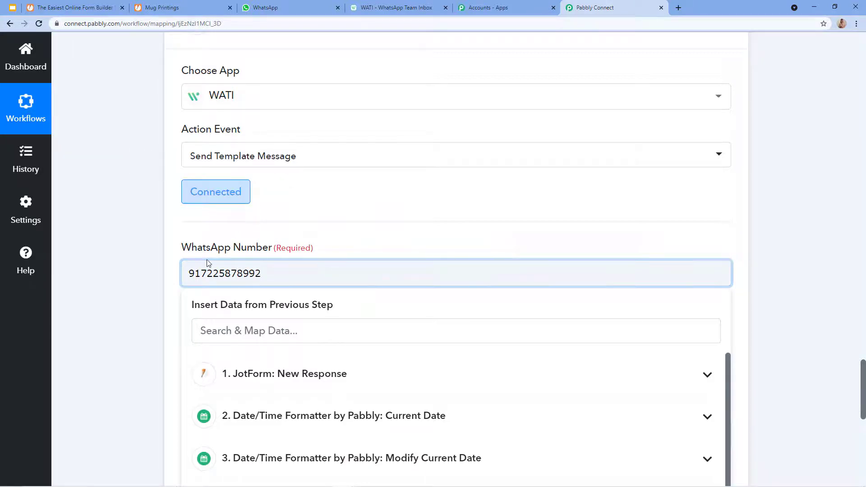
click(159, 282)
Step: Open the Template dropdown and bring up WATI's Template Messages list
scroll(196, 266, down, 4)
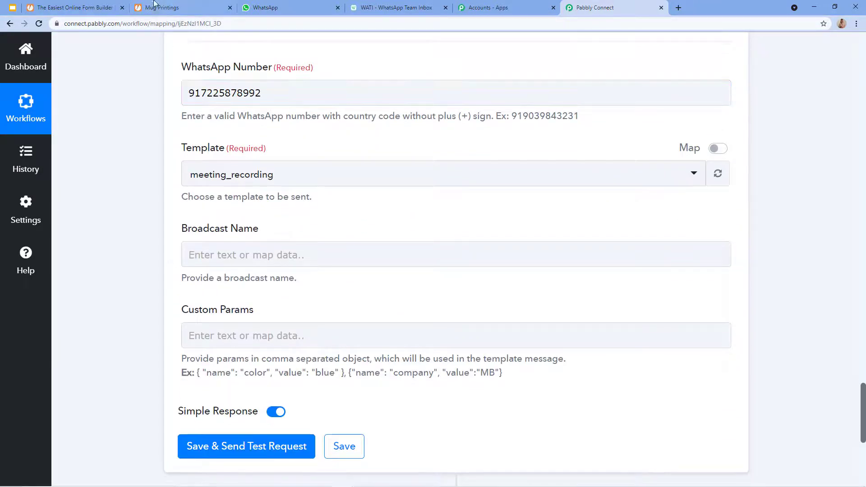
scroll(149, 135, down, 1)
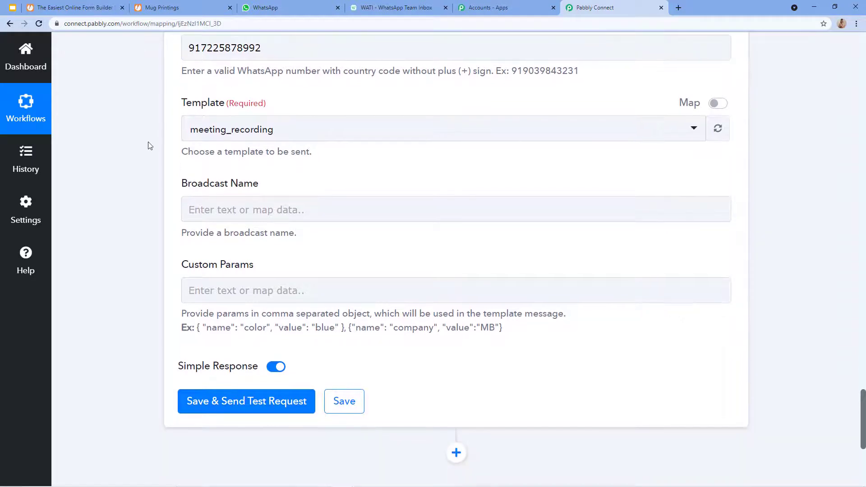
click(227, 130)
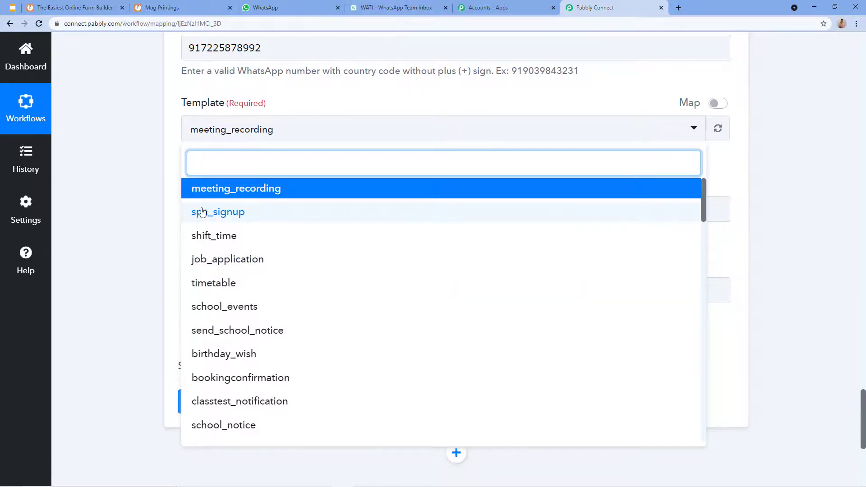
click(378, 8)
click(171, 106)
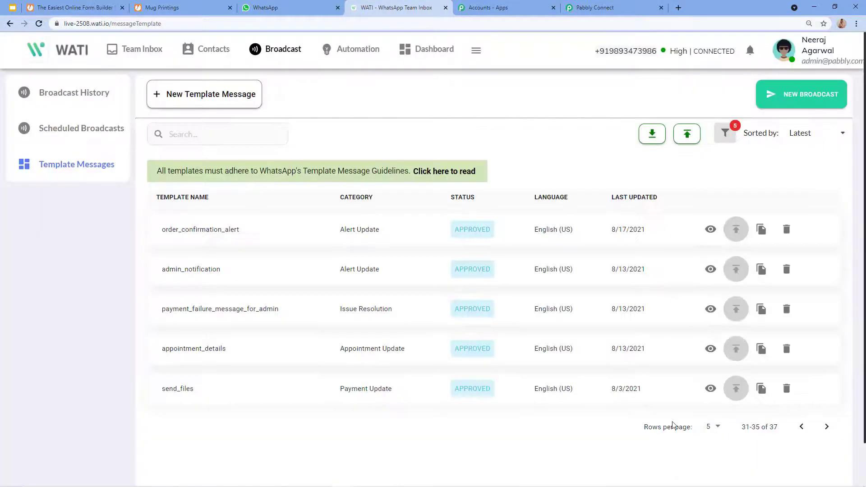
Step: In WATI, preview the new_order_received template and enlarge its body to read the full message
click(801, 427)
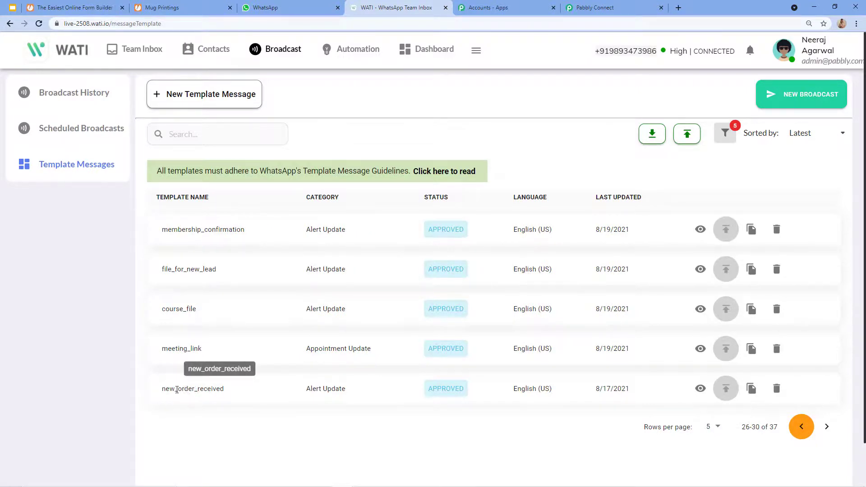
click(700, 388)
scroll(617, 275, down, 1)
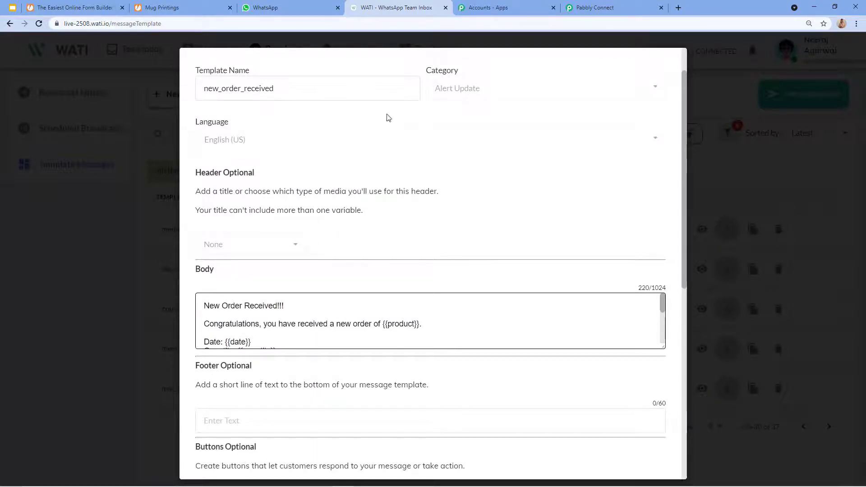
scroll(588, 252, down, 2)
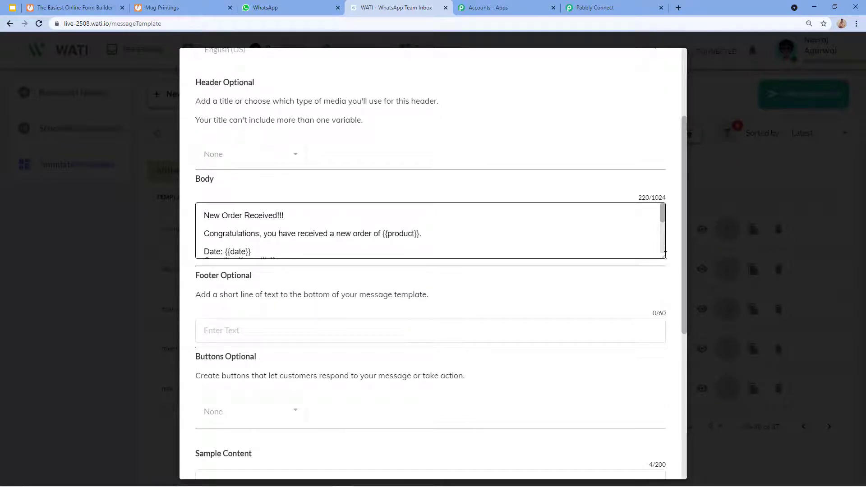
drag(662, 257, 721, 481)
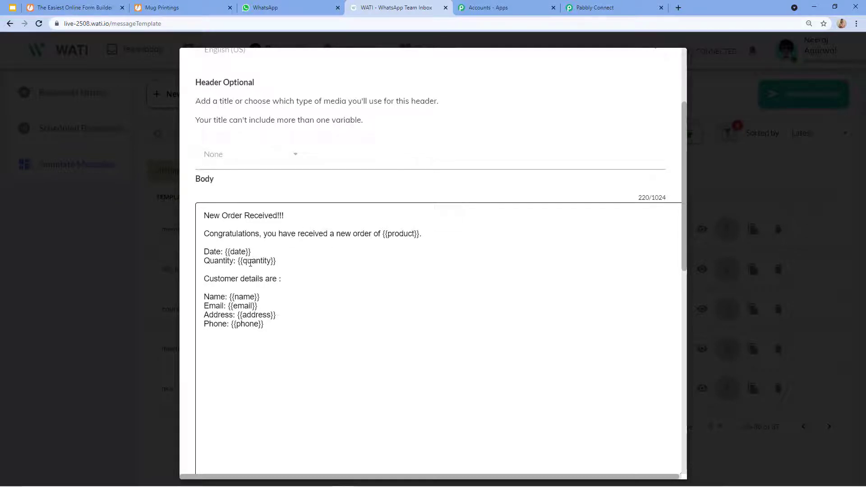
click(604, 7)
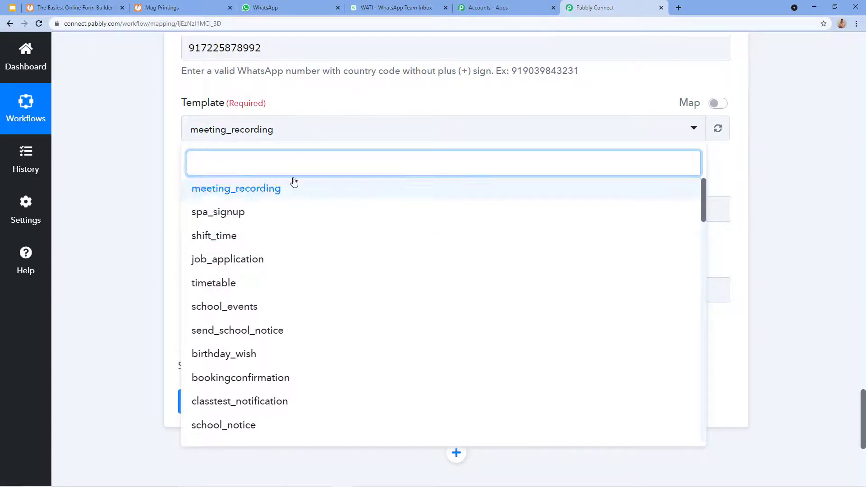
Step: Search 'new' to pick new_order_received as the template and set Broadcast Name to Mug Printing
text(ne)
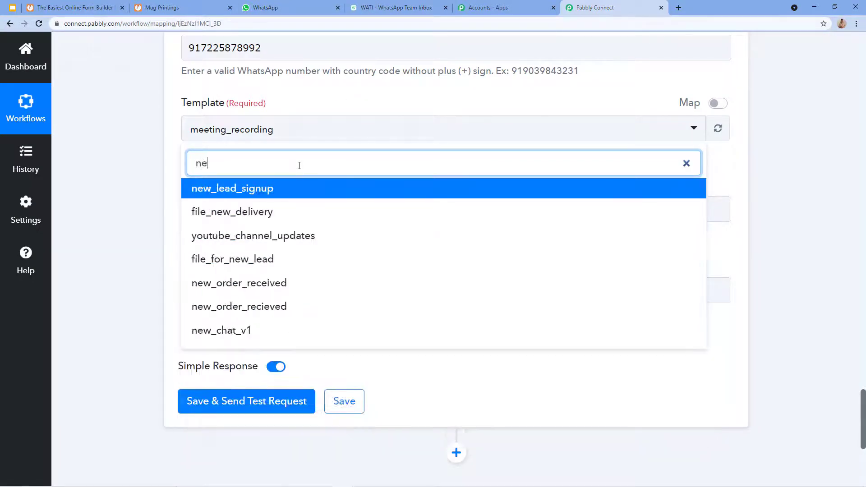
text(w)
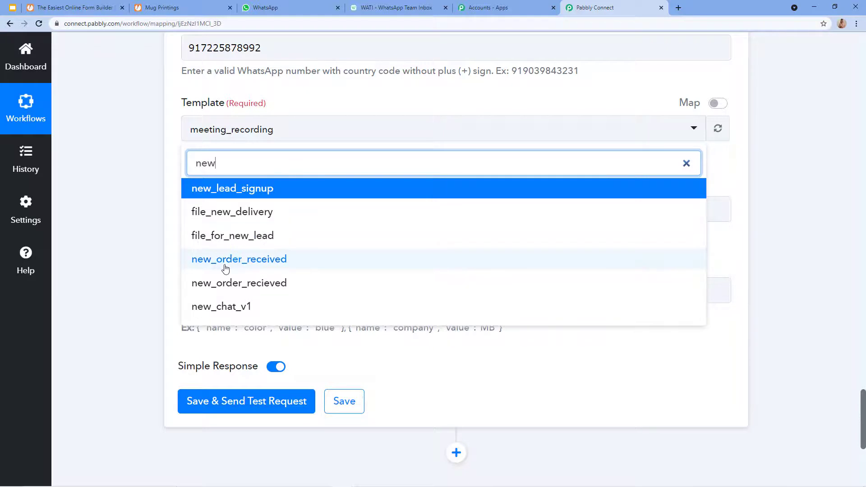
click(225, 267)
click(245, 211)
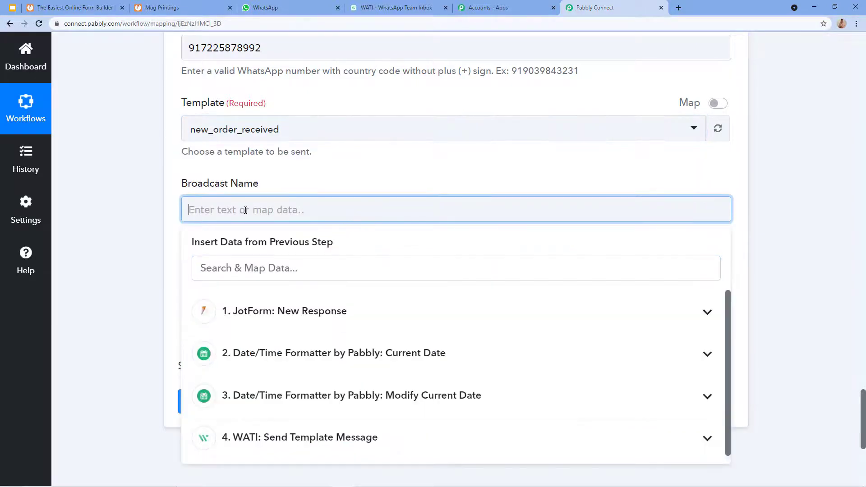
text(Mug)
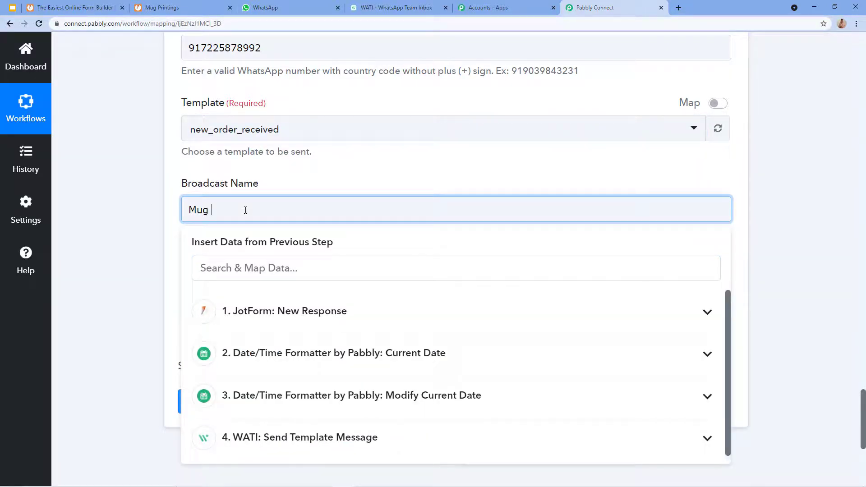
text( Printing)
click(308, 175)
scroll(203, 208, down, 1)
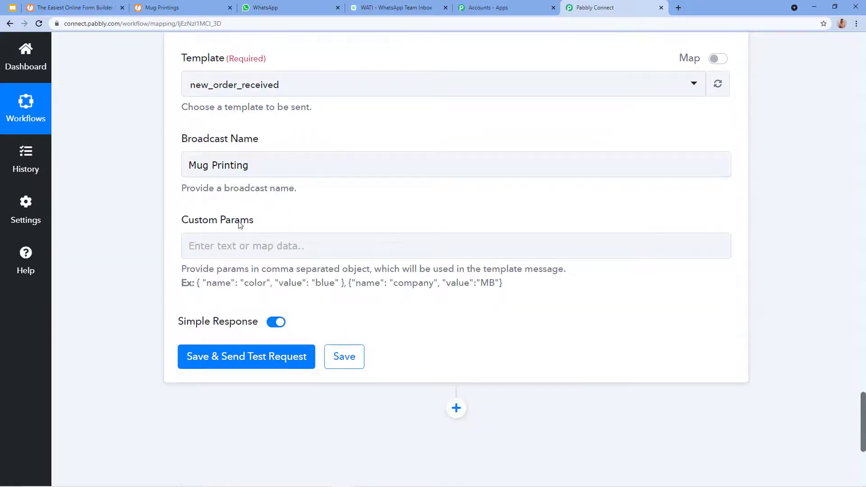
Step: Recheck the template's seven body variables in WATI, then select the first Custom Params example object
click(404, 6)
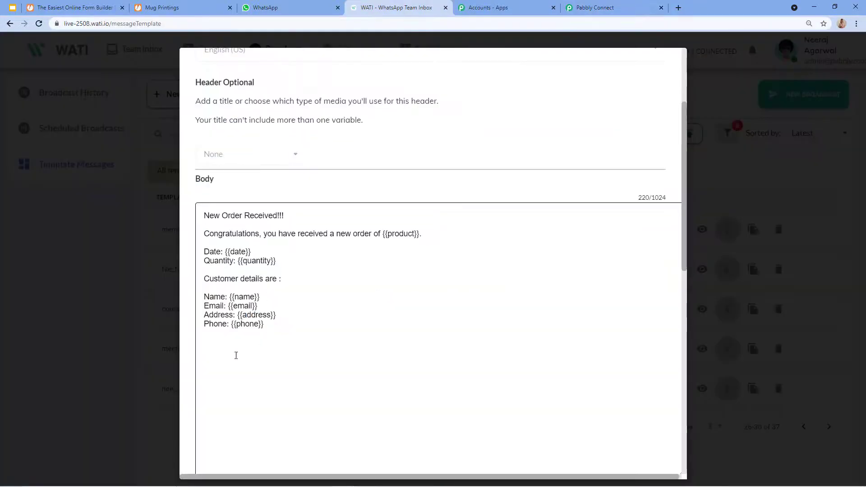
click(616, 6)
click(489, 7)
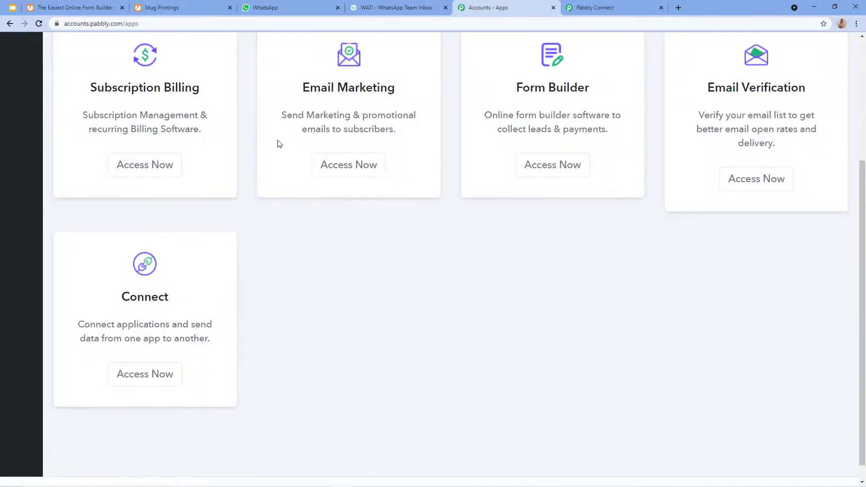
click(402, 4)
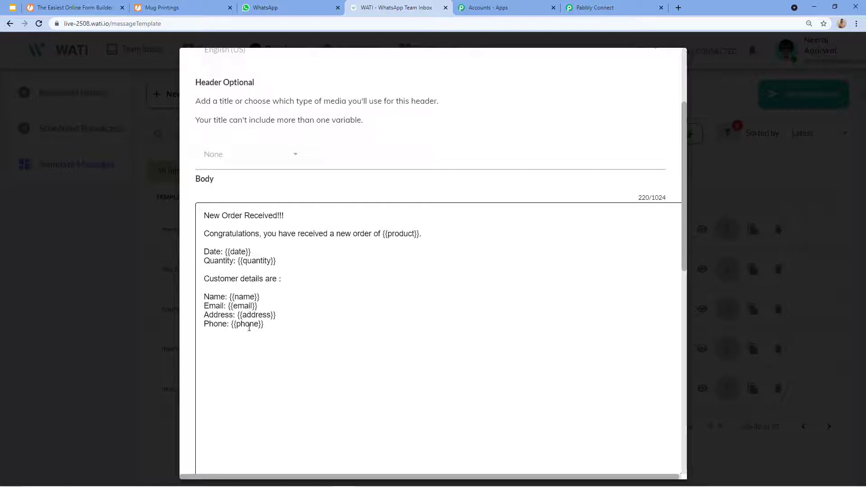
click(618, 8)
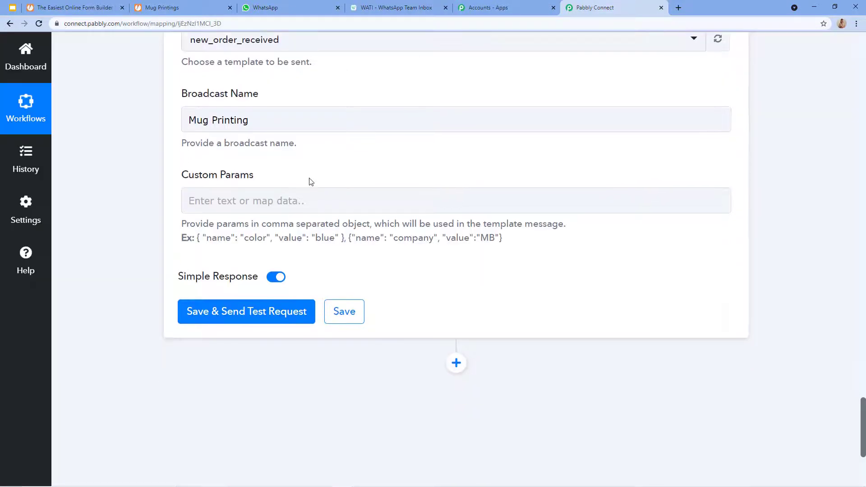
drag(194, 239, 348, 256)
key(ctrl+c)
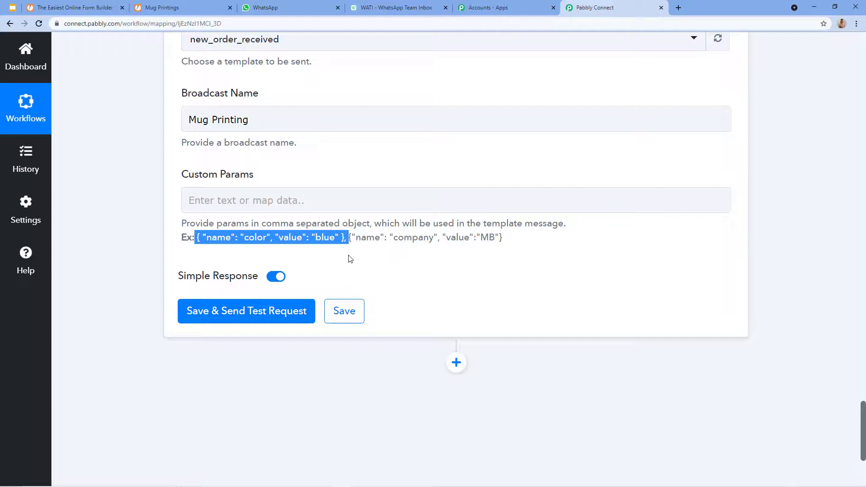
Step: Paste several copies of the example parameter object into Custom Params as placeholders
click(354, 201)
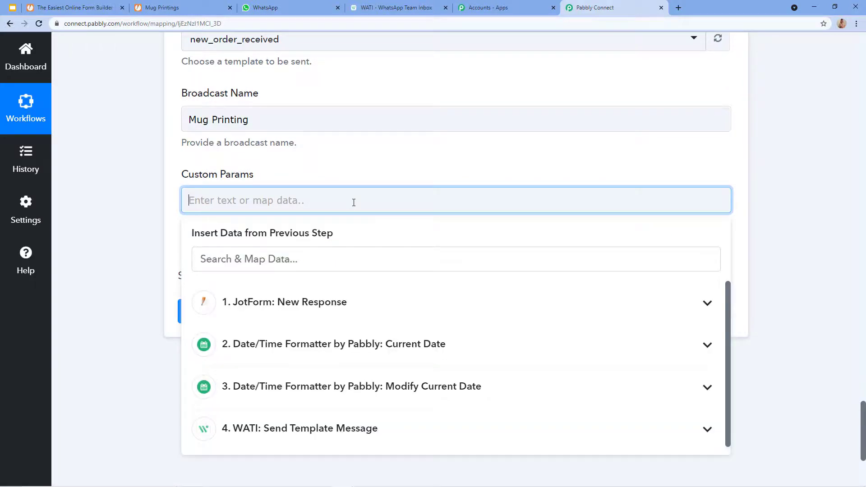
key(ctrl+v)
key(ctrl+v)
key(ctrl+v)
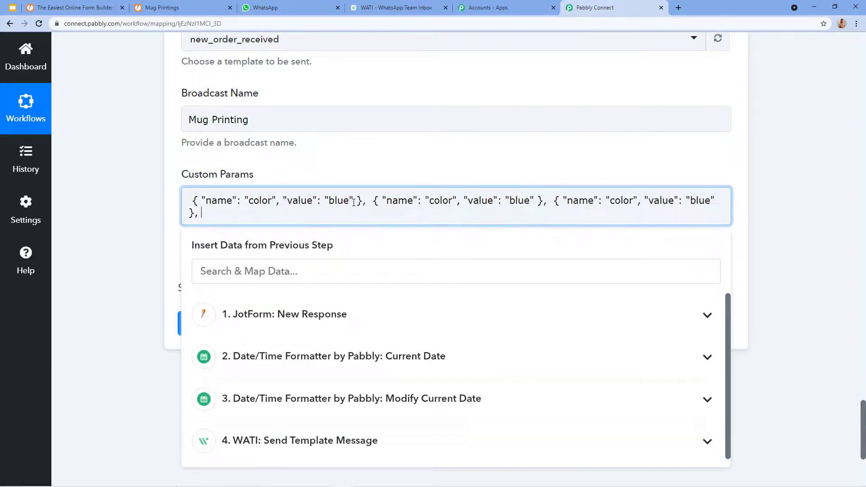
text(v)
key(ctrl+v)
key(ctrl+v)
key(ctrl+v)
text(v)
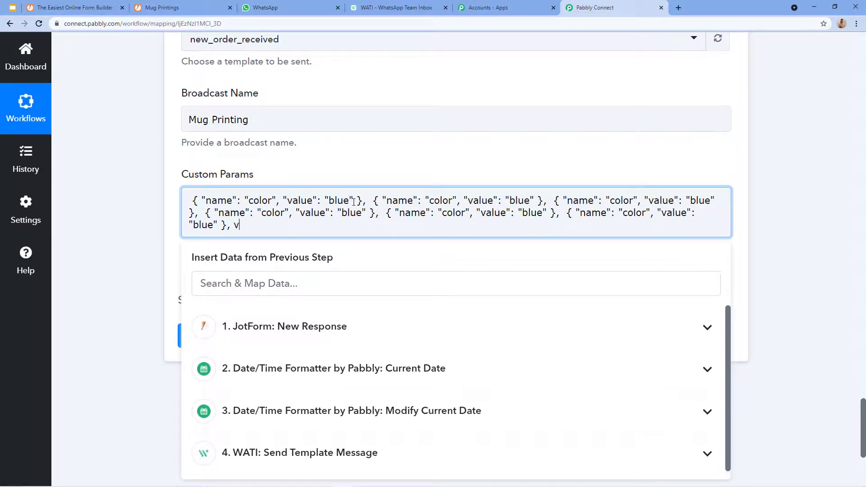
key(BackSpace)
key(ctrl+v)
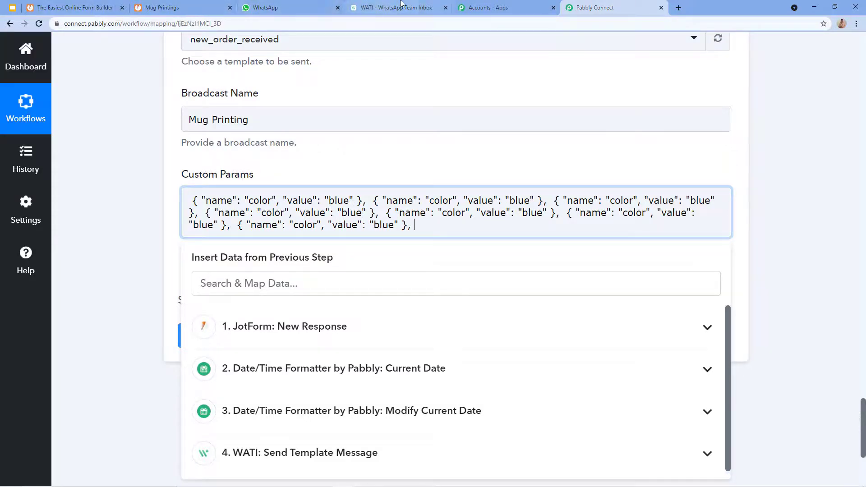
Step: After checking WATI's variables, replace all Custom Params text with the prepared mapped parameter block
click(399, 8)
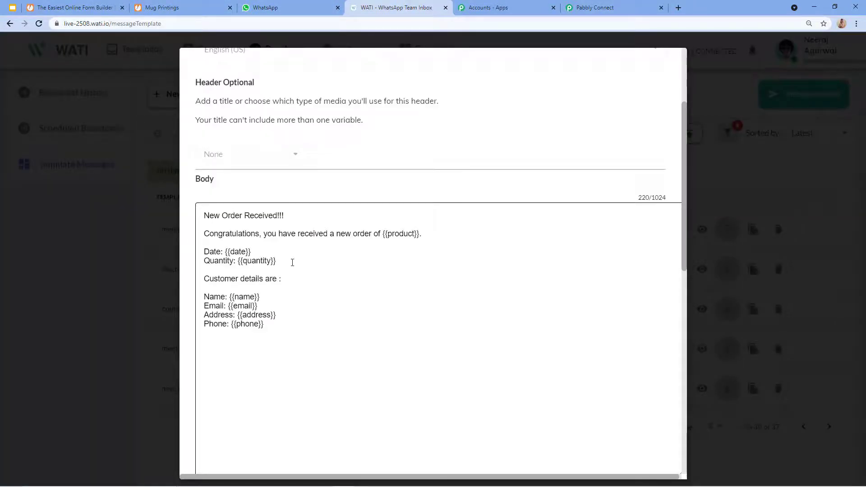
click(610, 7)
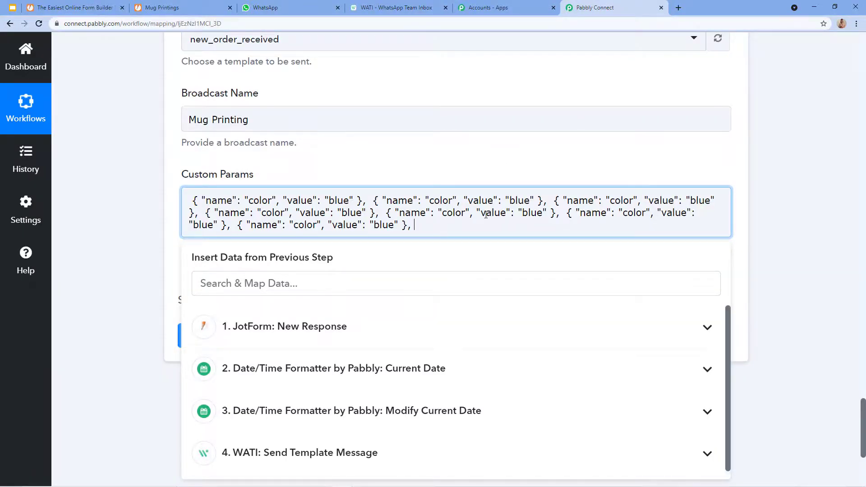
key(ctrl+a)
key(ctrl+v)
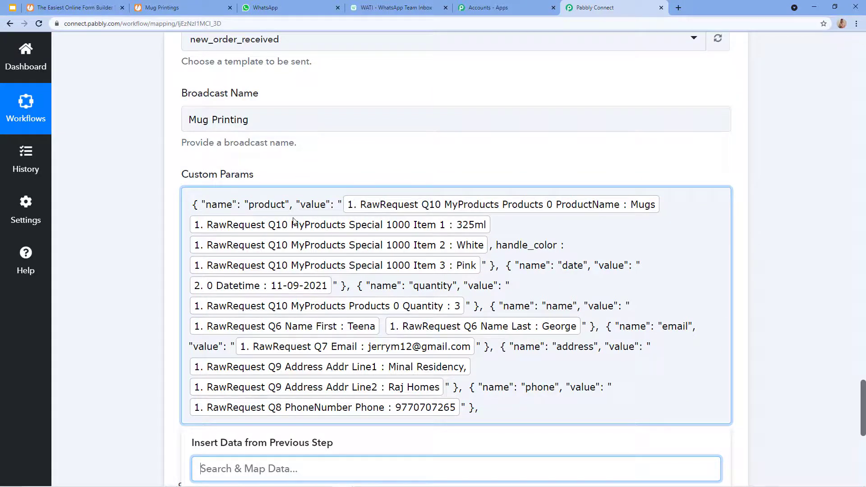
click(386, 5)
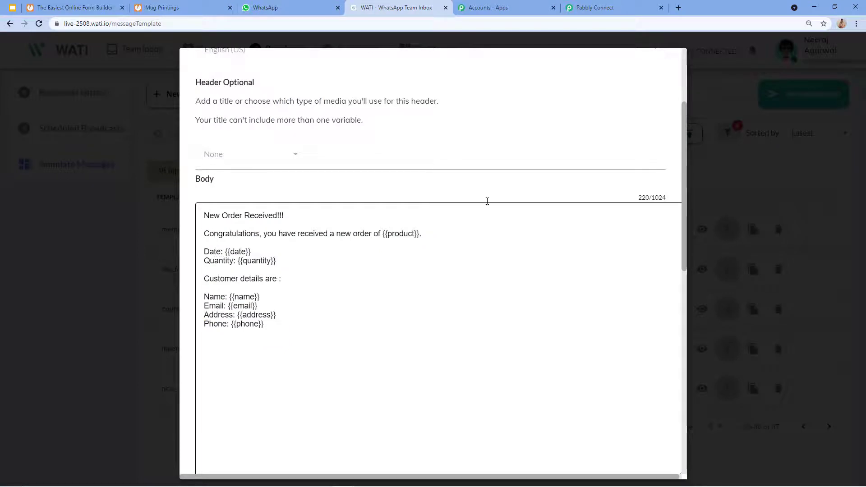
click(636, 5)
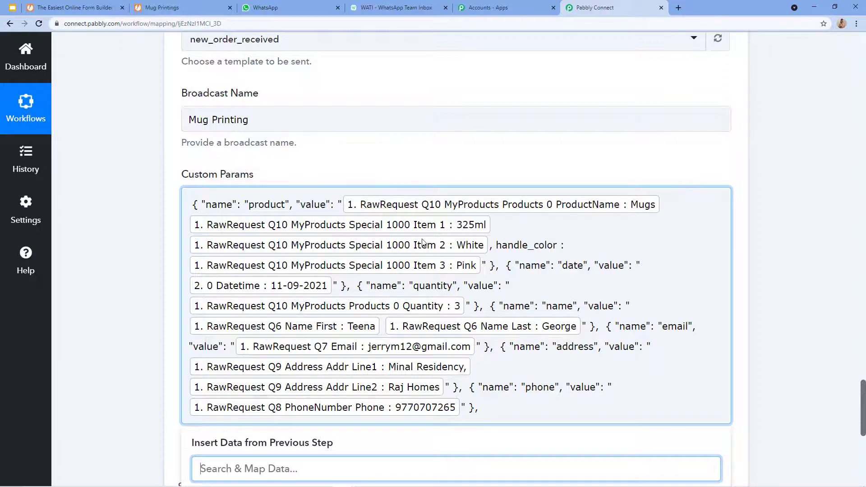
click(395, 7)
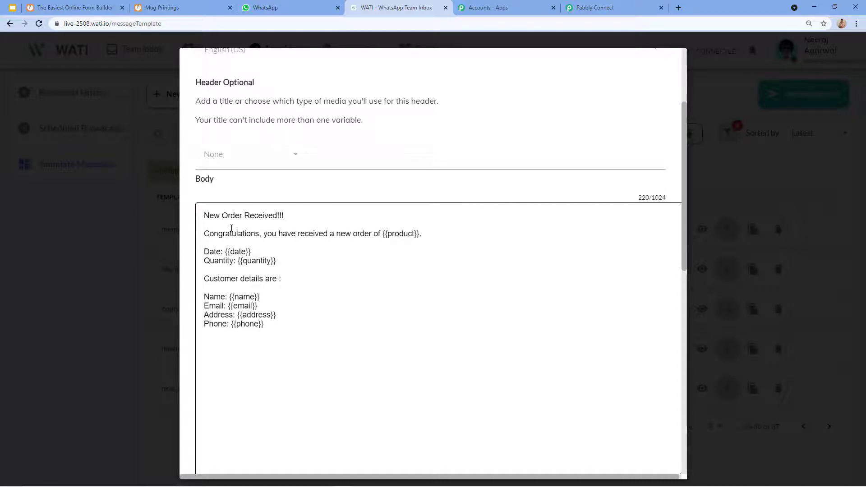
click(611, 7)
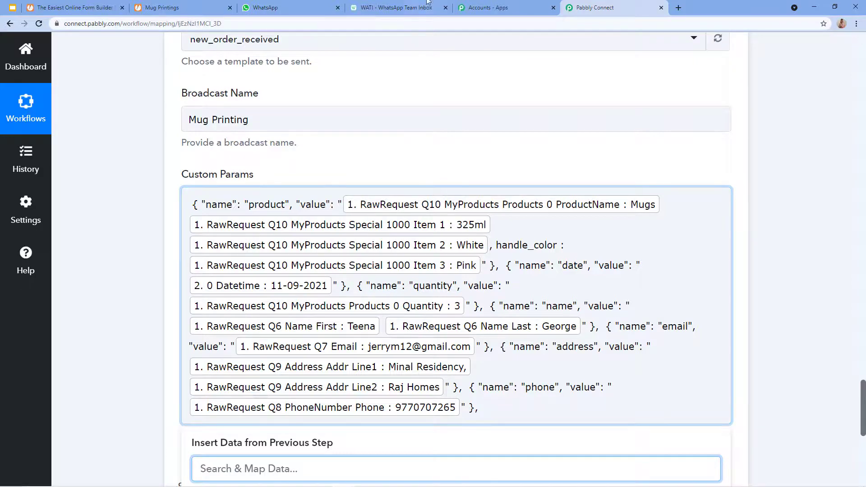
click(396, 9)
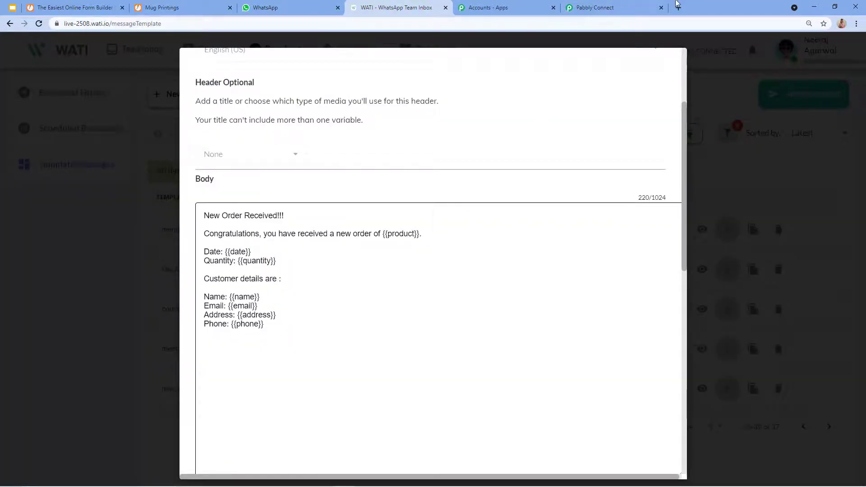
click(631, 7)
Step: Review the Current Date step's data against the WATI template body
scroll(350, 189, down, 2)
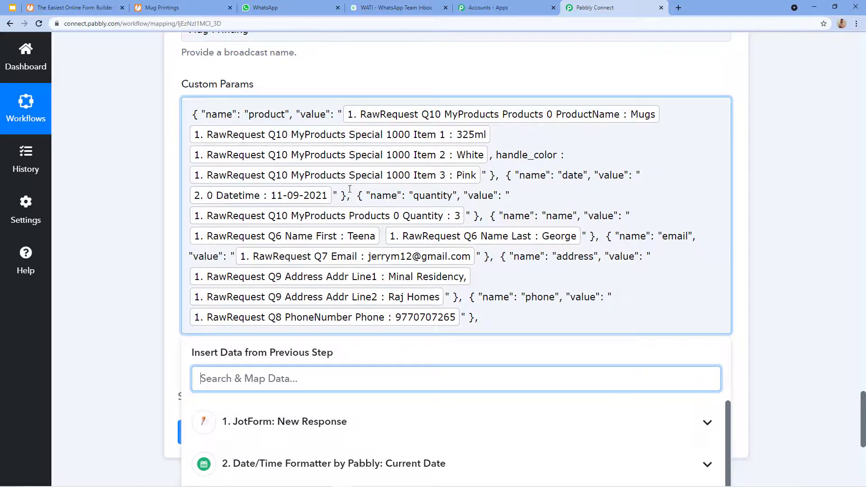
scroll(286, 323, down, 2)
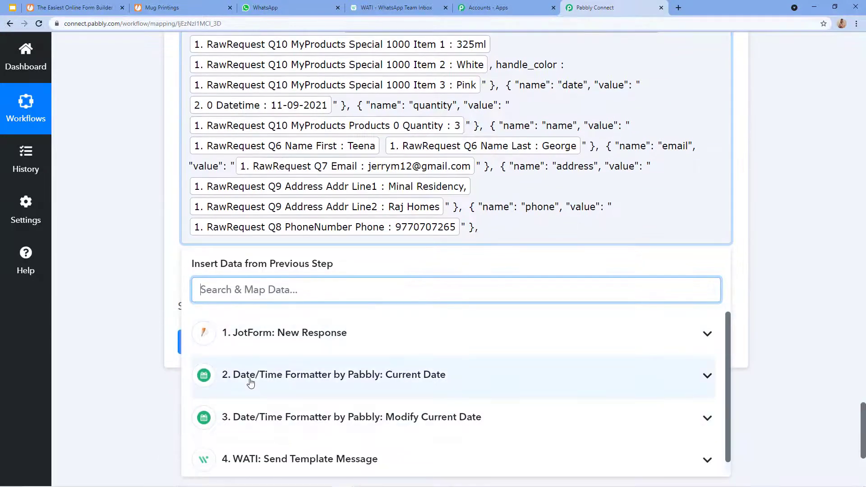
click(302, 377)
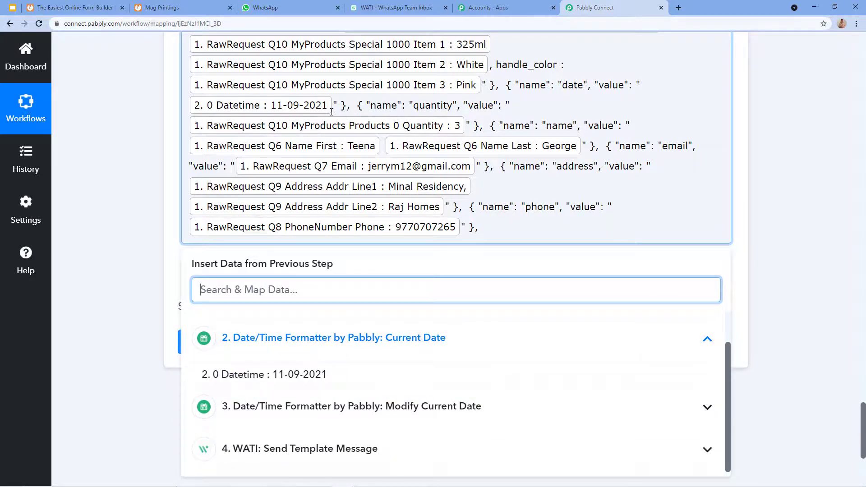
scroll(332, 110, up, 1)
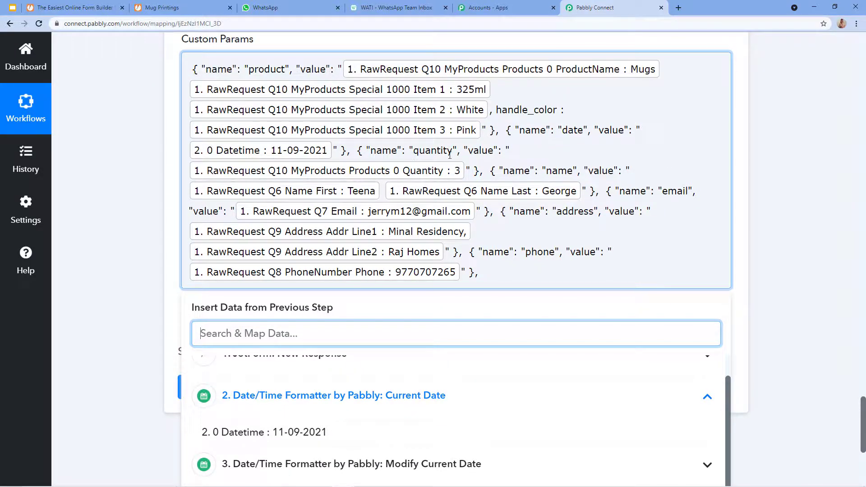
click(406, 7)
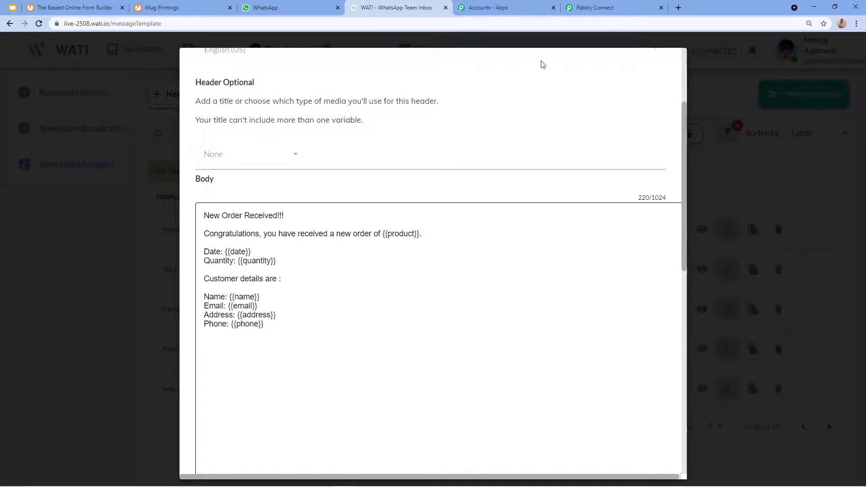
click(604, 7)
scroll(399, 243, down, 4)
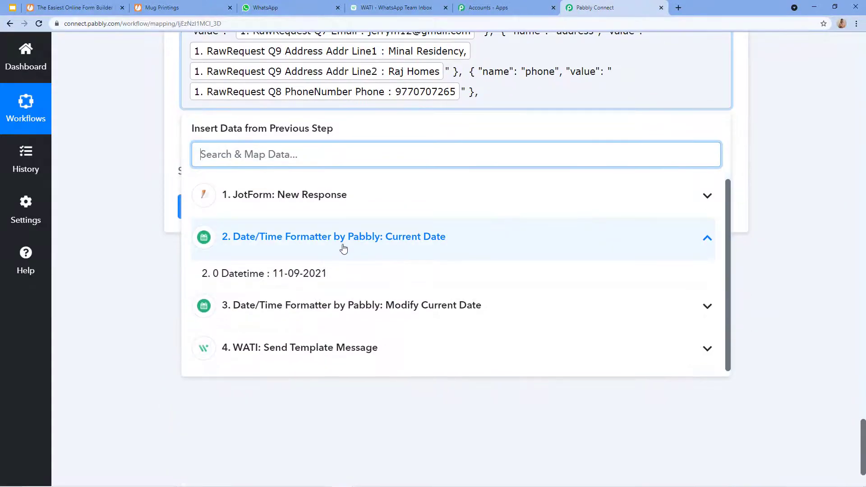
click(344, 247)
scroll(338, 298, down, 3)
Step: Browse the JotForm New Response fields available for mapping
click(383, 128)
scroll(337, 233, down, 6)
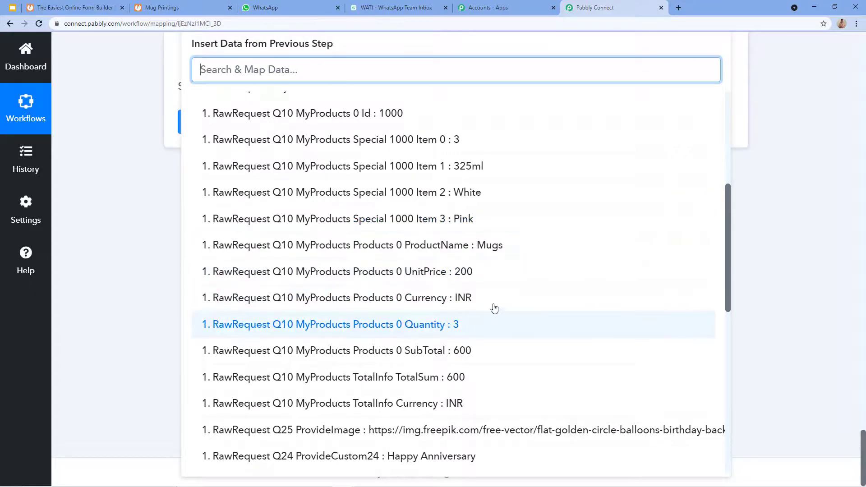
scroll(369, 175, up, 7)
scroll(369, 175, up, 4)
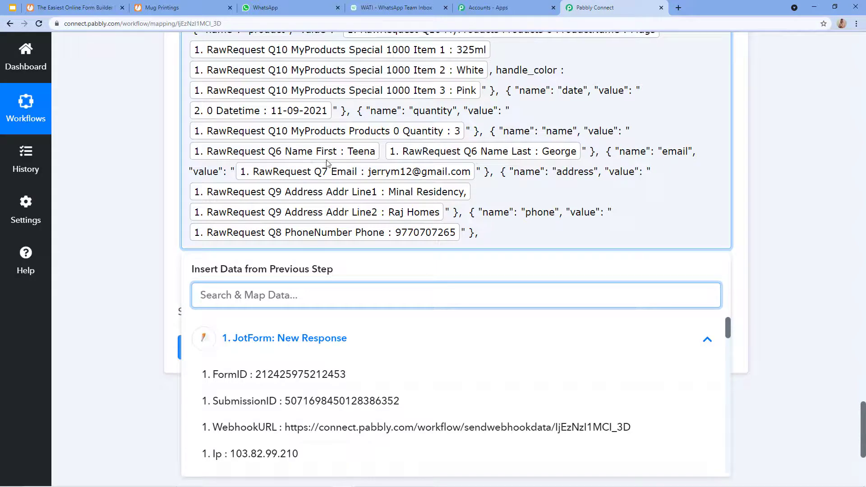
scroll(247, 245, down, 8)
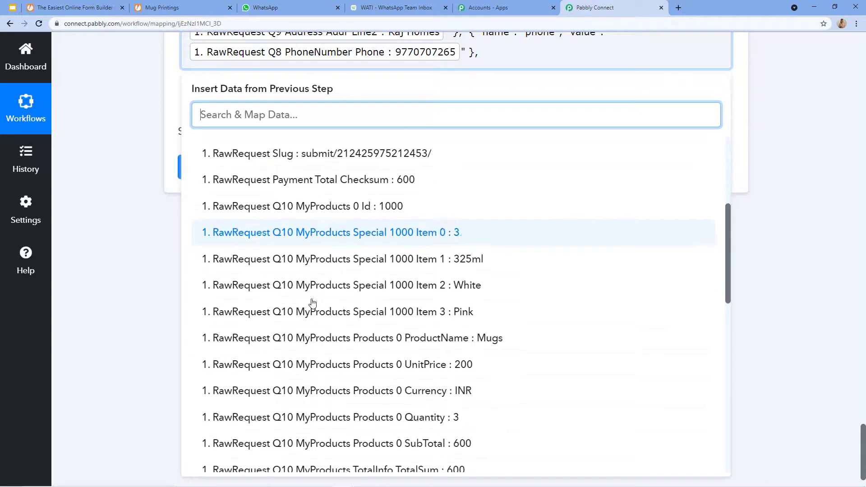
scroll(313, 302, down, 10)
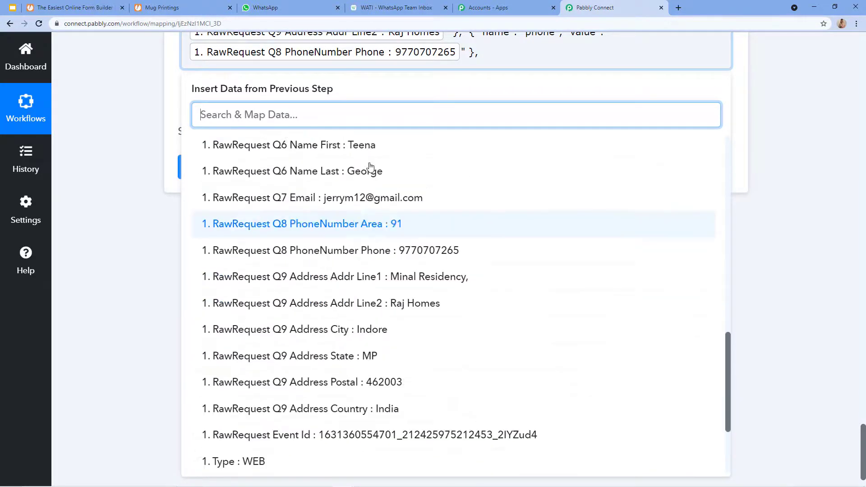
scroll(370, 166, up, 2)
scroll(441, 61, up, 2)
Step: Compare the WATI template body with the mapped order fields in Custom Params
key(ctrl+4)
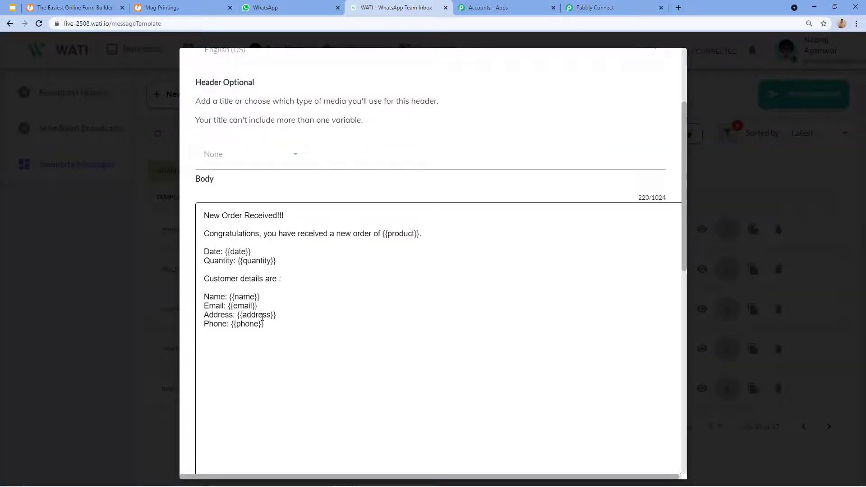
click(608, 7)
scroll(506, 166, up, 2)
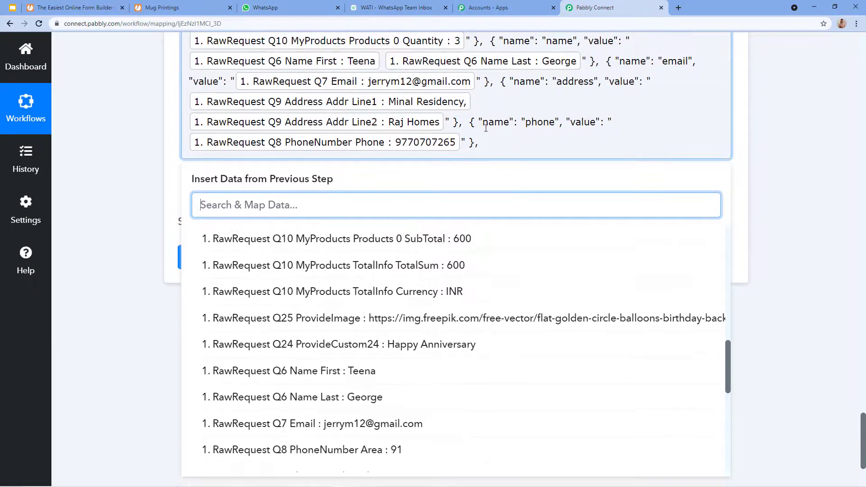
scroll(584, 147, up, 1)
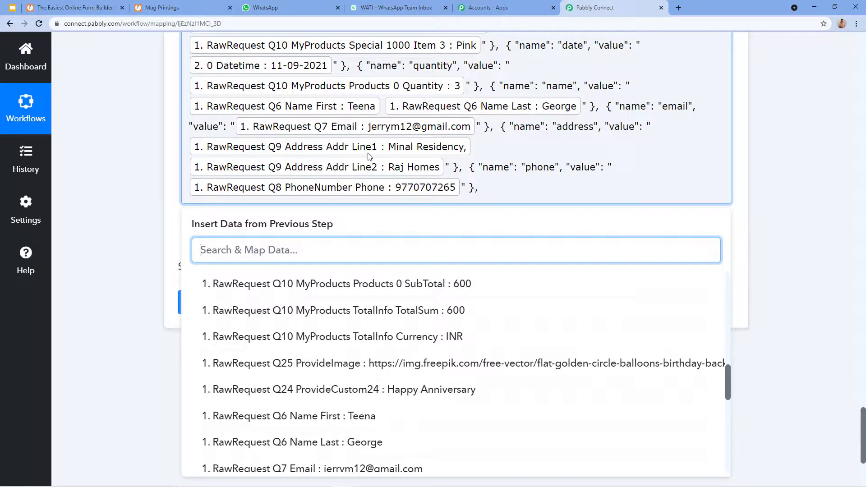
scroll(411, 155, down, 2)
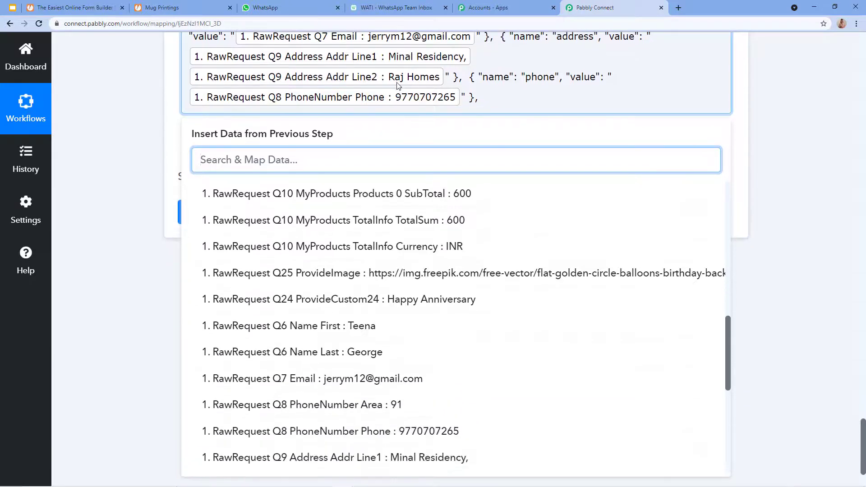
scroll(366, 216, down, 8)
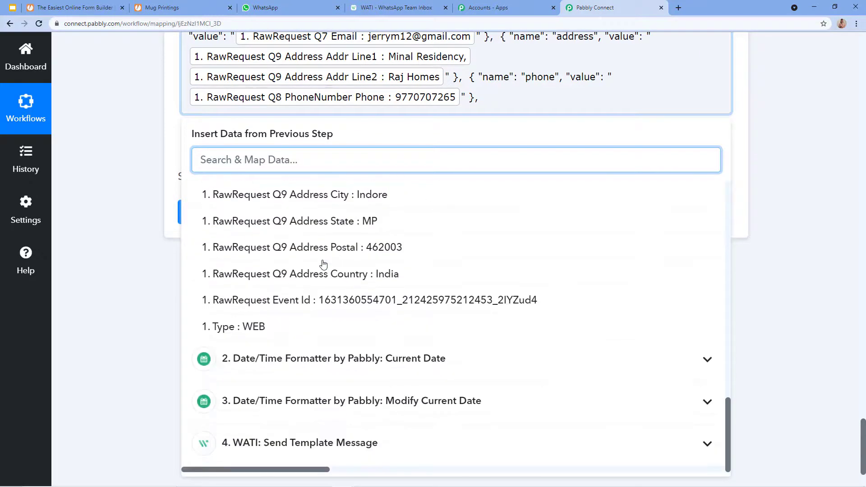
scroll(373, 253, up, 3)
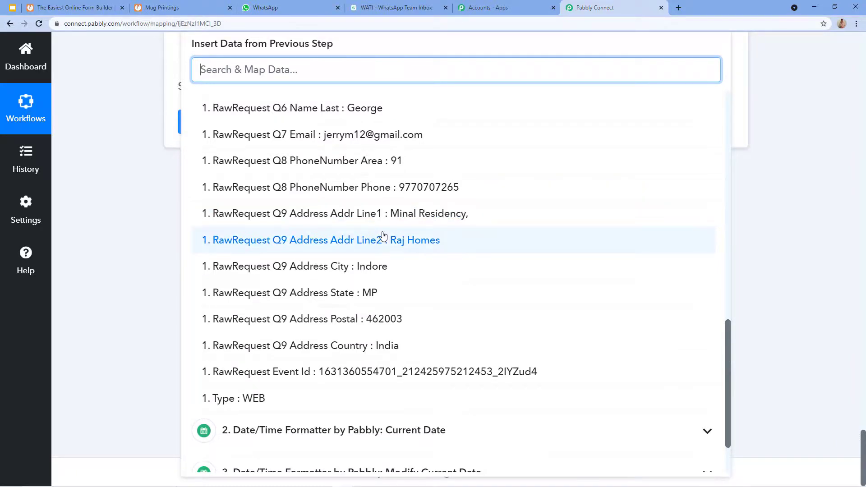
scroll(452, 148, up, 8)
scroll(451, 148, up, 6)
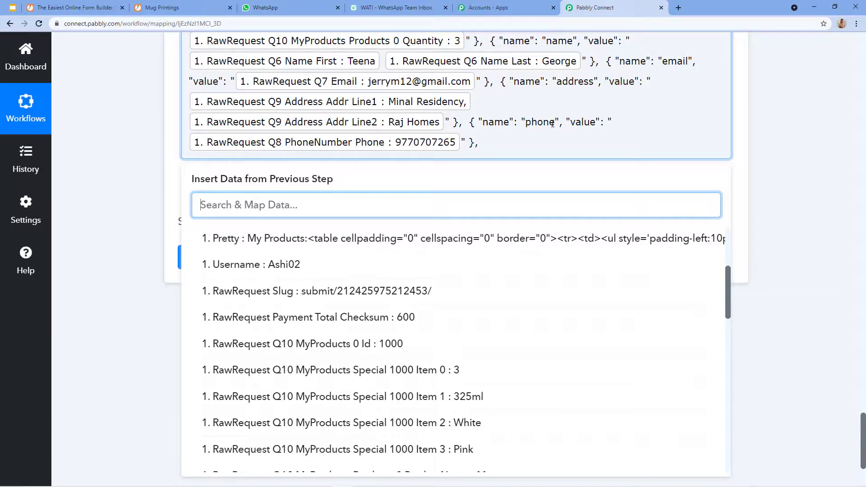
Step: Save the new_order_received step and send a test request with the mapped order details
scroll(365, 266, down, 12)
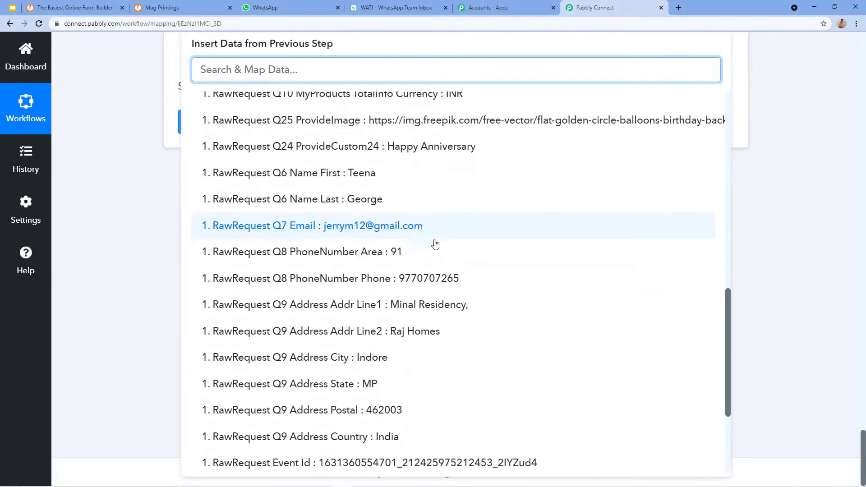
scroll(406, 247, down, 3)
scroll(478, 119, up, 5)
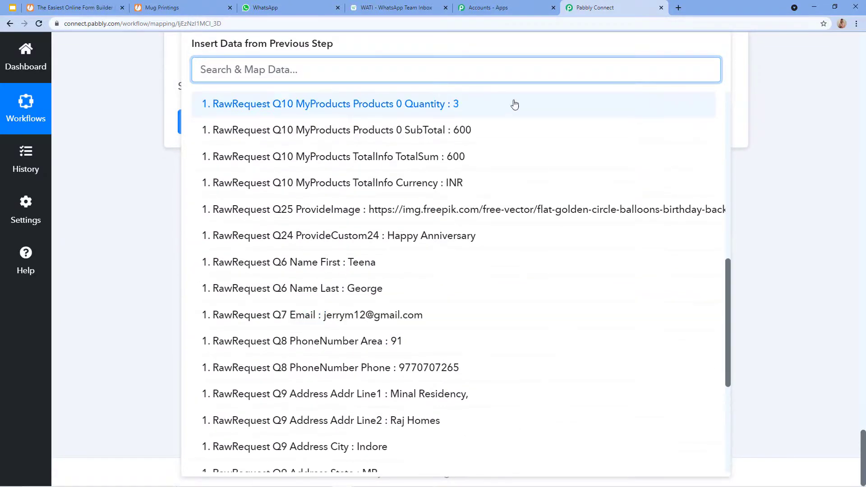
scroll(515, 104, up, 5)
scroll(773, 108, up, 5)
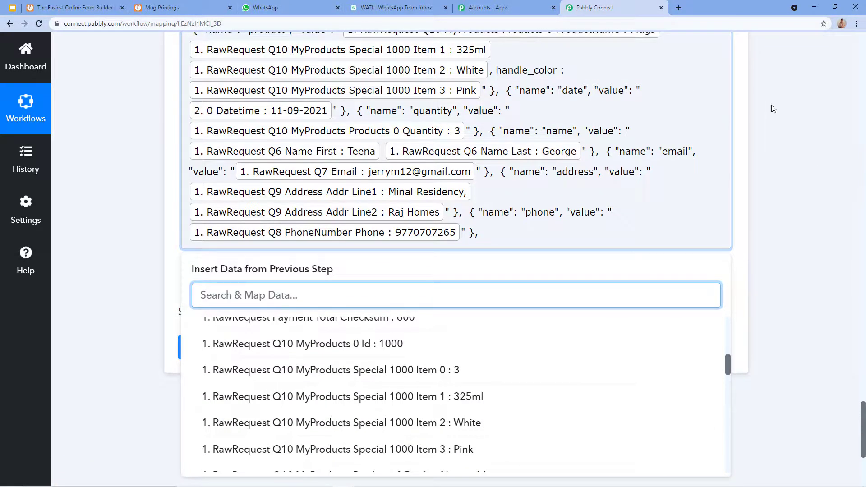
scroll(611, 160, up, 4)
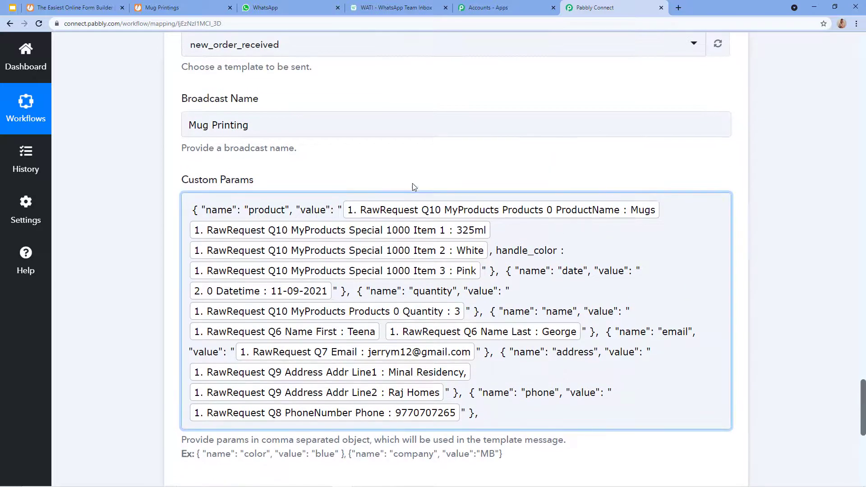
scroll(336, 181, down, 5)
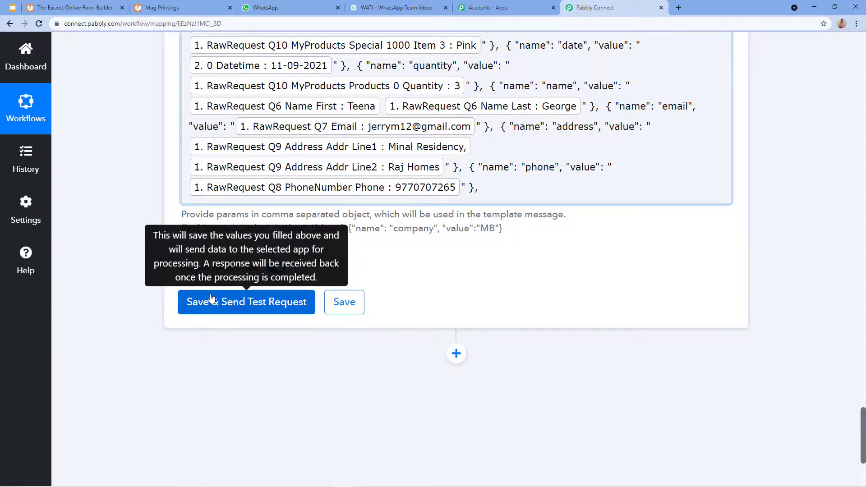
scroll(529, 275, up, 5)
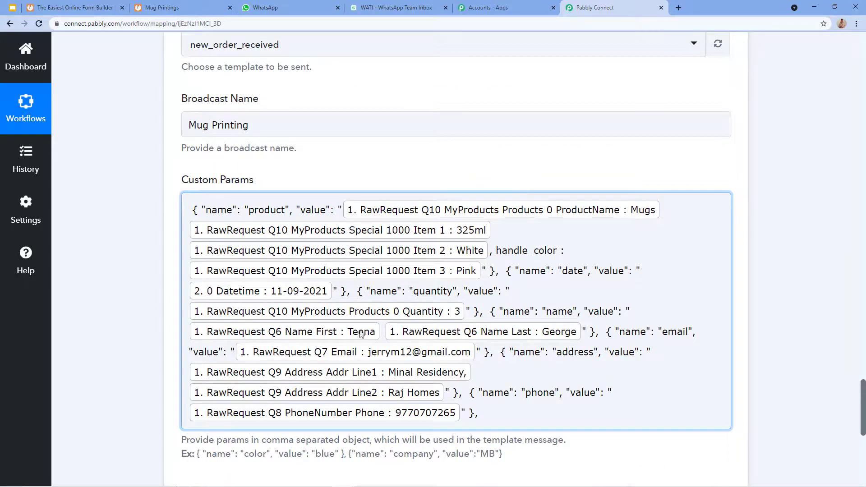
scroll(338, 283, up, 1)
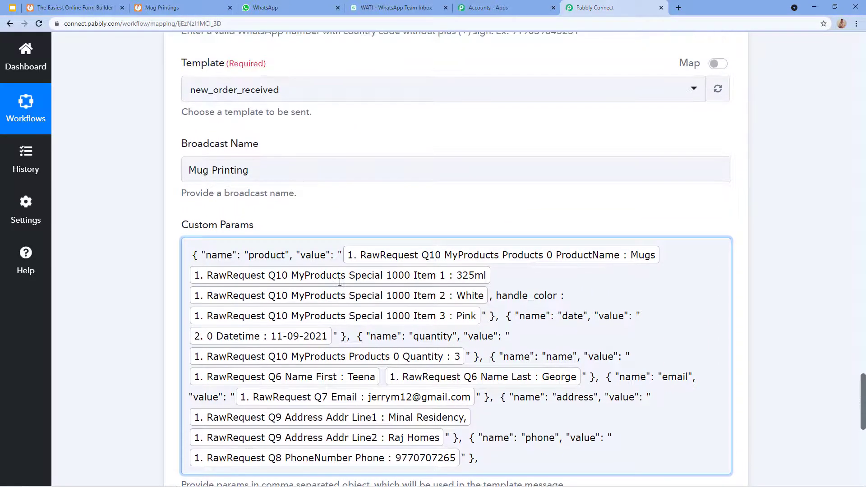
scroll(338, 282, down, 7)
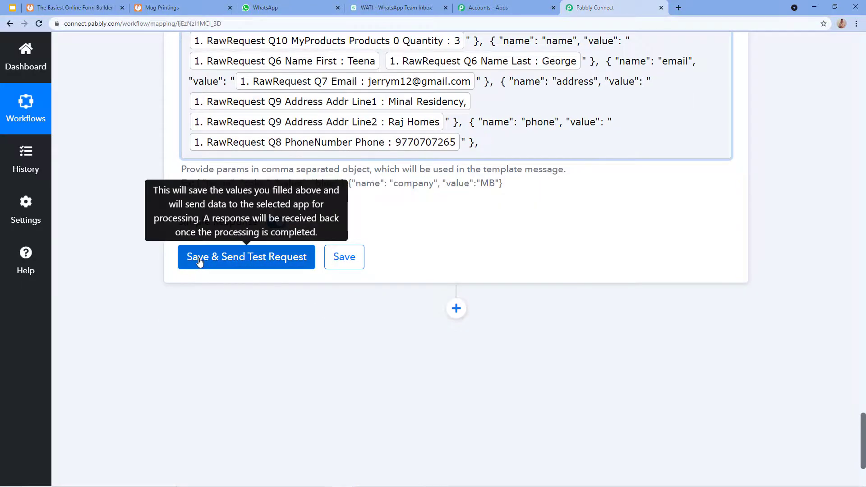
click(200, 261)
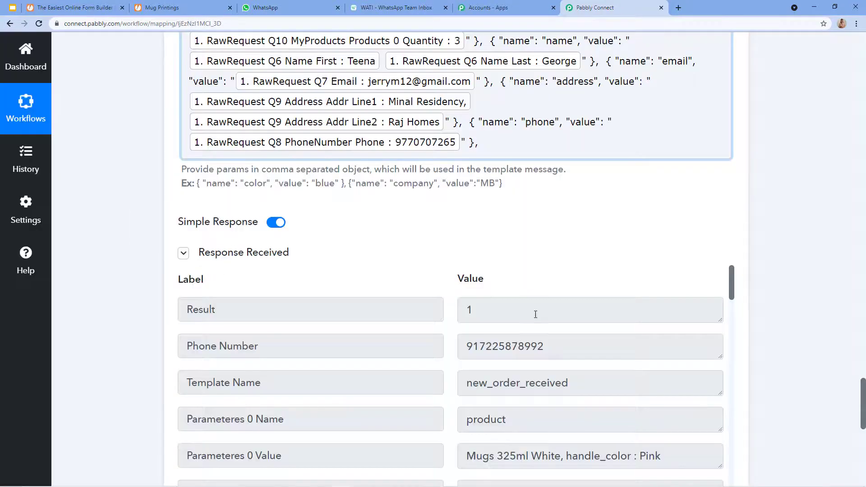
Step: Scroll through the Response Received fields, highlighting the returned phone number
scroll(535, 314, down, 1)
drag(465, 305, 581, 318)
scroll(566, 312, down, 10)
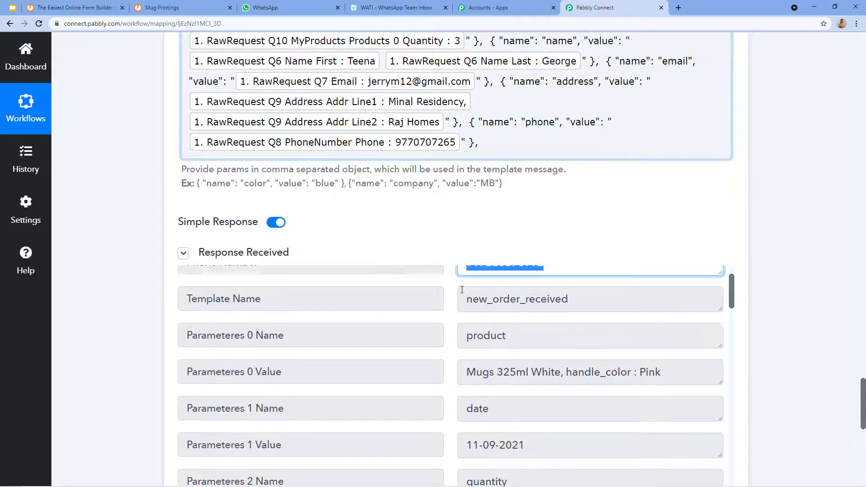
scroll(455, 251, down, 12)
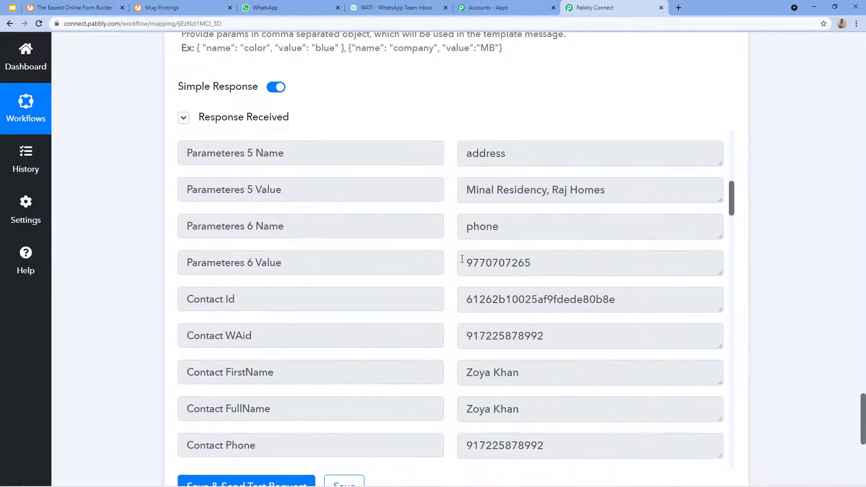
Step: Bring up the incognito WhatsApp Web window from the taskbar Chrome preview
scroll(429, 383, down, 1)
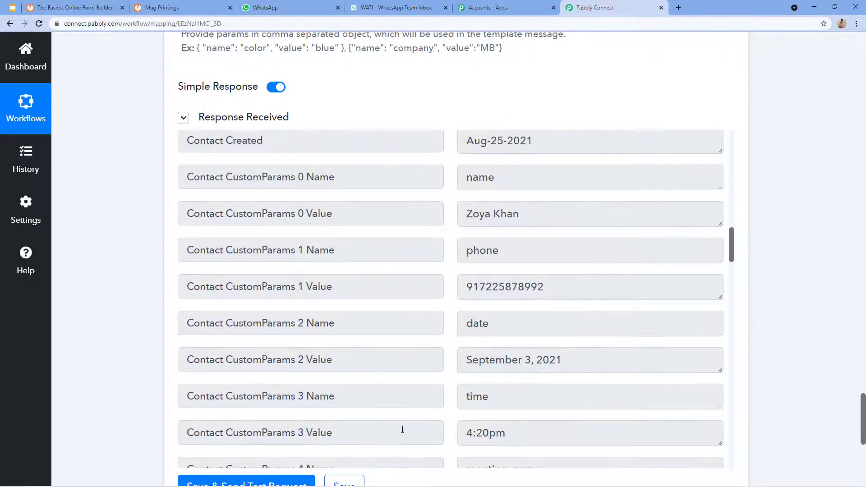
mouse_move(388, 485)
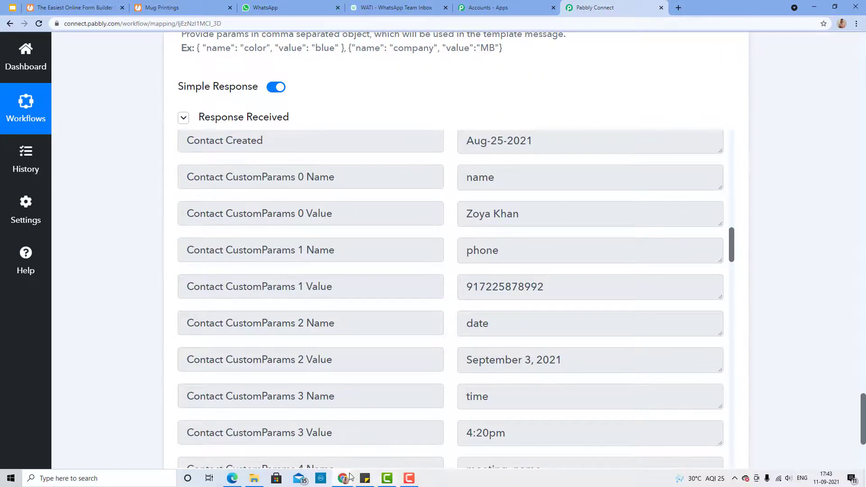
mouse_move(346, 478)
click(377, 455)
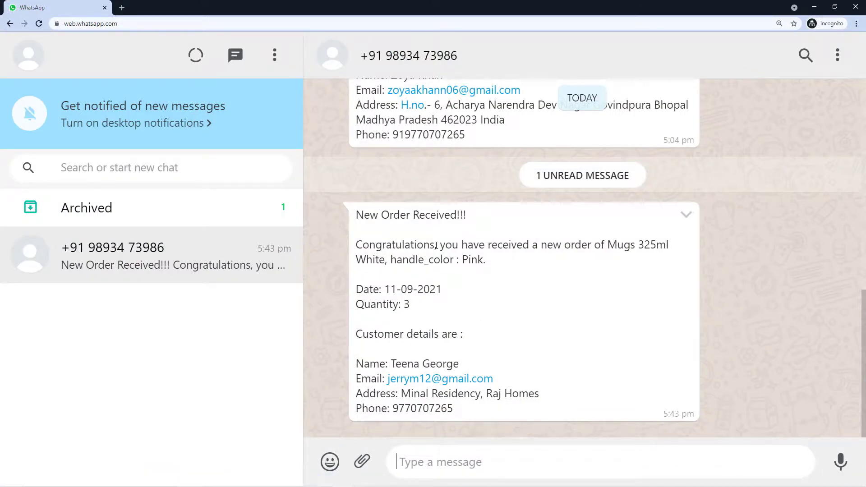
Step: Read the New Order Received alert for the 325ml White mugs, highlight its date, and minimize WhatsApp
scroll(436, 246, up, 1)
scroll(405, 268, down, 2)
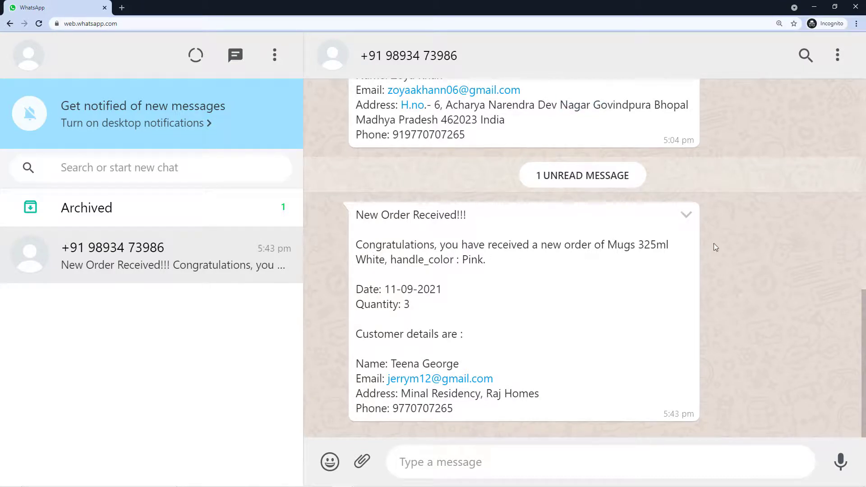
drag(386, 289, 443, 292)
click(411, 307)
click(814, 6)
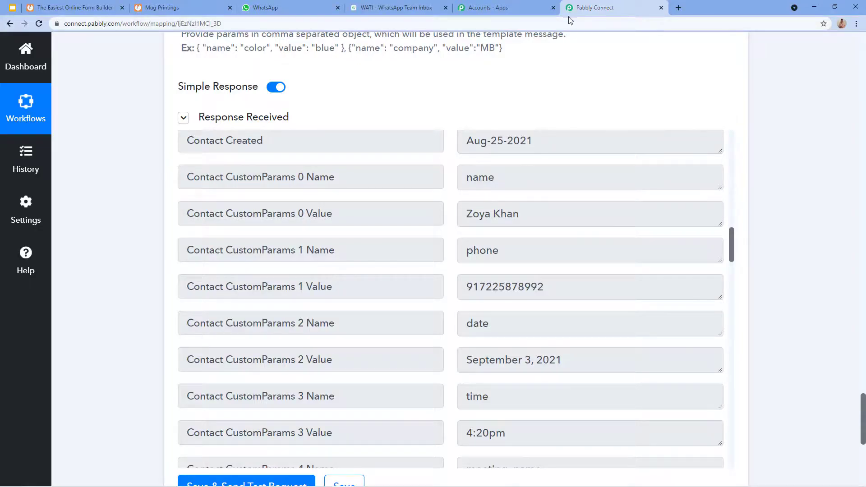
Step: Save the lower WATI message step and dismiss the data-saved confirmation
scroll(393, 269, down, 7)
click(344, 351)
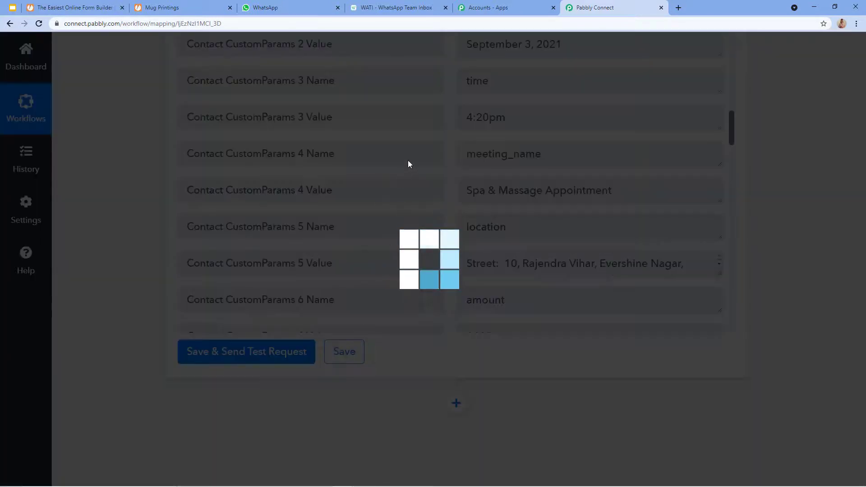
click(431, 329)
Step: Save the earlier WATI message step, then go to the Mug Printings order form
scroll(415, 138, up, 6)
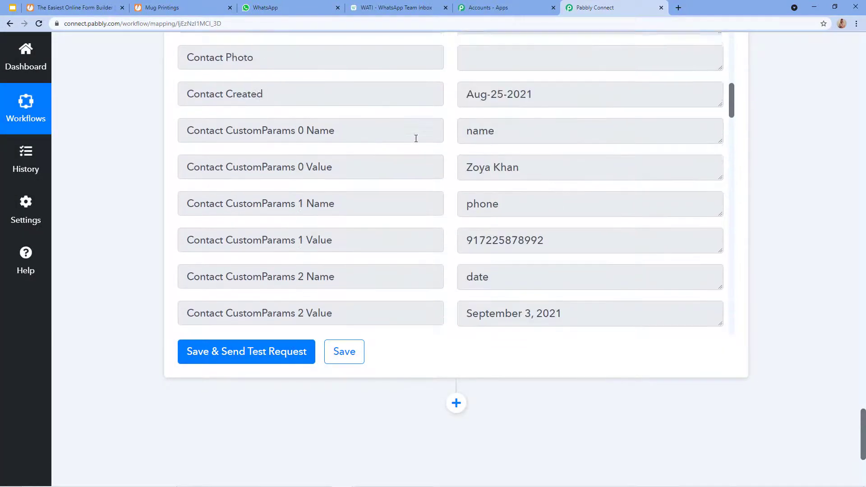
scroll(416, 138, up, 10)
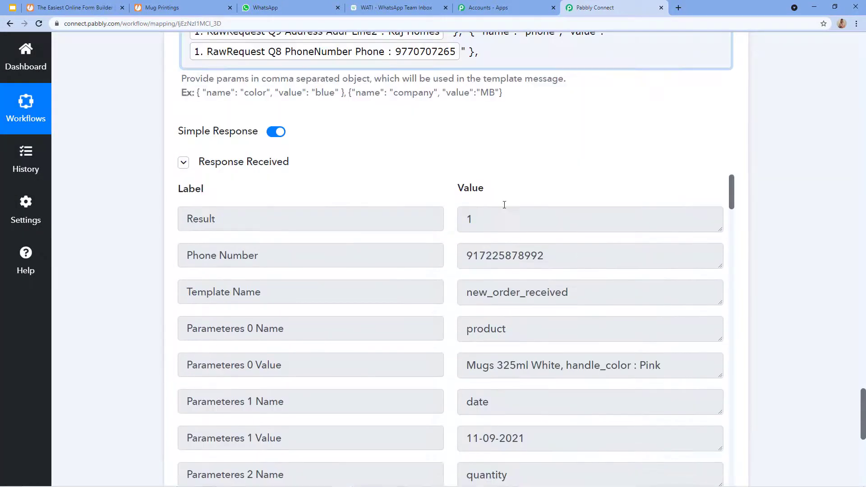
scroll(504, 204, up, 4)
scroll(359, 144, up, 20)
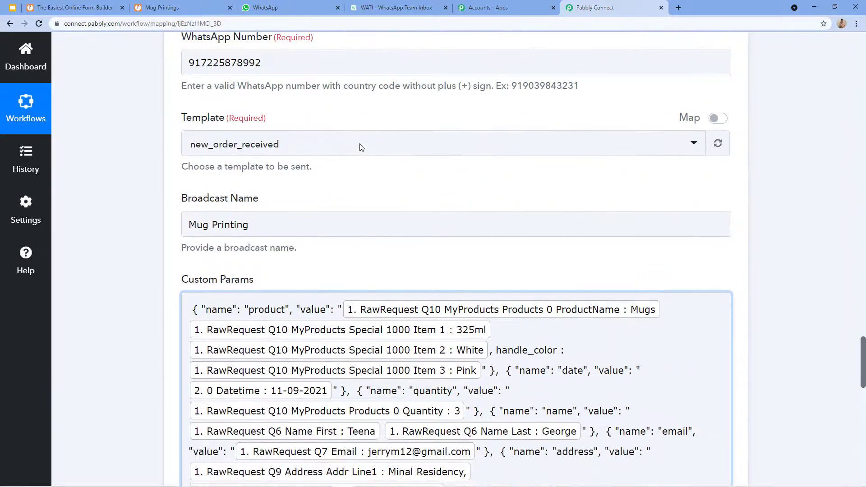
click(359, 145)
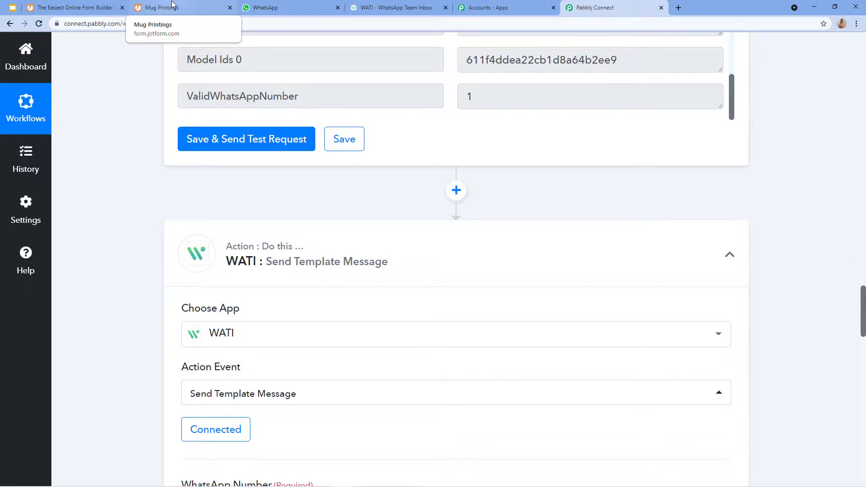
click(169, 5)
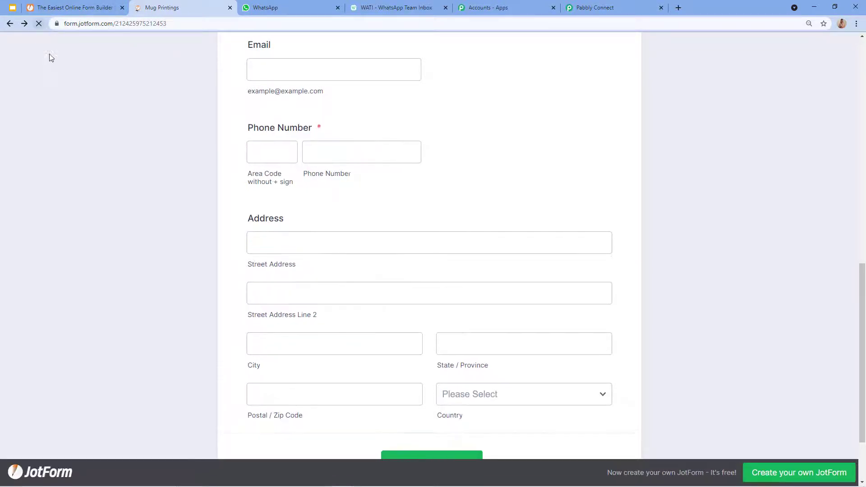
Step: Check both WhatsApp windows for the Order Confirmed and New Order Received messages, then return to the form
click(273, 8)
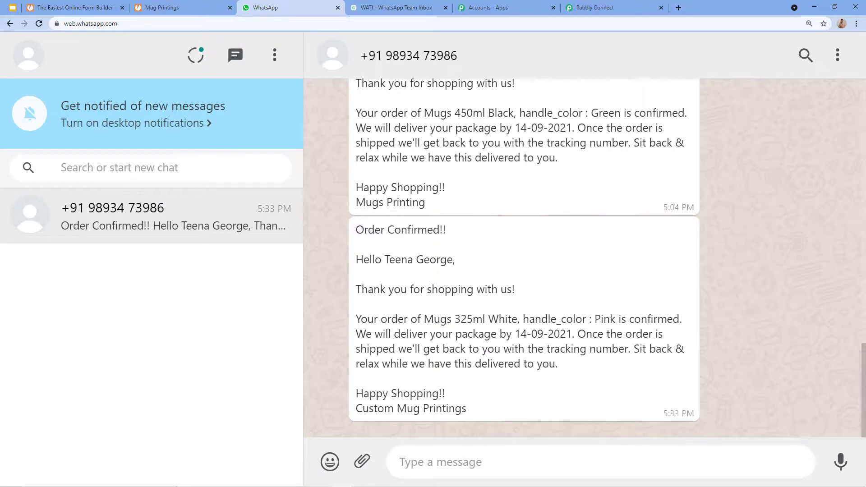
mouse_move(343, 477)
click(393, 428)
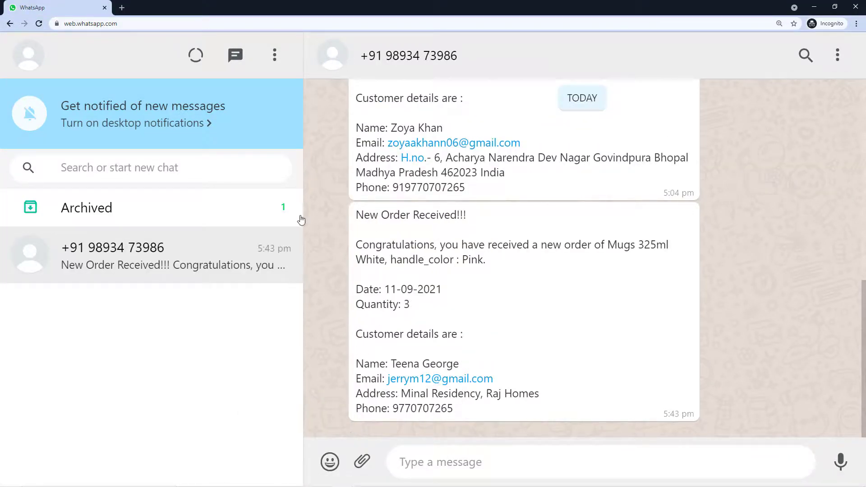
click(814, 6)
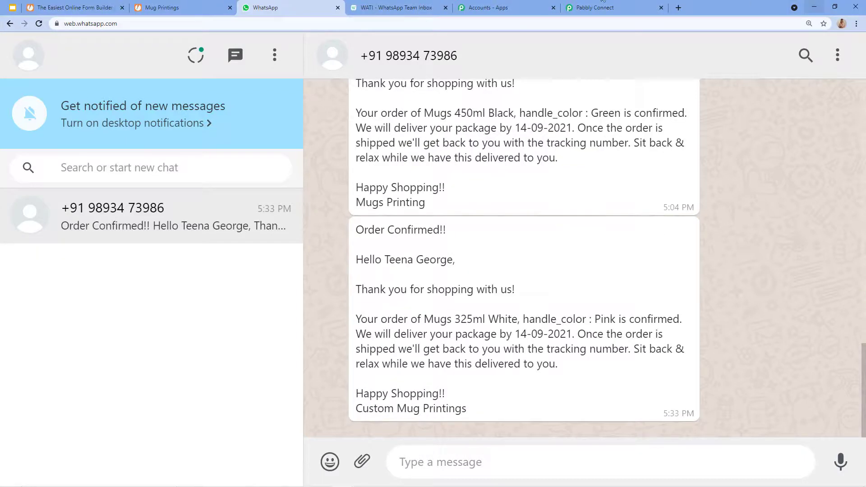
click(199, 7)
scroll(275, 90, up, 7)
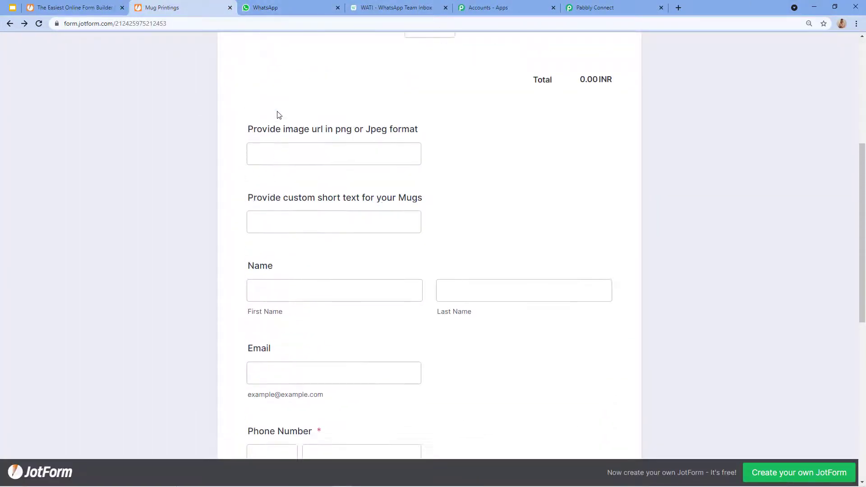
Step: Choose a 450ml Black mug with Blue handle and inside, using the suggested freepik image URL
scroll(277, 115, up, 5)
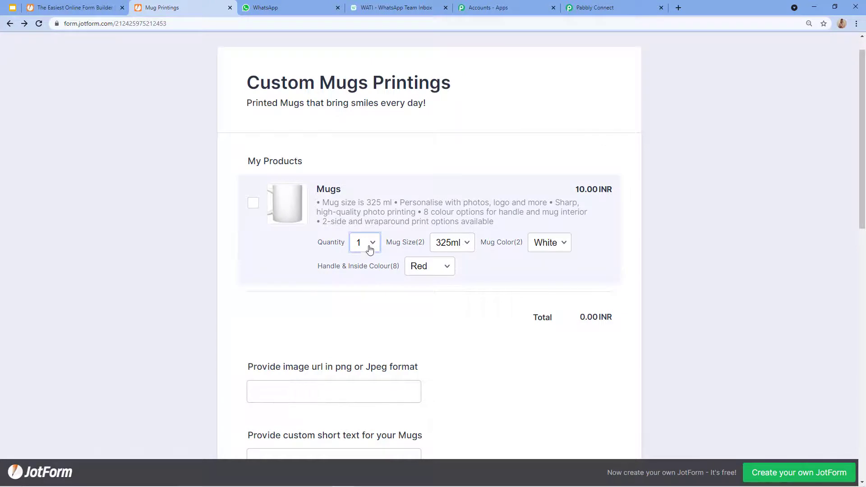
click(438, 250)
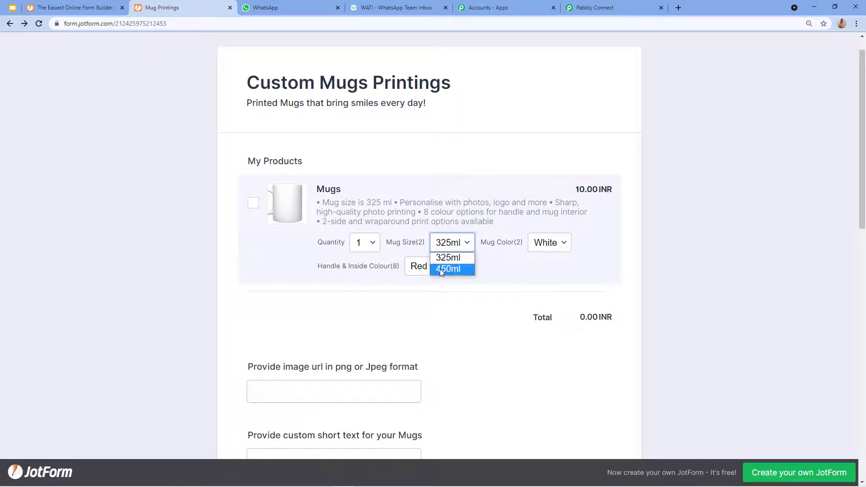
click(440, 269)
click(553, 243)
click(538, 269)
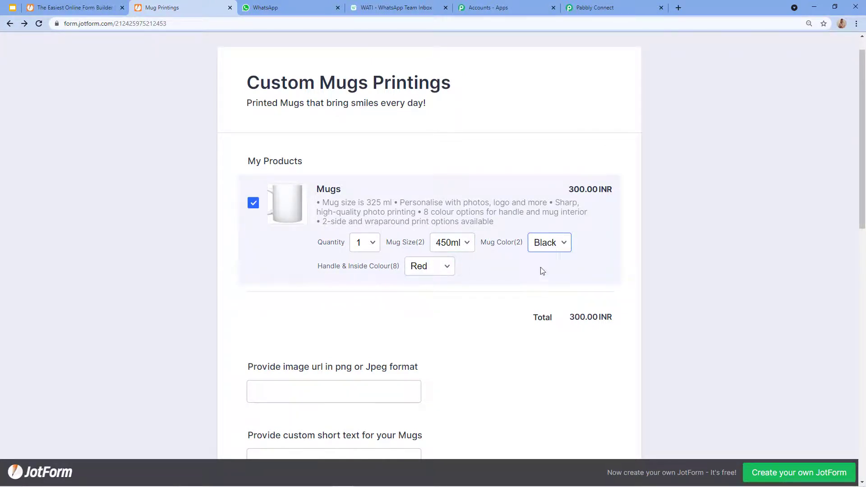
click(443, 266)
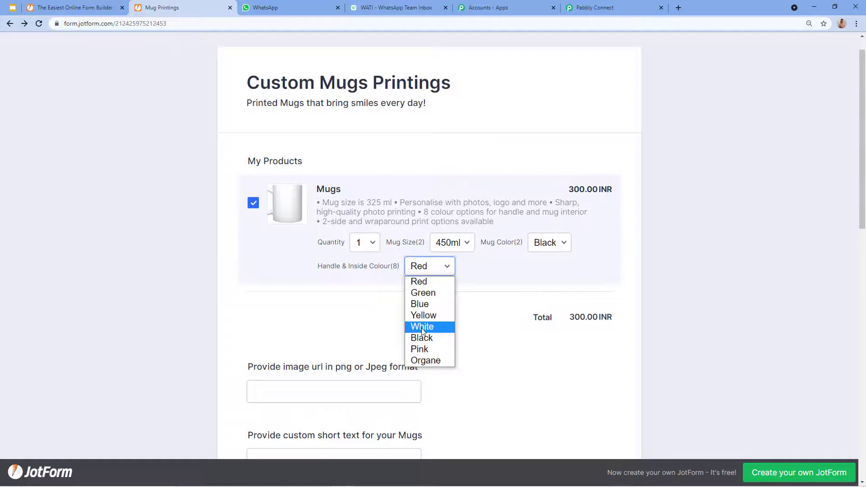
click(430, 305)
scroll(347, 241, down, 3)
click(319, 252)
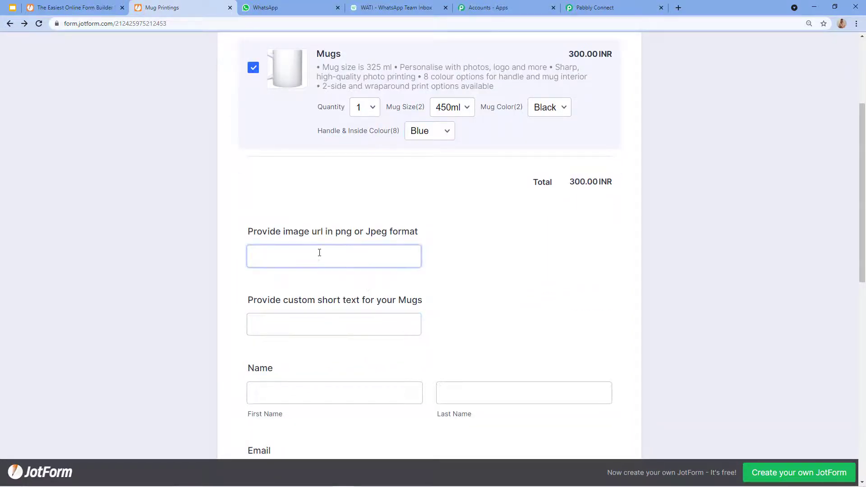
click(283, 280)
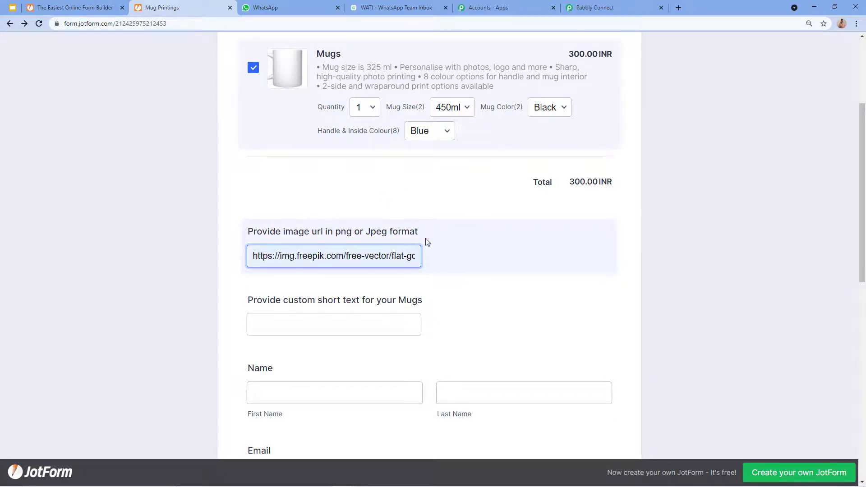
scroll(353, 229, down, 1)
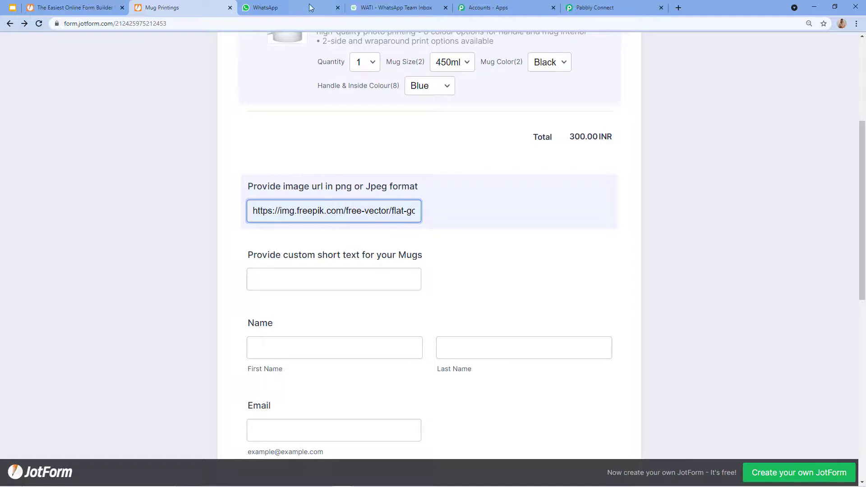
scroll(271, 54, up, 1)
scroll(296, 90, down, 4)
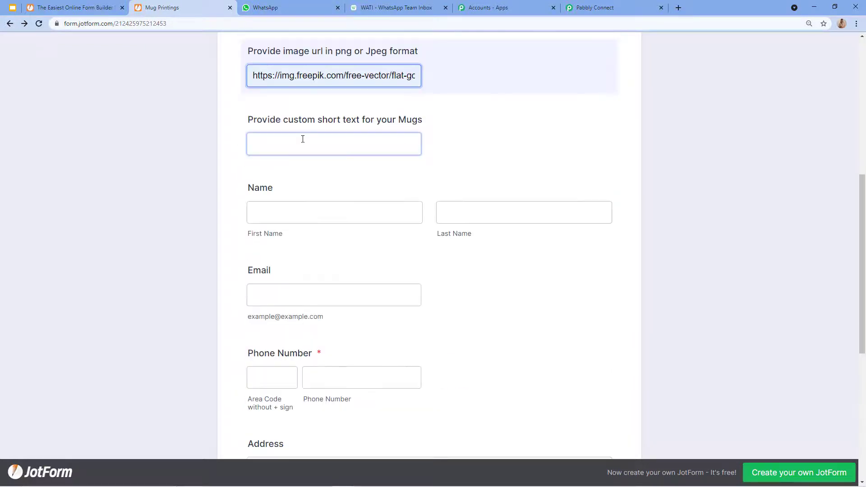
Step: Enter 'Happy Friendship Day' as the custom mug text
click(303, 138)
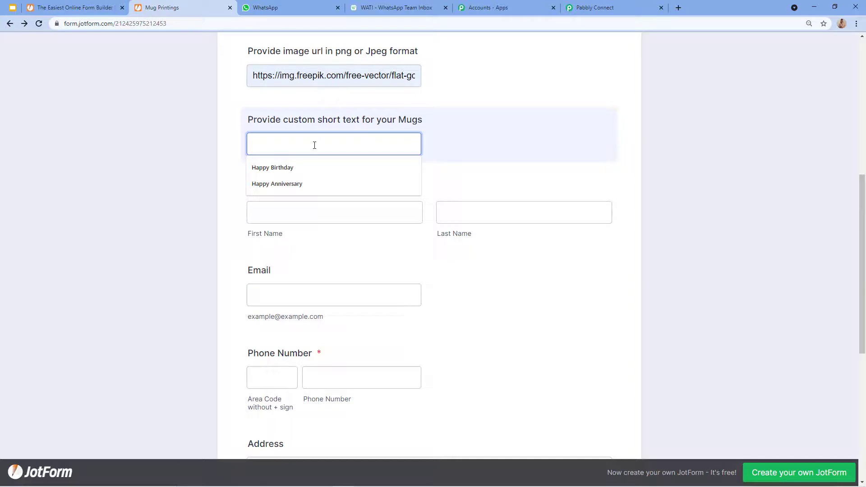
text(Happpy)
key(BackSpace)
key(BackSpace)
key(BackSpace)
text(y F)
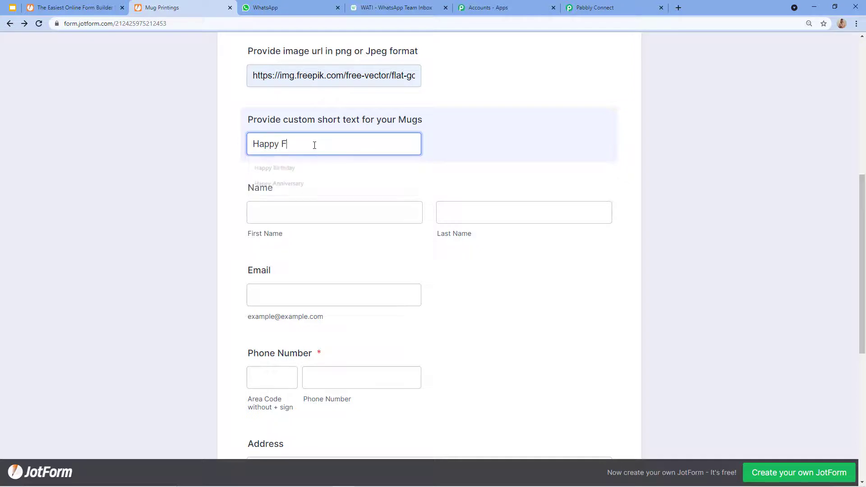
text(riend)
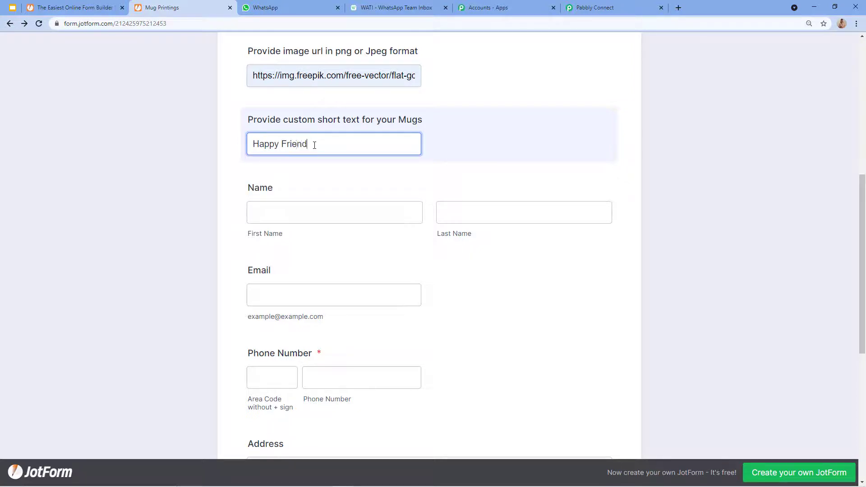
text(ship Day)
scroll(373, 202, up, 2)
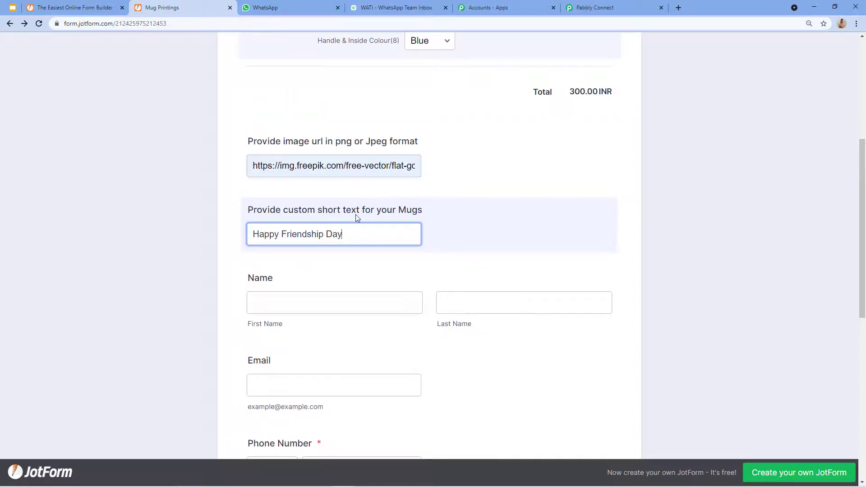
click(435, 195)
scroll(334, 217, down, 3)
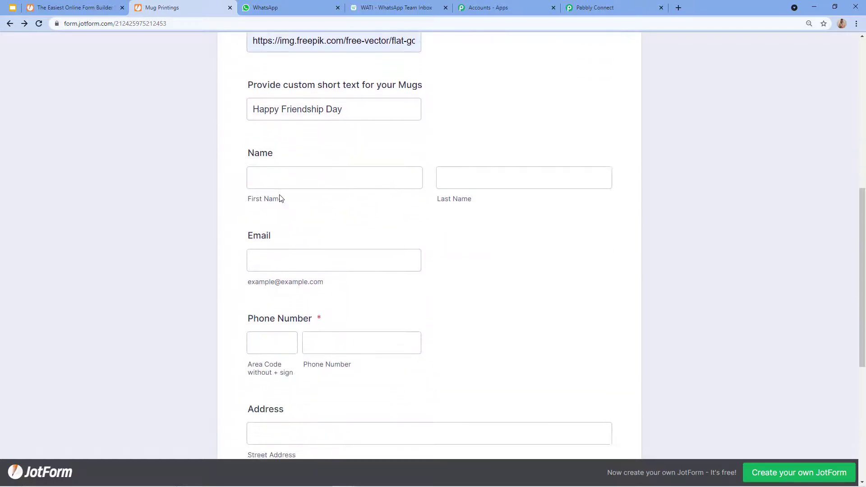
Step: Autofill the customer's contact and address details from a saved profile and submit the order
click(269, 165)
key(Down)
key(Down)
key(Down)
key(Up)
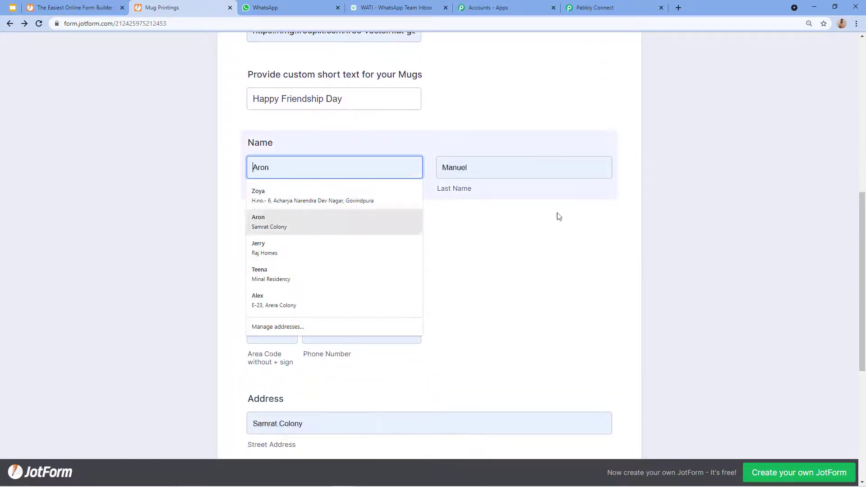
scroll(424, 145, down, 6)
scroll(424, 144, up, 5)
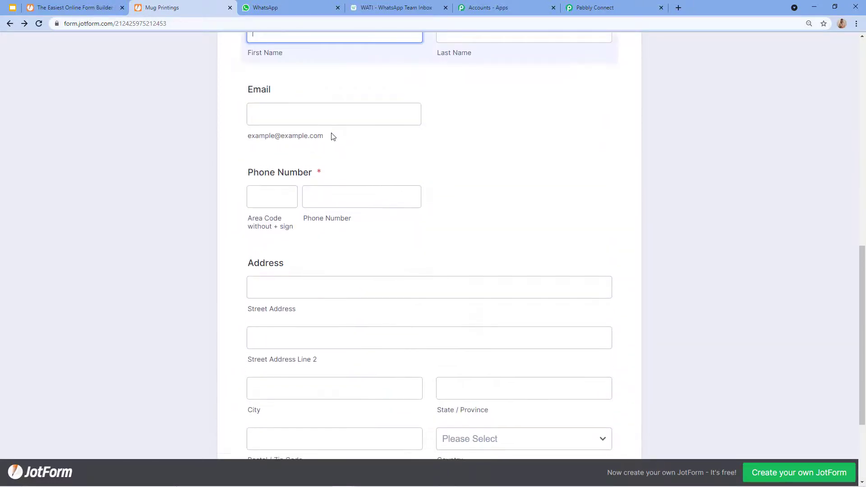
key(Down)
key(Return)
scroll(333, 137, up, 2)
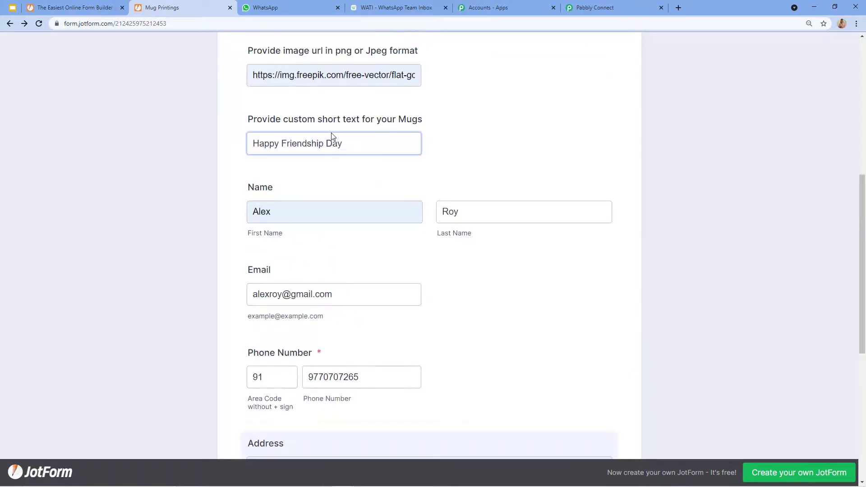
scroll(319, 202, down, 2)
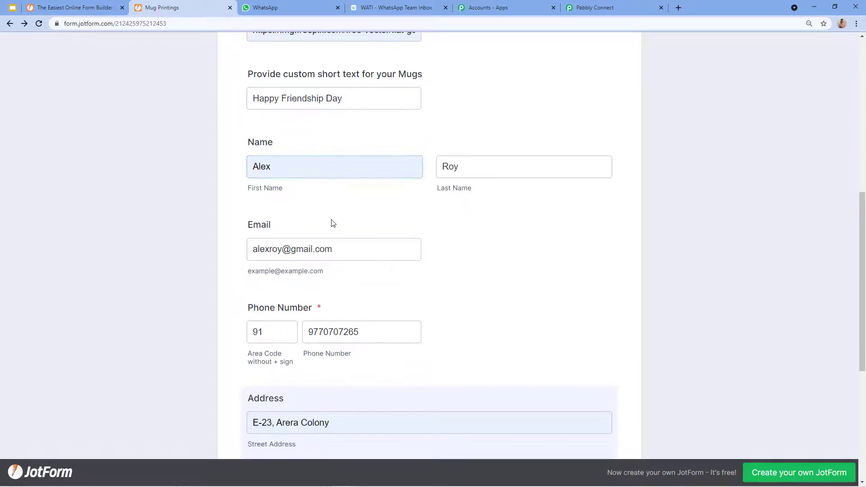
scroll(429, 150, down, 1)
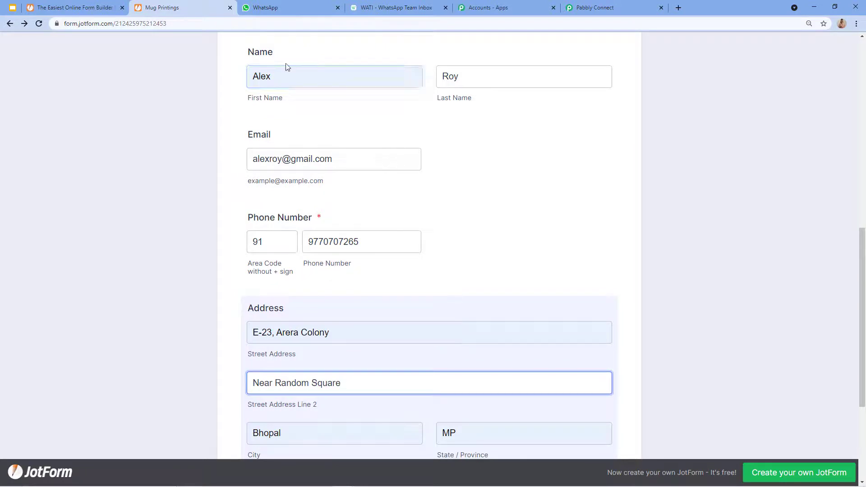
scroll(321, 195, down, 3)
scroll(370, 181, down, 1)
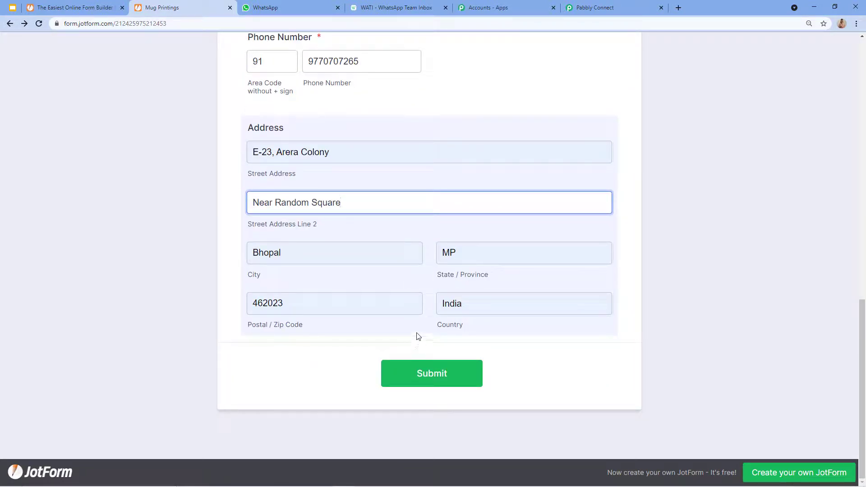
click(430, 376)
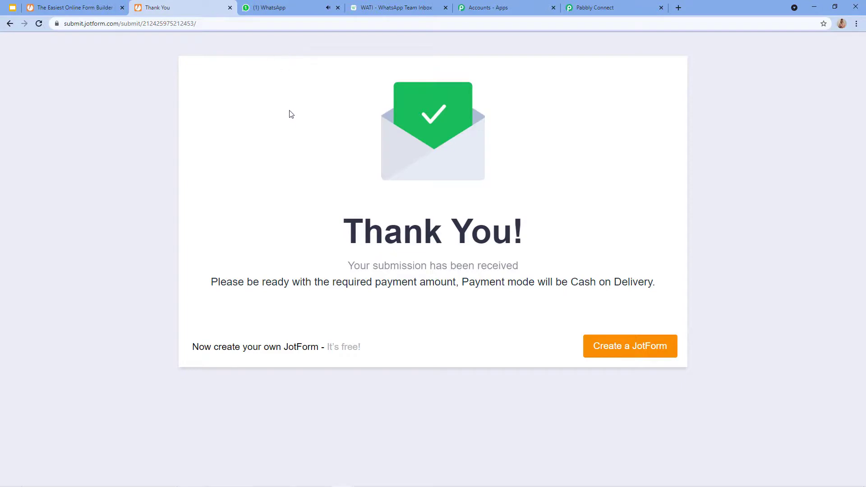
Step: Read the Order Confirmed message for the 450ml Black mug, then review the New Order Received alert
click(302, 4)
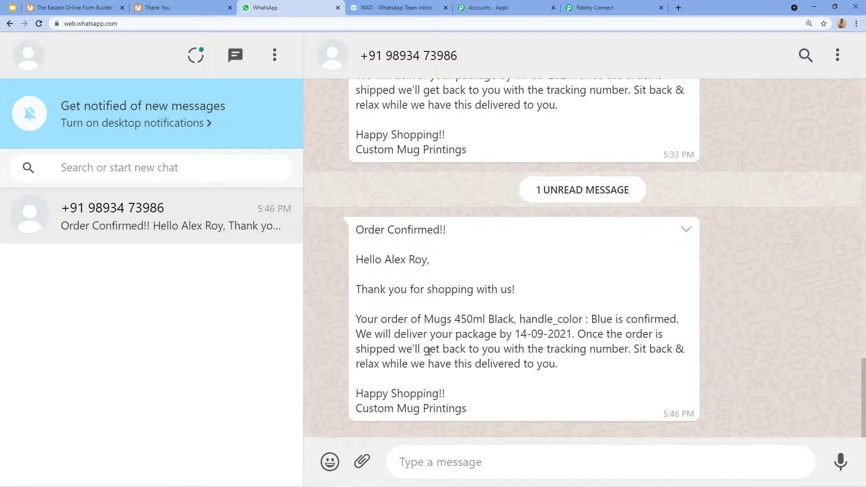
mouse_move(364, 485)
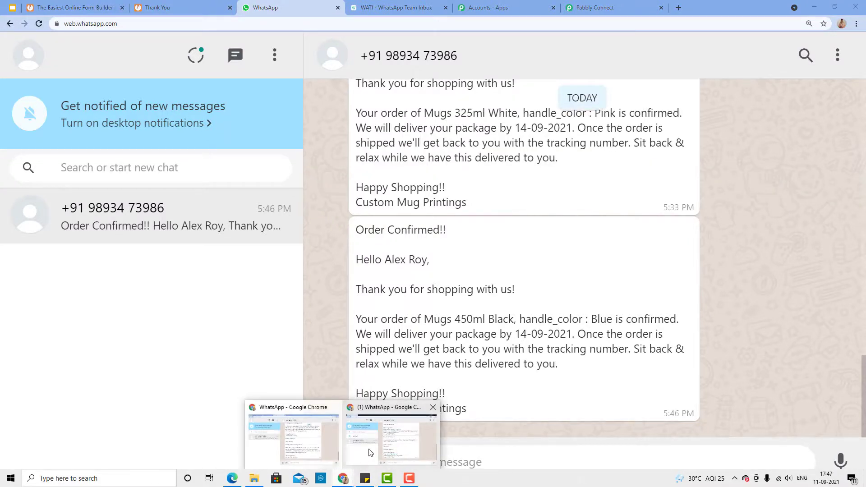
click(369, 452)
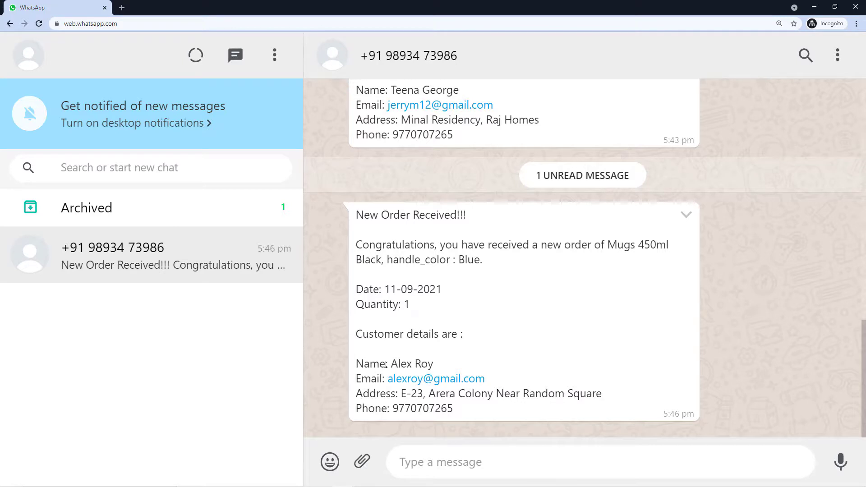
drag(393, 364, 475, 395)
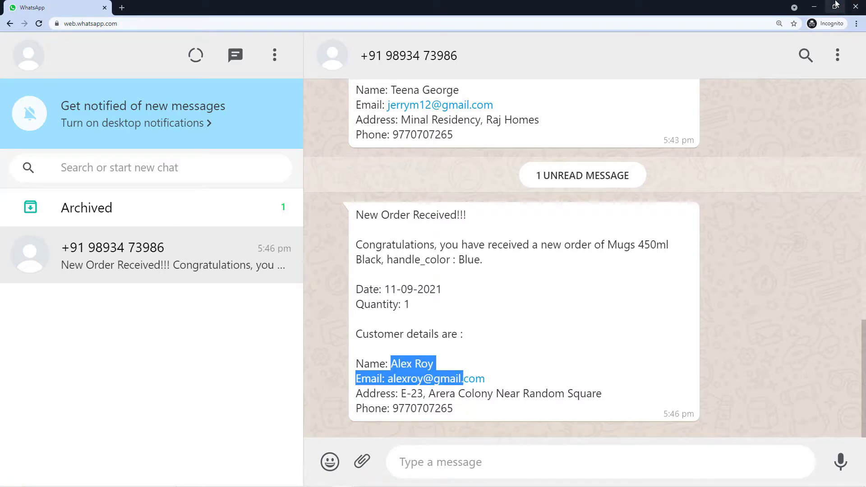
click(810, 4)
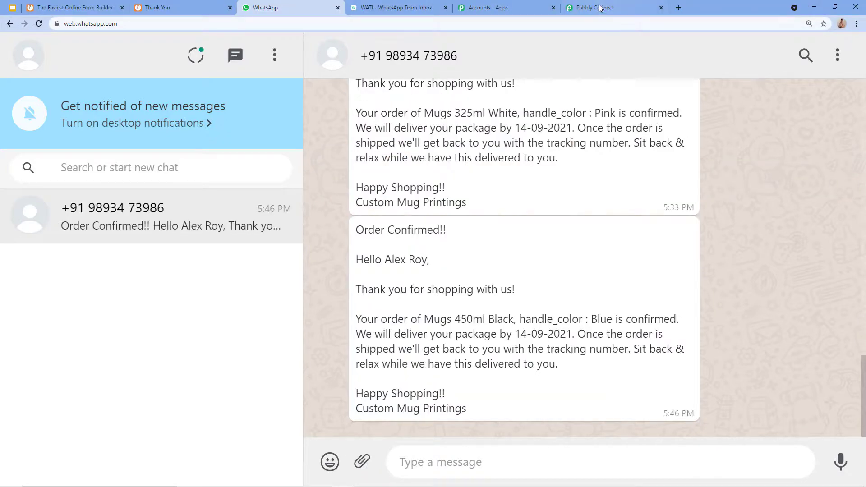
Step: Back in the workflow, collapse the WATI Send Template Message step and scroll up to the JotForm trigger
click(599, 8)
scroll(494, 149, up, 3)
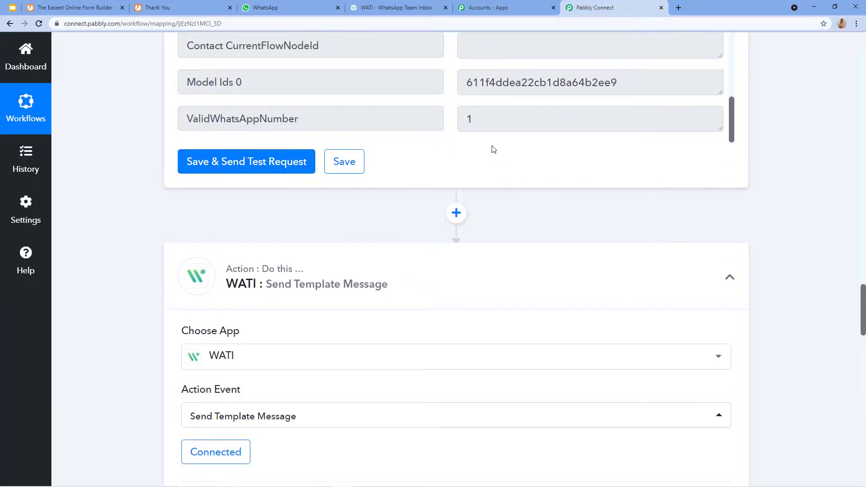
click(207, 4)
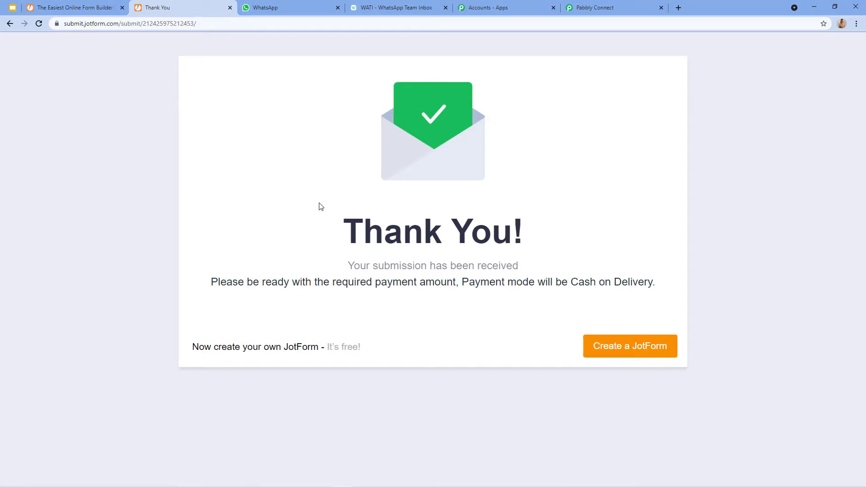
click(640, 7)
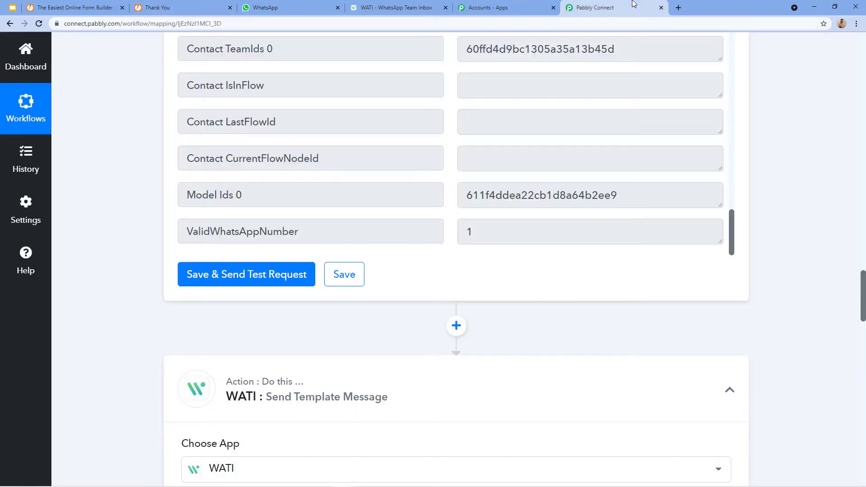
scroll(615, 60, up, 10)
scroll(805, 219, up, 10)
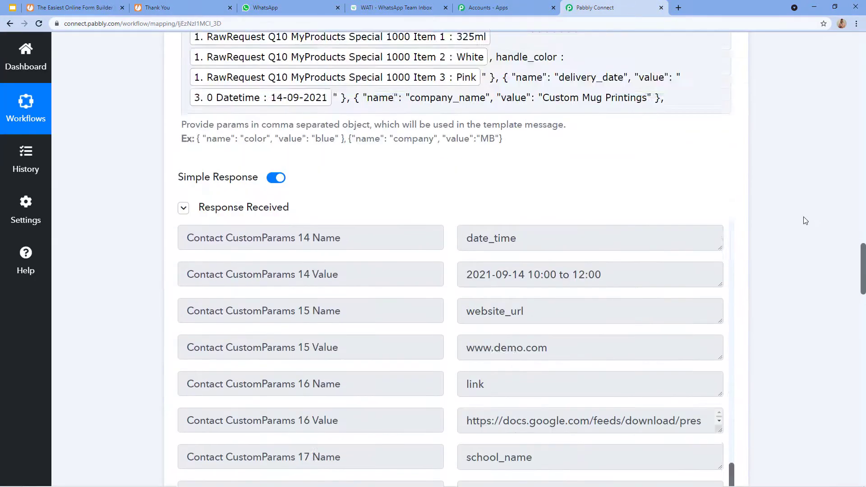
scroll(767, 167, up, 5)
click(728, 173)
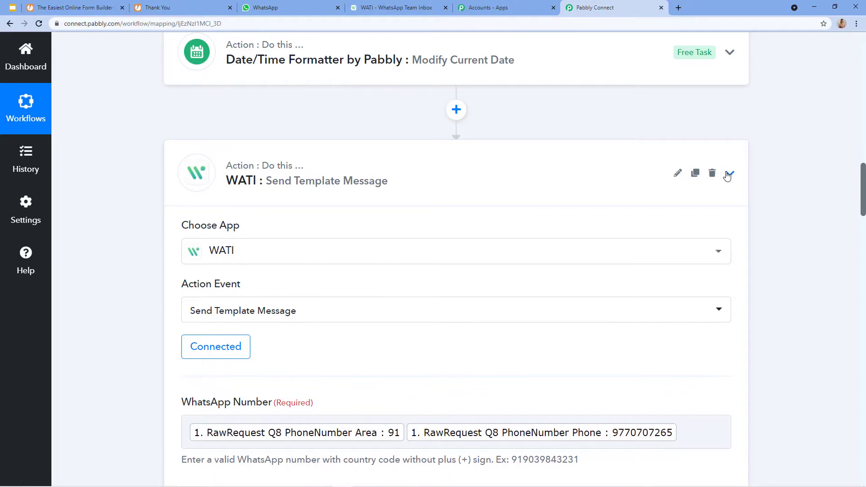
scroll(729, 180, up, 20)
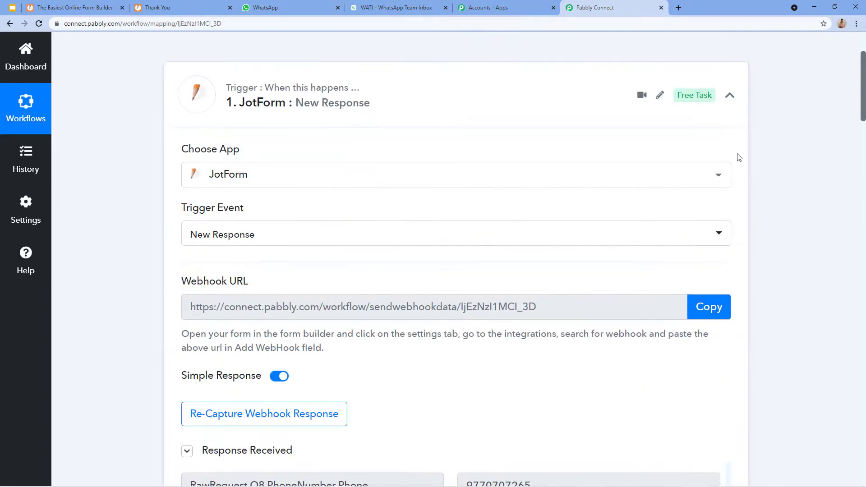
click(731, 97)
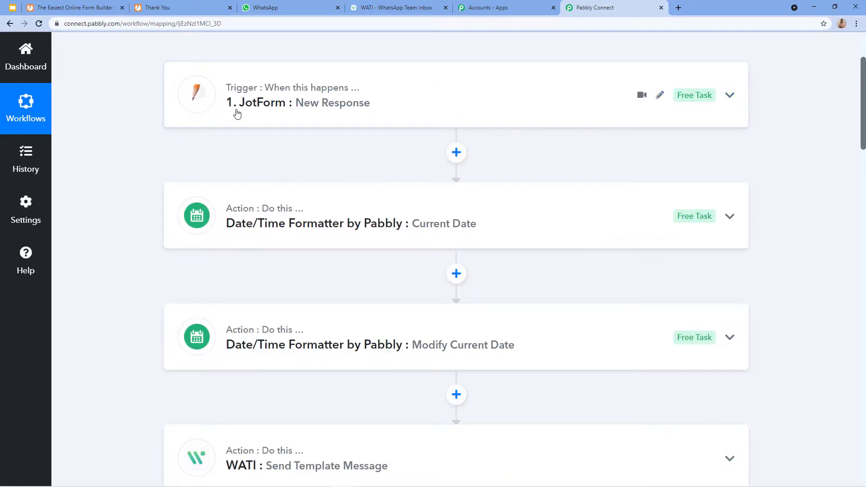
click(238, 113)
scroll(238, 155, down, 1)
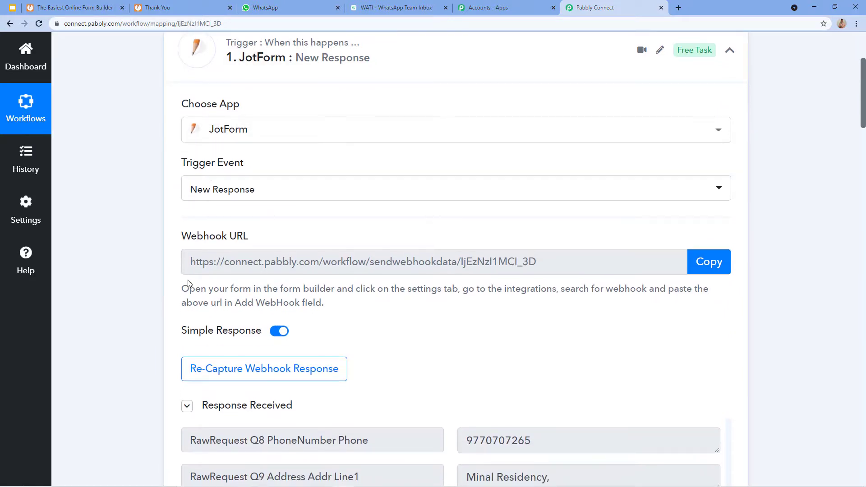
scroll(287, 253, down, 10)
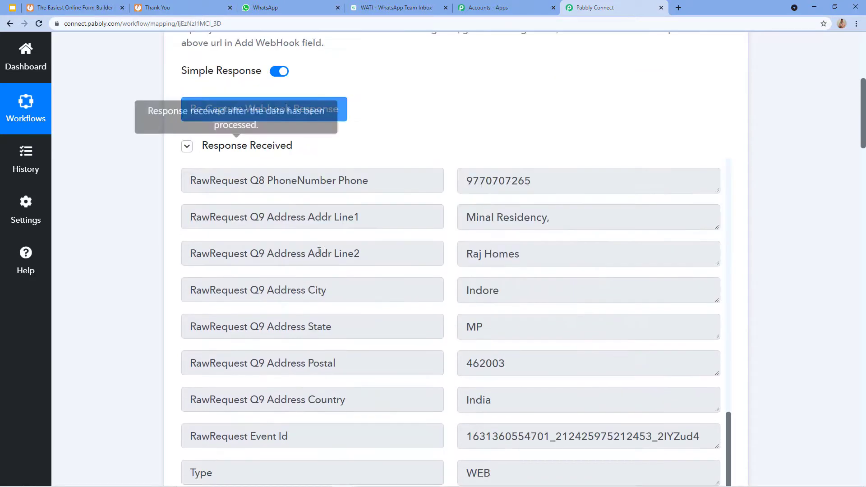
scroll(427, 280, down, 8)
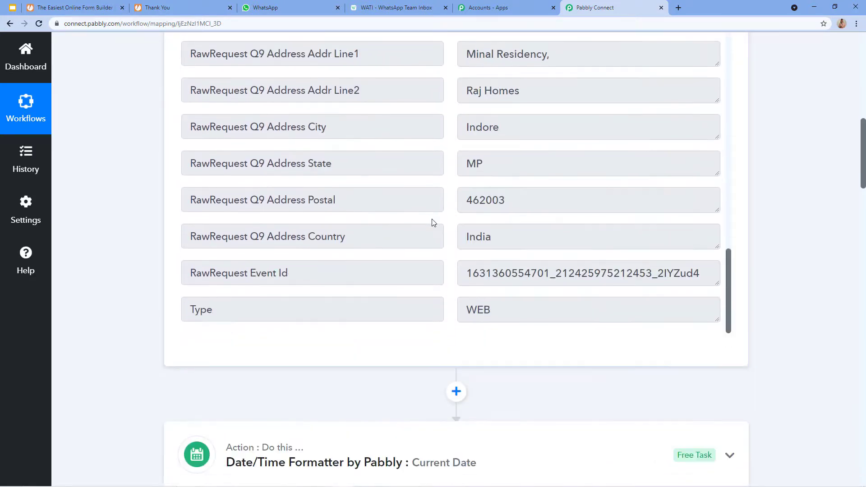
scroll(598, 79, up, 10)
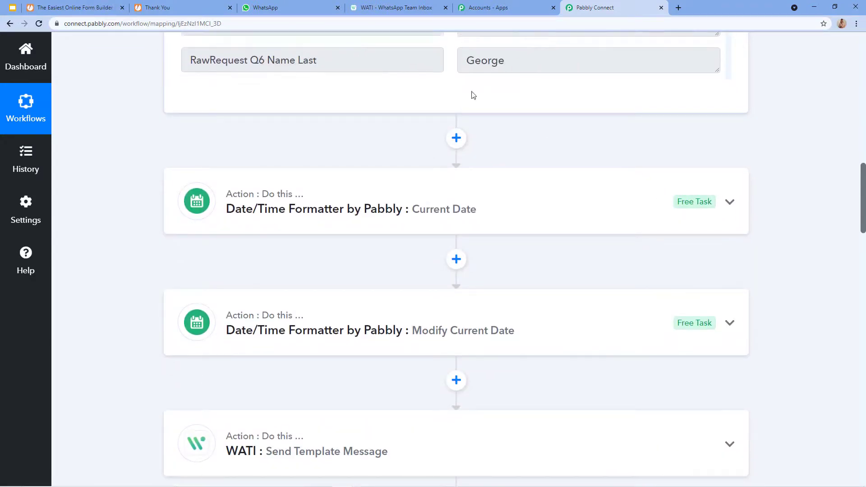
scroll(497, 103, up, 4)
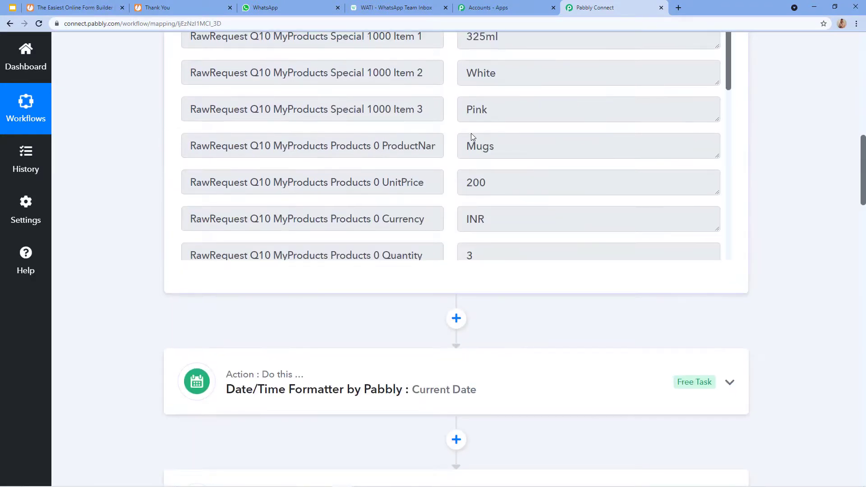
scroll(473, 136, down, 10)
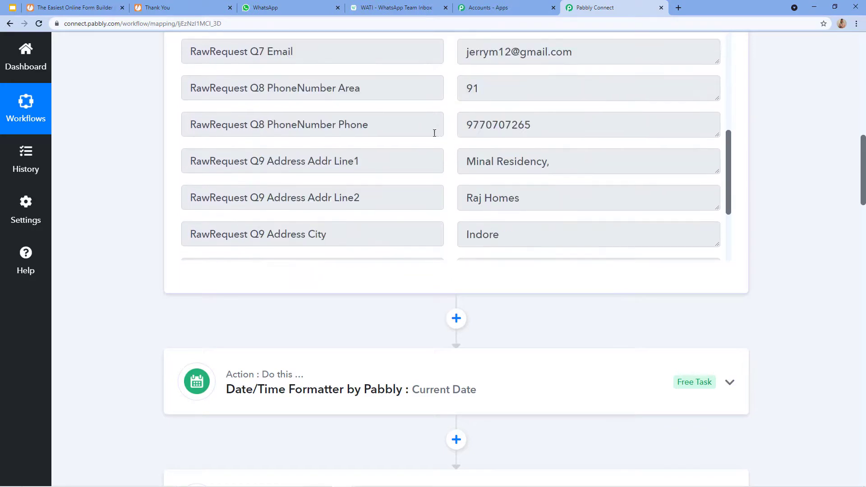
scroll(434, 133, down, 10)
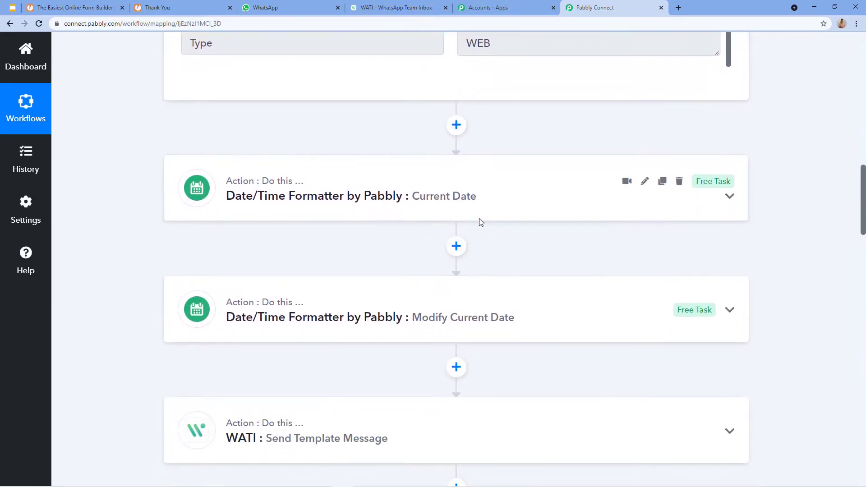
click(328, 195)
scroll(409, 216, down, 1)
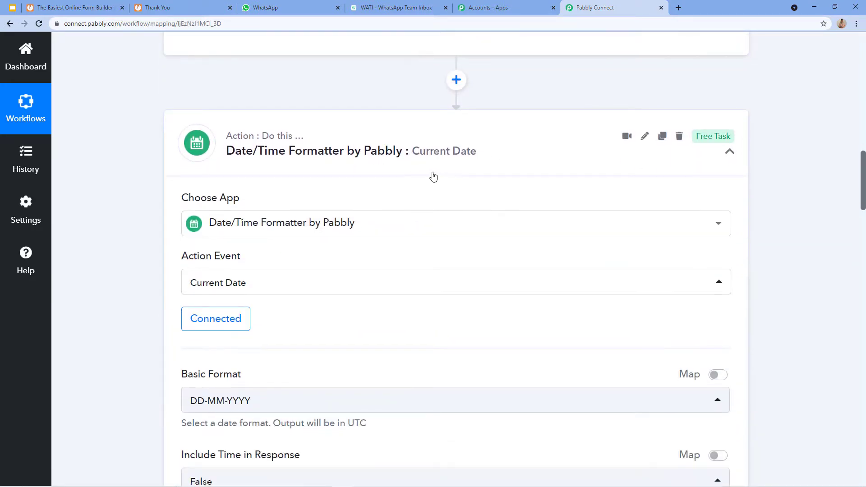
scroll(496, 171, down, 1)
click(731, 107)
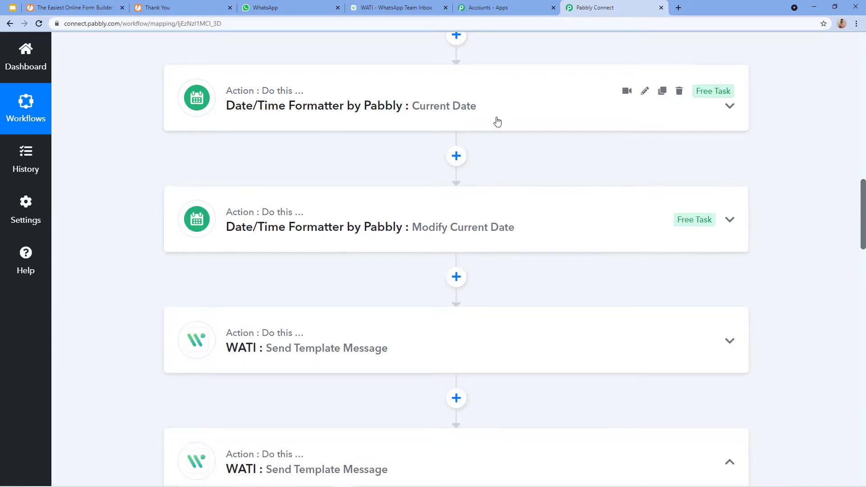
click(369, 236)
scroll(442, 198, down, 2)
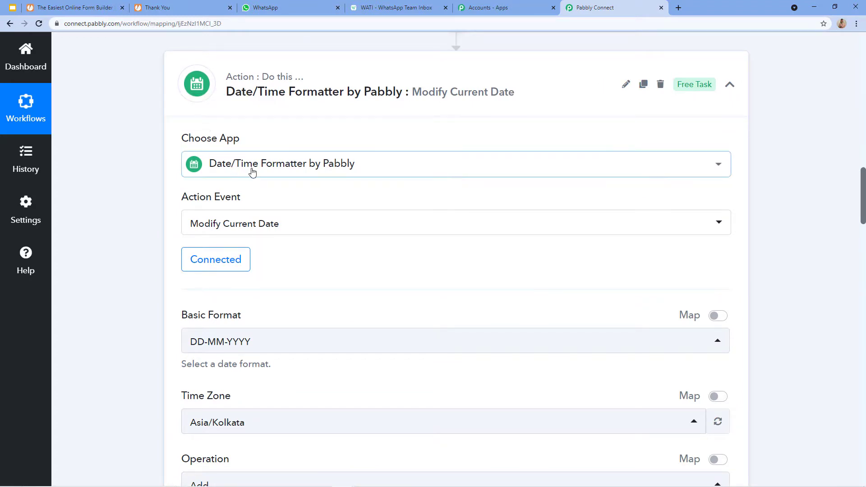
scroll(209, 299, down, 1)
scroll(763, 110, down, 2)
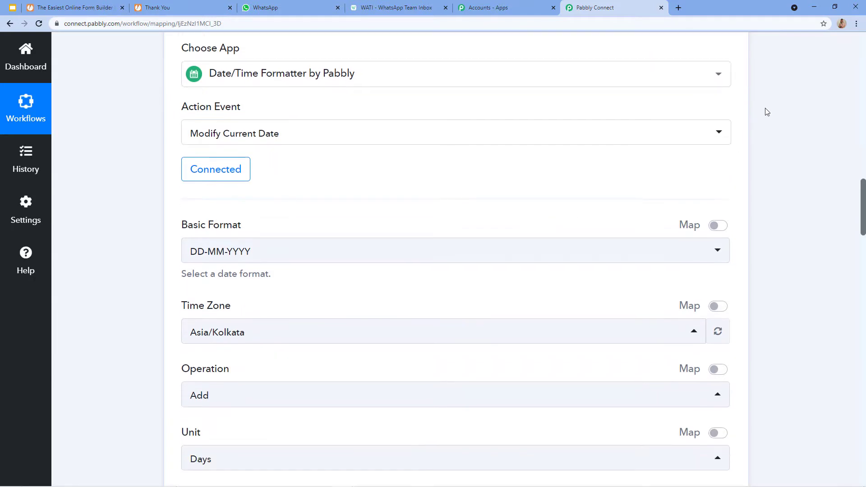
scroll(740, 106, up, 2)
click(729, 85)
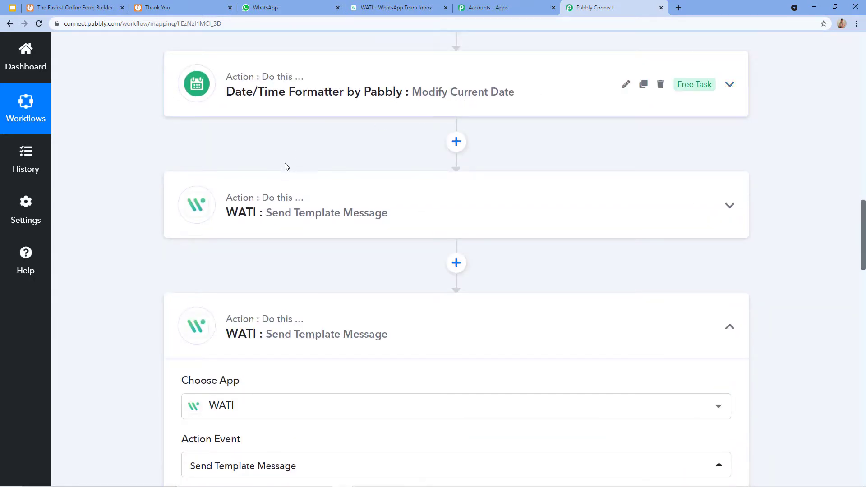
Step: Expand the first WATI Send Template Message step and review its settings, including the WhatsApp Number
scroll(286, 167, down, 1)
scroll(276, 170, down, 1)
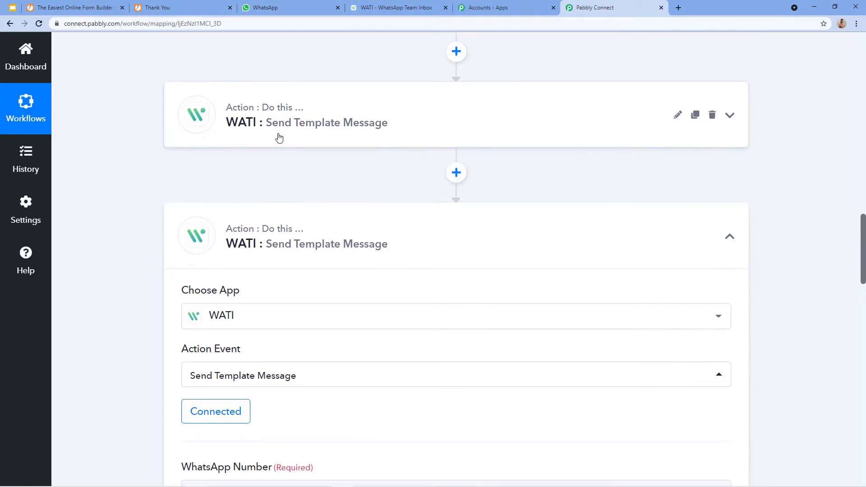
click(277, 137)
scroll(222, 283, down, 2)
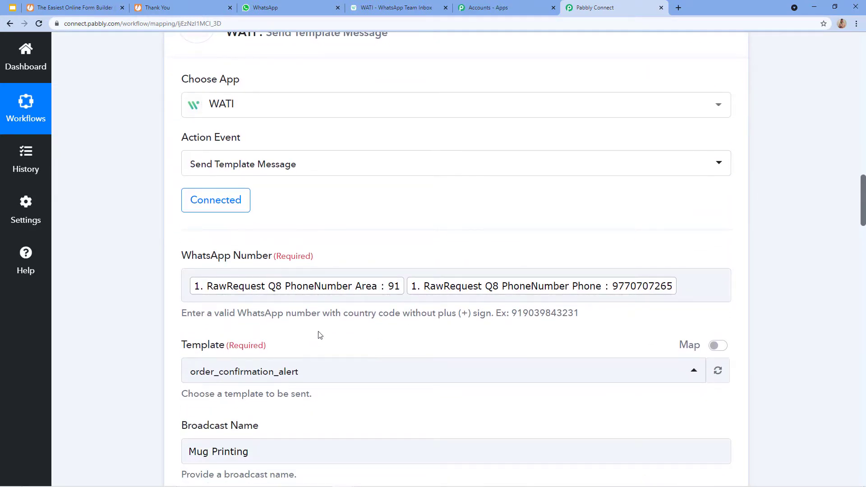
click(327, 289)
scroll(388, 290, down, 13)
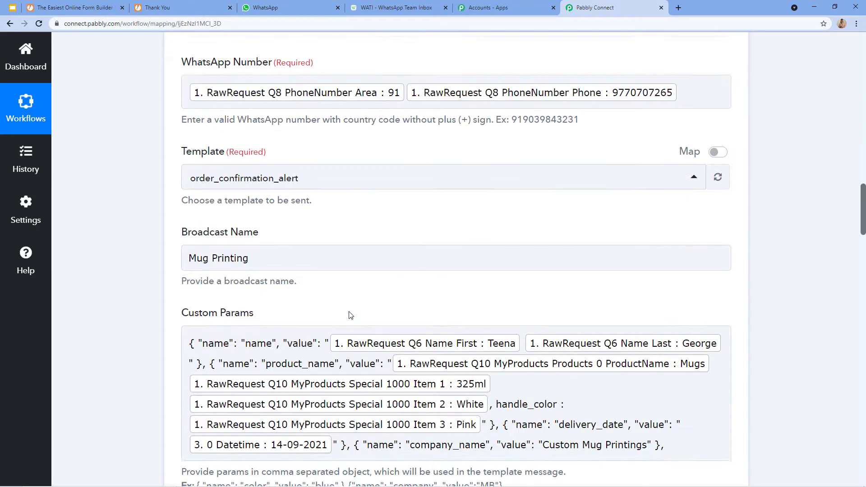
scroll(530, 241, down, 15)
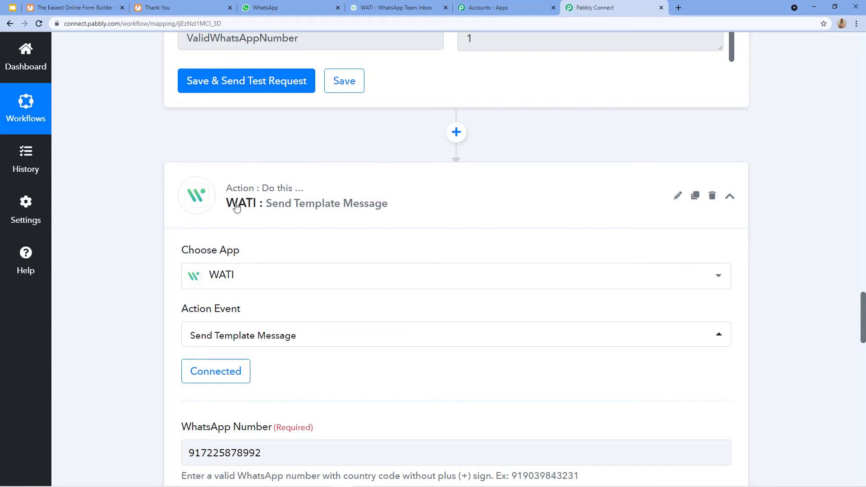
scroll(236, 210, down, 1)
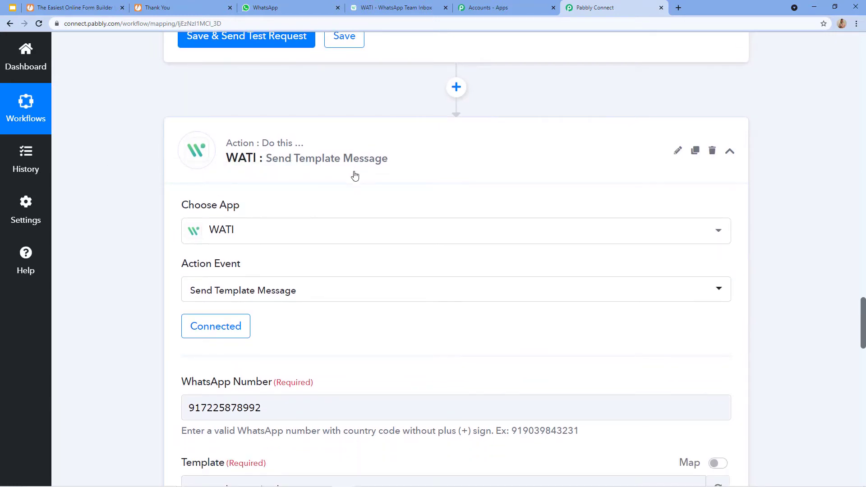
scroll(377, 195, down, 8)
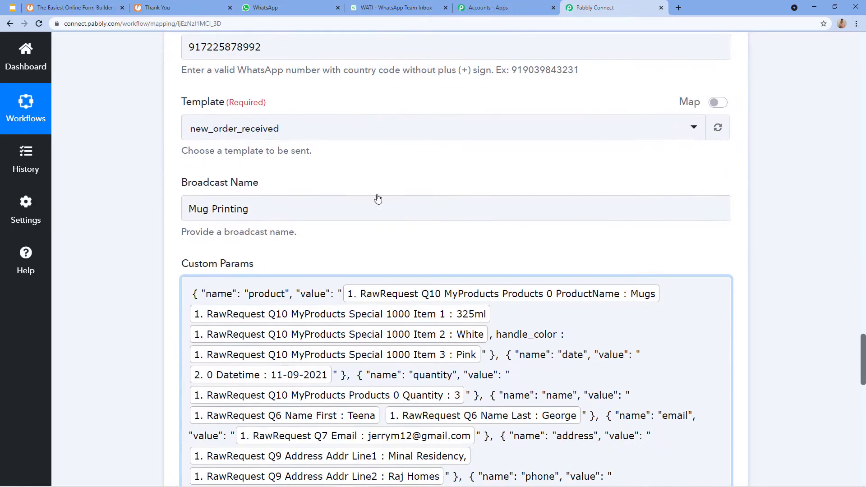
scroll(380, 238, down, 1)
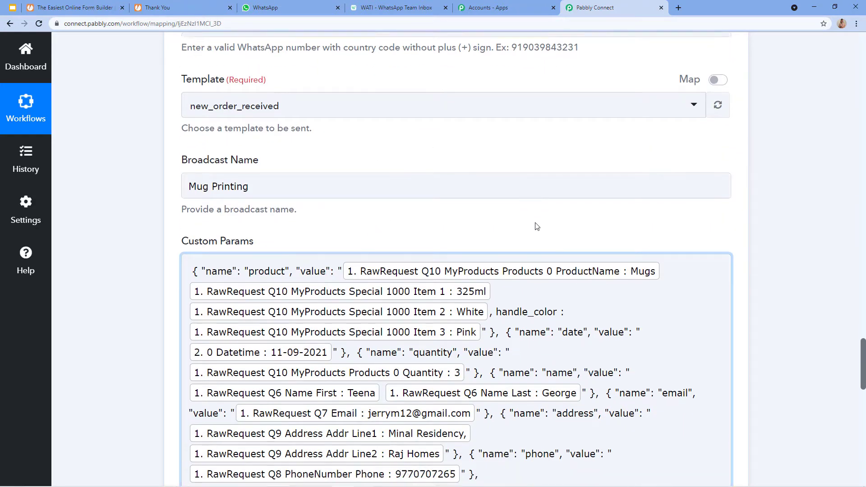
scroll(658, 209, up, 9)
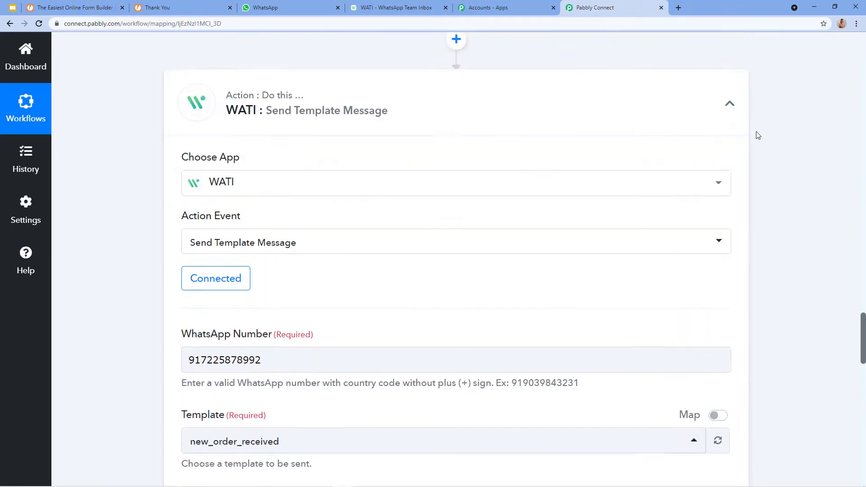
Step: Collapse both WATI message steps and the JotForm New Response trigger card
click(729, 151)
scroll(733, 150, up, 10)
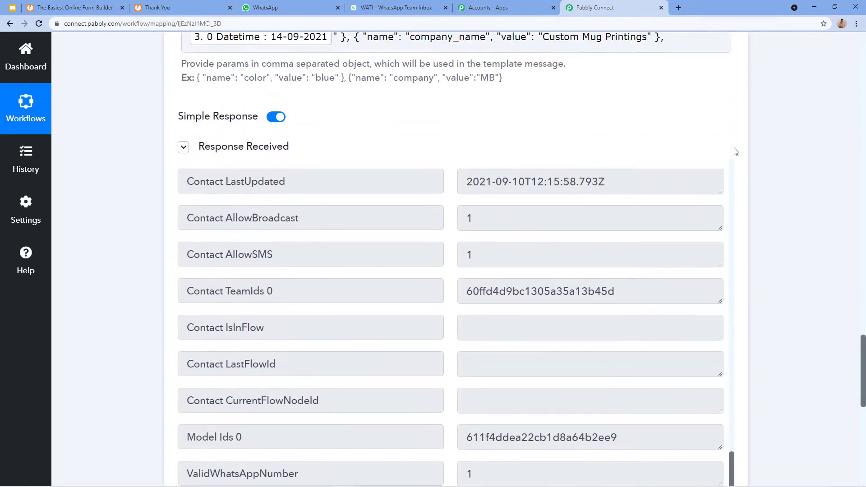
scroll(736, 151, up, 11)
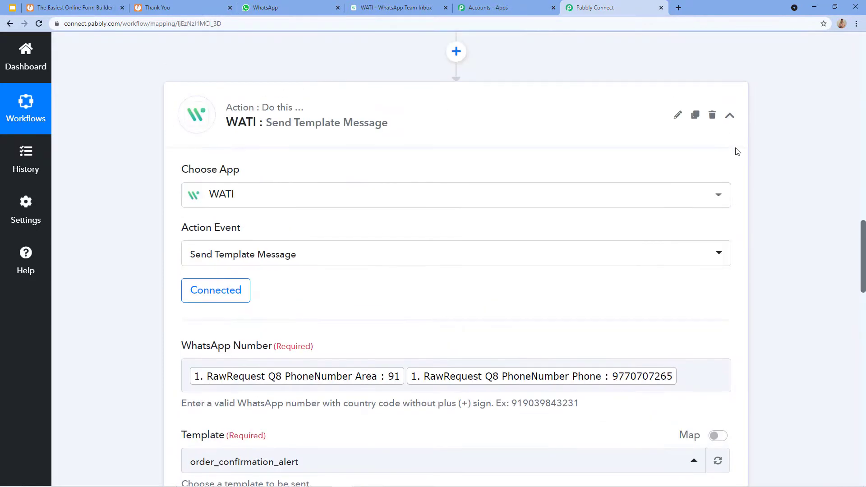
scroll(737, 151, up, 1)
click(729, 162)
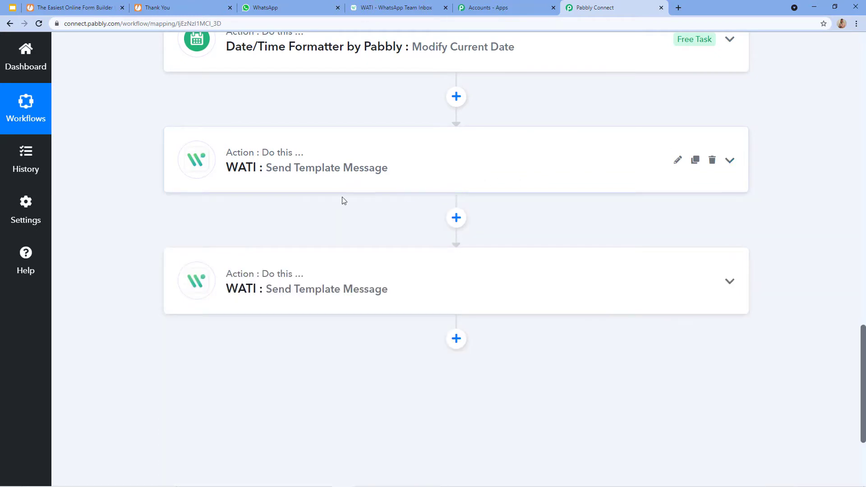
scroll(508, 206, up, 4)
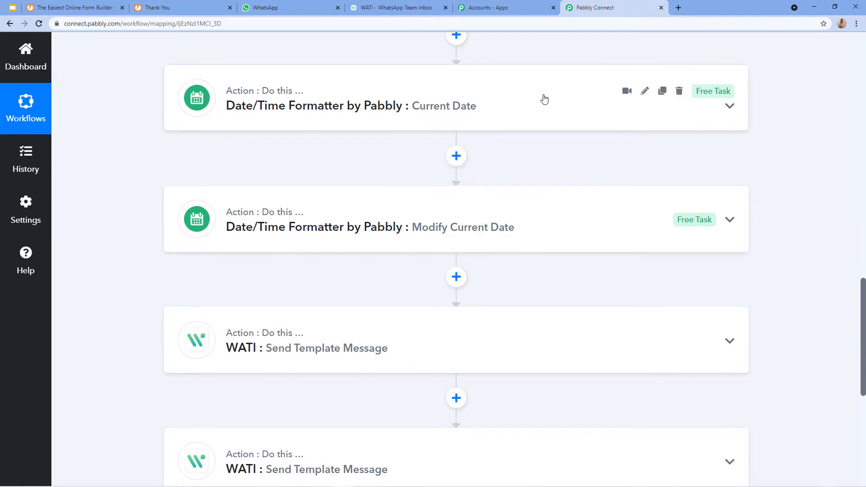
scroll(535, 100, up, 10)
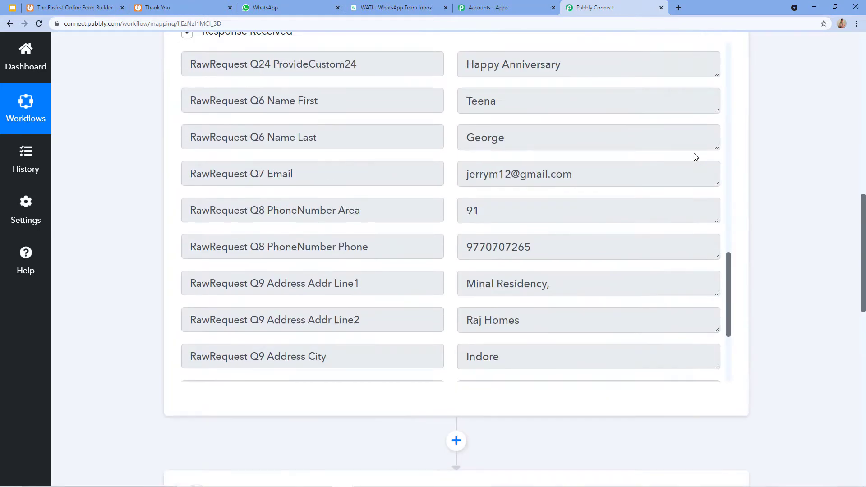
scroll(695, 157, up, 15)
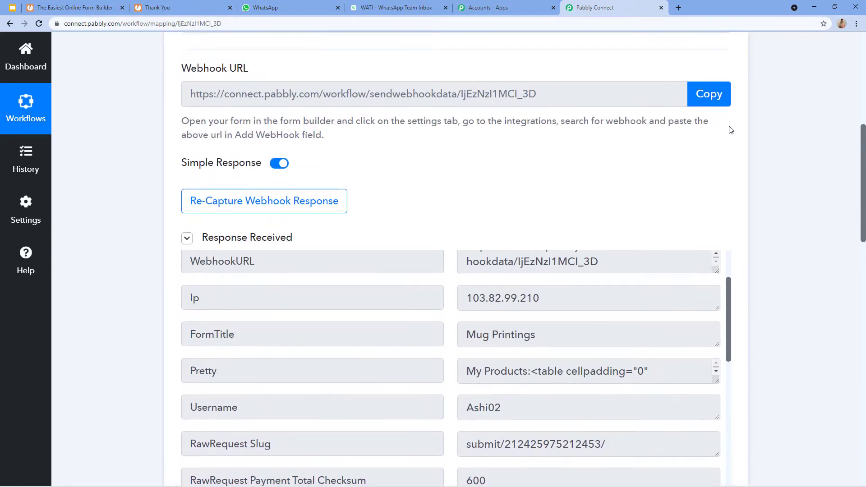
scroll(730, 130, up, 3)
click(726, 43)
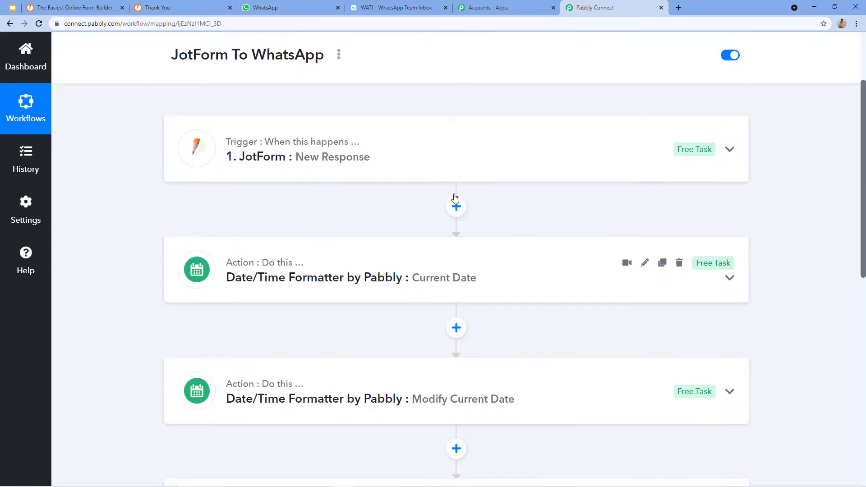
scroll(400, 186, up, 1)
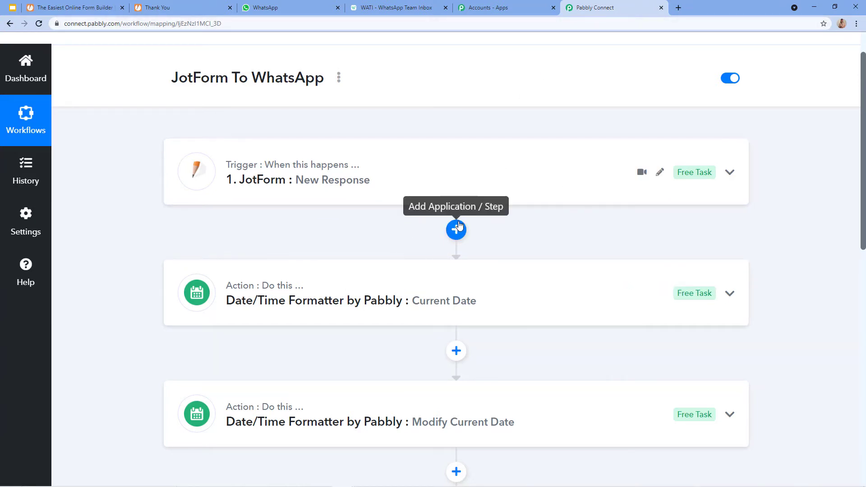
scroll(546, 176, down, 1)
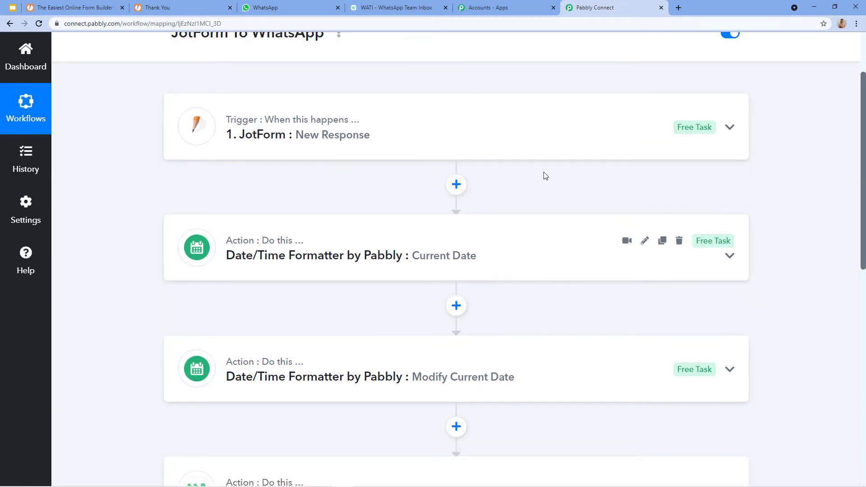
scroll(507, 247, up, 2)
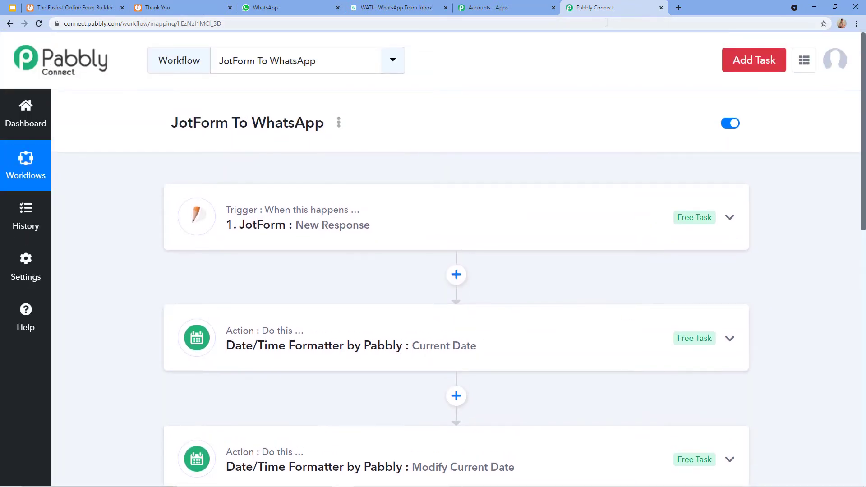